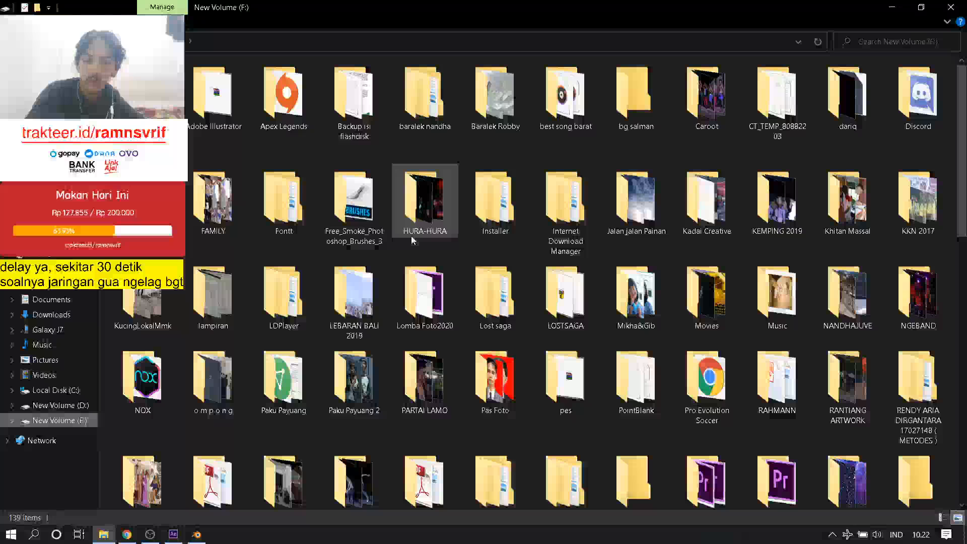
- Open the Kadai Creative folder on drive F and go into its k subfolder
{"action": "left_click", "coordinate": [715, 198]}
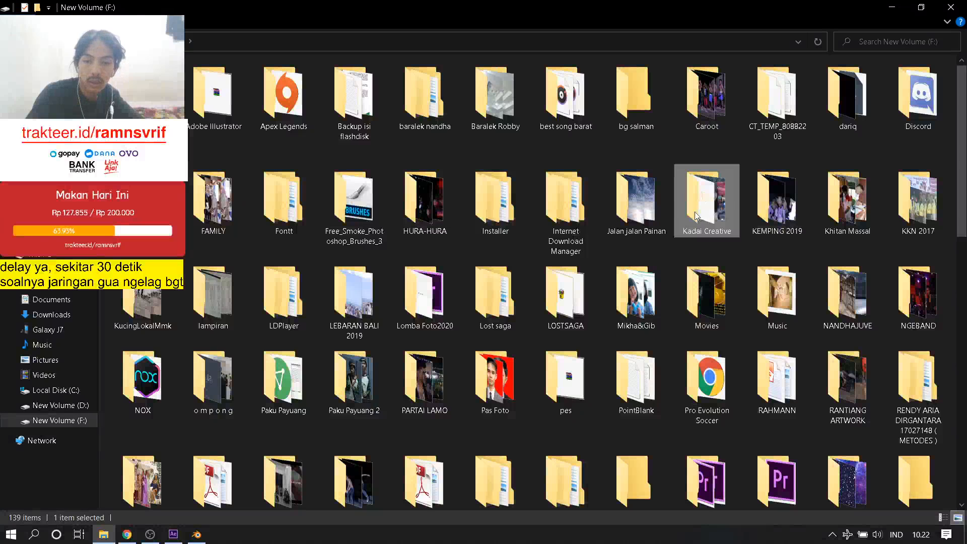
{"action": "double_click", "coordinate": [716, 198]}
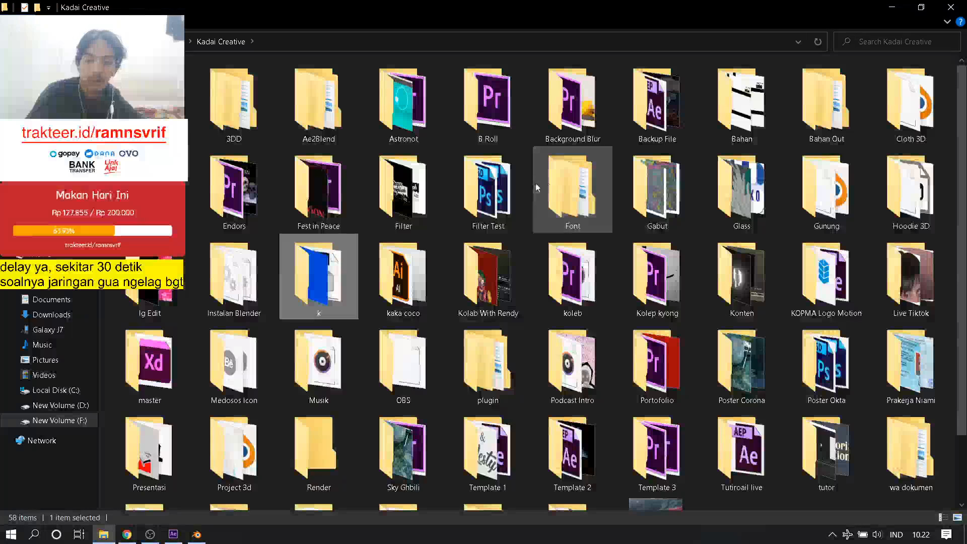
{"action": "double_click", "coordinate": [354, 263]}
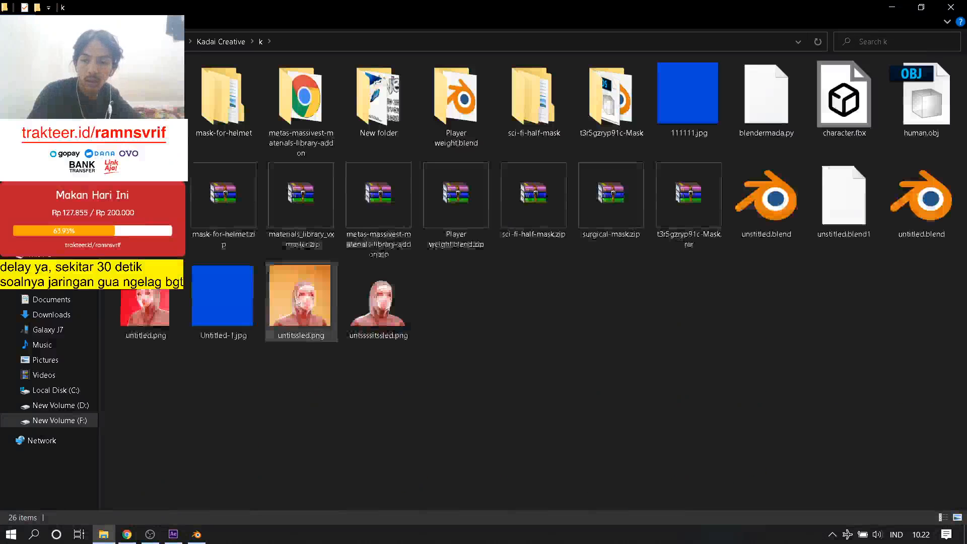
- Preview the transparent character render untssssitssled.png at a larger size, and close the preview
{"action": "double_click", "coordinate": [379, 315]}
{"action": "scroll", "coordinate": [444, 235], "scroll_direction": "up", "scroll_amount": 5}
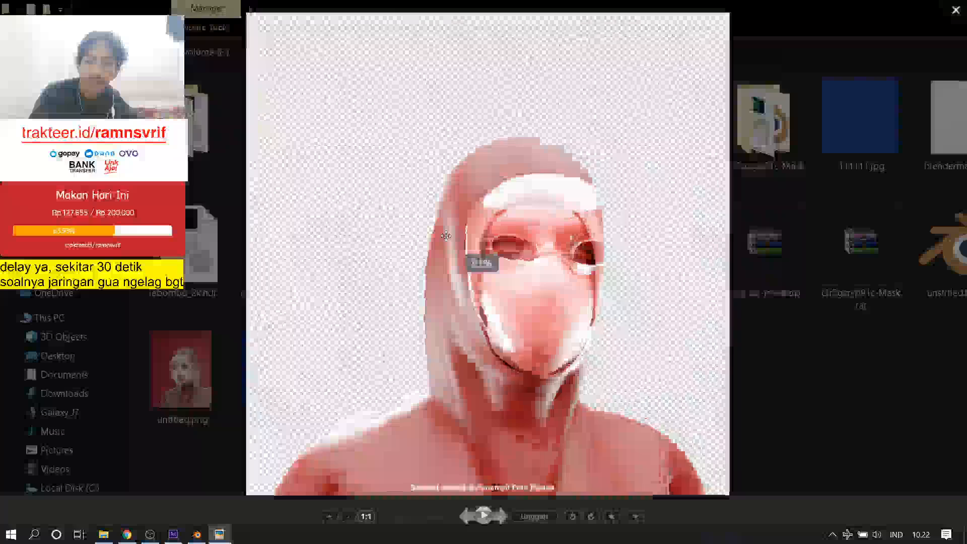
{"action": "left_click", "coordinate": [957, 11]}
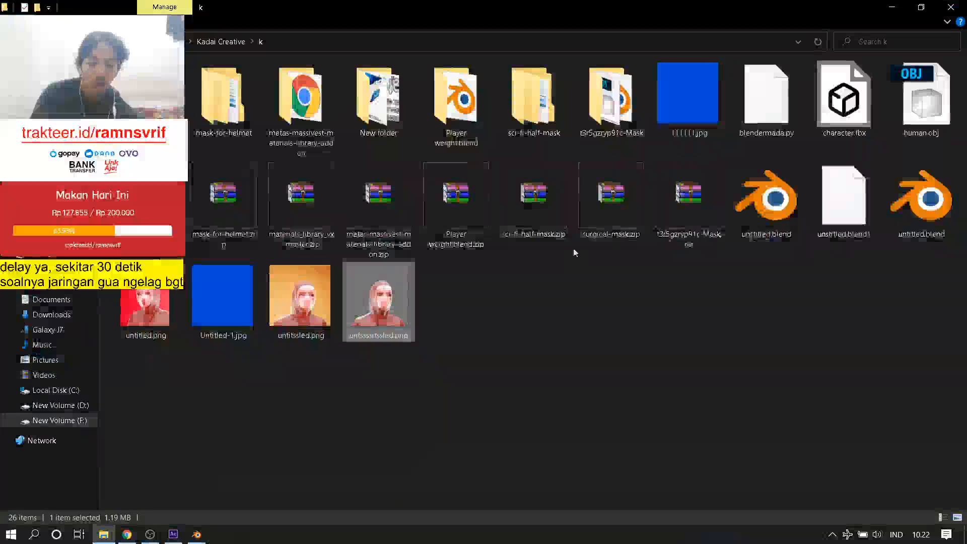
{"action": "left_click", "coordinate": [422, 347]}
{"action": "left_click", "coordinate": [403, 338]}
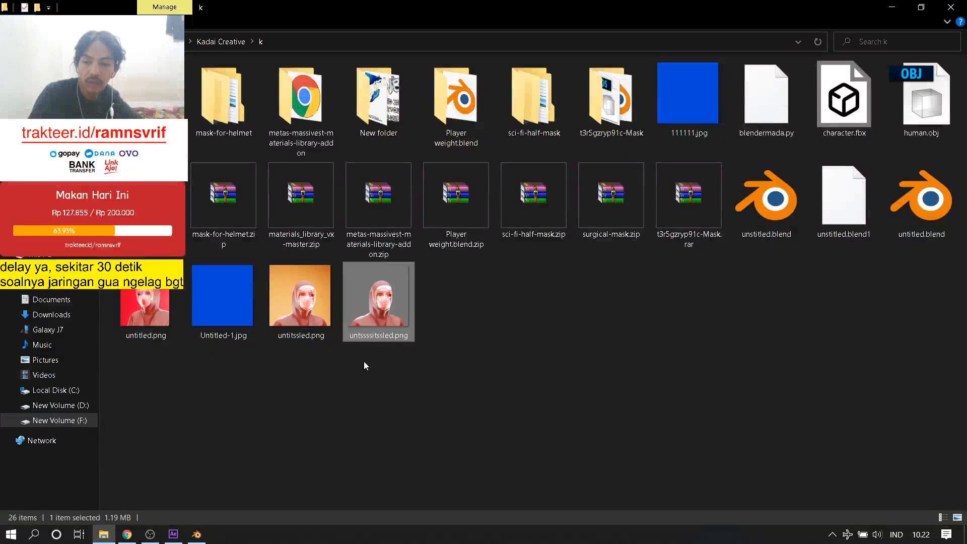
- Switch to After Effects and widen the Live tiktok composition viewer
{"action": "left_click", "coordinate": [173, 535]}
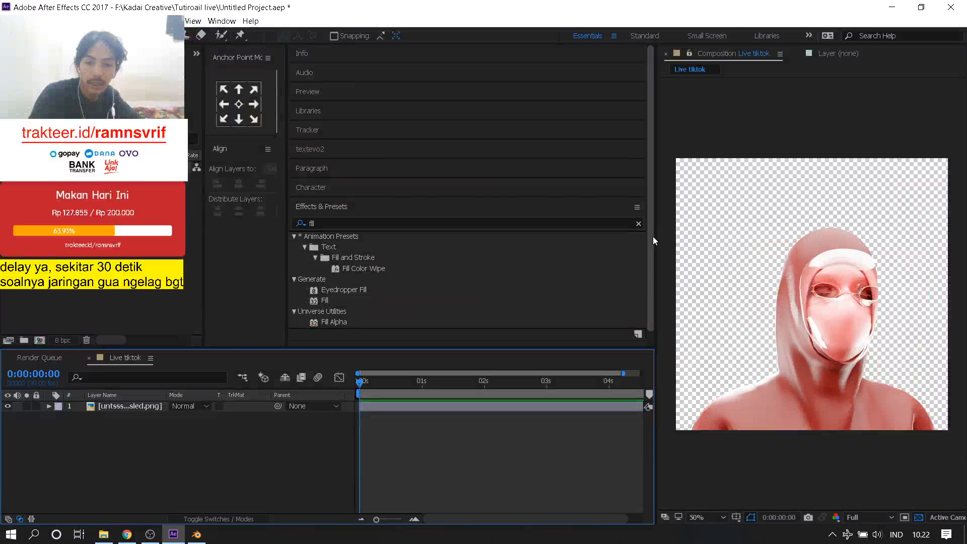
{"action": "left_click_drag", "start_coordinate": [653, 238], "coordinate": [607, 255]}
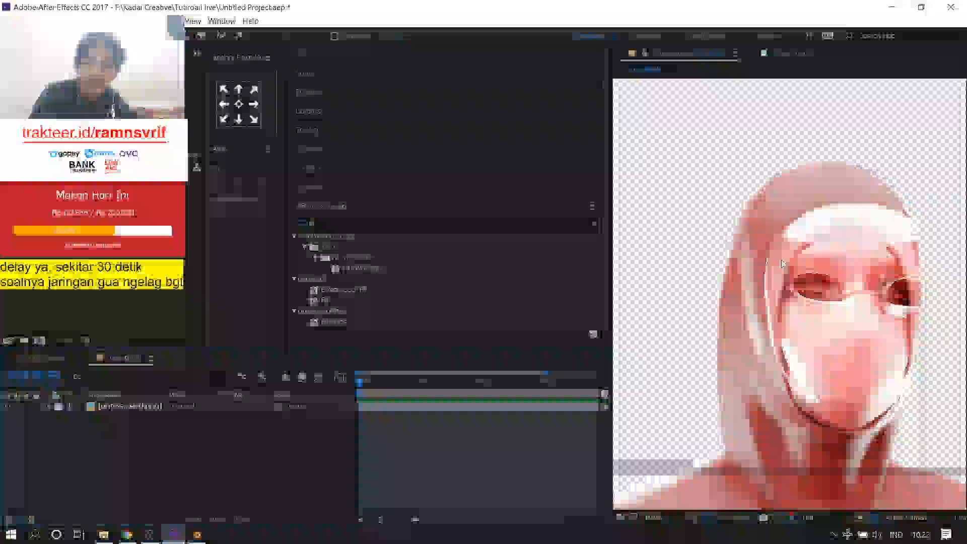
{"action": "left_click", "coordinate": [122, 412]}
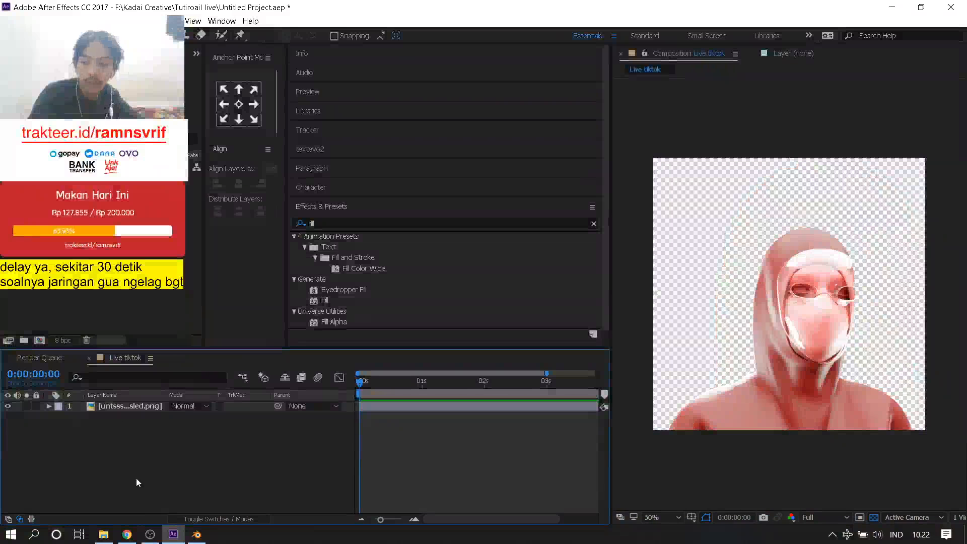
- Switch to the browser and examine the Covid-19 poster on Instagram as a design reference
{"action": "left_click", "coordinate": [127, 535]}
{"action": "left_click", "coordinate": [193, 348]}
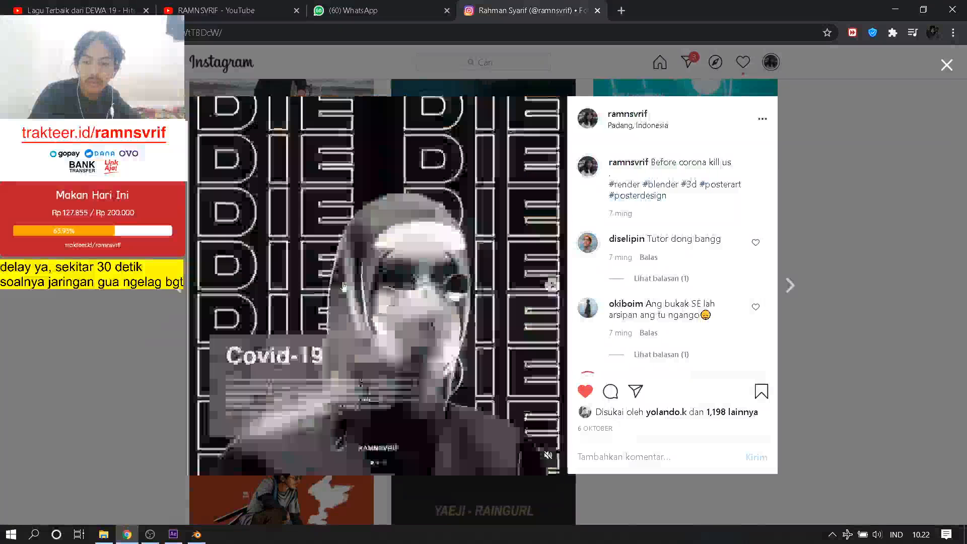
{"action": "left_click", "coordinate": [135, 383]}
- Switch to Blender and close it along with the untitled.blend project
{"action": "left_click", "coordinate": [197, 534]}
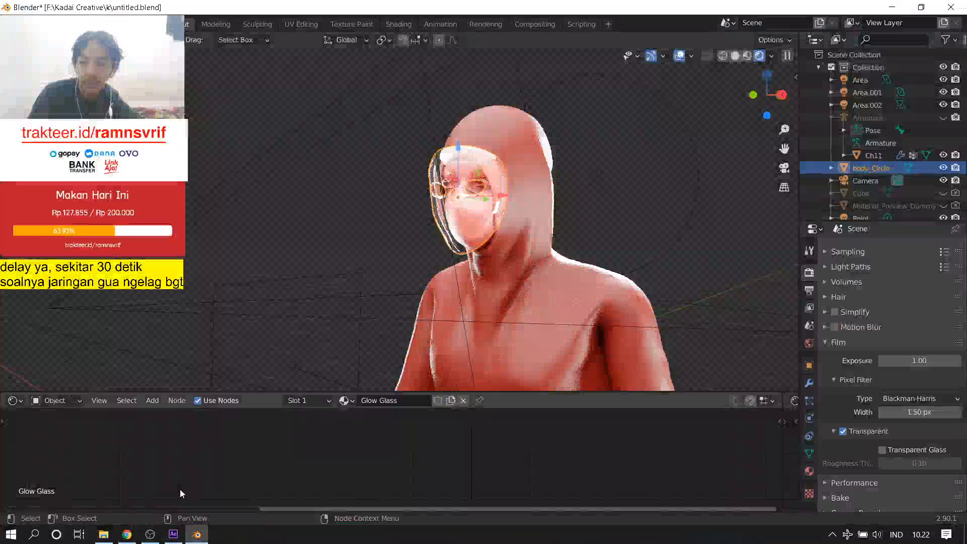
{"action": "left_click", "coordinate": [173, 535]}
{"action": "left_click", "coordinate": [197, 534]}
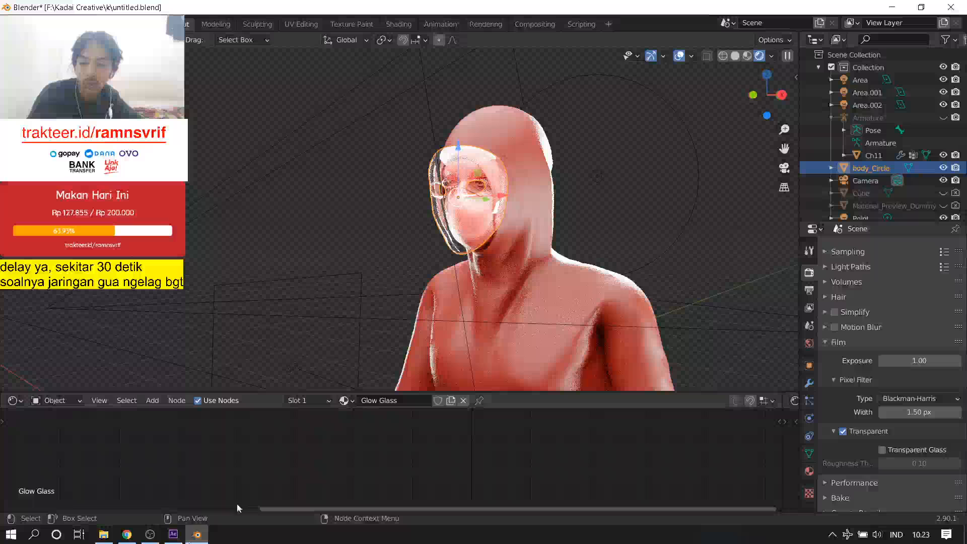
{"action": "left_click", "coordinate": [952, 7]}
{"action": "left_click", "coordinate": [483, 291]}
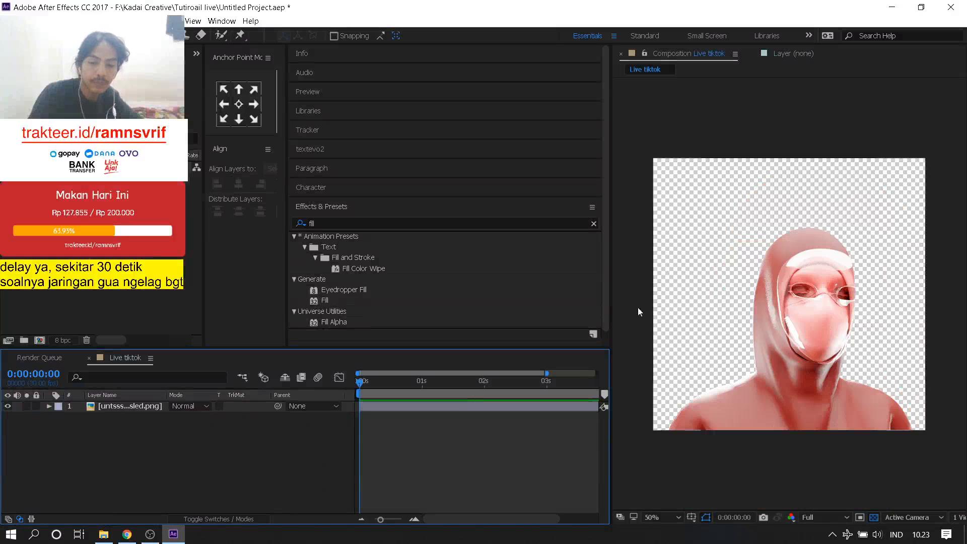
- Add an empty shape layer to the Live tiktok composition
{"action": "right_click", "coordinate": [286, 442]}
{"action": "mouse_move", "coordinate": [352, 335]}
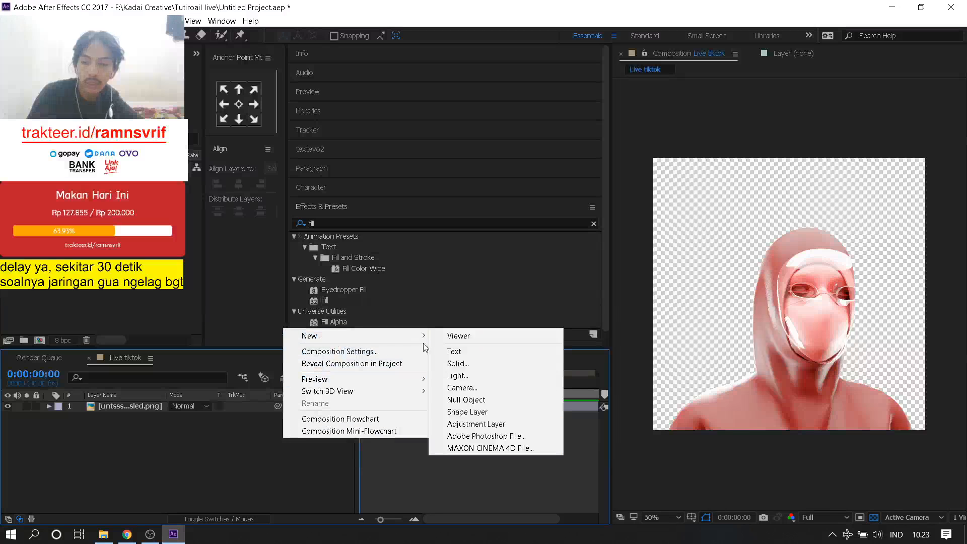
{"action": "left_click", "coordinate": [481, 411]}
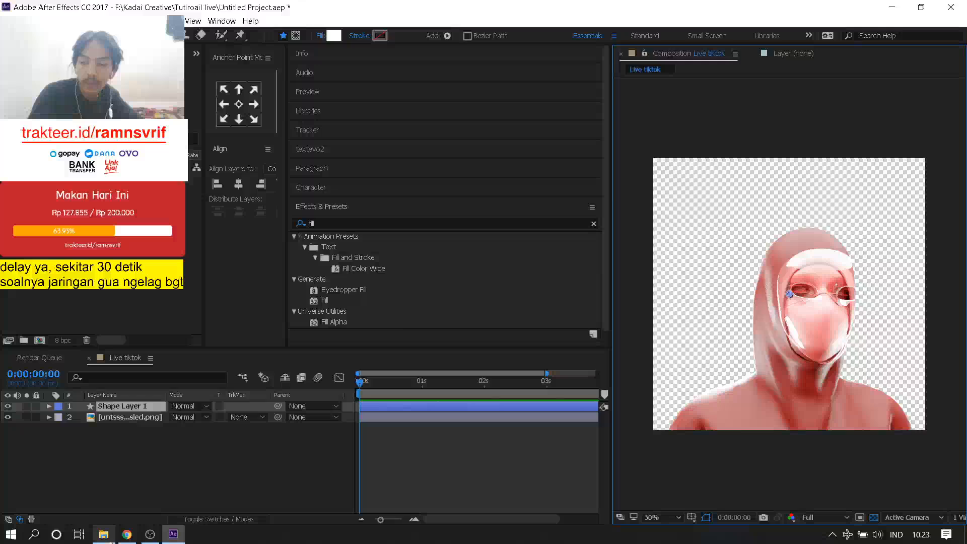
- Examine the orange-background render untitssled.png in the k folder as a background reference, and close the preview
{"action": "left_click", "coordinate": [103, 534]}
{"action": "double_click", "coordinate": [280, 316]}
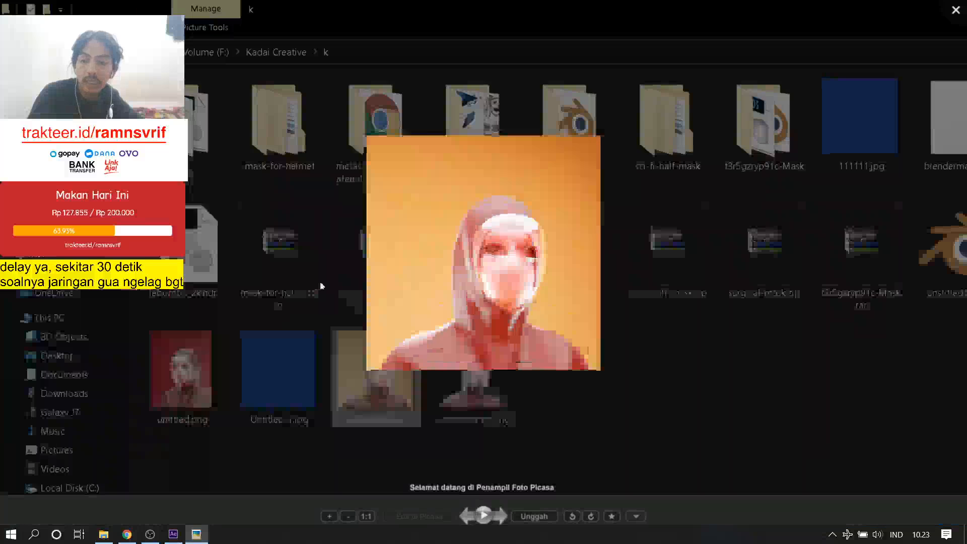
{"action": "scroll", "coordinate": [471, 257], "scroll_direction": "down", "scroll_amount": 3}
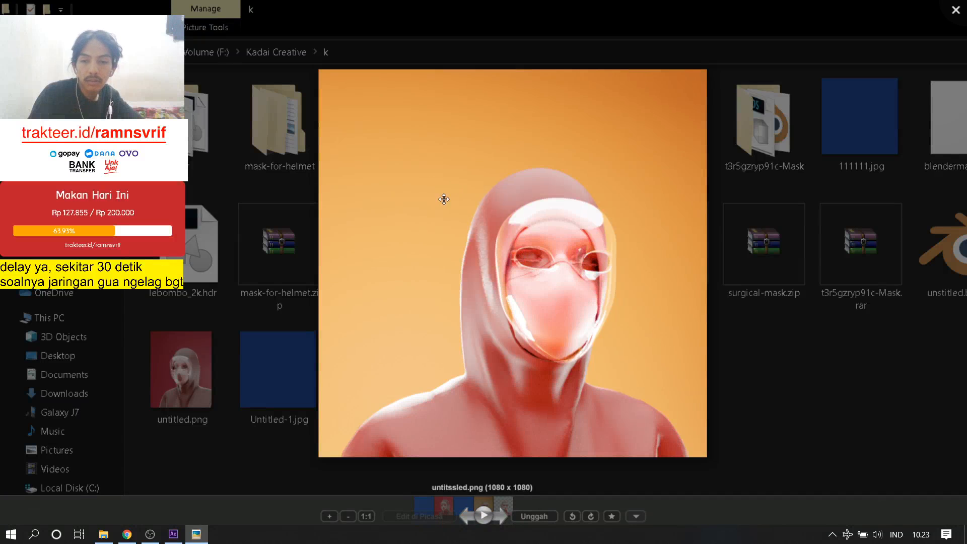
{"action": "mouse_move", "coordinate": [506, 182]}
{"action": "left_mouse_down"}
{"action": "mouse_move", "coordinate": [428, 231]}
{"action": "mouse_move", "coordinate": [454, 181]}
{"action": "mouse_move", "coordinate": [505, 163]}
{"action": "left_mouse_up"}
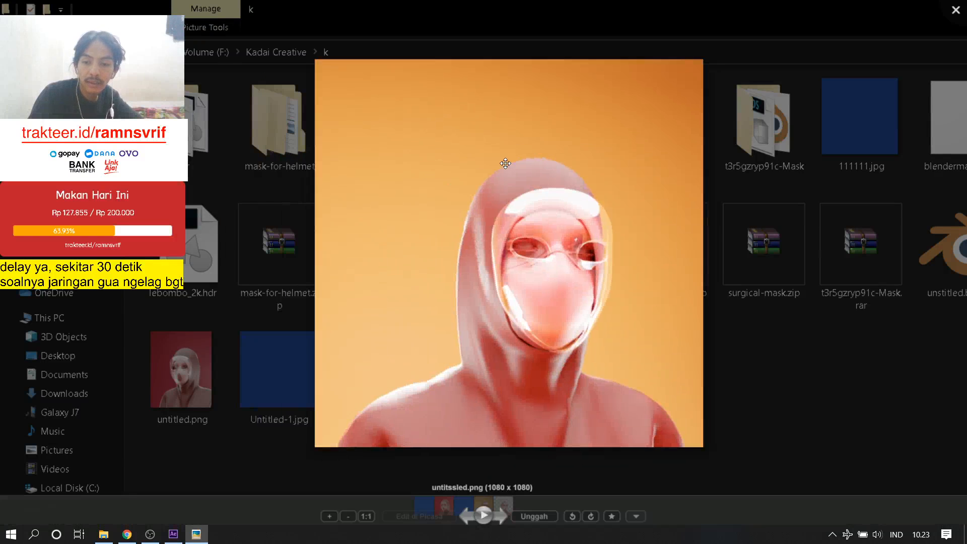
{"action": "left_click", "coordinate": [943, 15]}
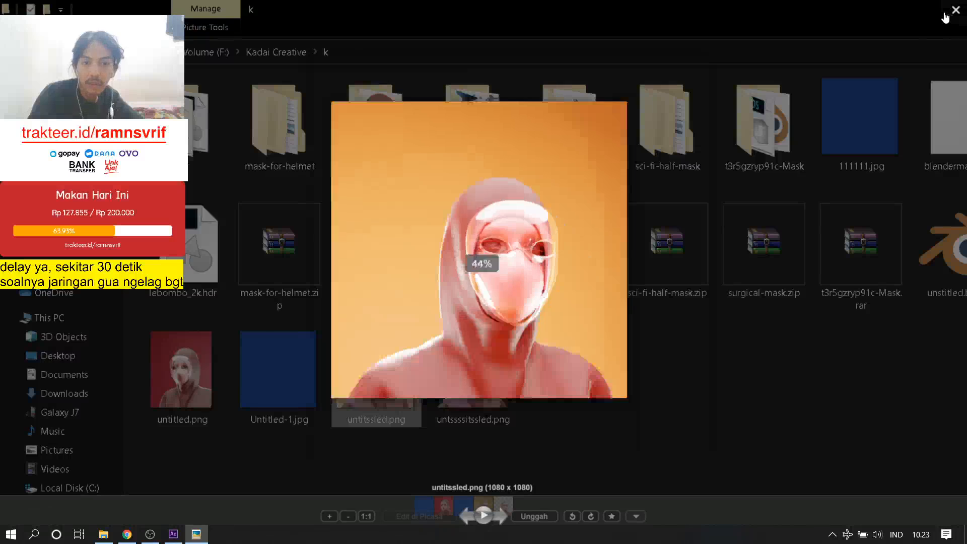
- Return to After Effects, move the empty shape layer beneath the character image and delete it
{"action": "left_click", "coordinate": [173, 534]}
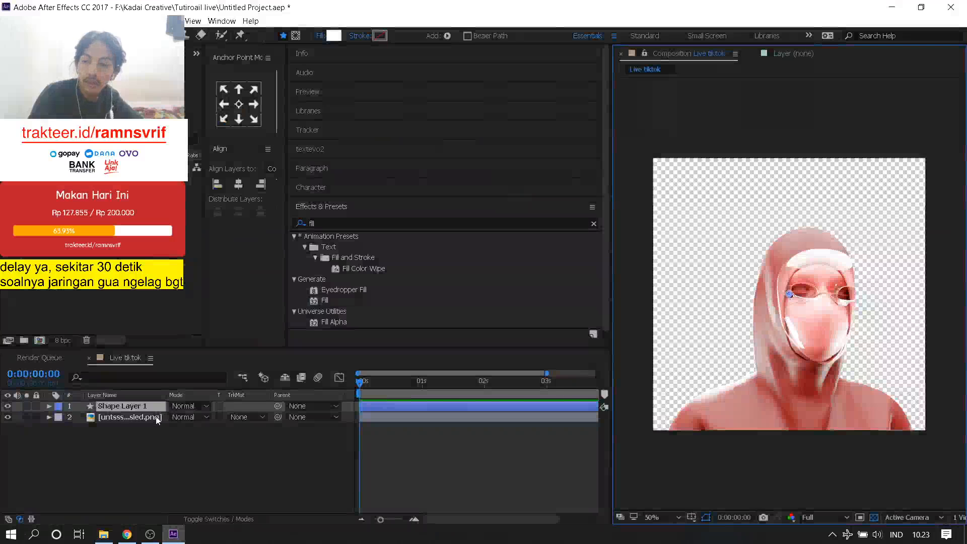
{"action": "left_click_drag", "start_coordinate": [123, 406], "coordinate": [140, 421]}
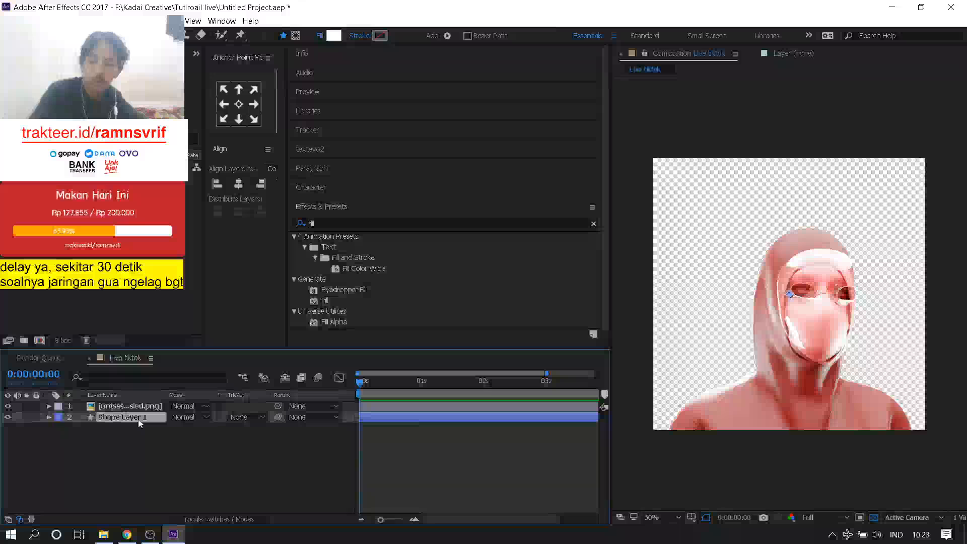
{"action": "key", "text": "Delete"}
- Create a 1080 x 1080 px solid layer in deep blue, colour 1712A7
{"action": "right_click", "coordinate": [138, 430]}
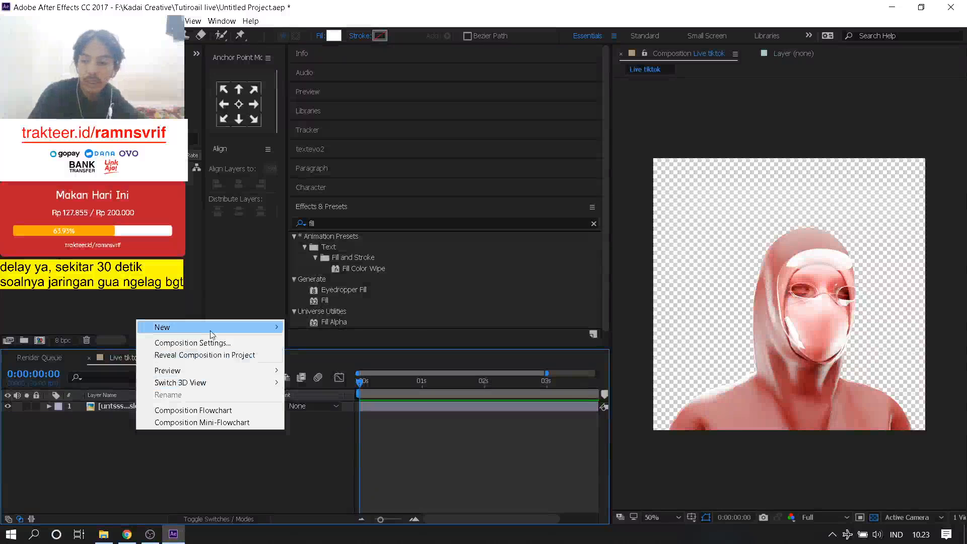
{"action": "mouse_move", "coordinate": [272, 327]}
{"action": "left_click", "coordinate": [364, 359]}
{"action": "left_click", "coordinate": [476, 344]}
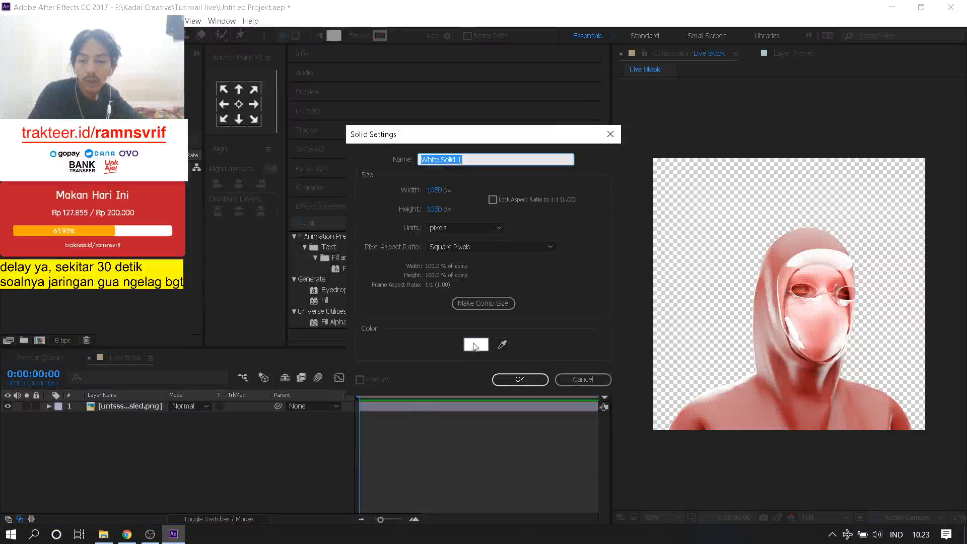
{"action": "left_click", "coordinate": [257, 300]}
{"action": "left_click_drag", "start_coordinate": [257, 300], "coordinate": [256, 318]}
{"action": "left_click", "coordinate": [234, 186]}
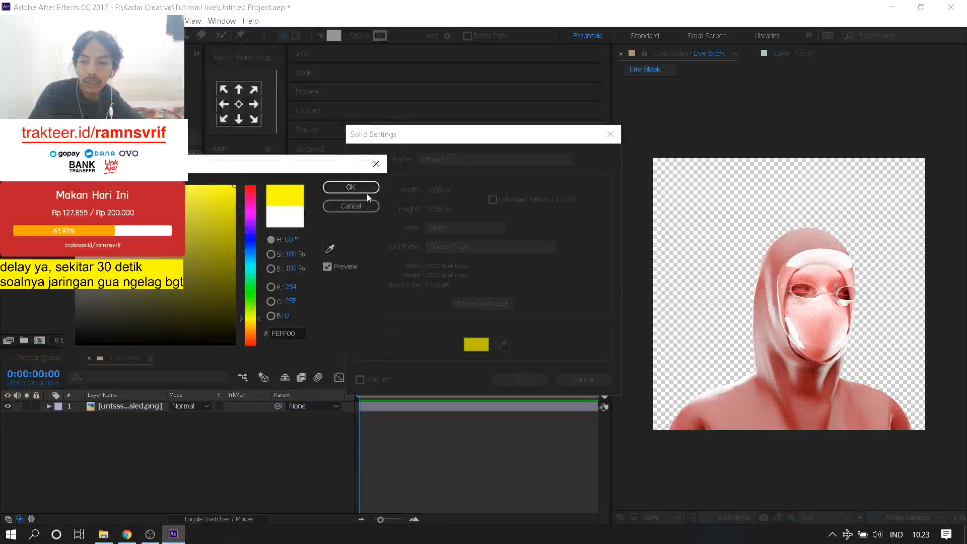
{"action": "left_click", "coordinate": [251, 225]}
{"action": "left_click_drag", "start_coordinate": [251, 200], "coordinate": [281, 150]}
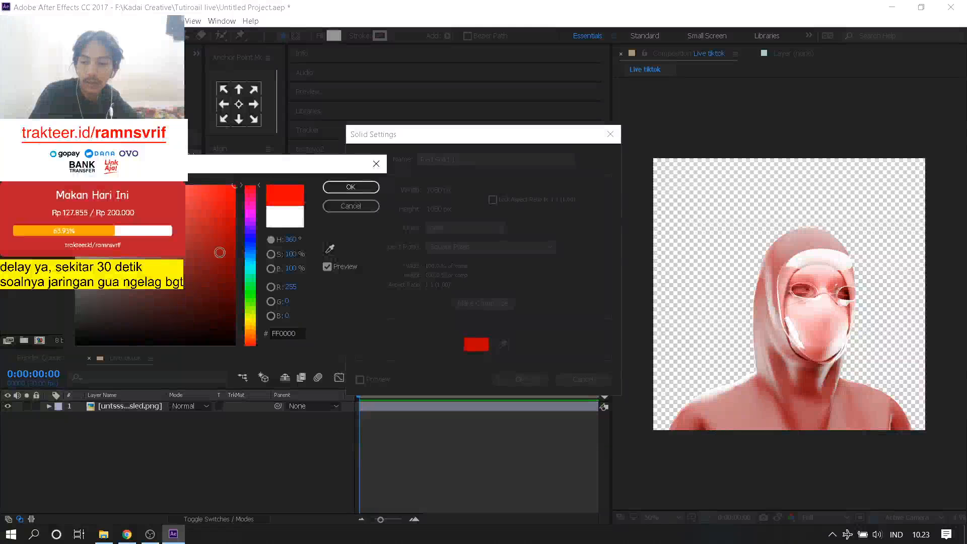
{"action": "left_click_drag", "start_coordinate": [255, 242], "coordinate": [252, 239]}
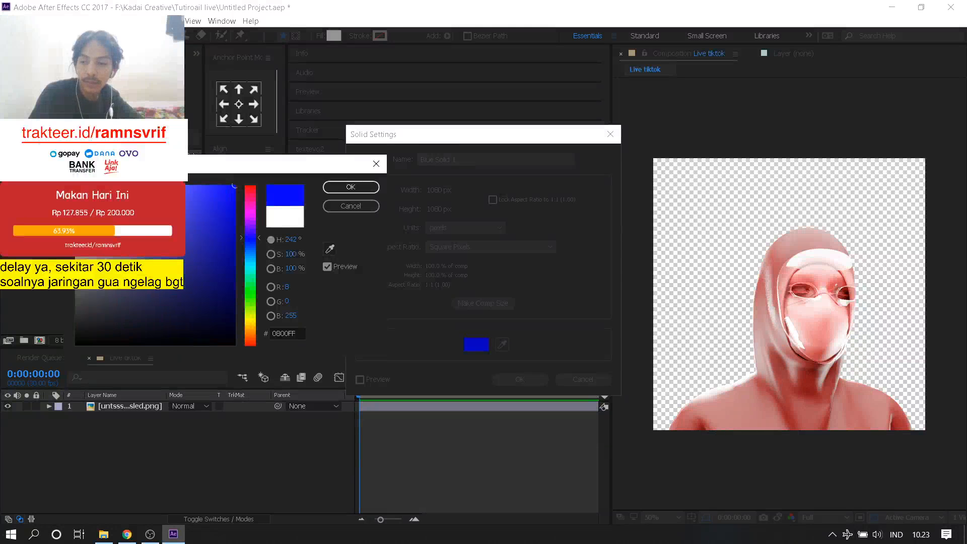
{"action": "left_click_drag", "start_coordinate": [220, 271], "coordinate": [222, 233]}
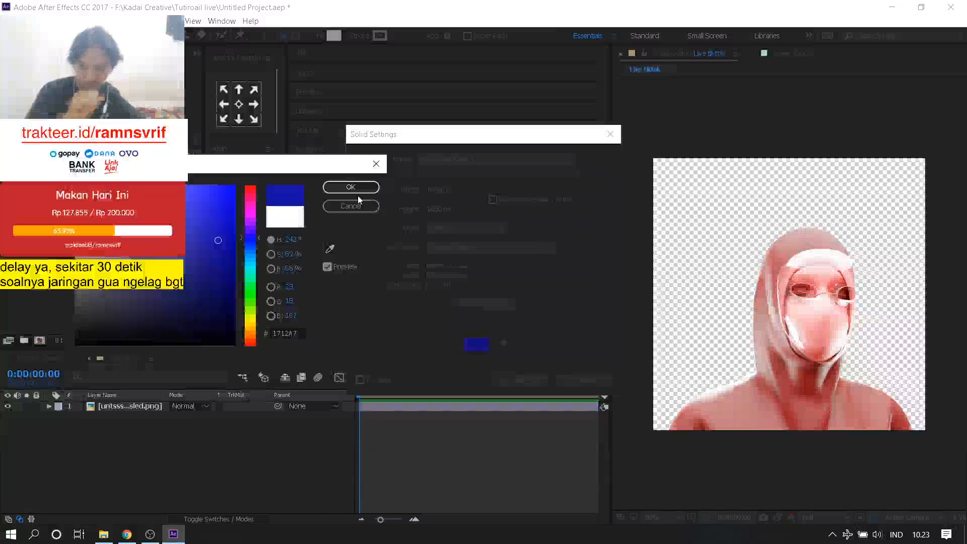
{"action": "left_click", "coordinate": [352, 188]}
{"action": "left_click", "coordinate": [520, 380]}
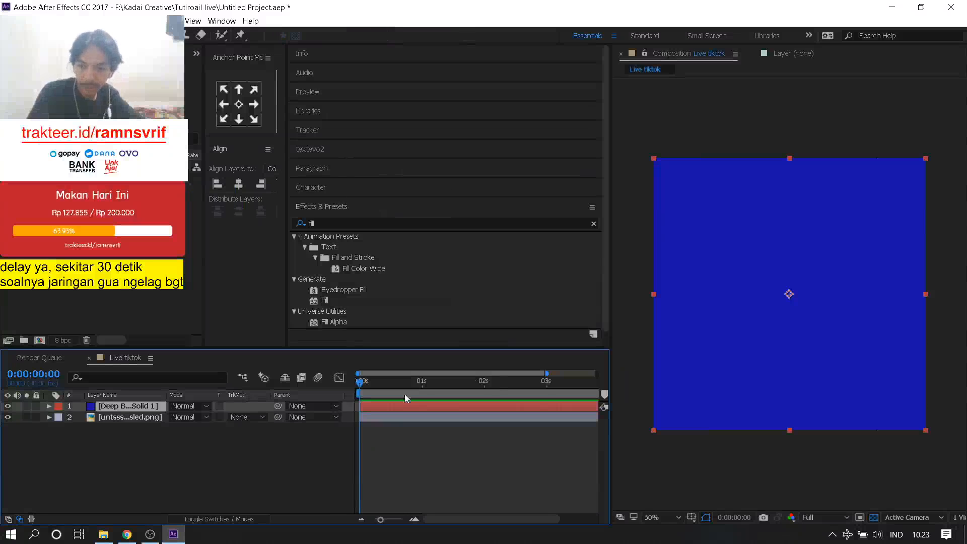
- Place the deep blue solid beneath the character image layer as a background, and deselect it
{"action": "key", "text": "ctrl+bracketleft"}
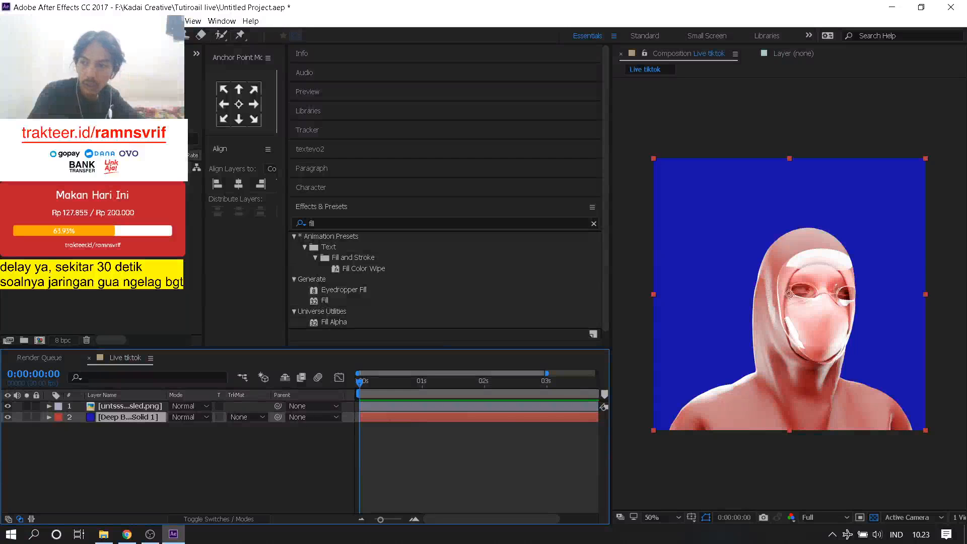
{"action": "left_click", "coordinate": [9, 36]}
{"action": "left_click", "coordinate": [168, 445]}
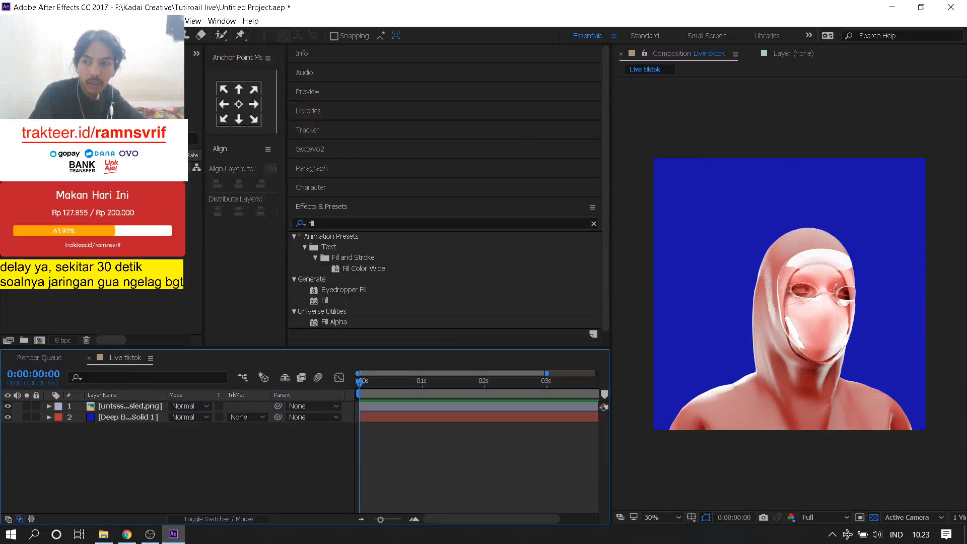
- Draw a wide text box above the character's head and enter the title BEFORE
{"action": "key", "text": "ctrl+t"}
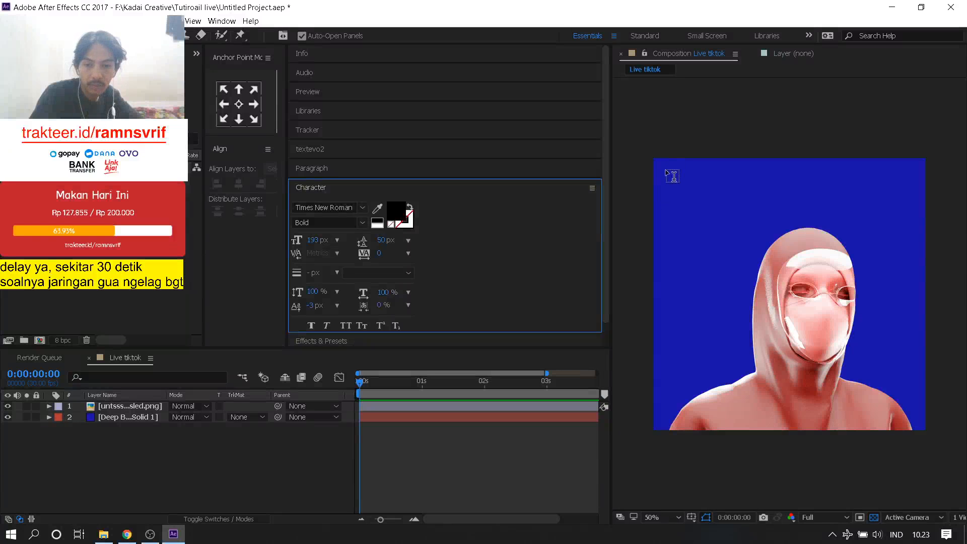
{"action": "left_click_drag", "start_coordinate": [662, 168], "coordinate": [920, 235]}
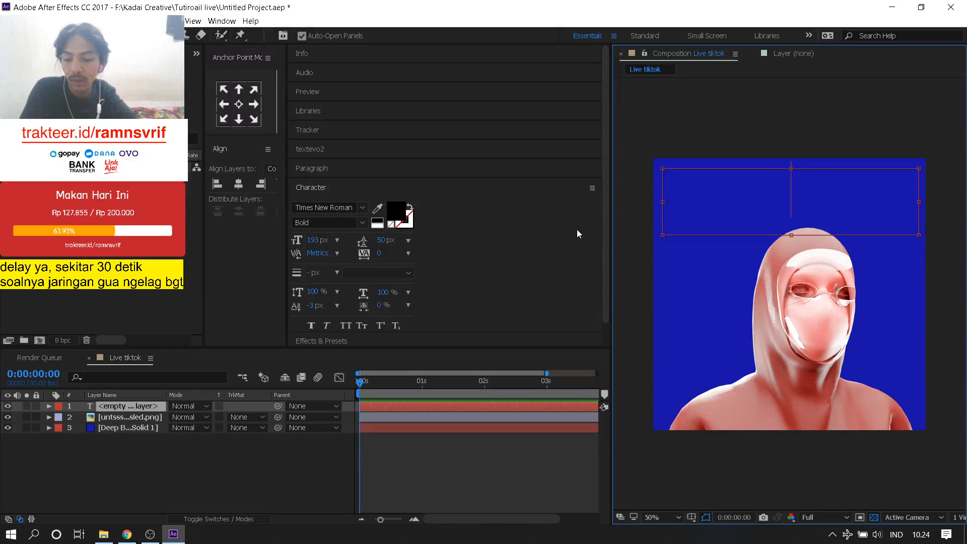
{"action": "type", "text": "BEFOR"}
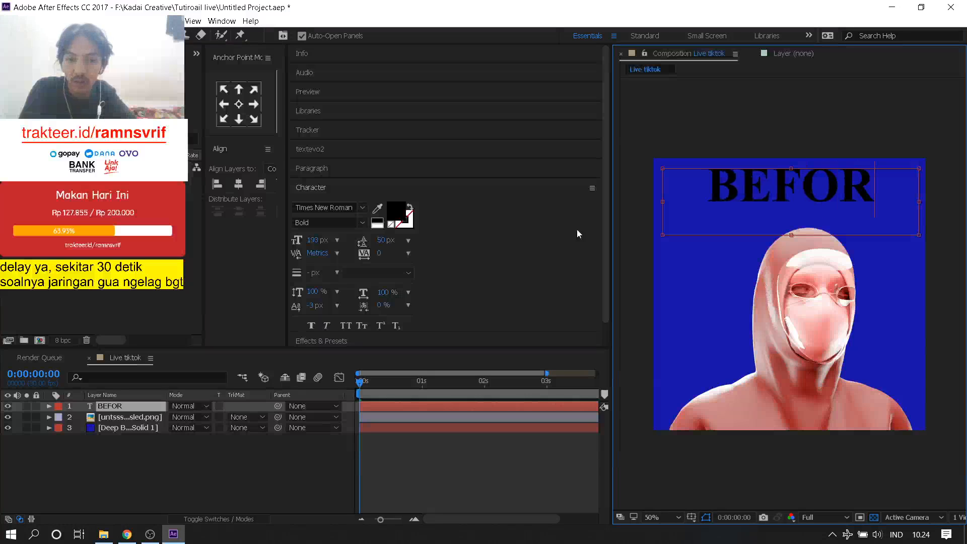
{"action": "type", "text": "E"}
- Set the BEFORE title in the Monument Extended font, Ultrabold style, at a size of 194 px
{"action": "key", "text": "ctrl+a"}
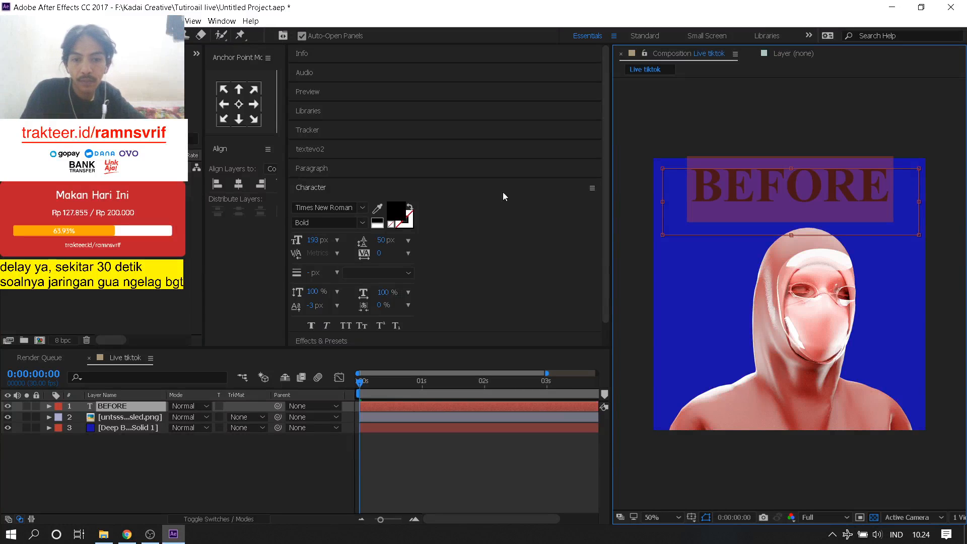
{"action": "left_click", "coordinate": [302, 203]}
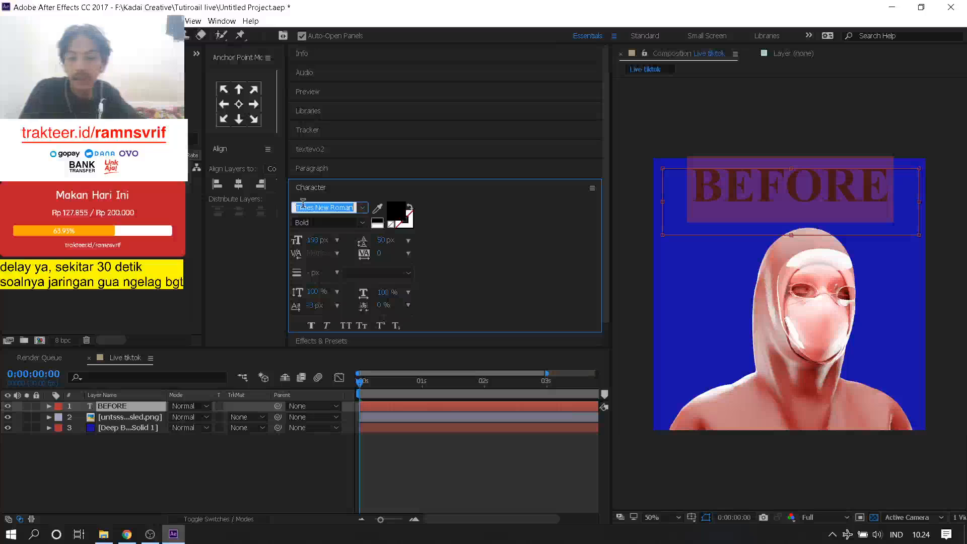
{"action": "type", "text": "Monotype Corsiva"}
{"action": "key", "text": "Return"}
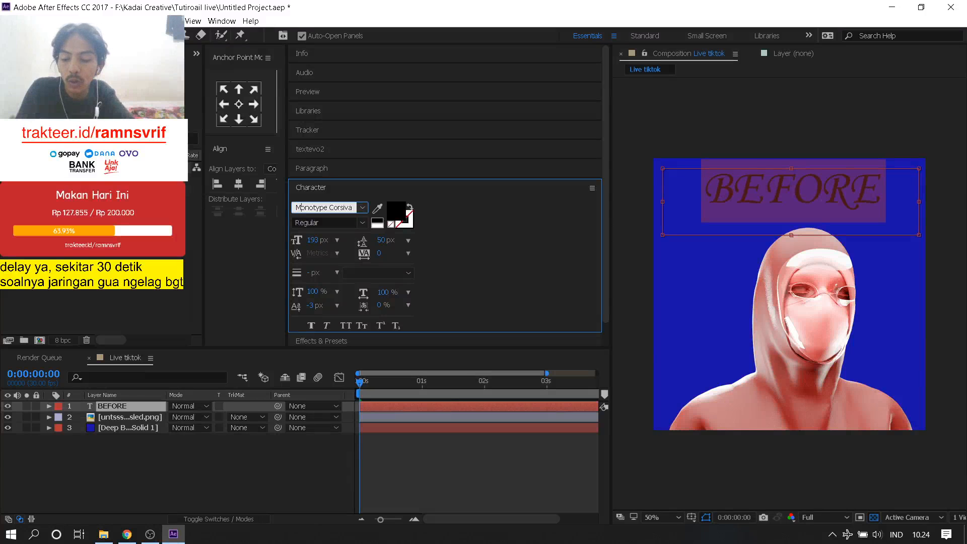
{"action": "key", "text": "Up"}
{"action": "key", "text": "Down"}
{"action": "key", "text": "Down"}
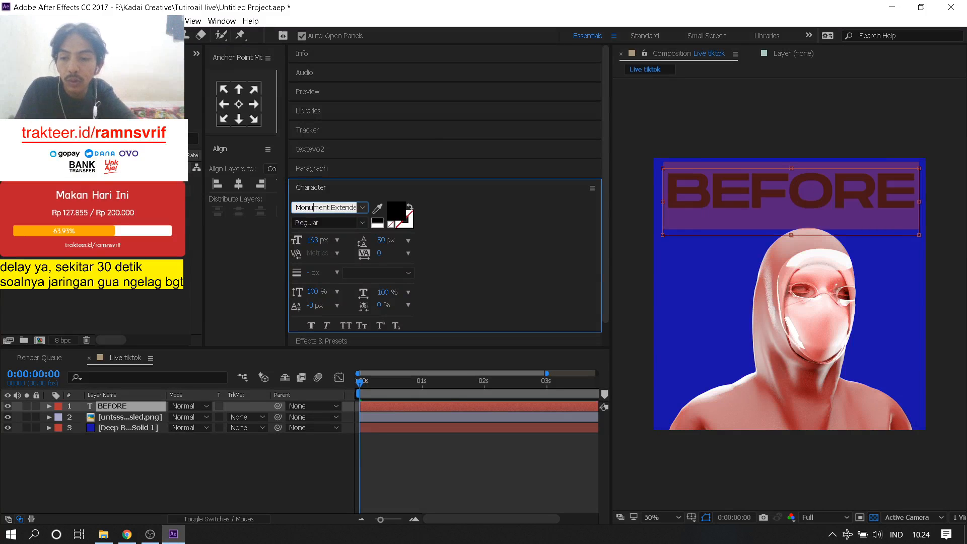
{"action": "key", "text": "Return"}
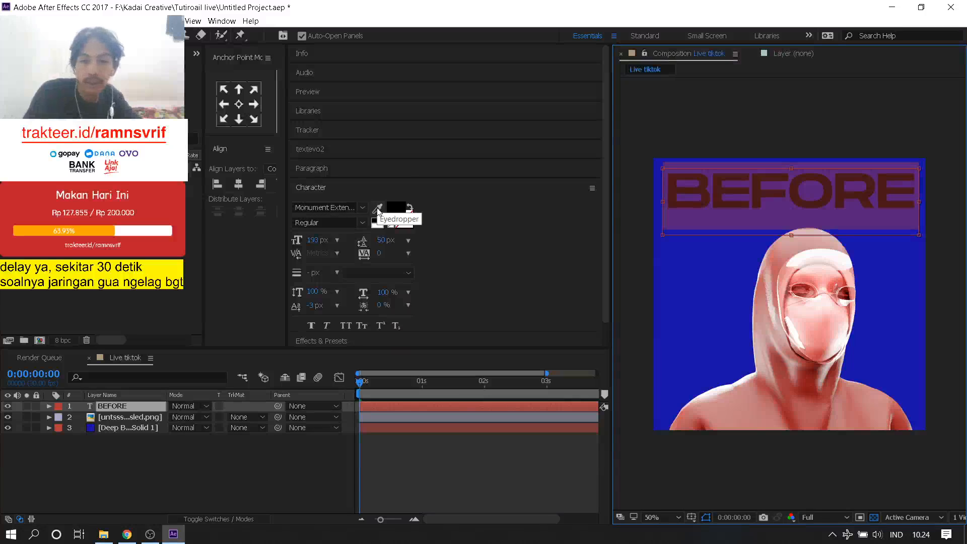
{"action": "left_click", "coordinate": [362, 223]}
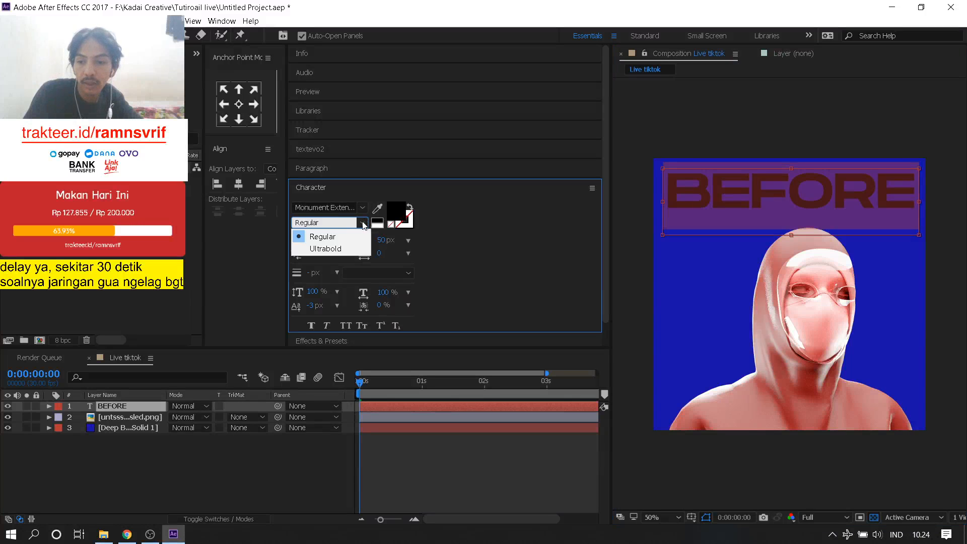
{"action": "left_click", "coordinate": [338, 249]}
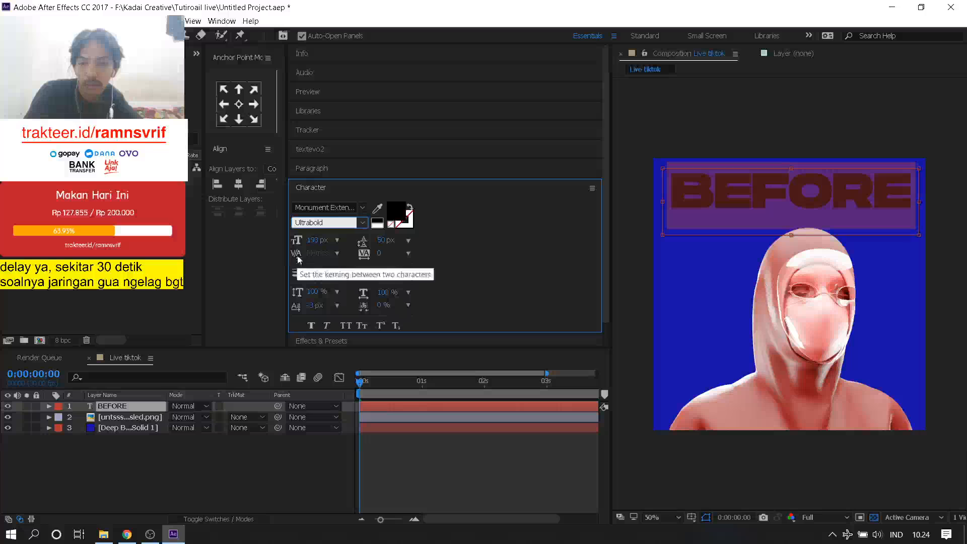
{"action": "mouse_move", "coordinate": [308, 240]}
{"action": "left_mouse_down"}
{"action": "mouse_move", "coordinate": [284, 241]}
{"action": "mouse_move", "coordinate": [315, 246]}
{"action": "left_mouse_up"}
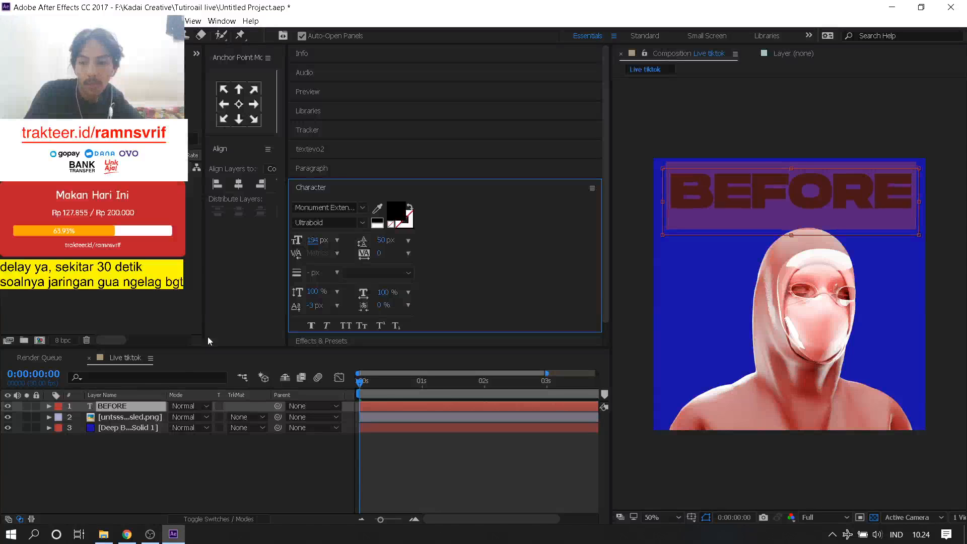
- Change the BEFORE title's fill colour to white and restore the composition preview
{"action": "left_click", "coordinate": [143, 406]}
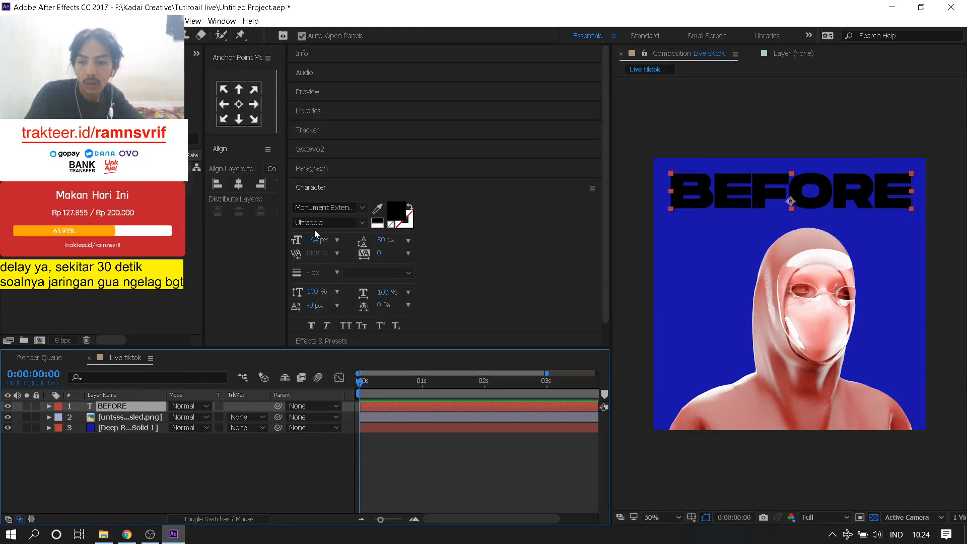
{"action": "left_click", "coordinate": [397, 212]}
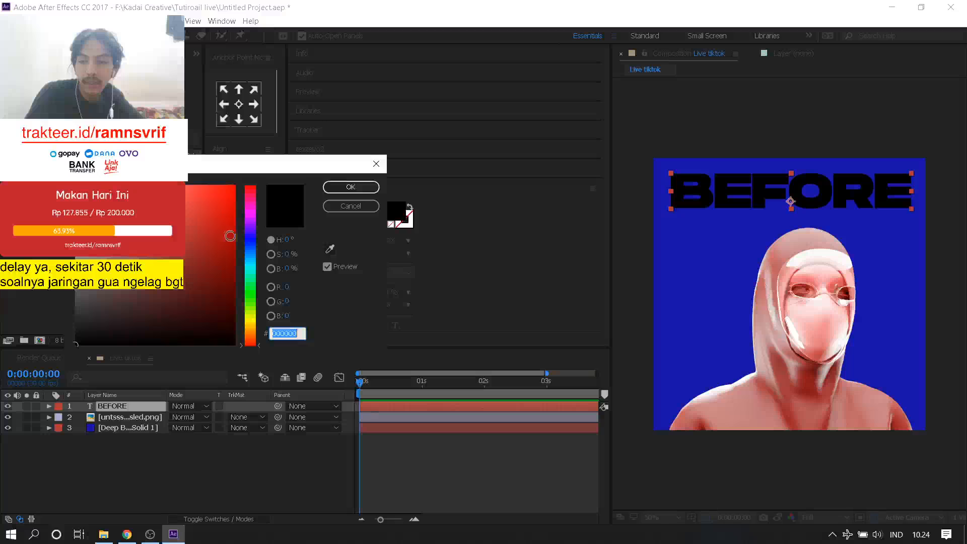
{"action": "left_click_drag", "start_coordinate": [109, 202], "coordinate": [73, 181]}
{"action": "left_click", "coordinate": [371, 187]}
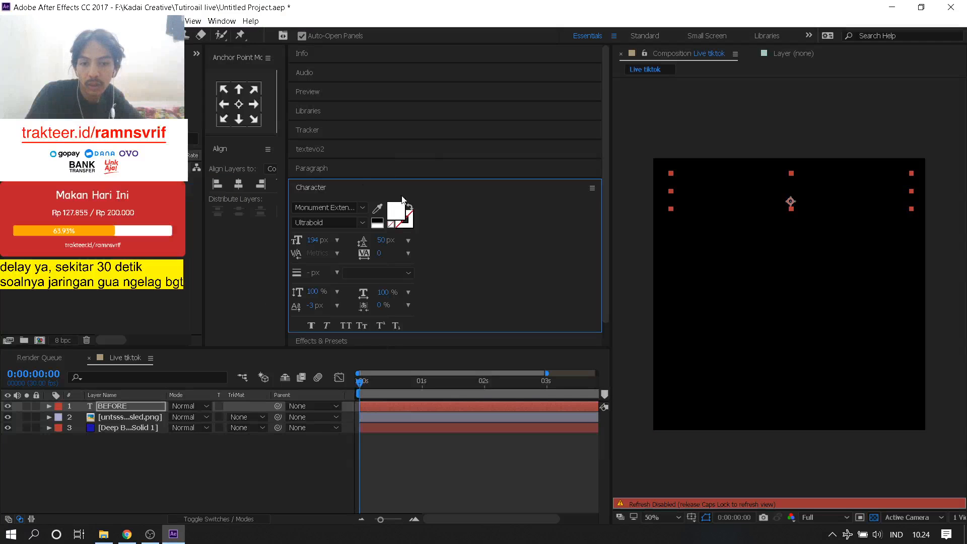
{"action": "key", "text": "Caps_Lock"}
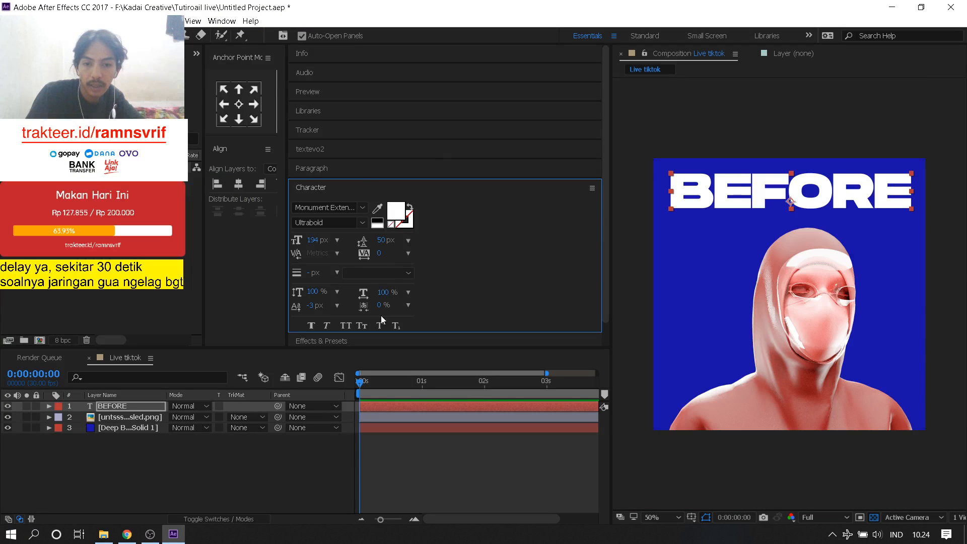
- Switch to Chrome, open the Covid-19 BEFORE poster post on Instagram to study its title styling, and return to After Effects
{"action": "left_click", "coordinate": [751, 189]}
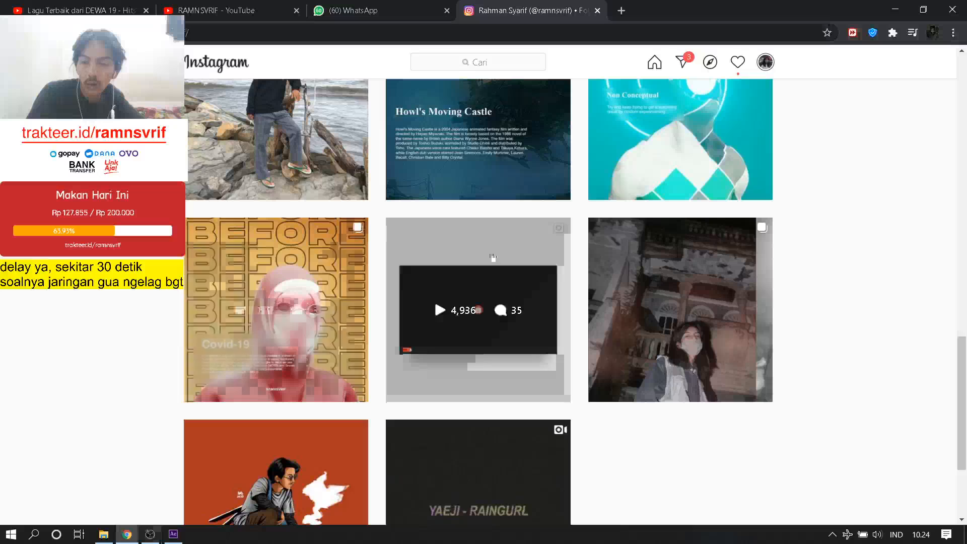
{"action": "left_click", "coordinate": [127, 534]}
{"action": "left_click", "coordinate": [218, 335]}
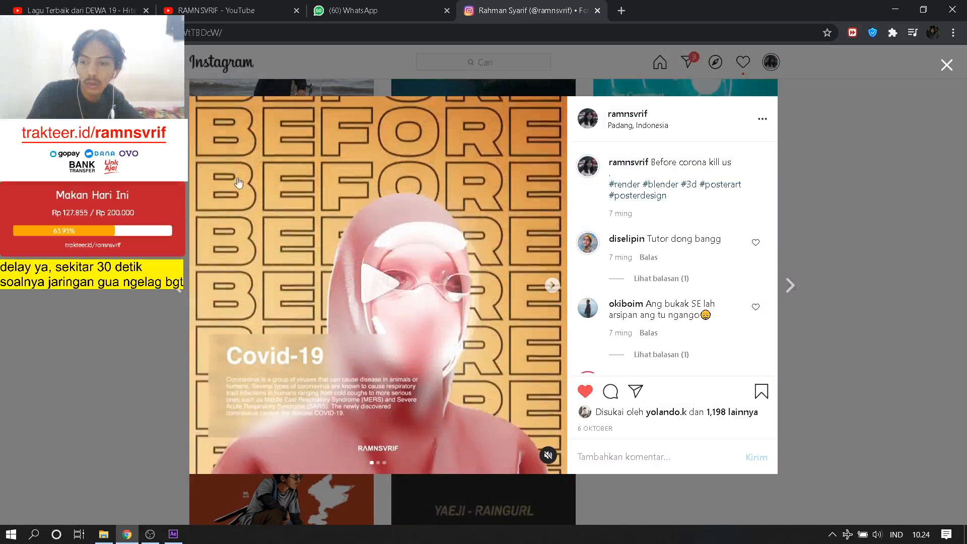
{"action": "key", "text": "alt+Tab"}
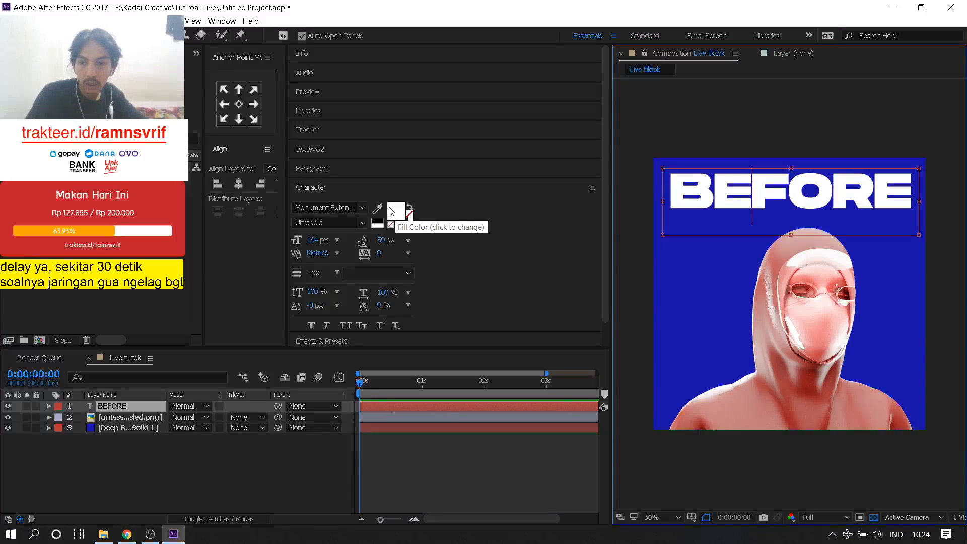
{"action": "left_click", "coordinate": [409, 218]}
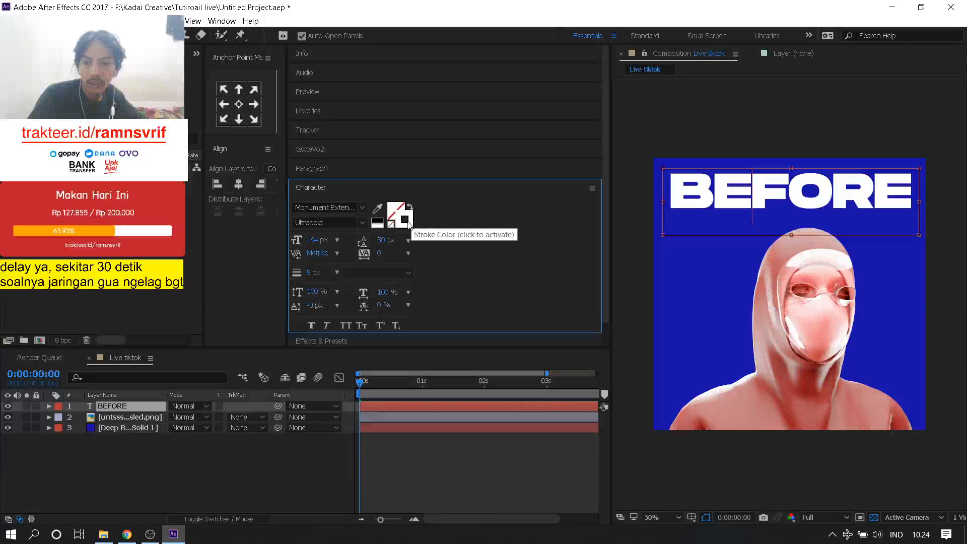
{"action": "left_click", "coordinate": [405, 224]}
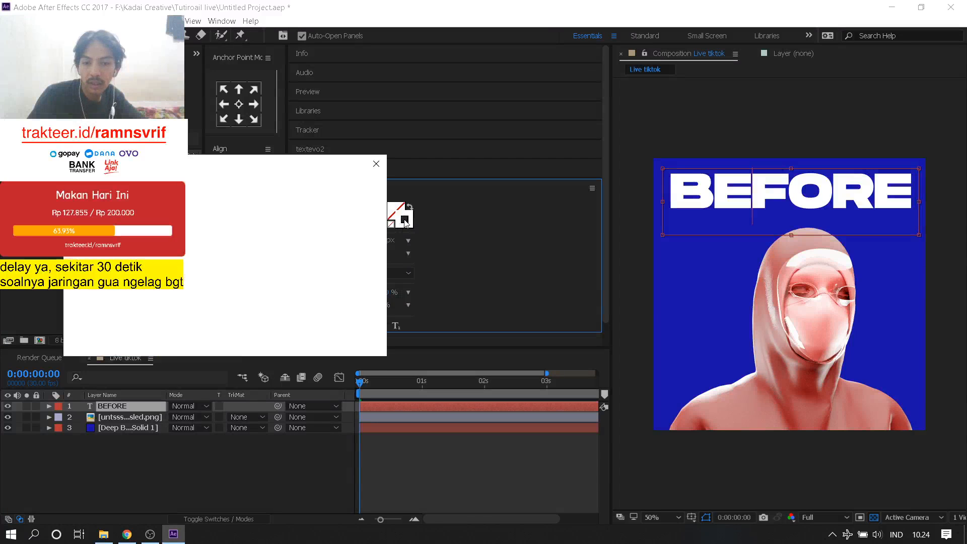
{"action": "left_click", "coordinate": [376, 163]}
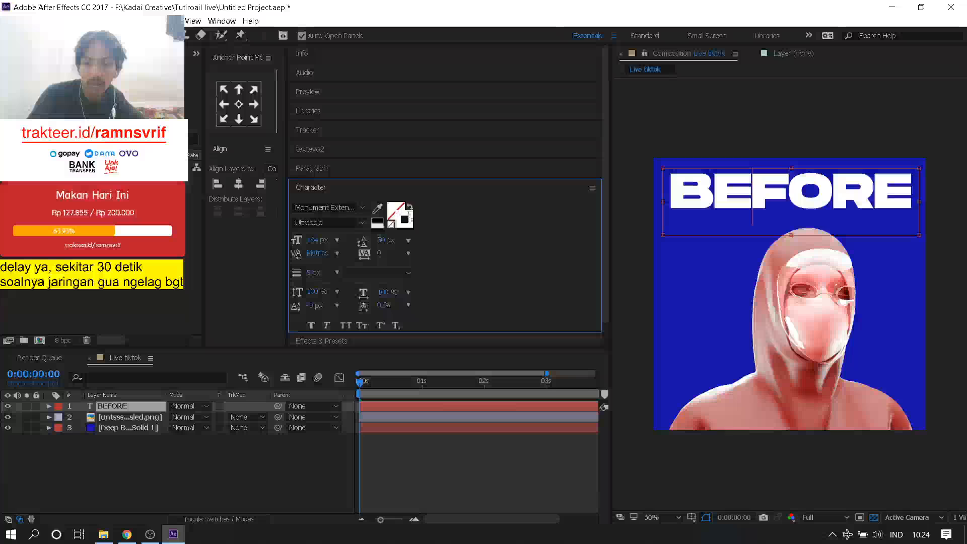
{"action": "left_click", "coordinate": [409, 204]}
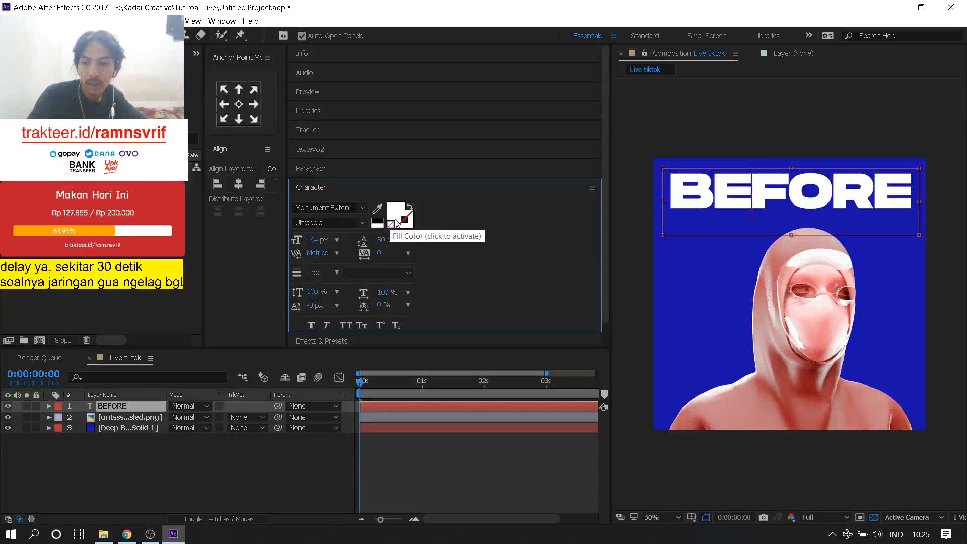
{"action": "left_click", "coordinate": [402, 225]}
{"action": "left_click", "coordinate": [382, 167]}
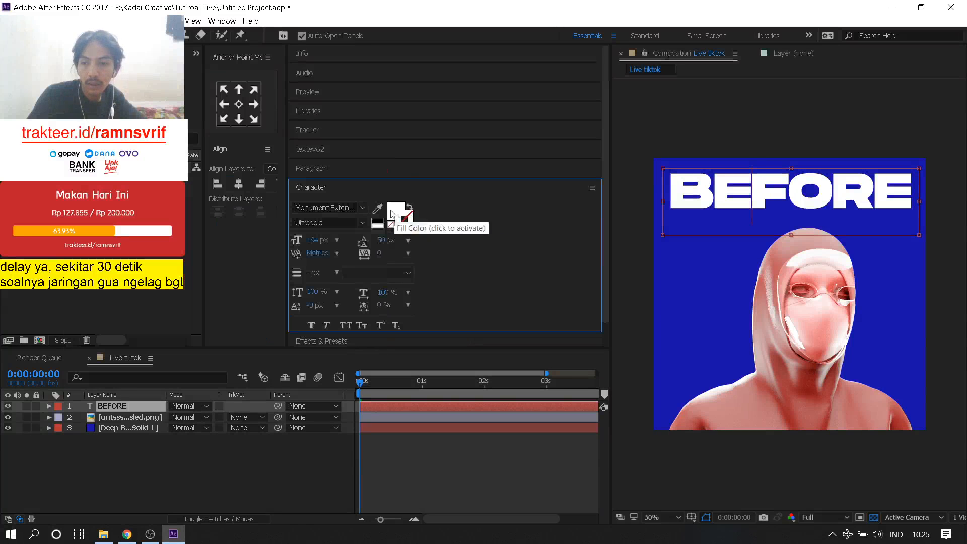
{"action": "left_click", "coordinate": [393, 229]}
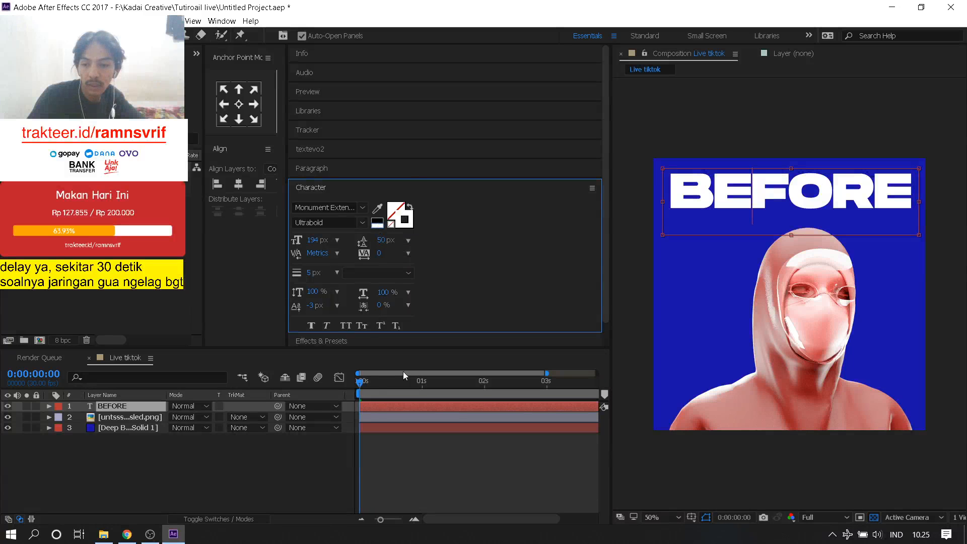
{"action": "left_click", "coordinate": [375, 416]}
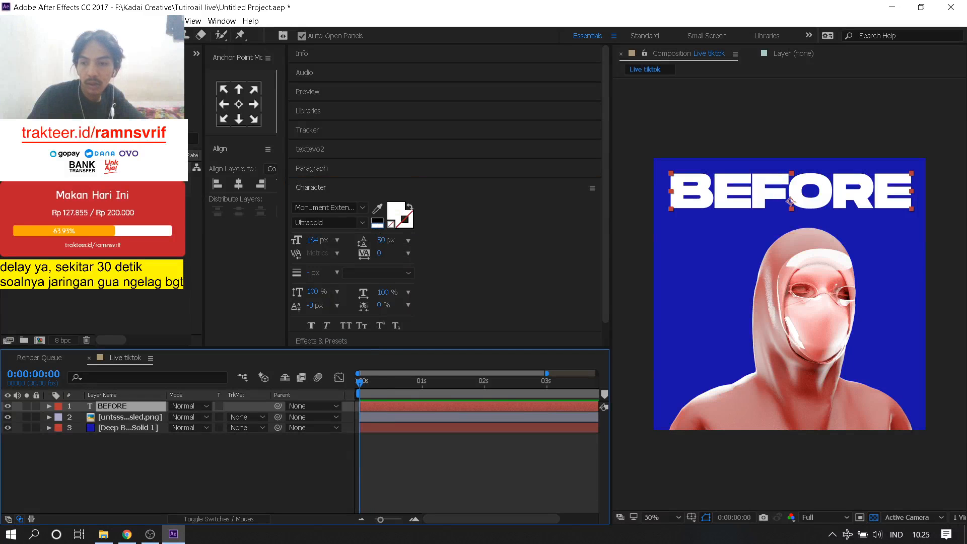
- Give the whole BEFORE title a white FFFFFF stroke and remove its fill so only outlined letters remain
{"action": "double_click", "coordinate": [757, 190]}
{"action": "left_click", "coordinate": [407, 223]}
{"action": "left_click", "coordinate": [408, 225]}
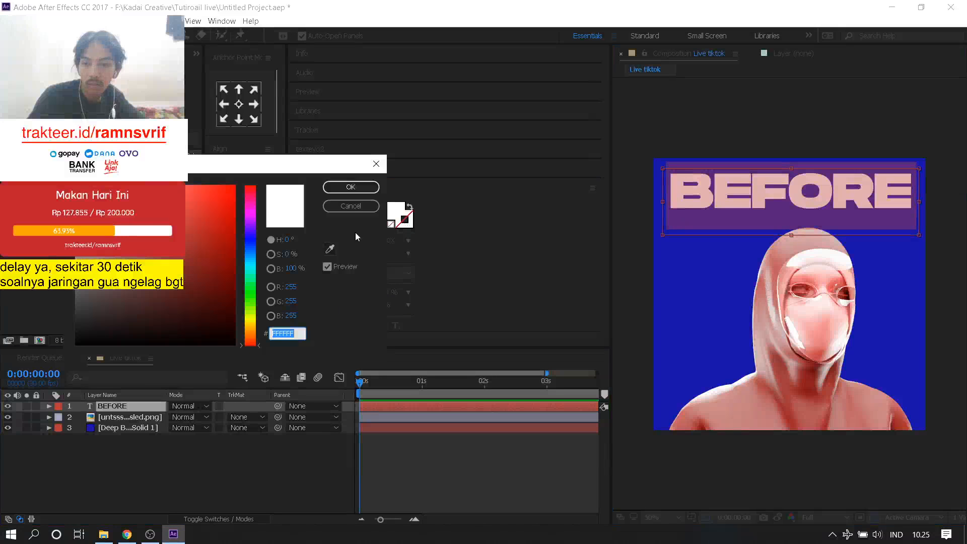
{"action": "left_click", "coordinate": [347, 187]}
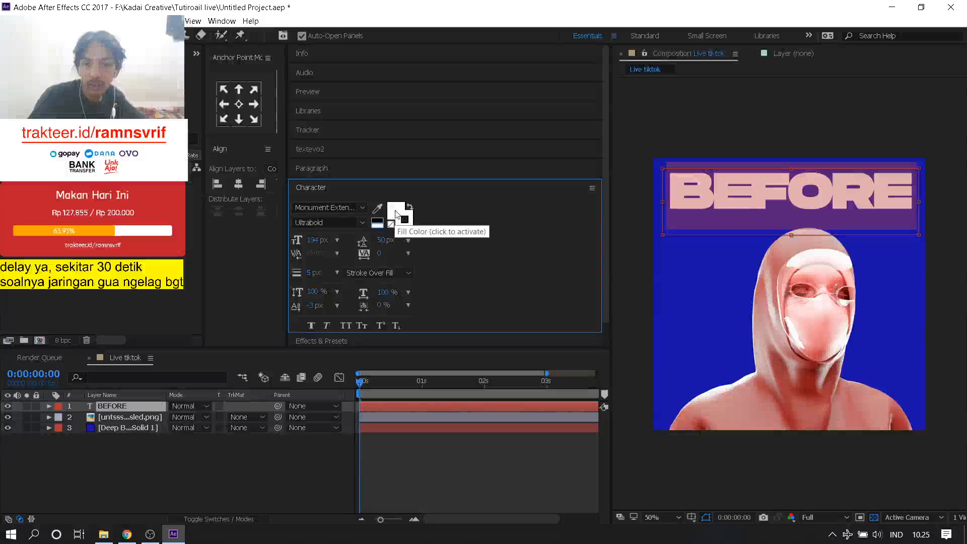
{"action": "left_click", "coordinate": [391, 224]}
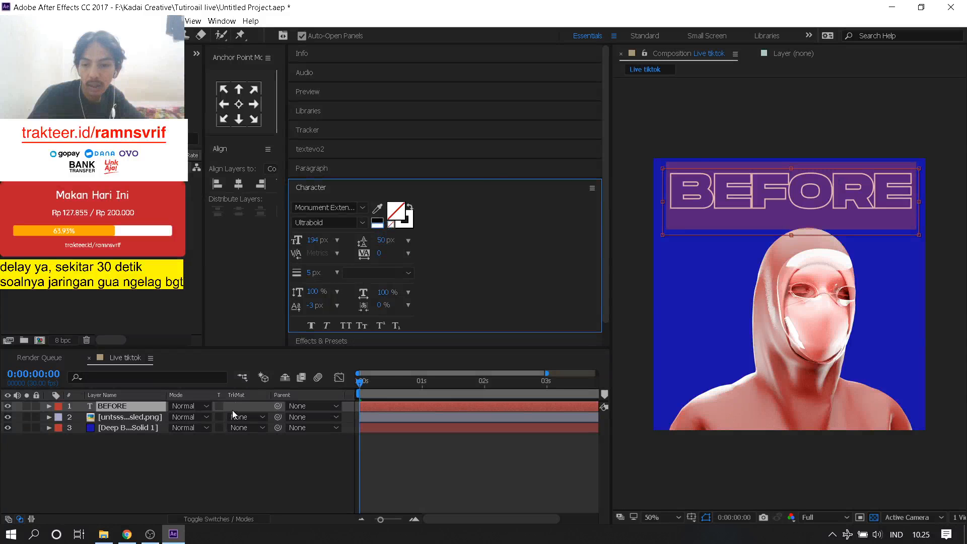
{"action": "left_click", "coordinate": [250, 444]}
- Set the BEFORE title's tracking to 41 and move the title slightly higher above the character's head
{"action": "double_click", "coordinate": [758, 185]}
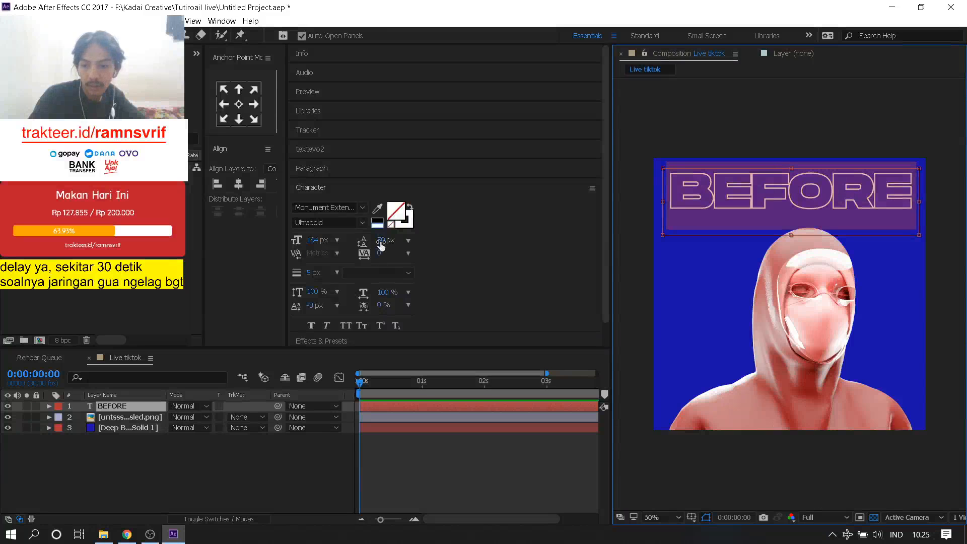
{"action": "left_click_drag", "start_coordinate": [382, 241], "coordinate": [383, 243]}
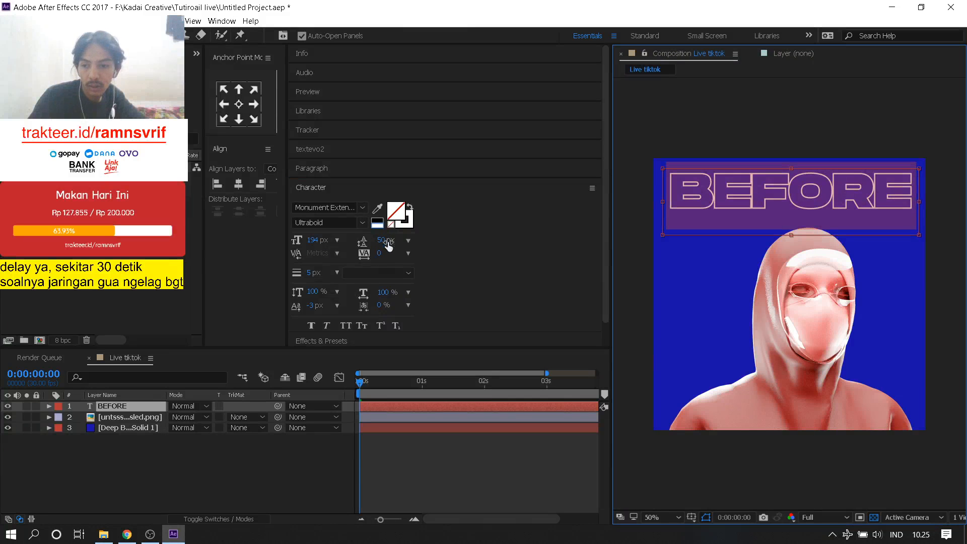
{"action": "left_click_drag", "start_coordinate": [382, 292], "coordinate": [376, 304]}
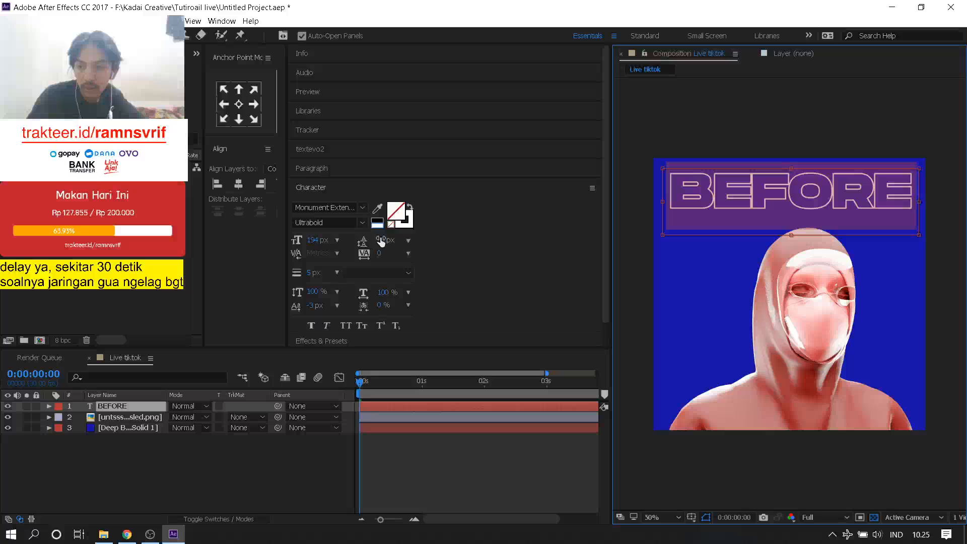
{"action": "left_click_drag", "start_coordinate": [381, 242], "coordinate": [412, 260]}
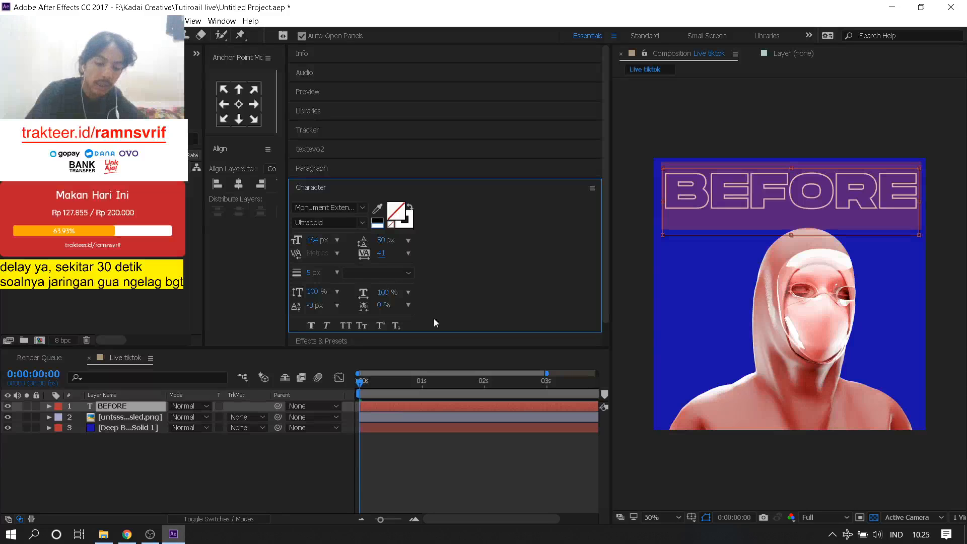
{"action": "left_click", "coordinate": [12, 35]}
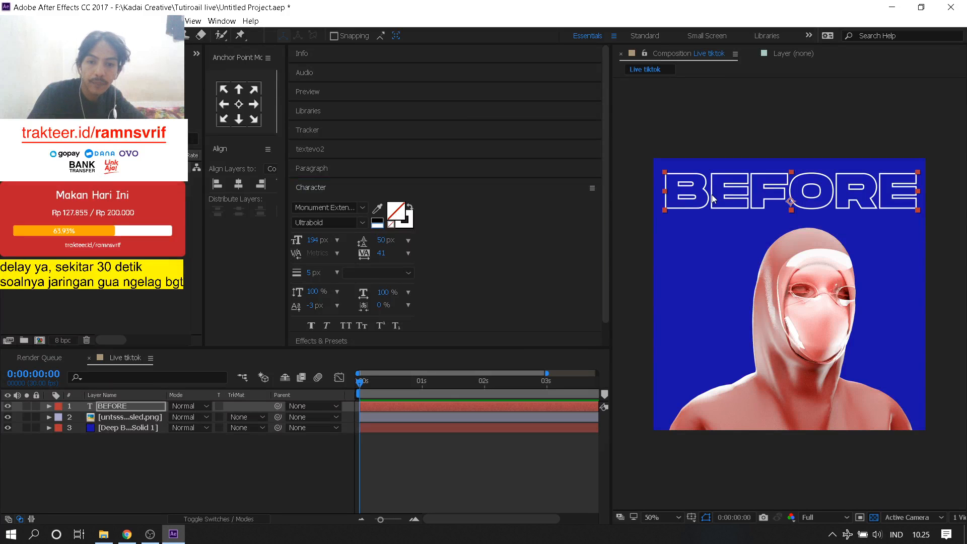
{"action": "left_click_drag", "start_coordinate": [713, 198], "coordinate": [711, 196]}
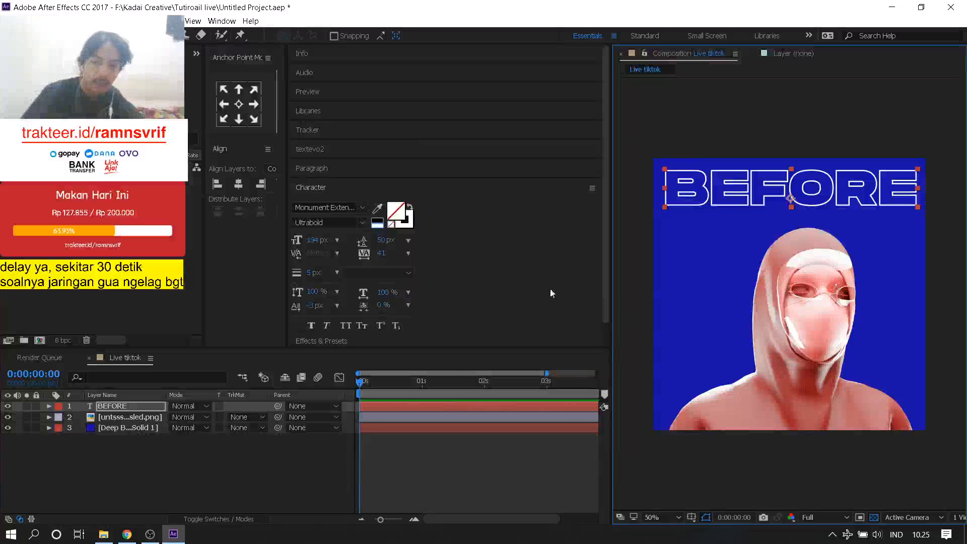
- Select the BEFORE text layer and search the effects library for "motion tile"
{"action": "left_click", "coordinate": [143, 409]}
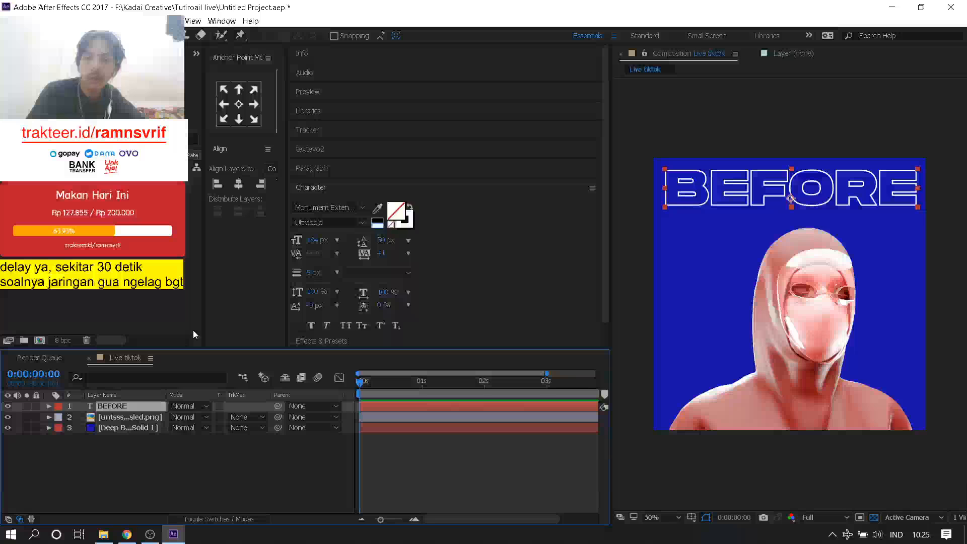
{"action": "left_click", "coordinate": [334, 182]}
{"action": "left_click", "coordinate": [334, 205]}
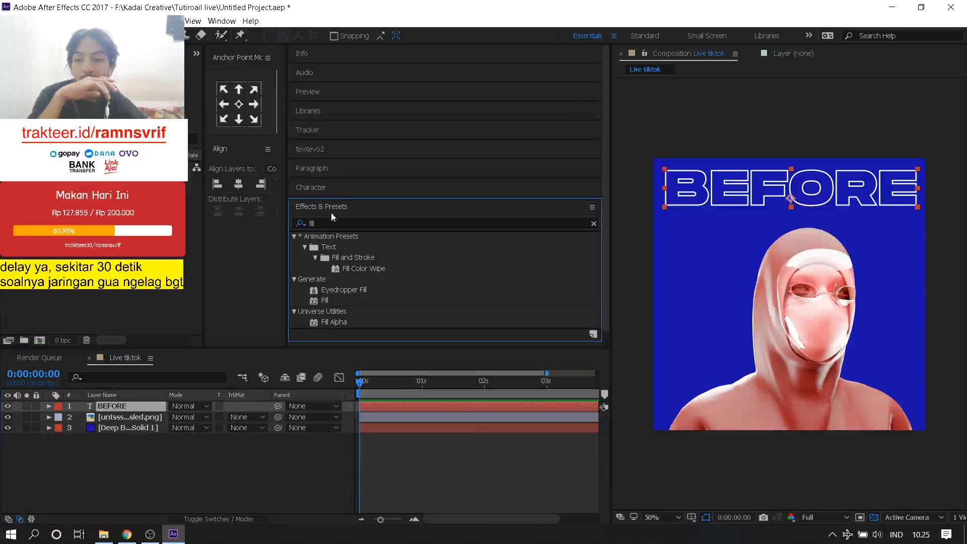
{"action": "left_click", "coordinate": [331, 219]}
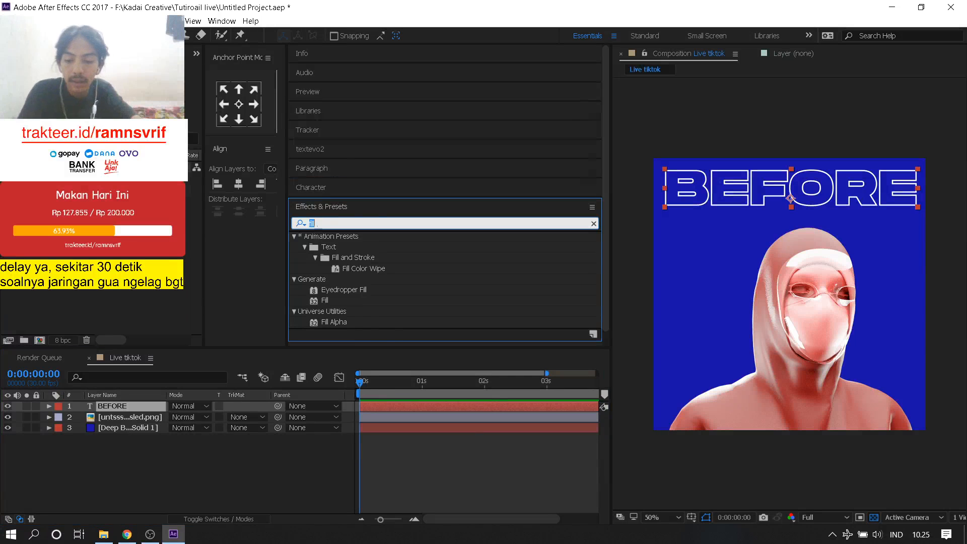
{"action": "type", "text": "motion"}
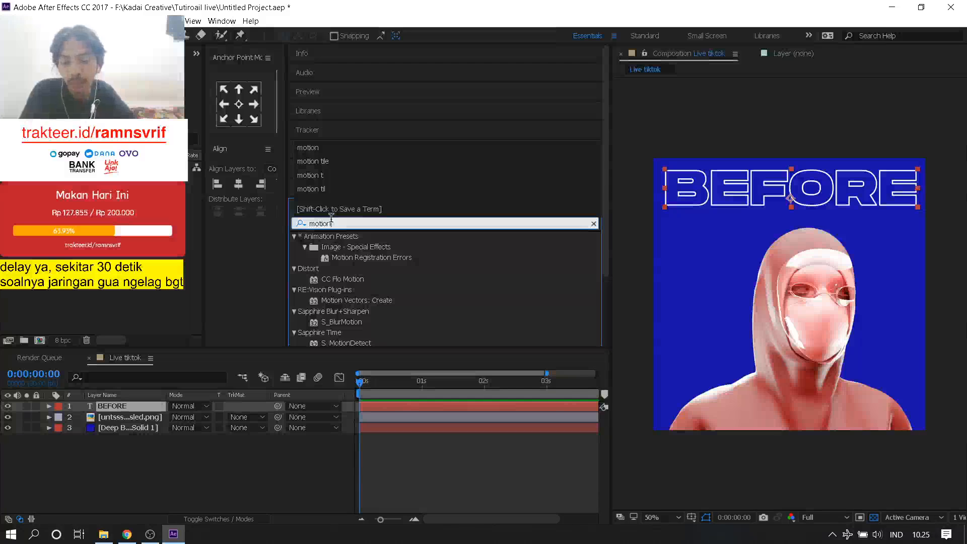
{"action": "left_click", "coordinate": [334, 160]}
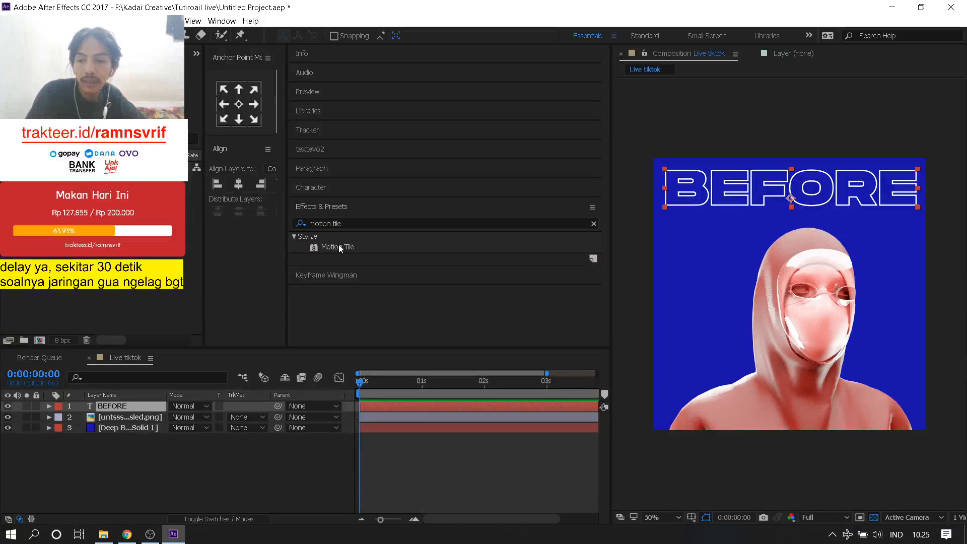
{"action": "left_click", "coordinate": [100, 53]}
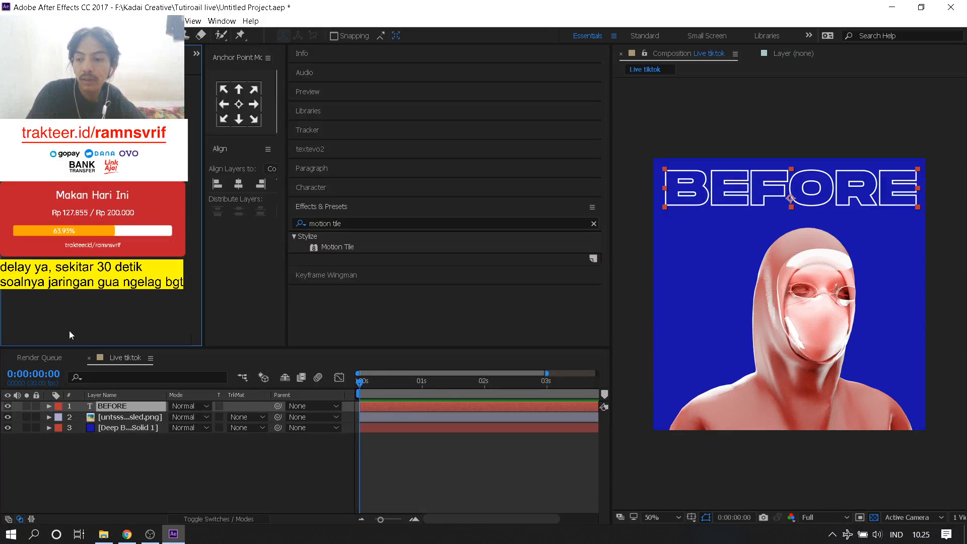
{"action": "right_click", "coordinate": [132, 405]}
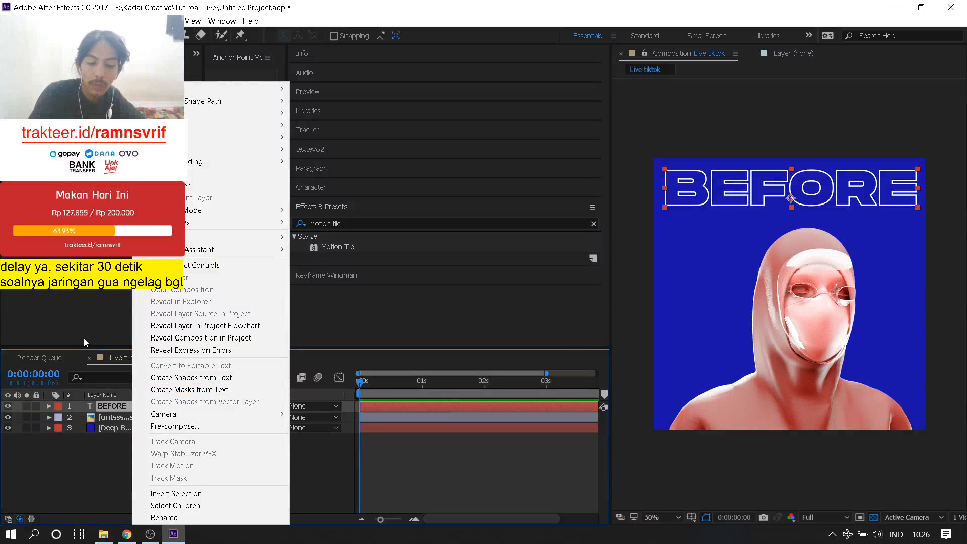
{"action": "left_click", "coordinate": [86, 456]}
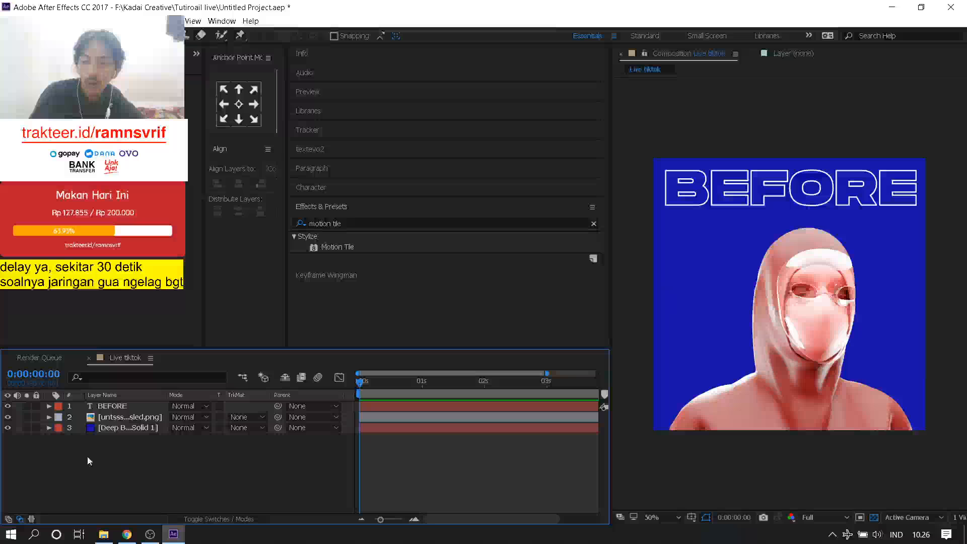
{"action": "left_click", "coordinate": [119, 408]}
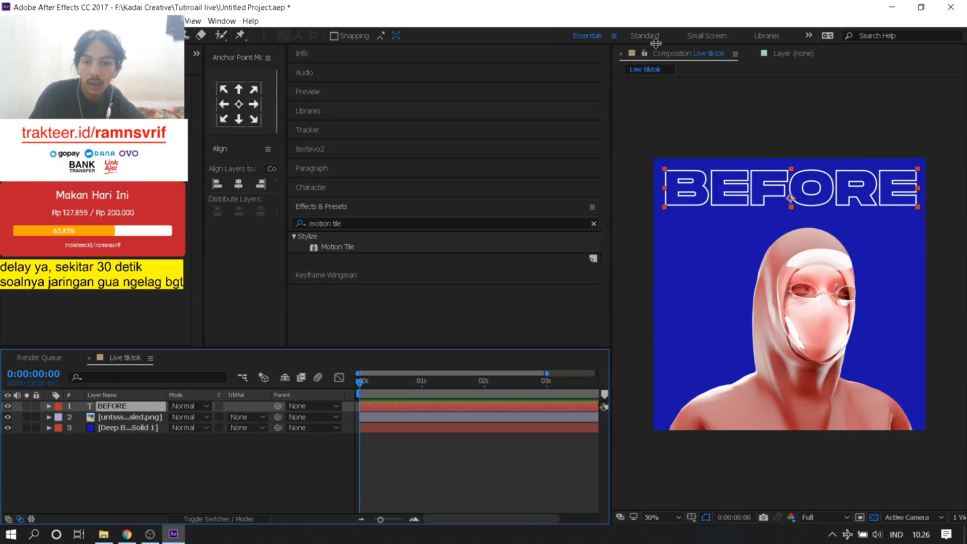
- Rearrange the workspace so the timeline spans the full width beneath the composition viewer, and widen the effects area beside the viewer
{"action": "left_click", "coordinate": [708, 55]}
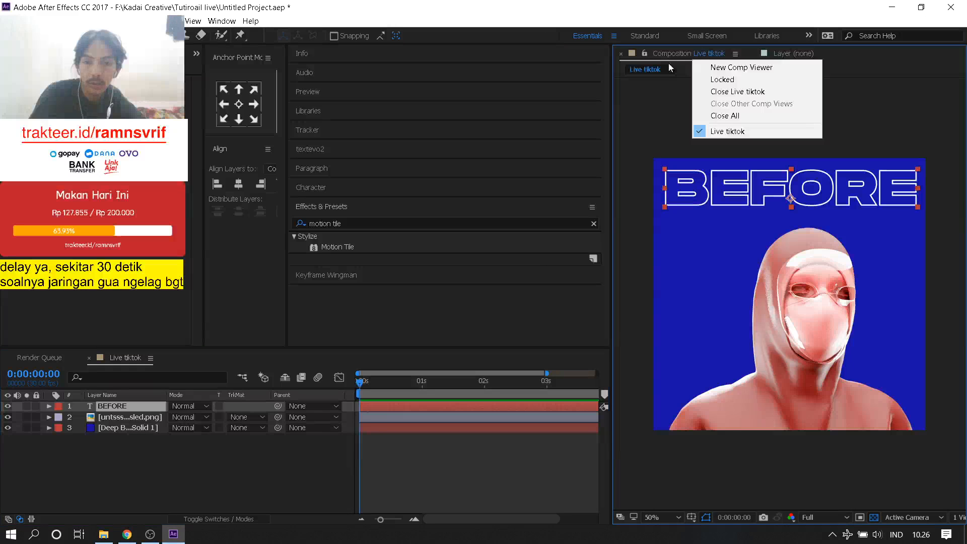
{"action": "left_click_drag", "start_coordinate": [660, 55], "coordinate": [612, 91]}
{"action": "left_click_drag", "start_coordinate": [660, 56], "coordinate": [620, 128]}
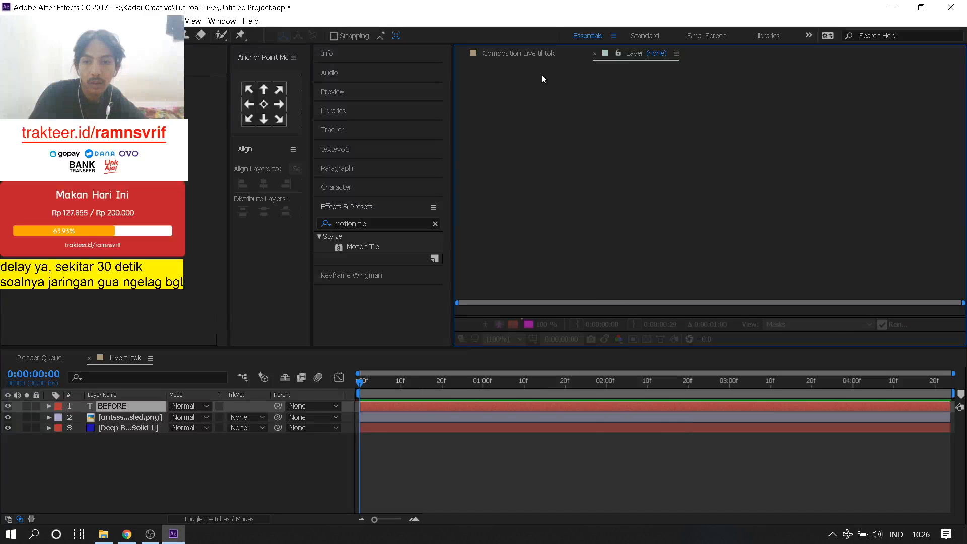
{"action": "left_click", "coordinate": [537, 54]}
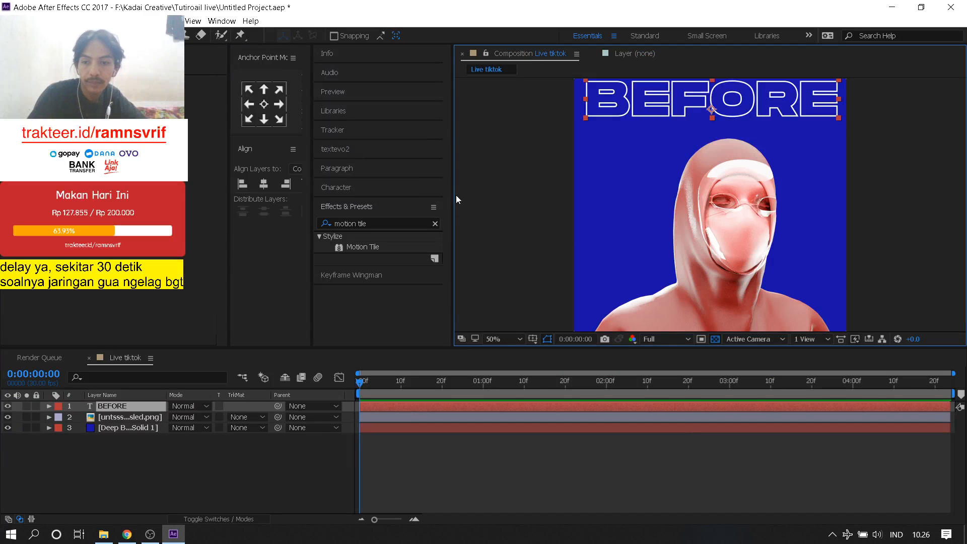
{"action": "left_click_drag", "start_coordinate": [454, 197], "coordinate": [627, 197]}
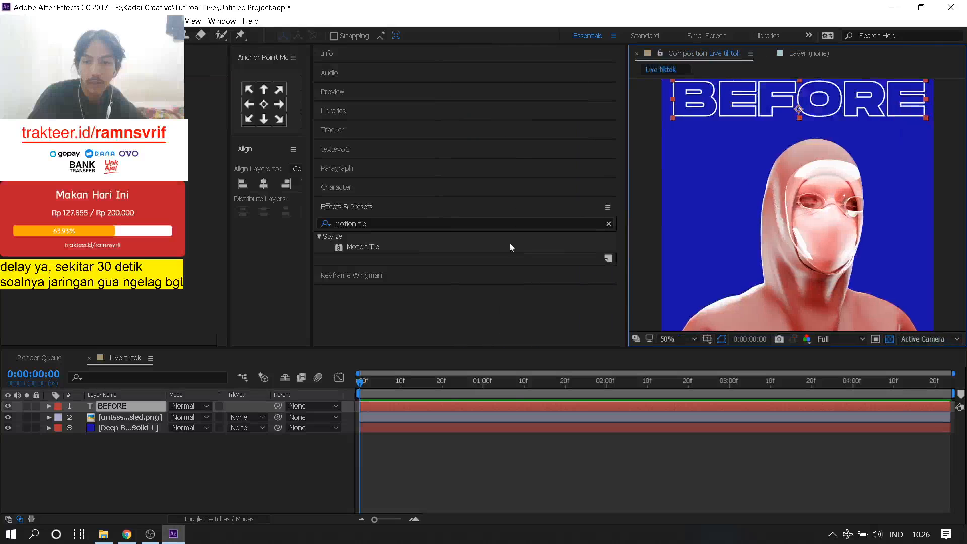
- Pre-compose the BEFORE text layer under the name BEFORE Comp 1 with all attributes moved into the new composition
{"action": "left_click", "coordinate": [114, 472]}
{"action": "left_click", "coordinate": [136, 406]}
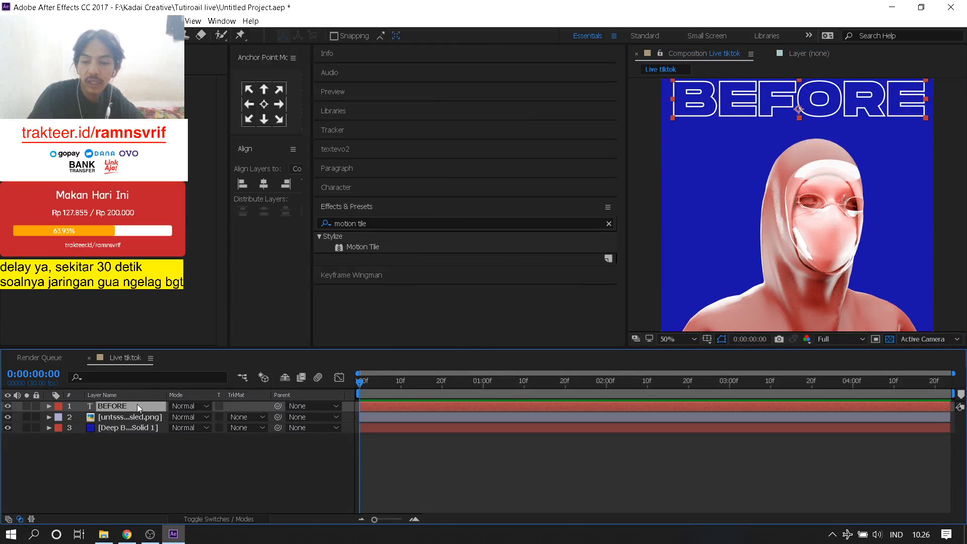
{"action": "right_click", "coordinate": [103, 410]}
{"action": "left_click", "coordinate": [121, 425]}
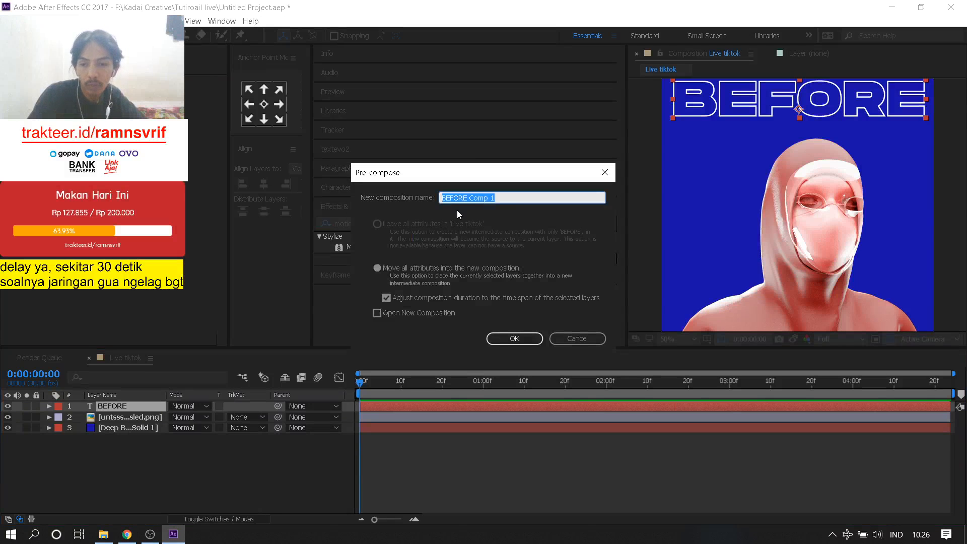
{"action": "left_click", "coordinate": [514, 338]}
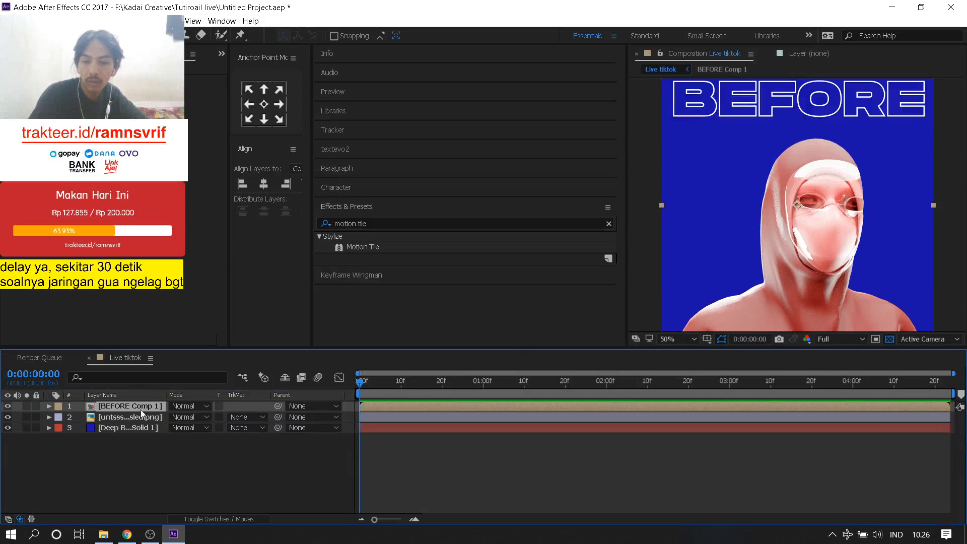
{"action": "mouse_move", "coordinate": [8, 417]}
{"action": "left_mouse_down"}
{"action": "mouse_move", "coordinate": [8, 428]}
{"action": "mouse_move", "coordinate": [8, 418]}
{"action": "left_mouse_up"}
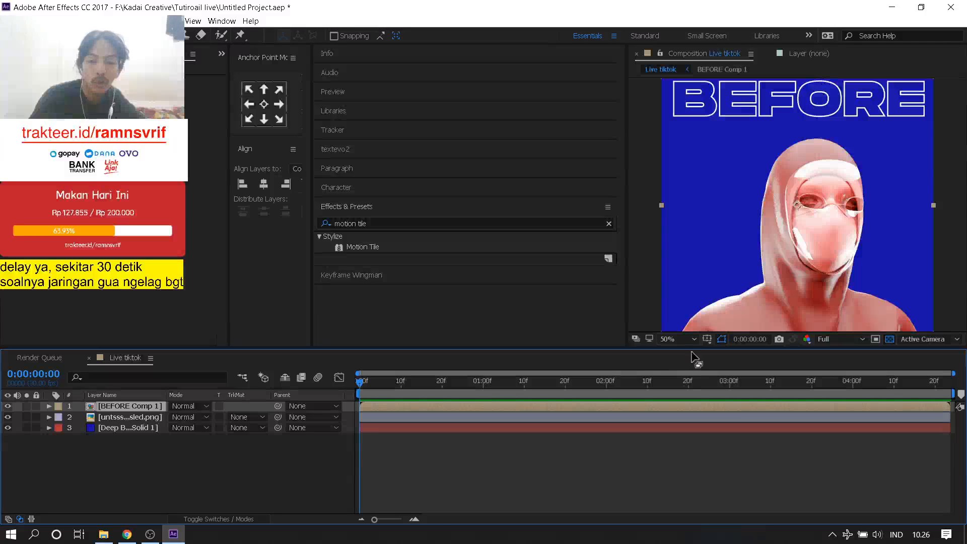
{"action": "left_click", "coordinate": [676, 338]}
{"action": "left_click", "coordinate": [716, 256]}
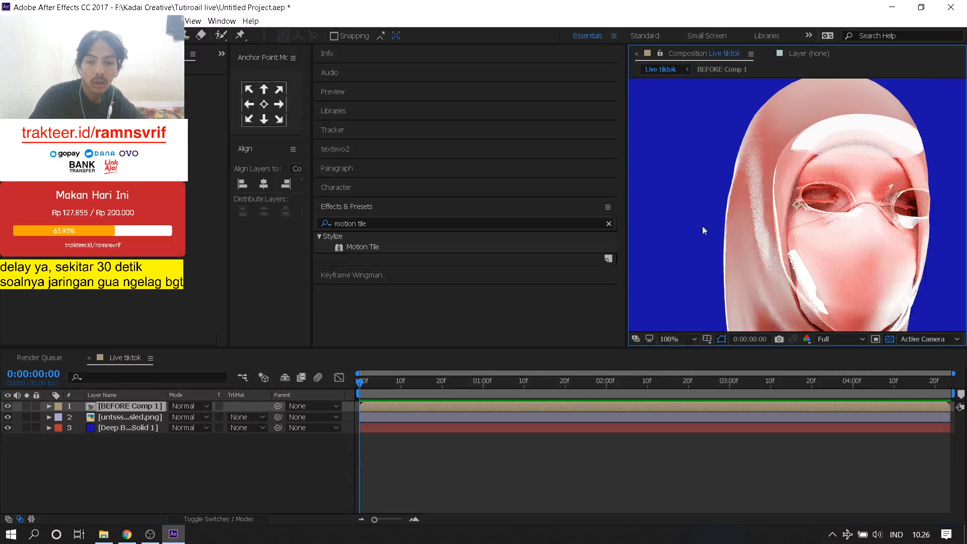
{"action": "scroll", "coordinate": [703, 230], "scroll_direction": "down", "scroll_amount": 4}
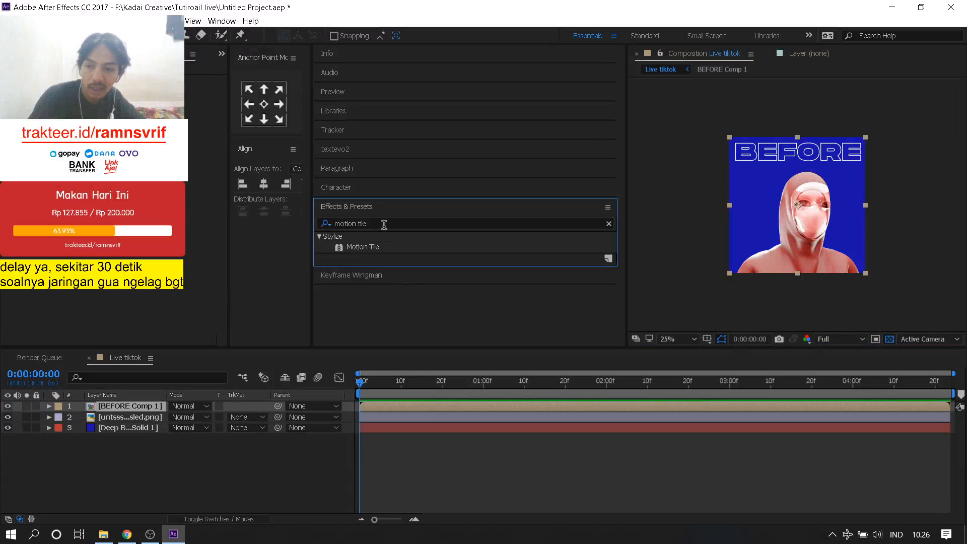
{"action": "left_click_drag", "start_coordinate": [374, 246], "coordinate": [383, 246]}
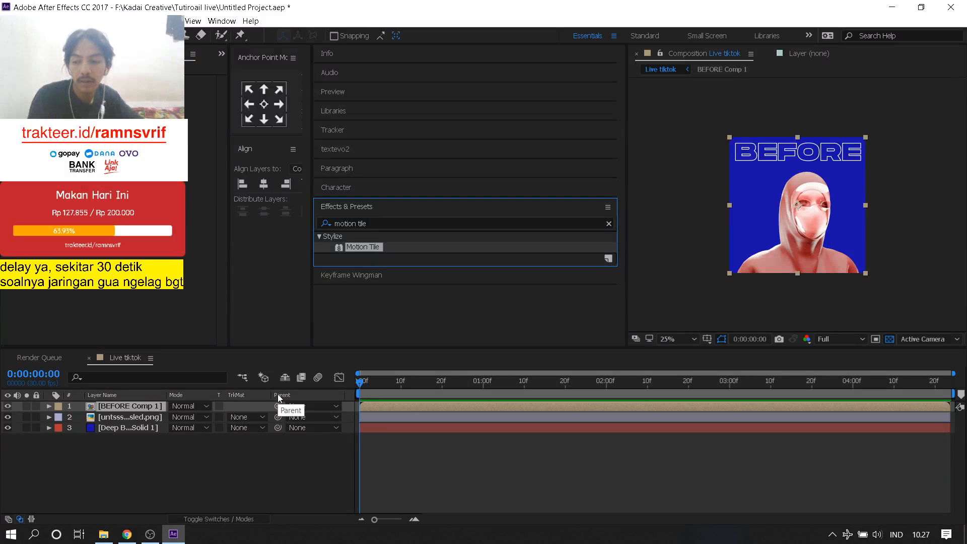
- Hide the blue solid and character layers to isolate the title, and undo back to the original BEFORE text layer
{"action": "left_click", "coordinate": [7, 428]}
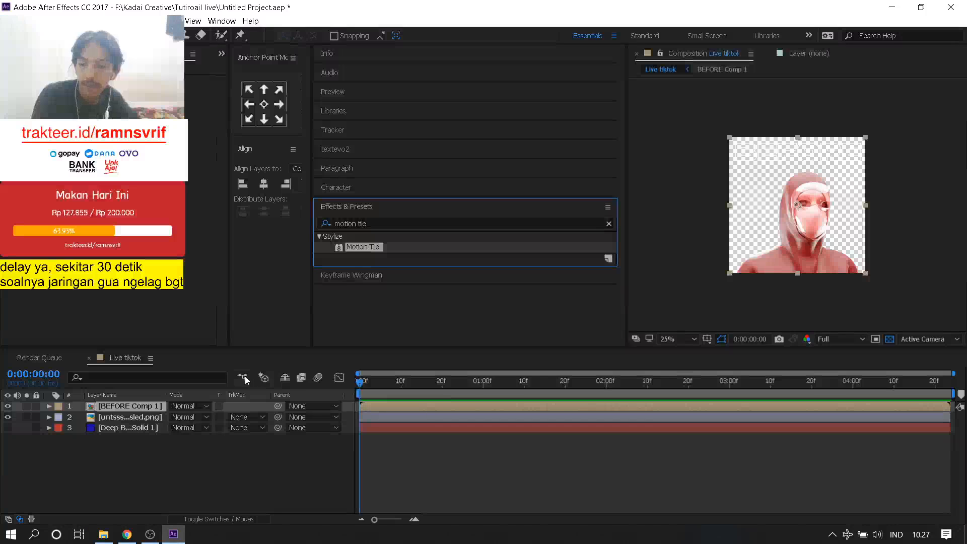
{"action": "key", "text": "ctrl+z"}
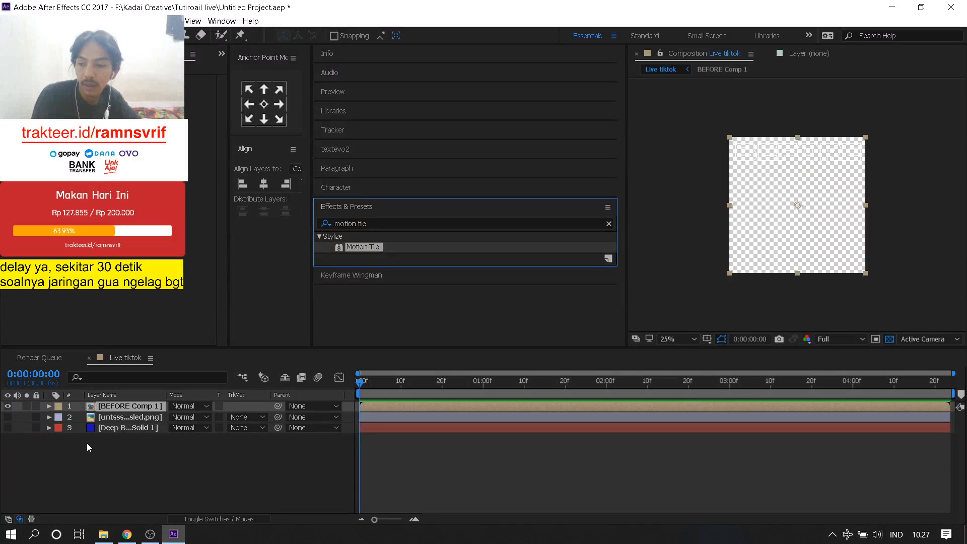
{"action": "key", "text": "ctrl+z"}
{"action": "key", "text": "ctrl+z"}
{"action": "key", "text": "ctrl+z"}
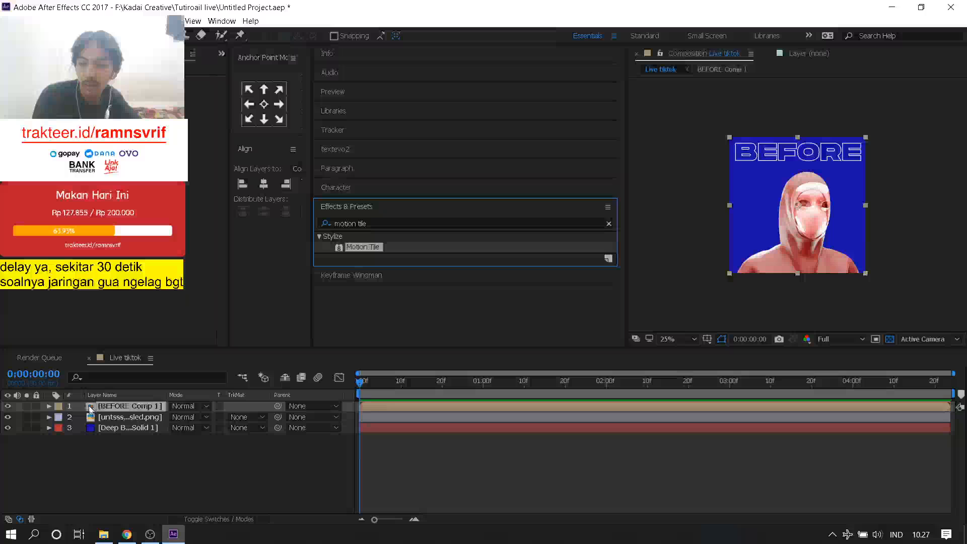
{"action": "scroll", "coordinate": [790, 132], "scroll_direction": "up", "scroll_amount": 2}
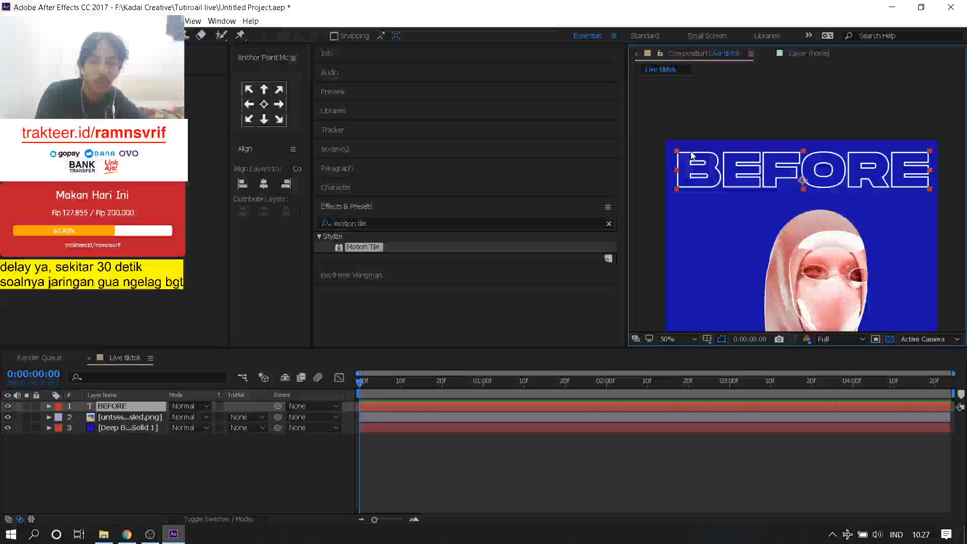
- Convert the BEFORE text layer into a pre-composition named BEFORE Comp 1, moving all its attributes into it
{"action": "right_click", "coordinate": [148, 410]}
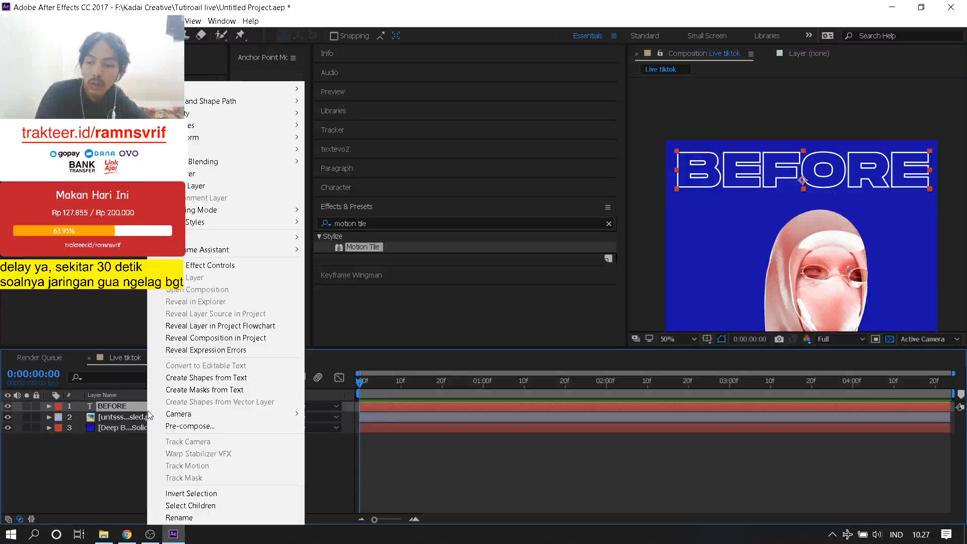
{"action": "left_click", "coordinate": [202, 369]}
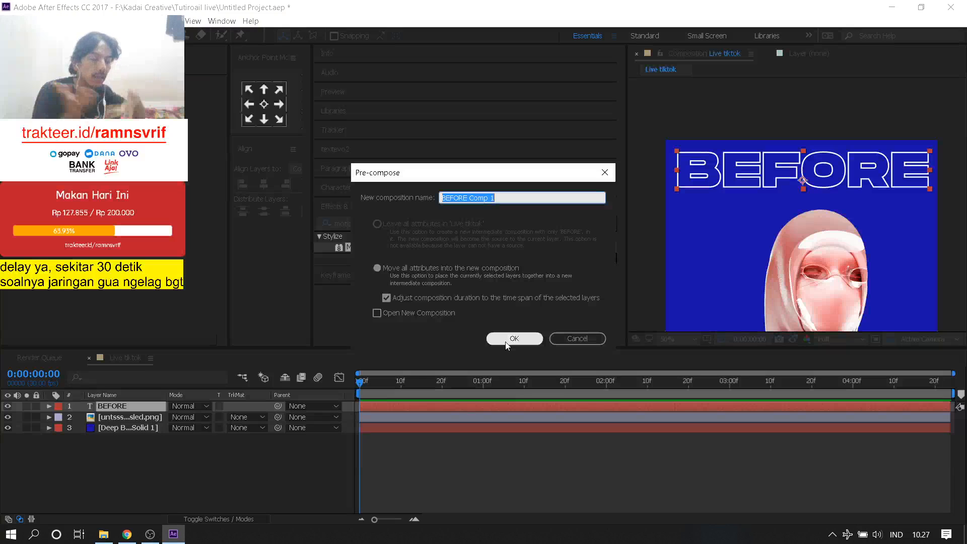
{"action": "left_click", "coordinate": [506, 343]}
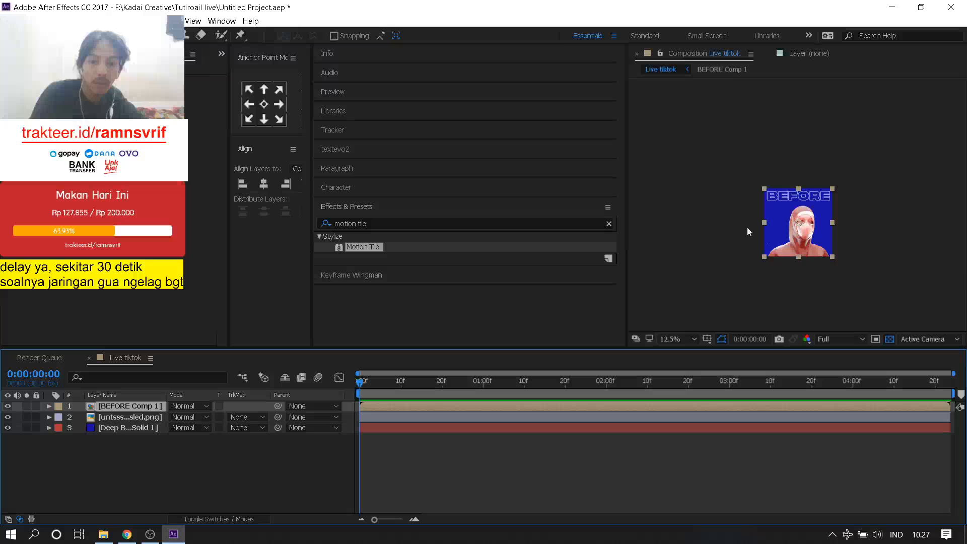
{"action": "left_click_drag", "start_coordinate": [794, 275], "coordinate": [802, 198]}
{"action": "scroll", "coordinate": [799, 187], "scroll_direction": "down", "scroll_amount": 2}
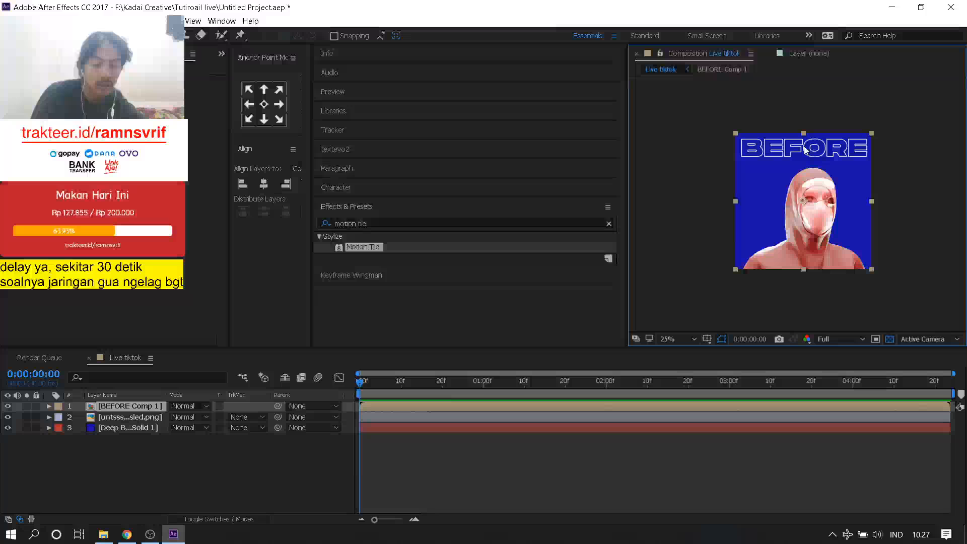
- Try shifting the pre-composed BEFORE title down and to the left within the poster, and undo the move
{"action": "scroll", "coordinate": [805, 148], "scroll_direction": "up", "scroll_amount": 2}
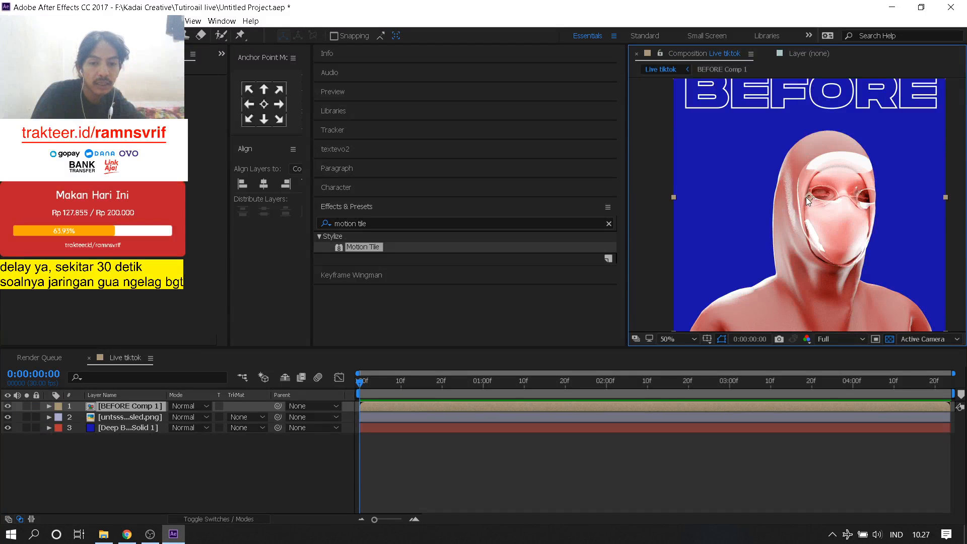
{"action": "left_click_drag", "start_coordinate": [782, 204], "coordinate": [777, 224]}
{"action": "scroll", "coordinate": [742, 216], "scroll_direction": "down", "scroll_amount": 2}
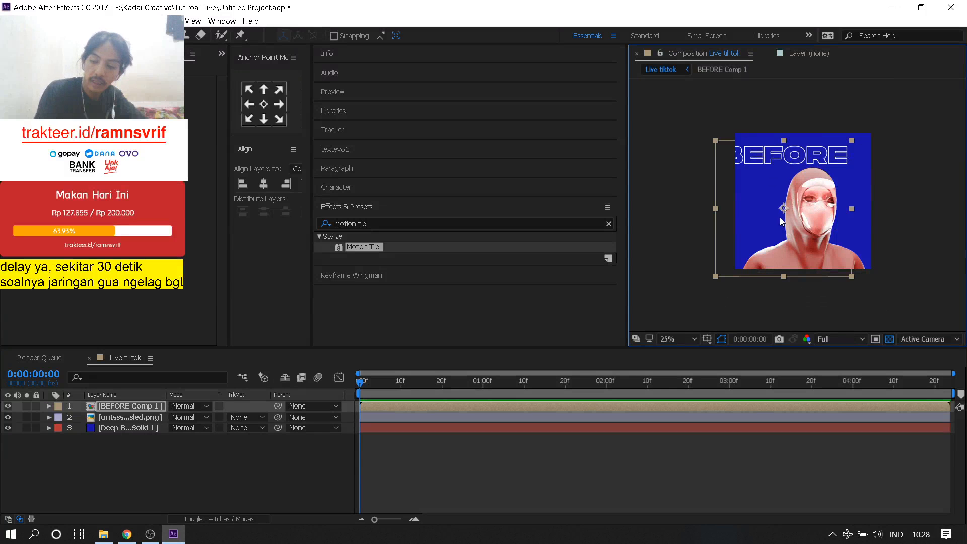
{"action": "key", "text": "ctrl+z"}
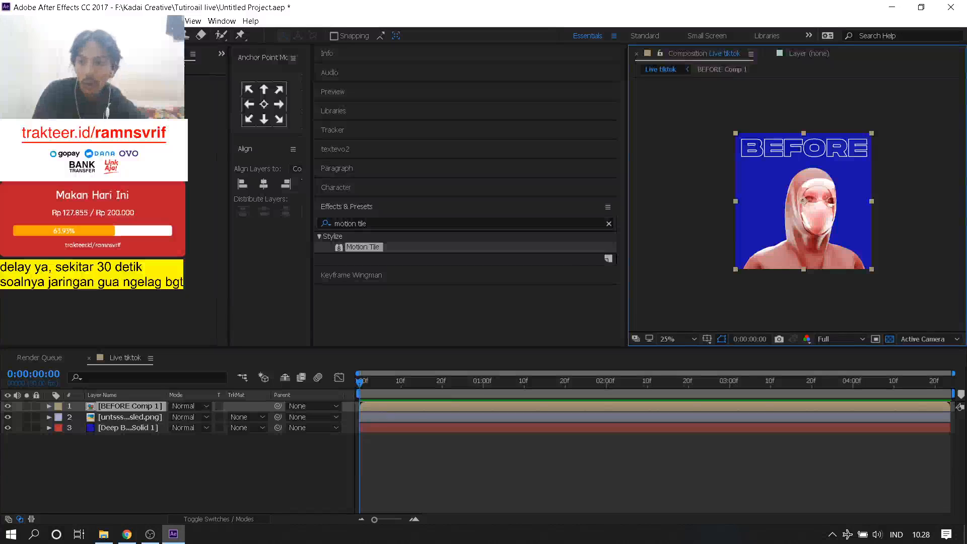
- Draw a rectangular mask on the BEFORE Comp 1 layer enclosing the outlined title across the poster's full width
{"action": "left_click", "coordinate": [113, 35]}
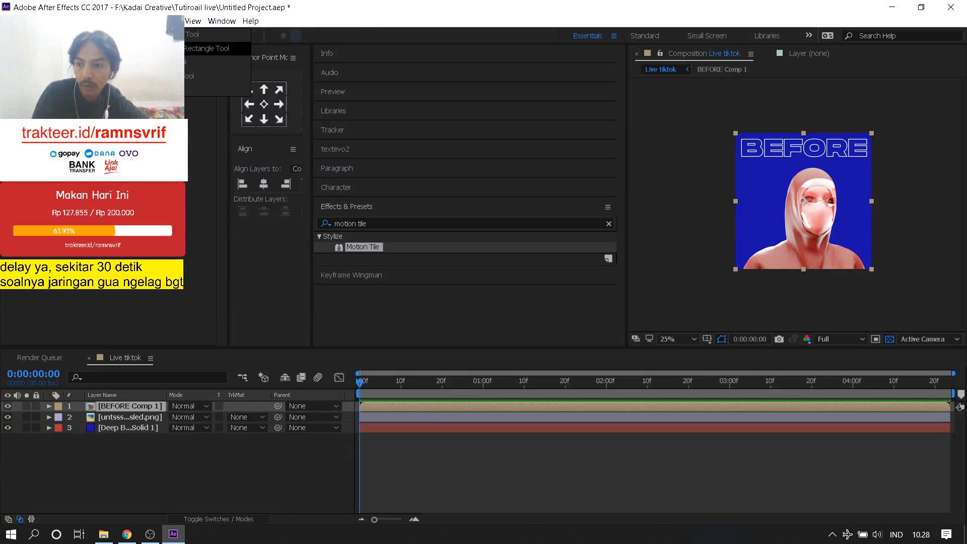
{"action": "left_click", "coordinate": [141, 35]}
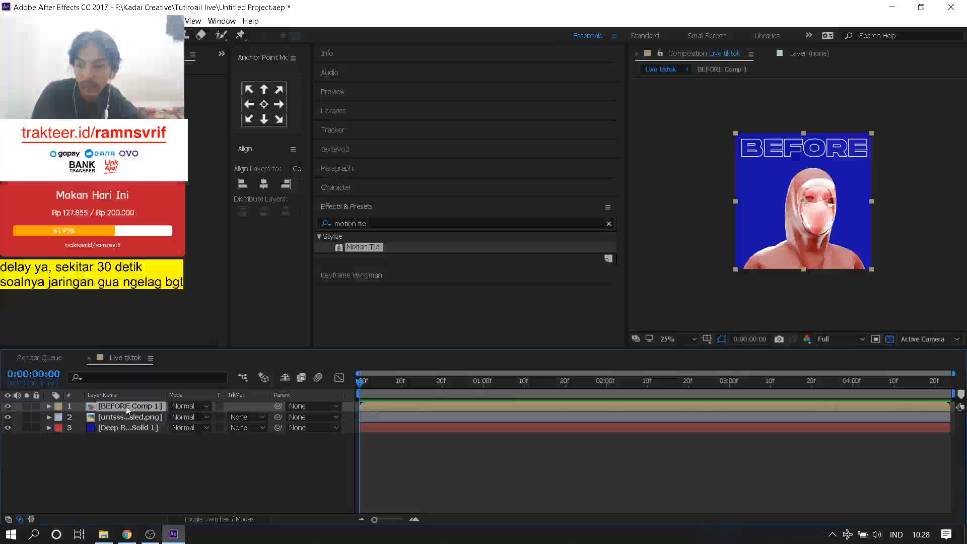
{"action": "left_click", "coordinate": [117, 35]}
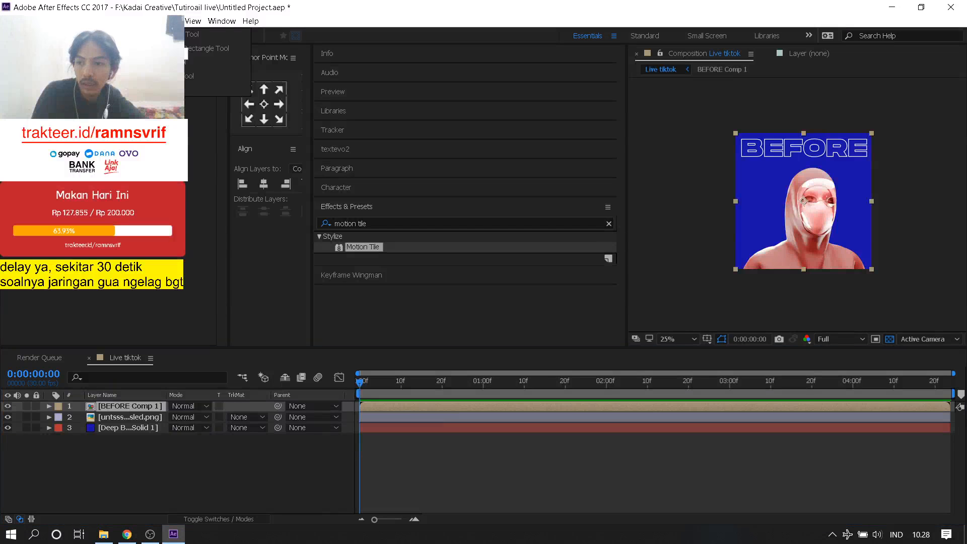
{"action": "left_click", "coordinate": [166, 34]}
{"action": "left_click", "coordinate": [117, 35]}
{"action": "left_click", "coordinate": [166, 34]}
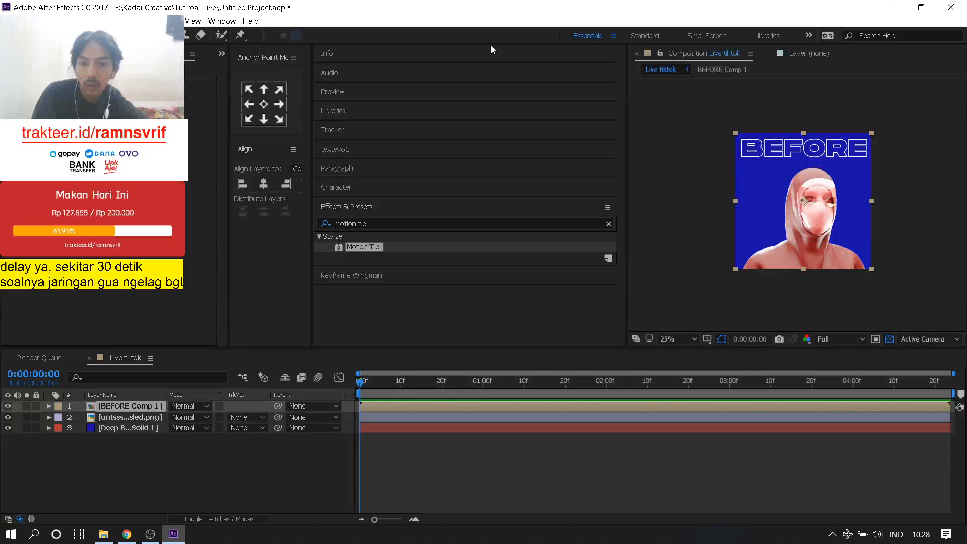
{"action": "left_click_drag", "start_coordinate": [723, 123], "coordinate": [880, 160]}
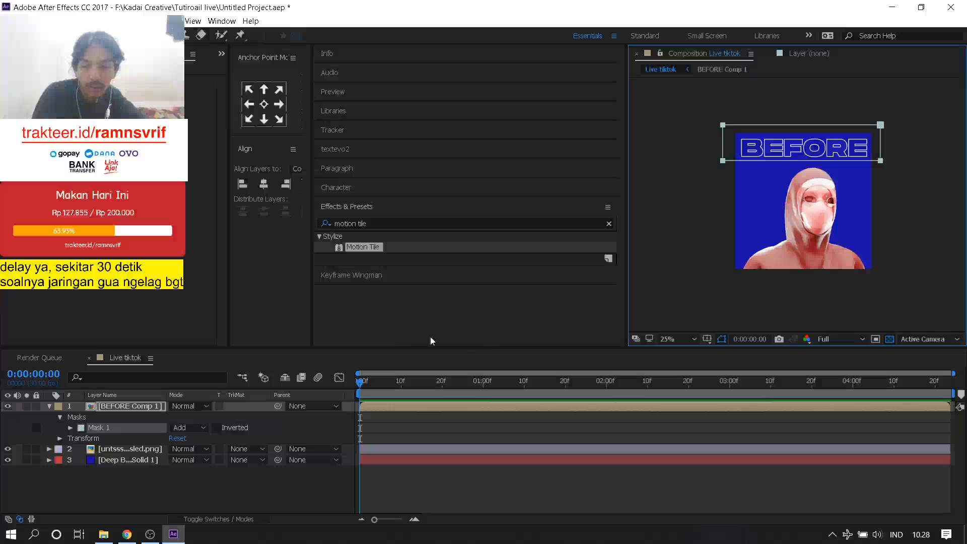
{"action": "key", "text": "ctrl+z"}
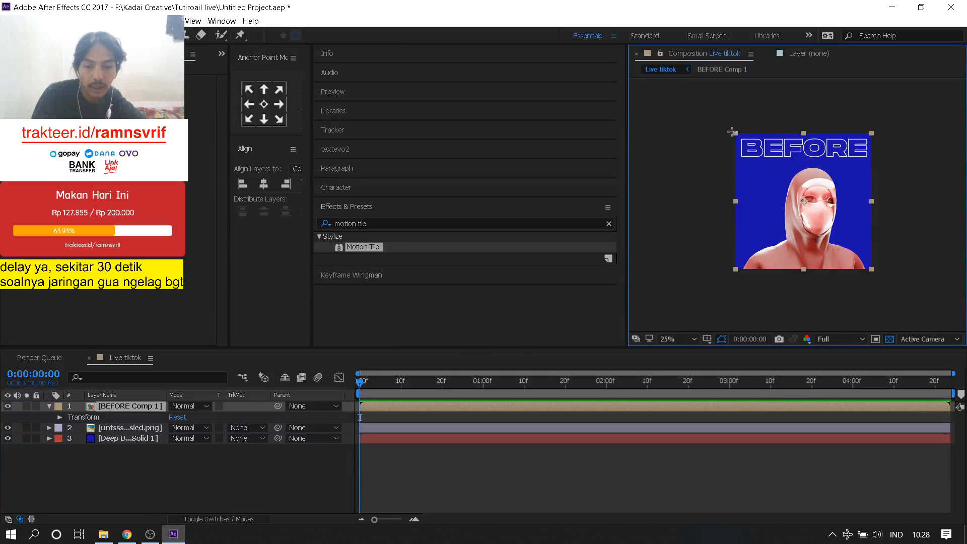
{"action": "scroll", "coordinate": [732, 132], "scroll_direction": "up", "scroll_amount": 2}
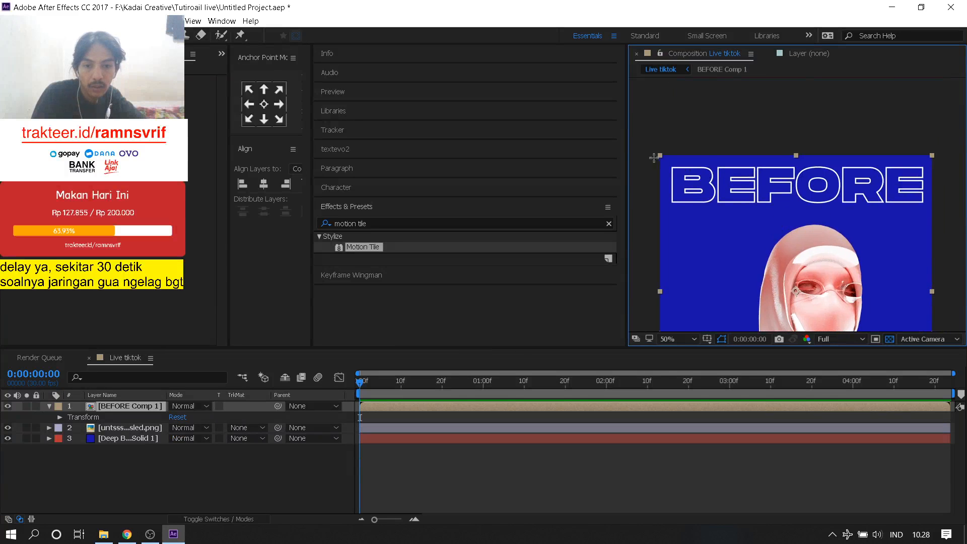
{"action": "left_click_drag", "start_coordinate": [653, 151], "coordinate": [945, 215]}
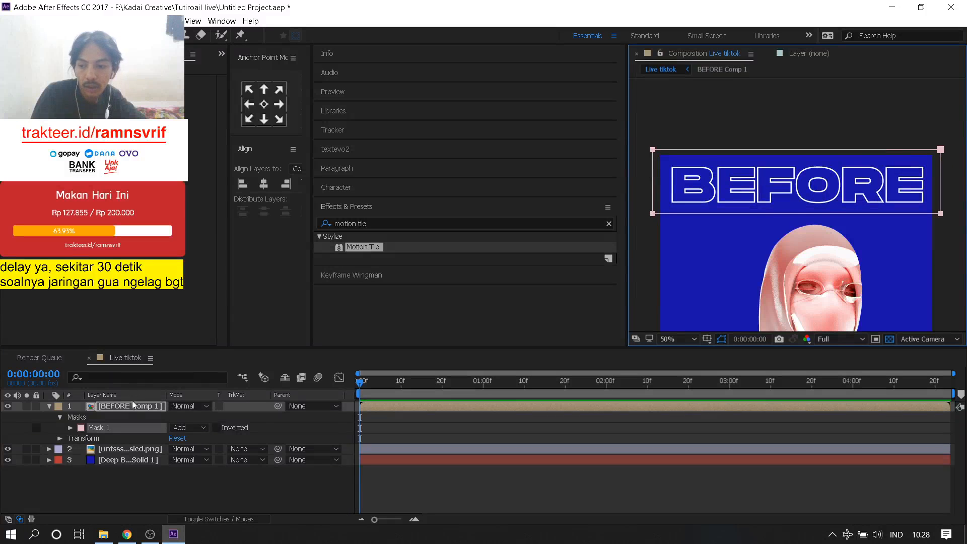
{"action": "left_click", "coordinate": [35, 405]}
{"action": "left_click", "coordinate": [49, 406]}
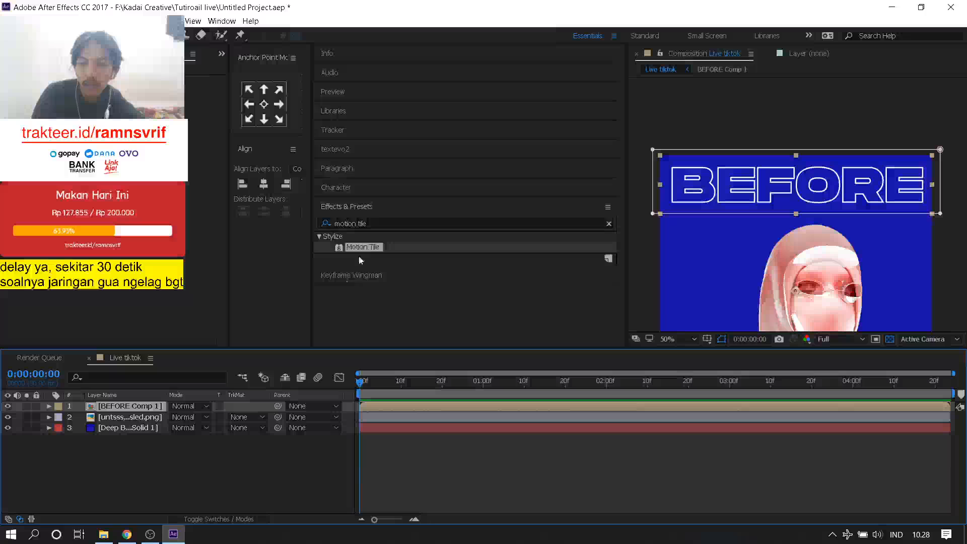
- Try Motion Tile on BEFORE Comp 1, and apply the CC RepeTile effect in its place
{"action": "left_click", "coordinate": [363, 247]}
{"action": "double_click", "coordinate": [364, 246]}
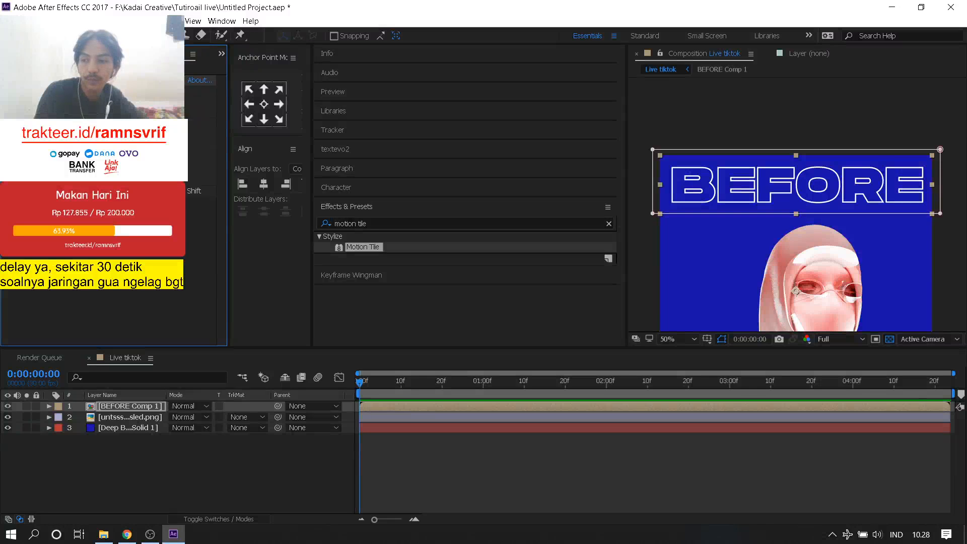
{"action": "left_click", "coordinate": [383, 223]}
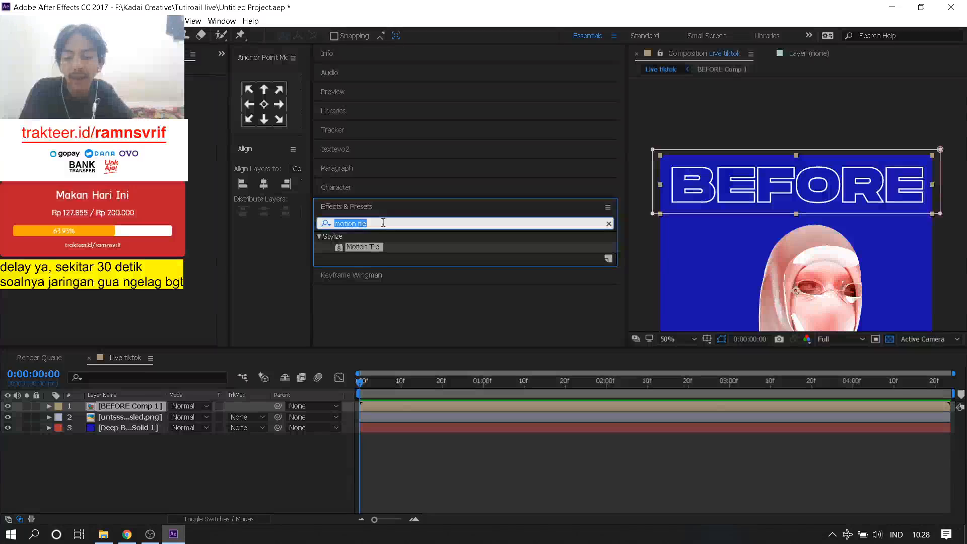
{"action": "type", "text": "repe"}
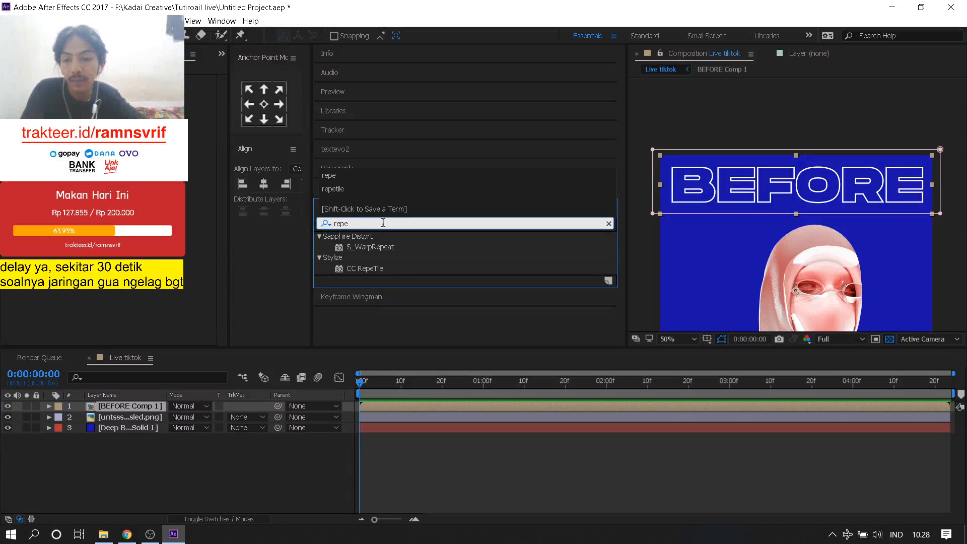
{"action": "double_click", "coordinate": [365, 269]}
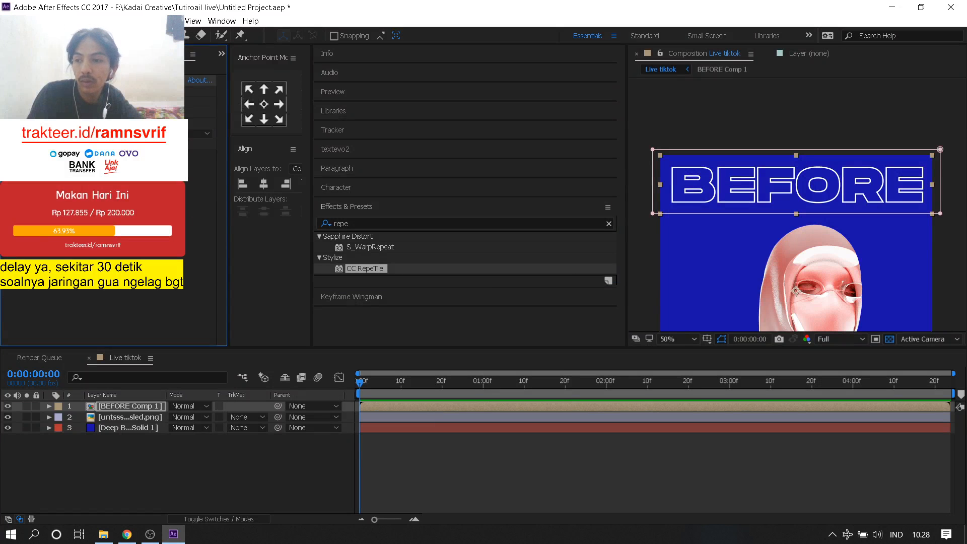
- Increase CC RepeTile's downward expansion so BEFORE rows repeat over the whole poster, even with the title shifted above the canvas
{"action": "left_click_drag", "start_coordinate": [119, 112], "coordinate": [533, 132]}
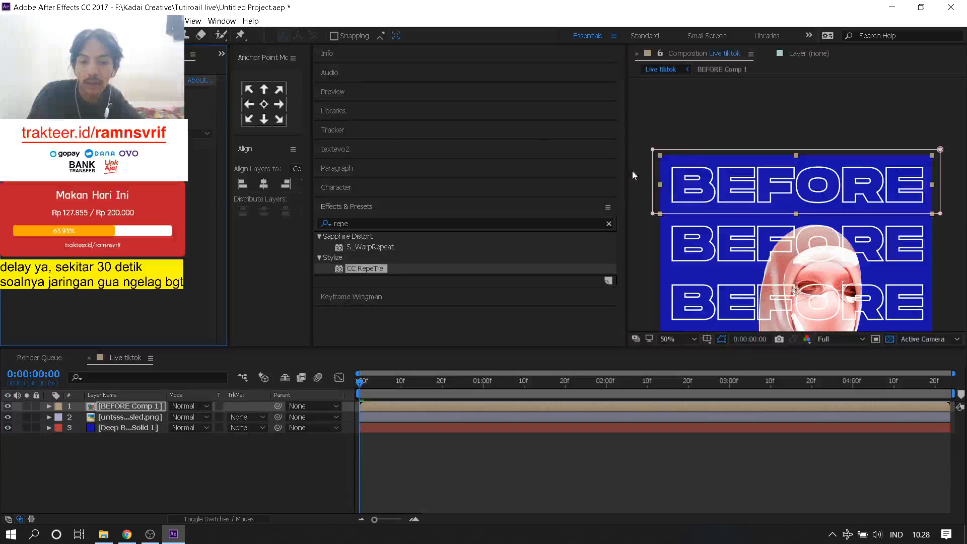
{"action": "scroll", "coordinate": [737, 237], "scroll_direction": "down", "scroll_amount": 2}
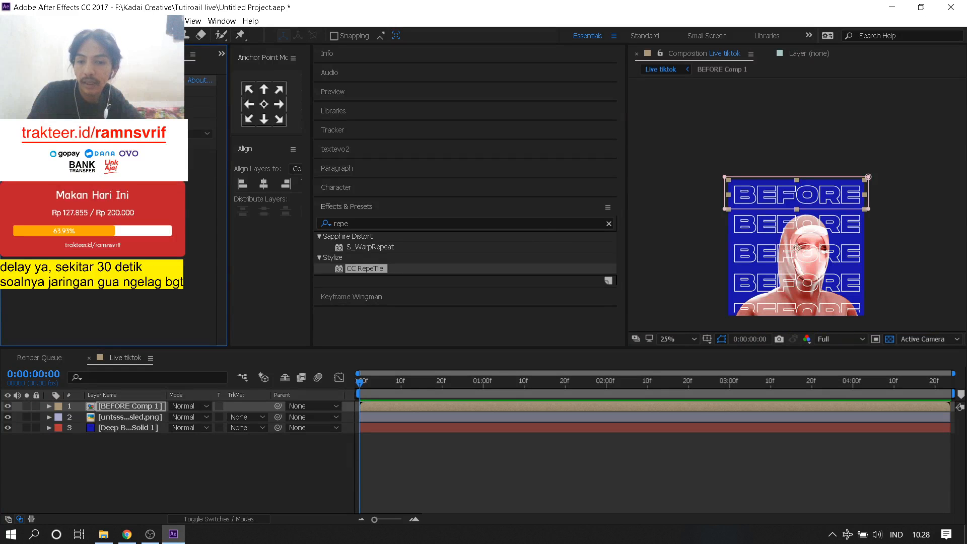
{"action": "left_click_drag", "start_coordinate": [119, 112], "coordinate": [10, 114]}
{"action": "left_click_drag", "start_coordinate": [118, 112], "coordinate": [684, 164]}
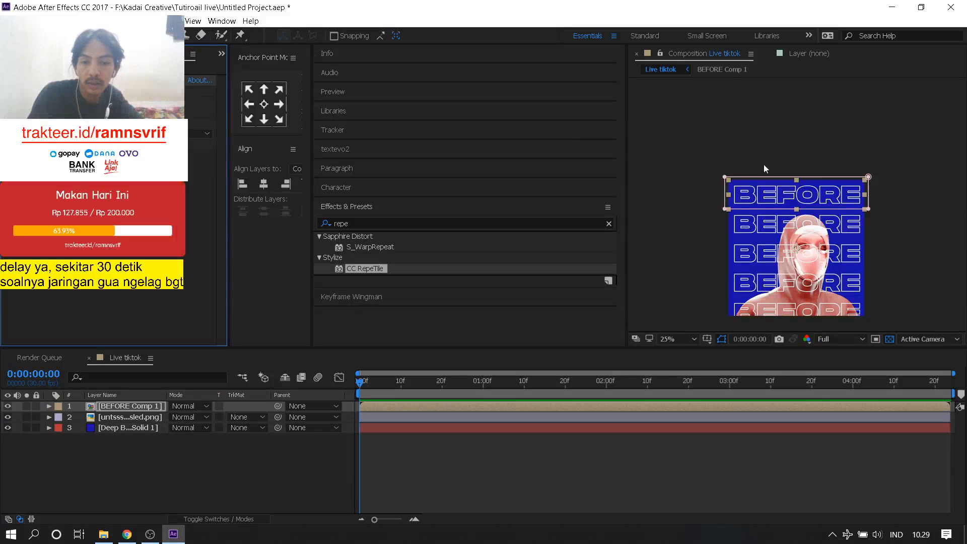
{"action": "left_click_drag", "start_coordinate": [764, 190], "coordinate": [759, 35]}
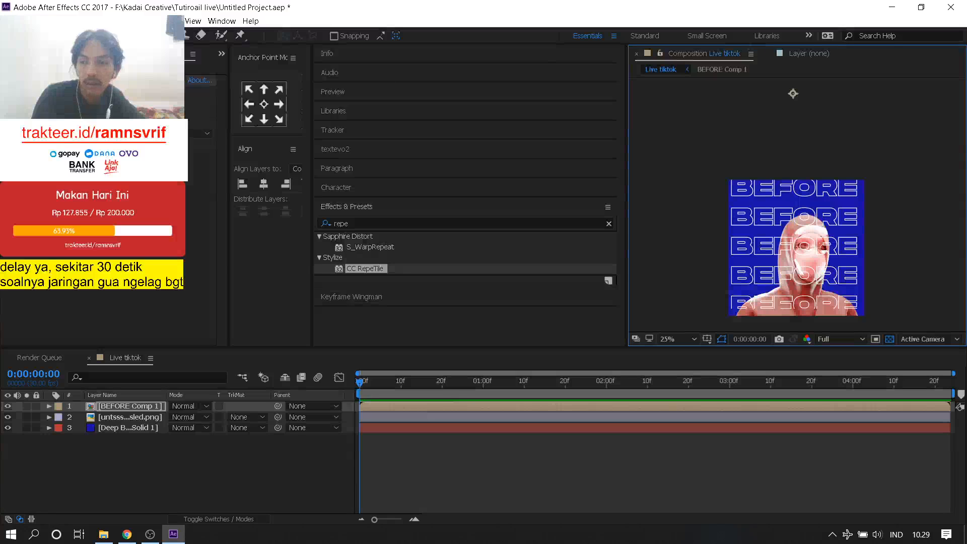
{"action": "left_click_drag", "start_coordinate": [119, 112], "coordinate": [161, 112]}
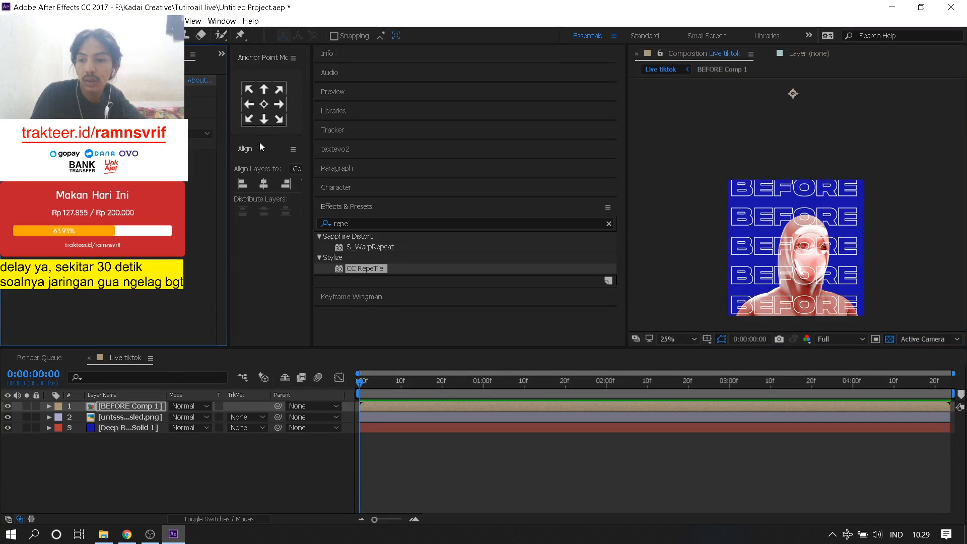
- Position the masked BEFORE band directly above the poster's upper edge, horizontally centred, with the repeated rows filling the poster
{"action": "left_click", "coordinate": [263, 175]}
{"action": "scroll", "coordinate": [793, 148], "scroll_direction": "down", "scroll_amount": 1}
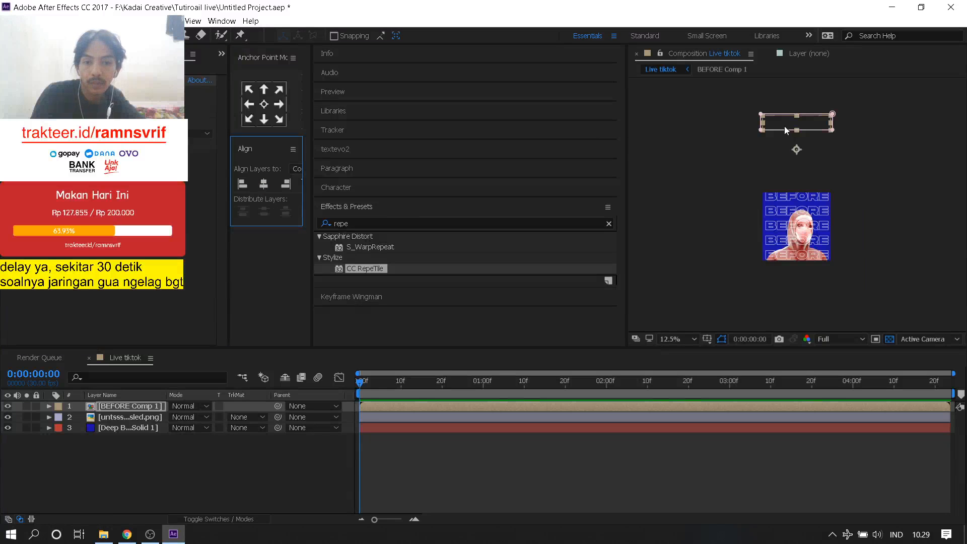
{"action": "left_click_drag", "start_coordinate": [784, 130], "coordinate": [778, 197]}
{"action": "scroll", "coordinate": [783, 202], "scroll_direction": "up", "scroll_amount": 2}
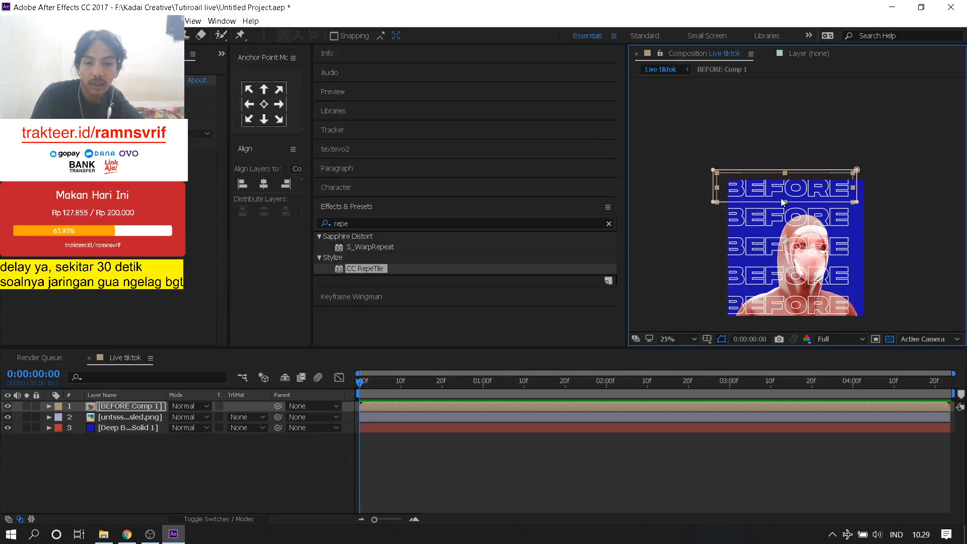
{"action": "scroll", "coordinate": [781, 200], "scroll_direction": "up", "scroll_amount": 2}
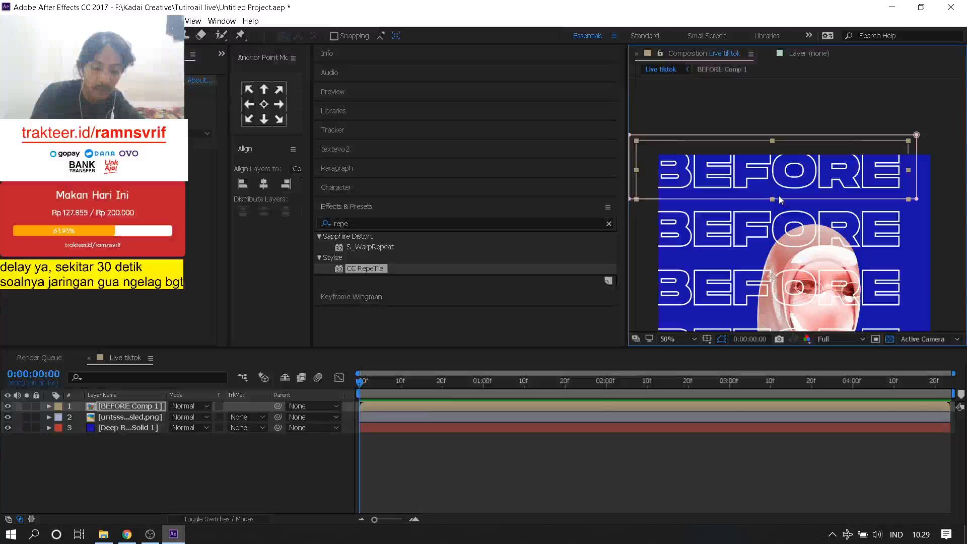
{"action": "left_click_drag", "start_coordinate": [751, 188], "coordinate": [780, 97]}
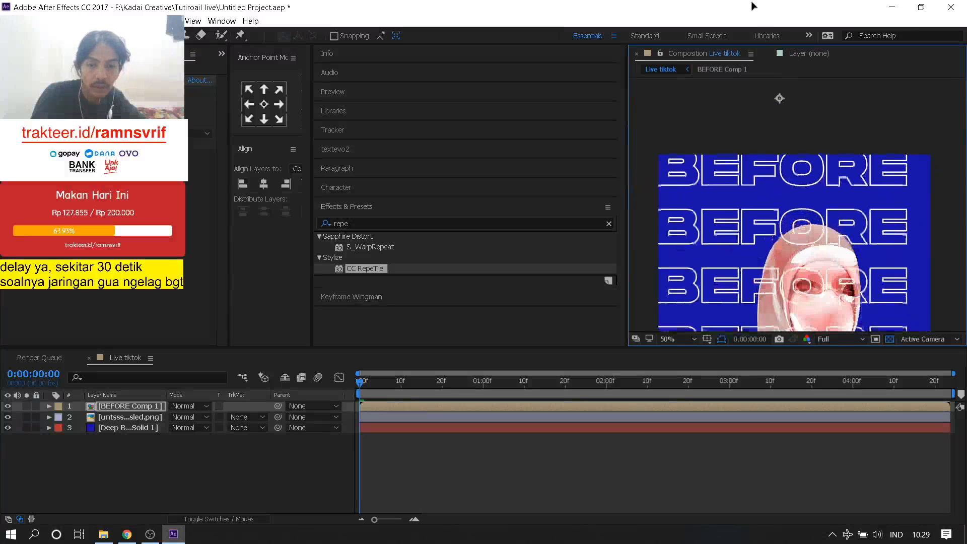
{"action": "scroll", "coordinate": [756, 131], "scroll_direction": "down", "scroll_amount": 2}
{"action": "scroll", "coordinate": [763, 164], "scroll_direction": "up", "scroll_amount": 1}
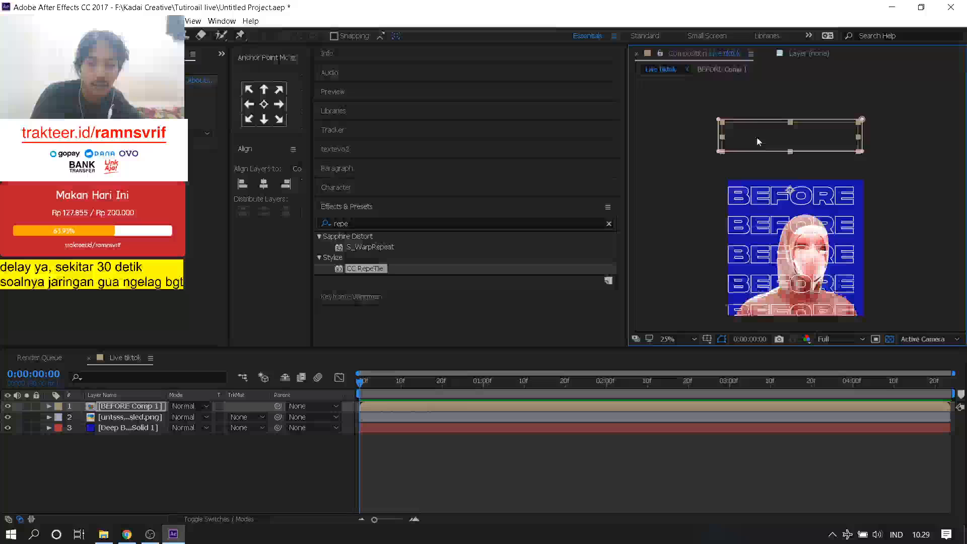
{"action": "mouse_move", "coordinate": [757, 138]}
{"action": "left_mouse_down"}
{"action": "mouse_move", "coordinate": [756, 38]}
{"action": "mouse_move", "coordinate": [789, 134]}
{"action": "mouse_move", "coordinate": [761, 97]}
{"action": "mouse_move", "coordinate": [769, 128]}
{"action": "left_mouse_up"}
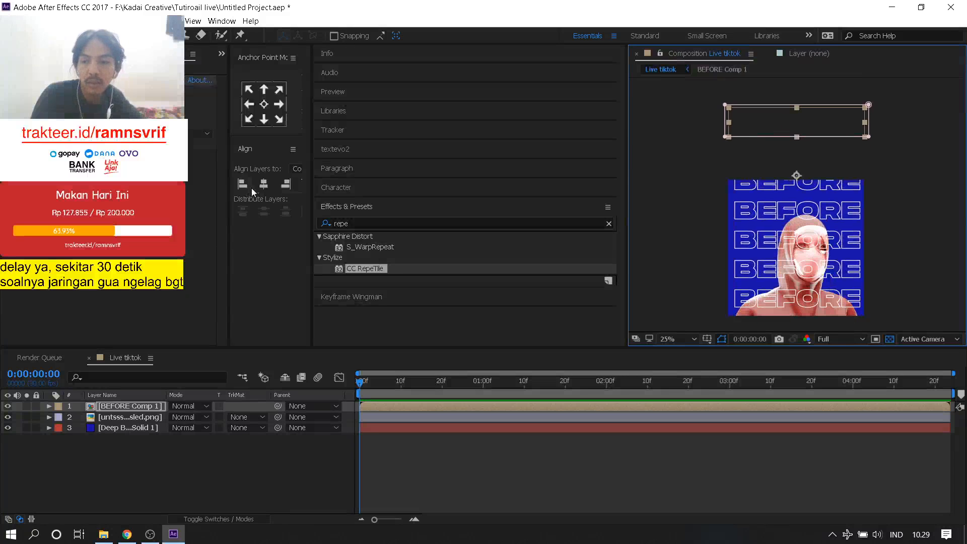
{"action": "left_click_drag", "start_coordinate": [775, 132], "coordinate": [779, 174]}
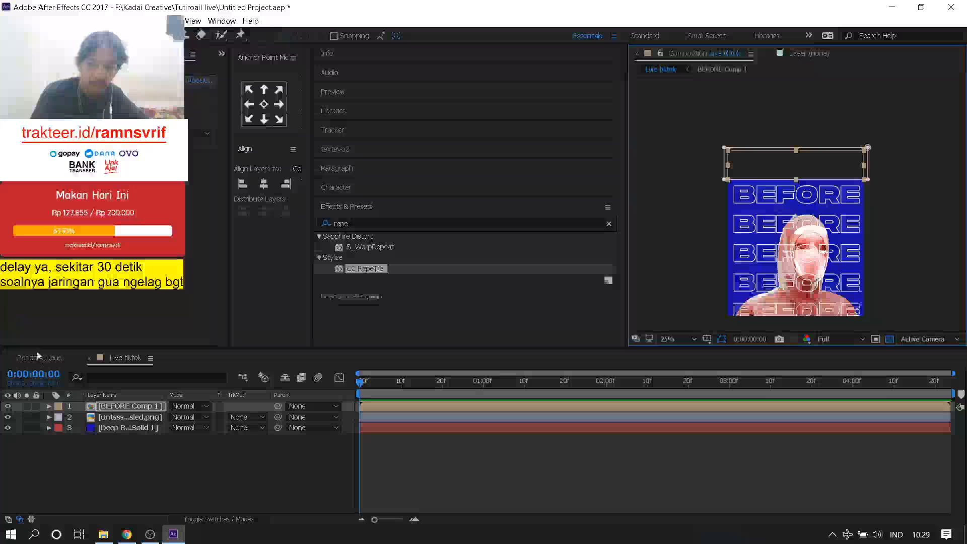
- Move the character PNG layer above BEFORE Comp 1 so the figure stands in front of the repeated text
{"action": "left_click", "coordinate": [120, 409]}
{"action": "left_click", "coordinate": [121, 418]}
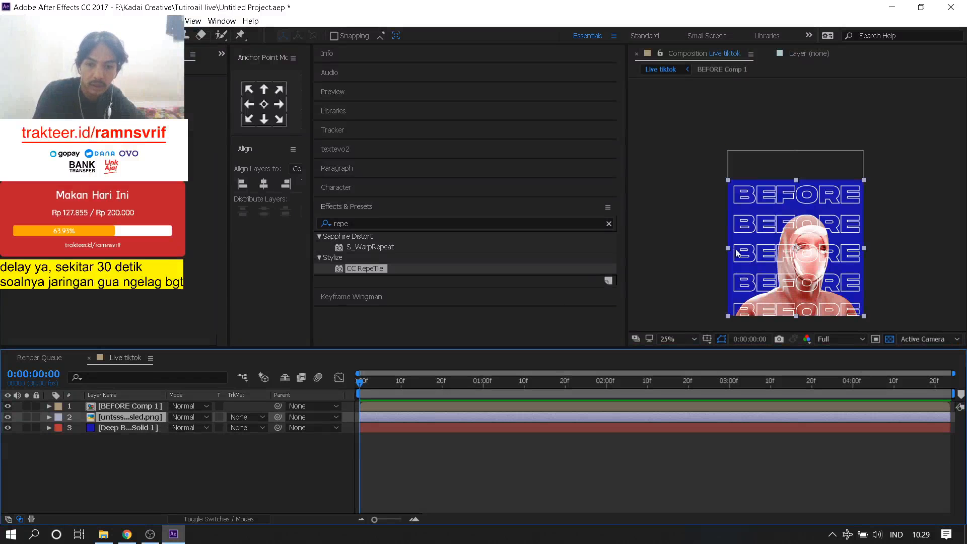
{"action": "left_click_drag", "start_coordinate": [121, 417], "coordinate": [113, 401]}
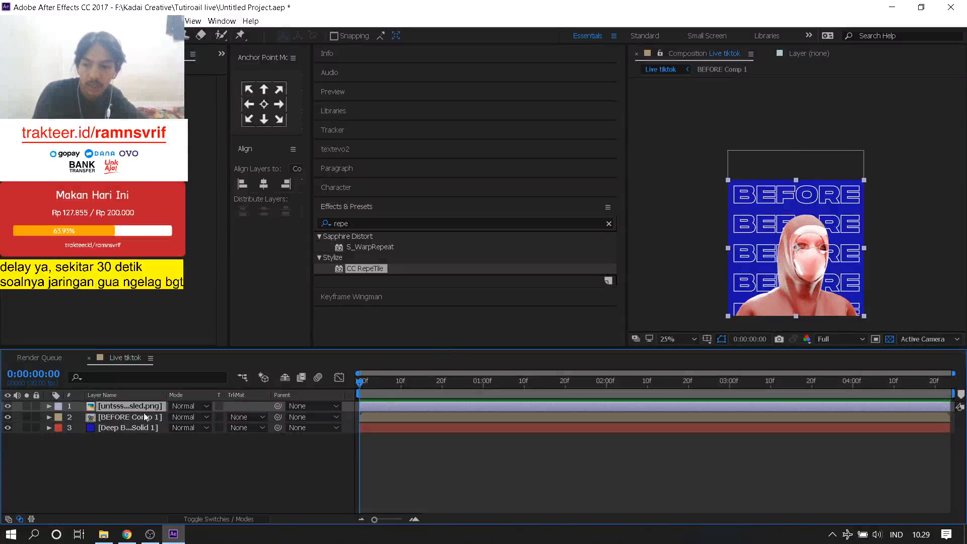
- Show the Position property of BEFORE Comp 1 and set its first keyframe at 0:00:00:00
{"action": "left_click", "coordinate": [112, 418]}
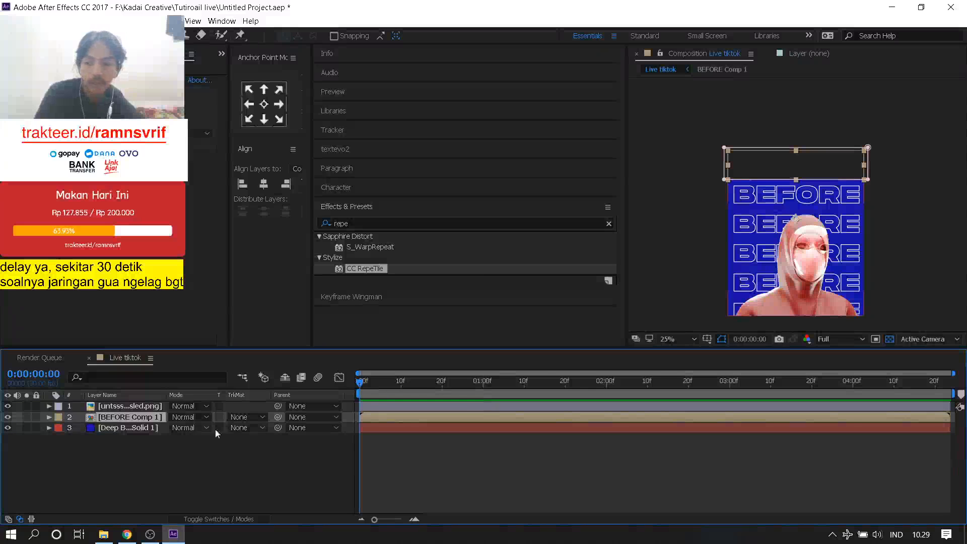
{"action": "key", "text": "p"}
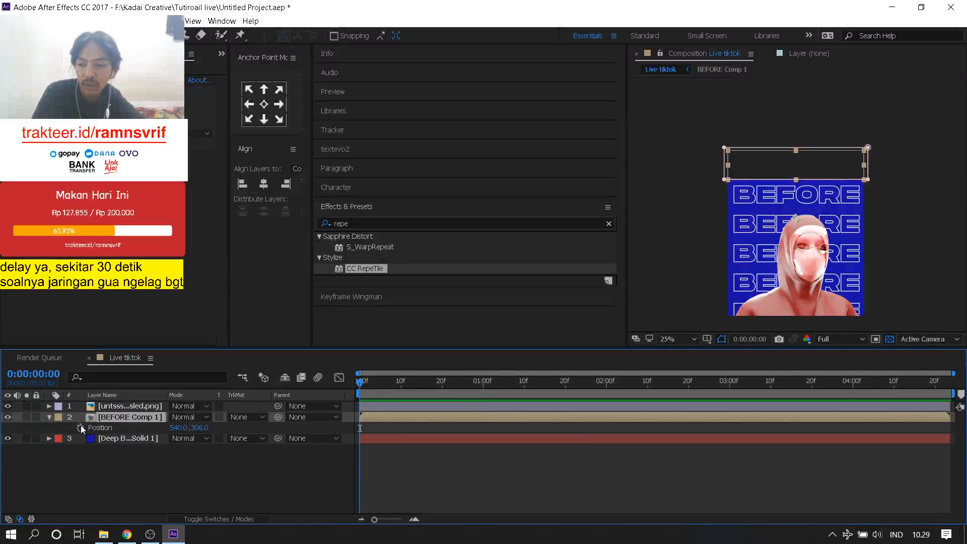
{"action": "left_click", "coordinate": [81, 426]}
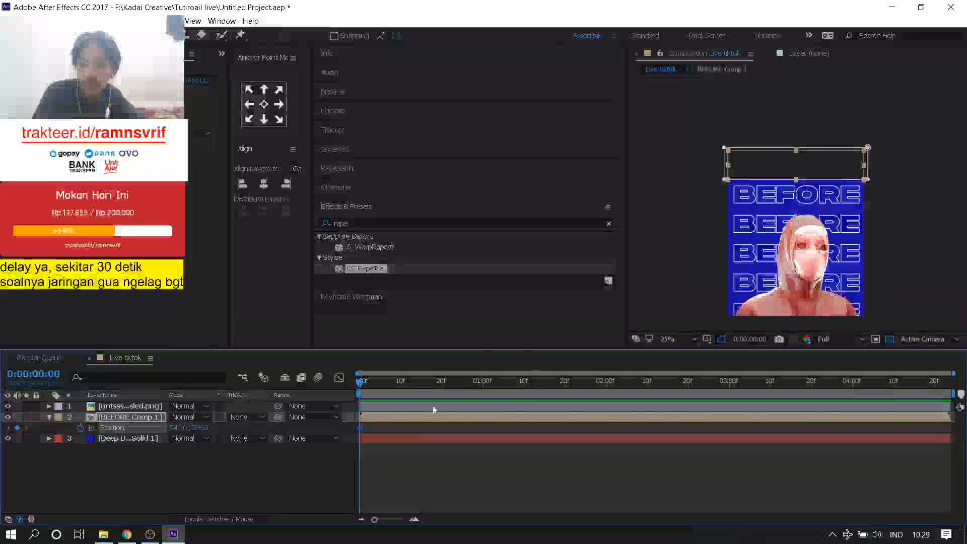
- Add a Position keyframe at 0:00:01:10 with the BEFORE Comp 1 band moved upward, well above the poster
{"action": "left_click", "coordinate": [403, 519]}
{"action": "left_click", "coordinate": [374, 519]}
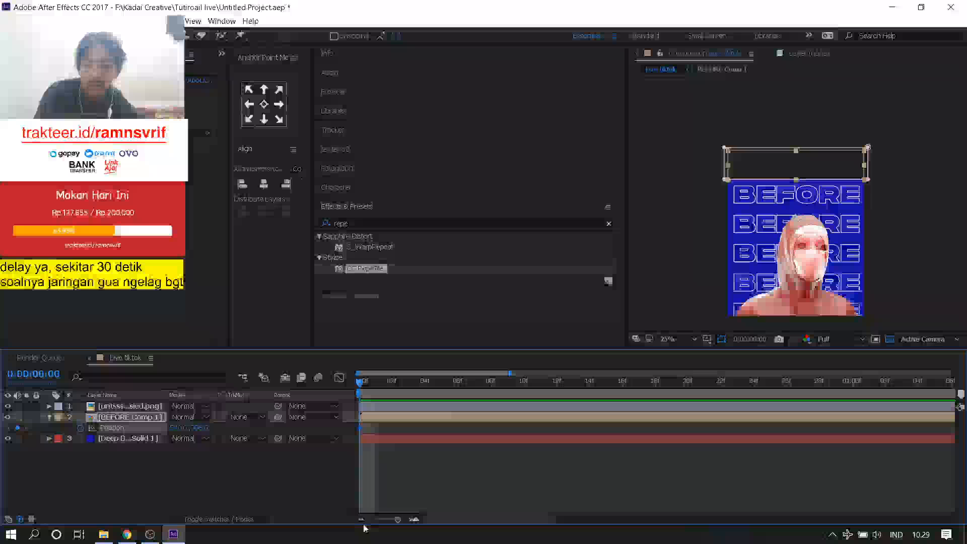
{"action": "left_click", "coordinate": [483, 383]}
{"action": "left_click_drag", "start_coordinate": [486, 394], "coordinate": [235, 395]}
{"action": "key", "text": "space"}
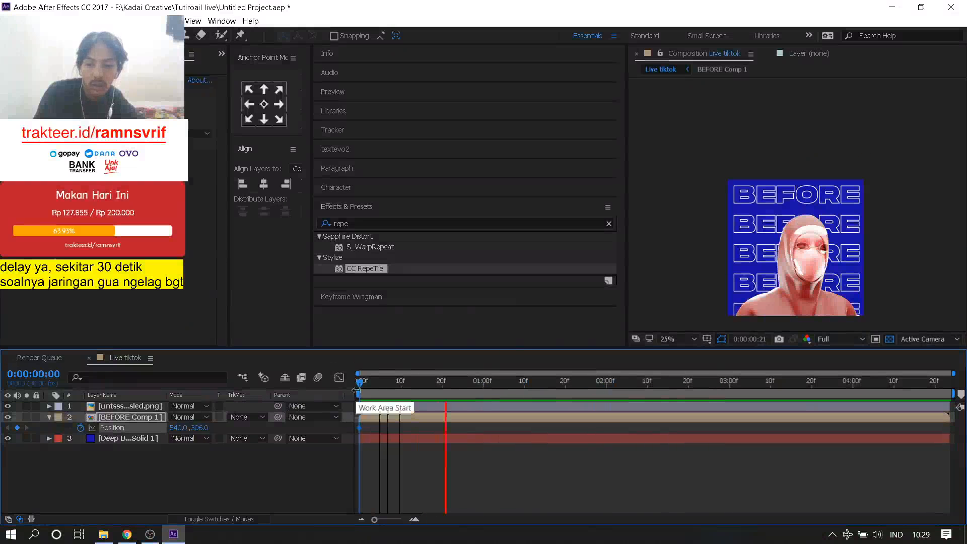
{"action": "left_click", "coordinate": [532, 389]}
{"action": "left_click_drag", "start_coordinate": [532, 392], "coordinate": [525, 397]}
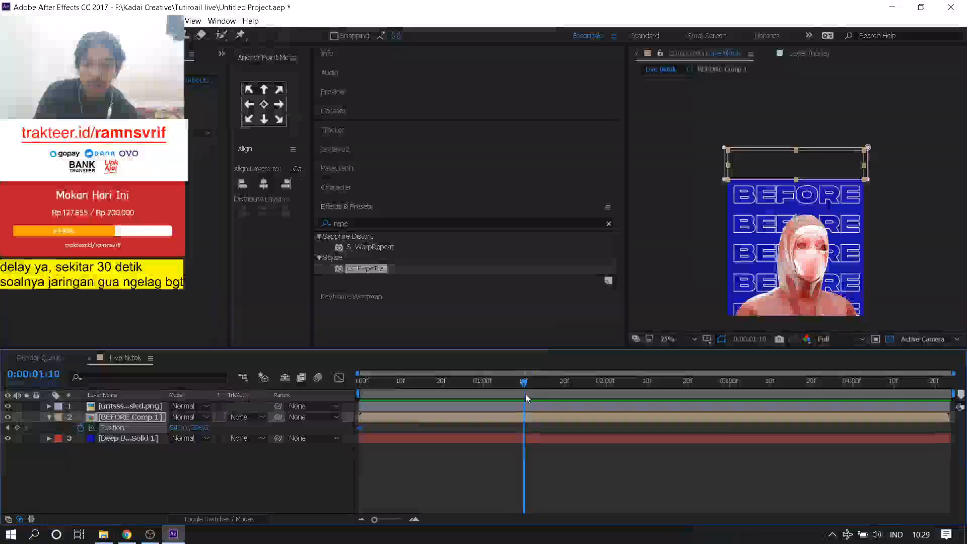
{"action": "scroll", "coordinate": [775, 156], "scroll_direction": "down", "scroll_amount": 1}
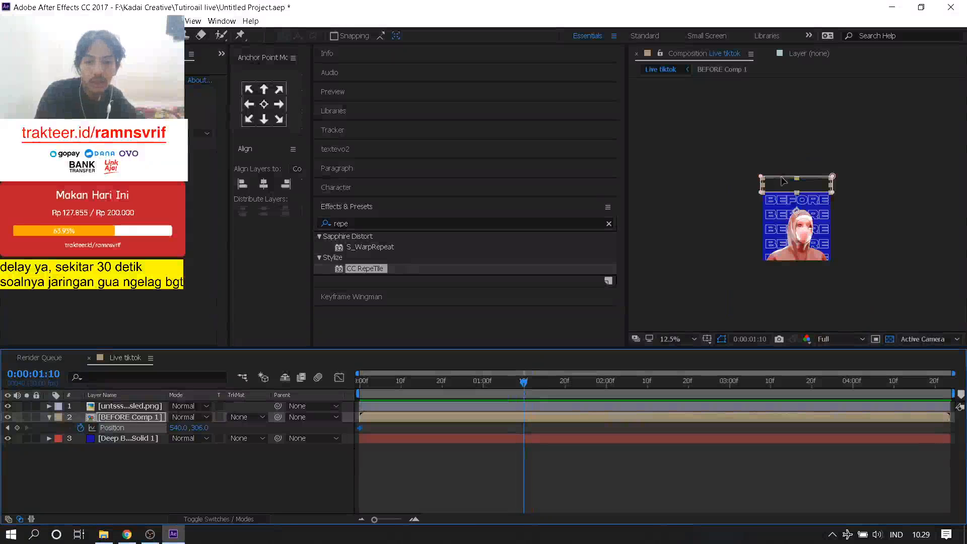
{"action": "left_click_drag", "start_coordinate": [785, 187], "coordinate": [782, 143]}
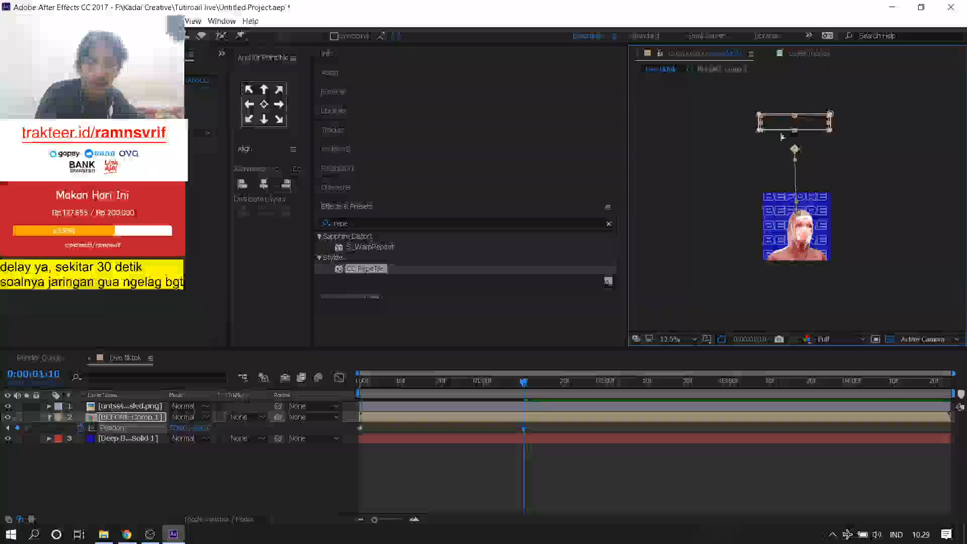
- Clear the existing Position keyframes of BEFORE Comp 1 and set one at 0:00:00:00 with the band raised to 540, -470
{"action": "key", "text": "ctrl+z"}
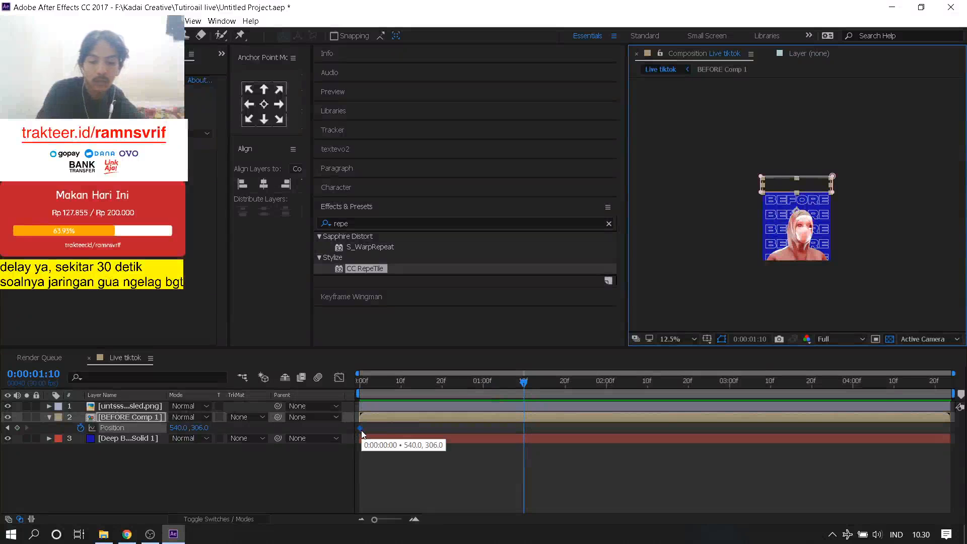
{"action": "key", "text": "Delete"}
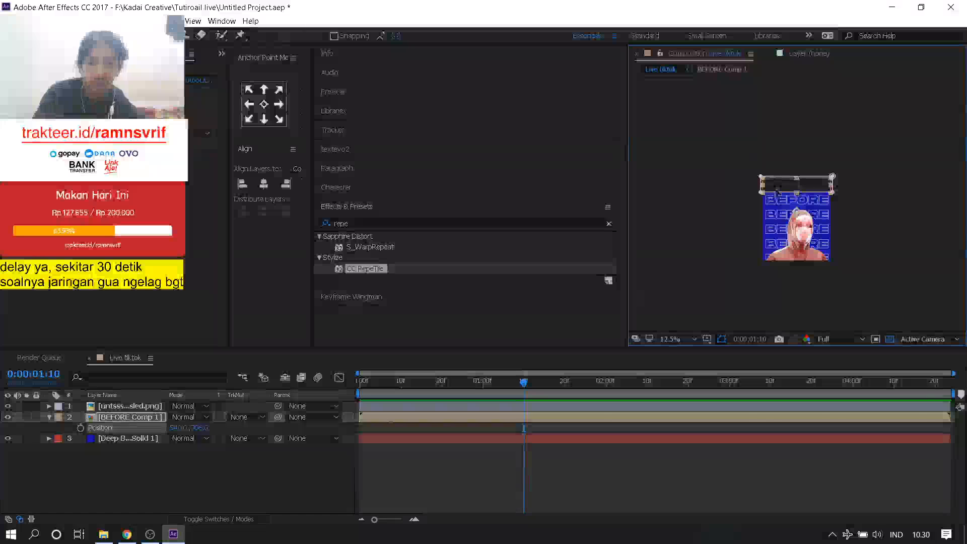
{"action": "left_click_drag", "start_coordinate": [779, 186], "coordinate": [776, 143]}
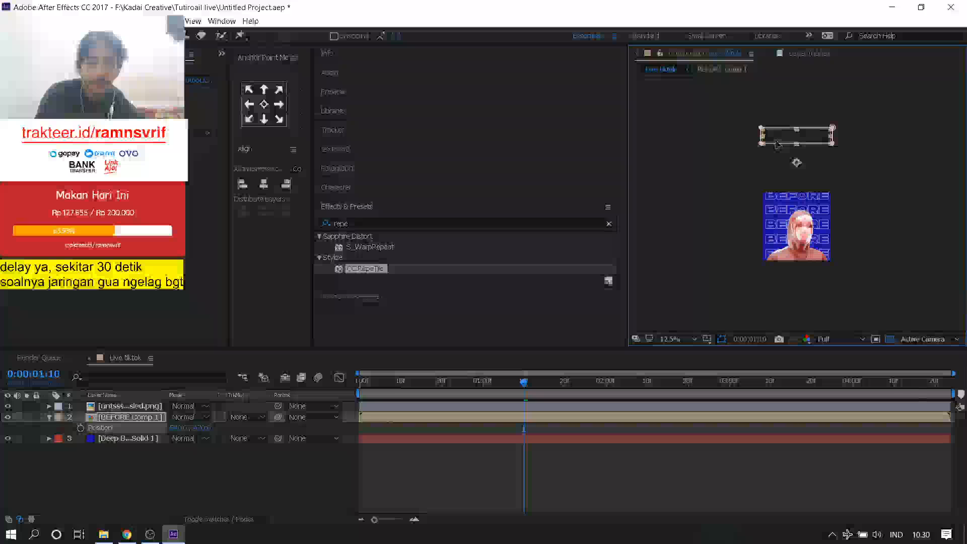
{"action": "left_click", "coordinate": [81, 428]}
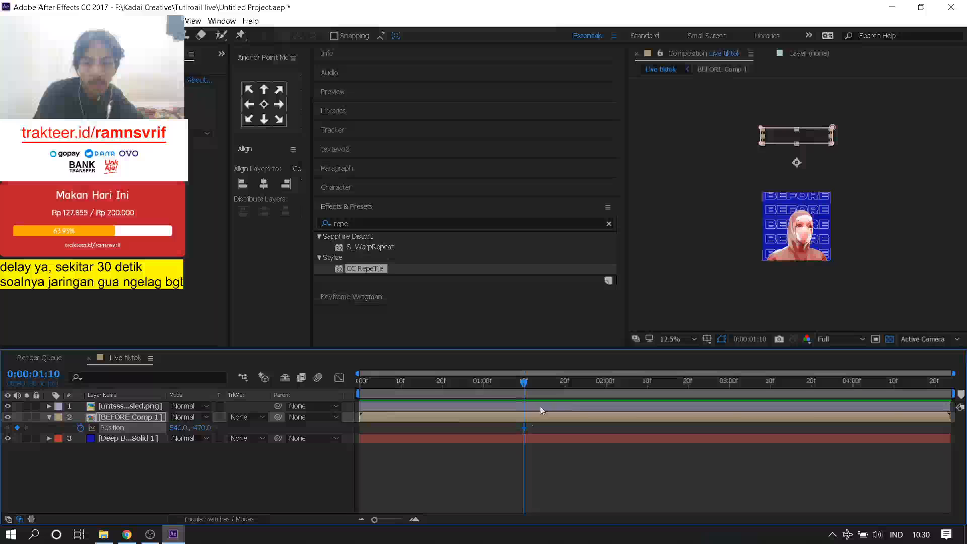
{"action": "mouse_move", "coordinate": [524, 436]}
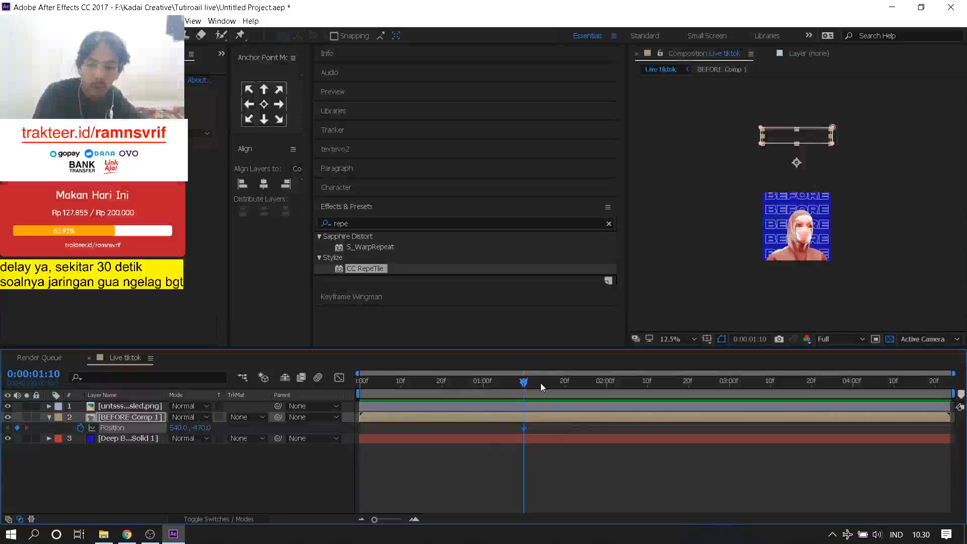
{"action": "left_click_drag", "start_coordinate": [524, 428], "coordinate": [364, 431]}
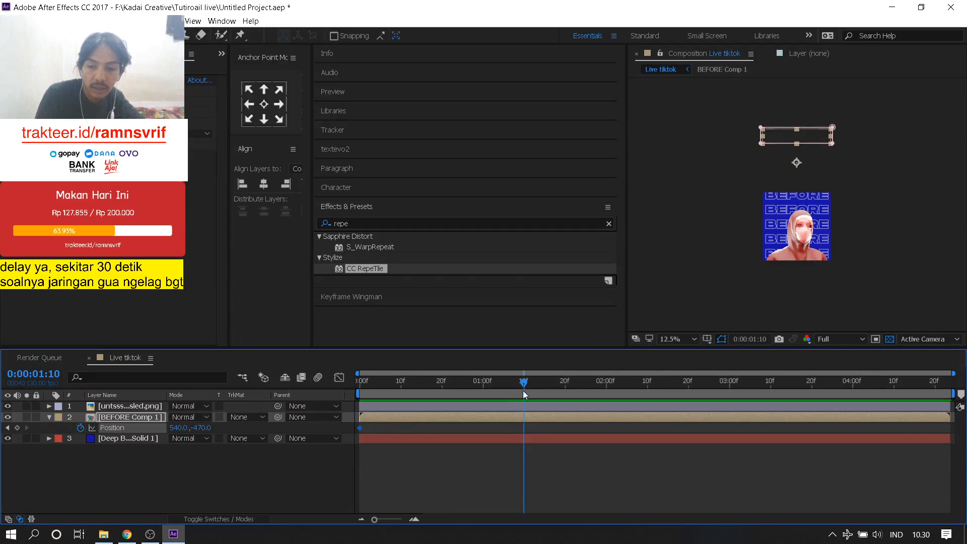
- Add a Position keyframe at 0:00:01:10 with the BEFORE Comp 1 band lowered to 540, 322, directly above the poster
{"action": "scroll", "coordinate": [771, 227], "scroll_direction": "up", "scroll_amount": 4}
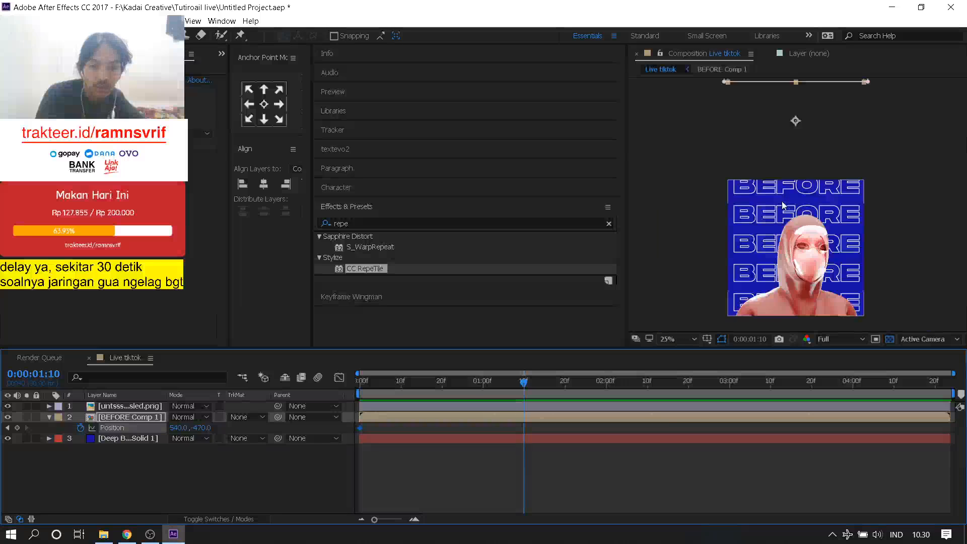
{"action": "scroll", "coordinate": [766, 179], "scroll_direction": "down", "scroll_amount": 4}
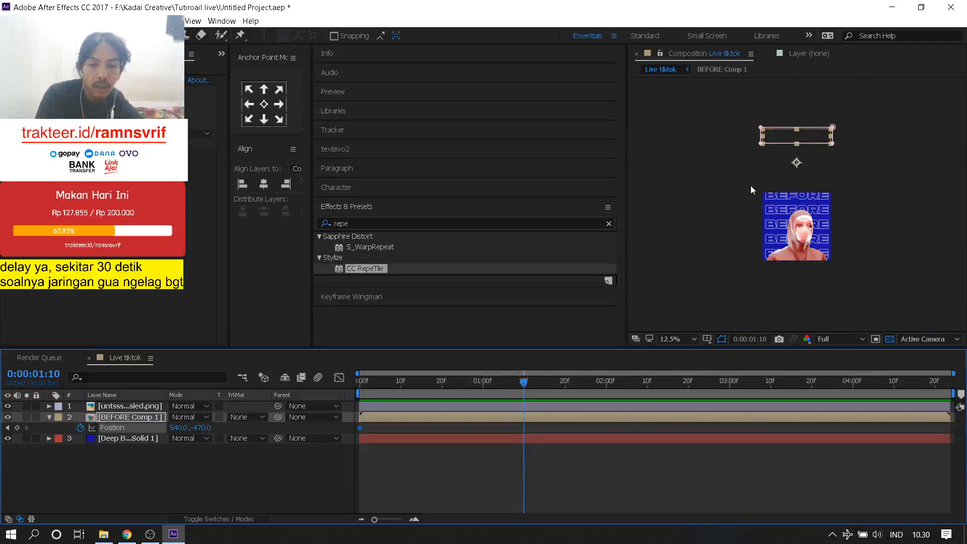
{"action": "scroll", "coordinate": [753, 179], "scroll_direction": "up", "scroll_amount": 2}
{"action": "scroll", "coordinate": [758, 166], "scroll_direction": "down", "scroll_amount": 2}
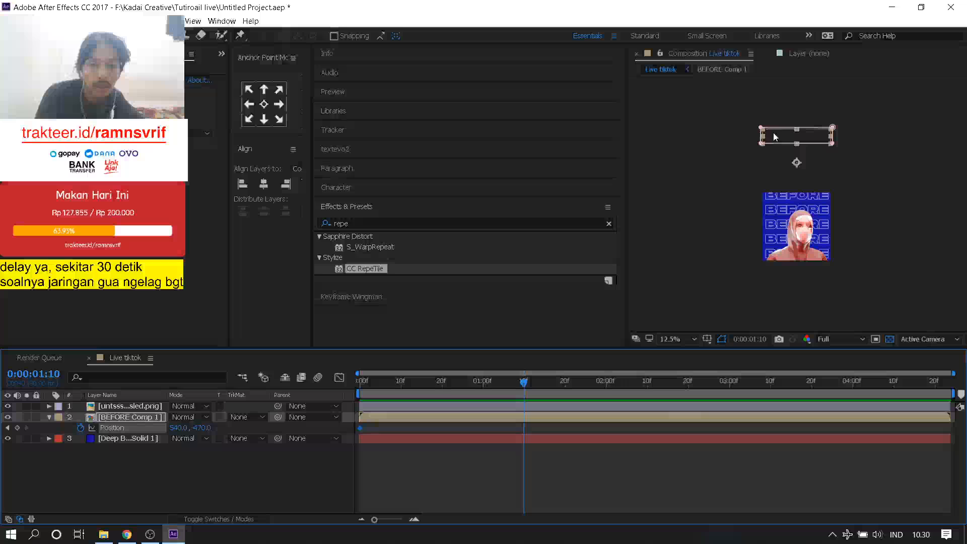
{"action": "left_click_drag", "start_coordinate": [775, 133], "coordinate": [751, 185]}
{"action": "key", "text": "shift"}
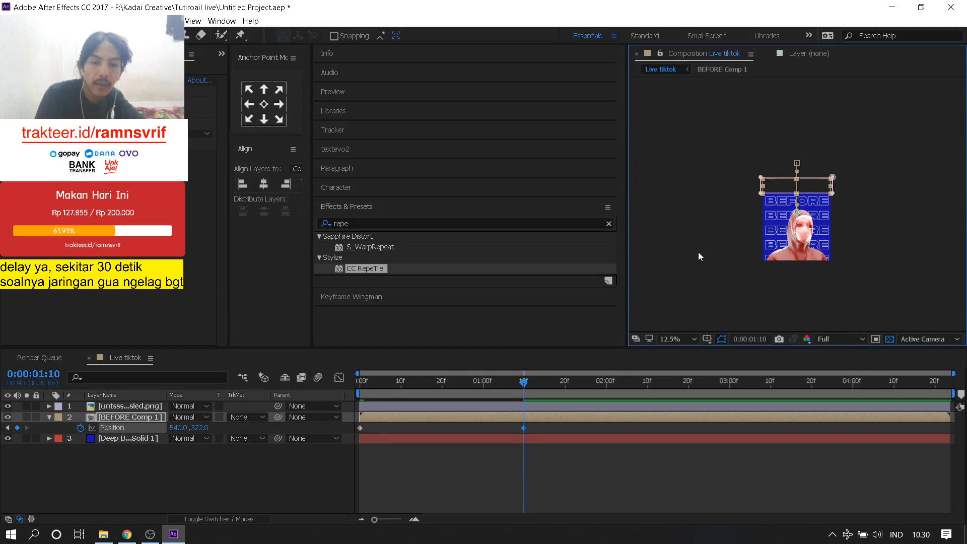
- Play back the BEFORE text scroll from 0:00:00:00, with the poster enlarged to fit the composition view
{"action": "left_click_drag", "start_coordinate": [510, 385], "coordinate": [285, 393]}
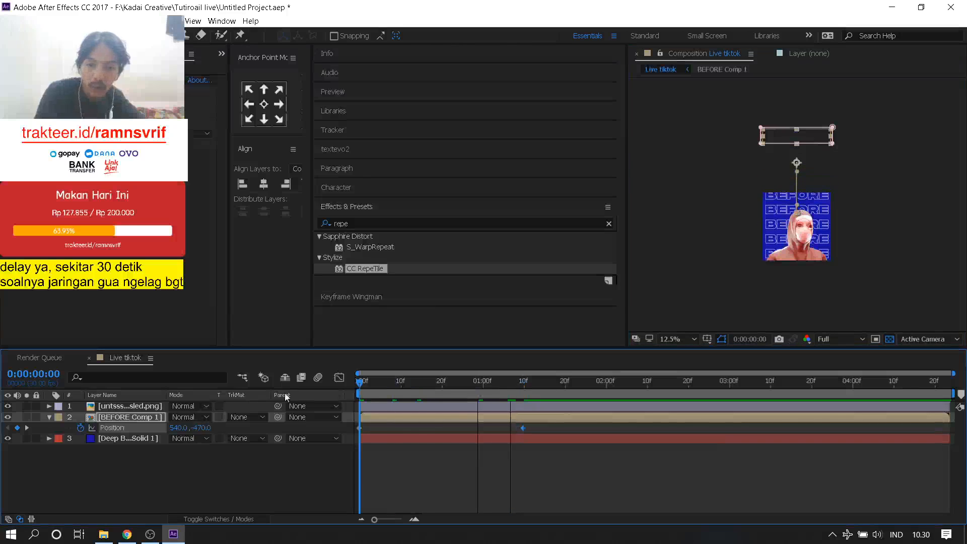
{"action": "key", "text": "space"}
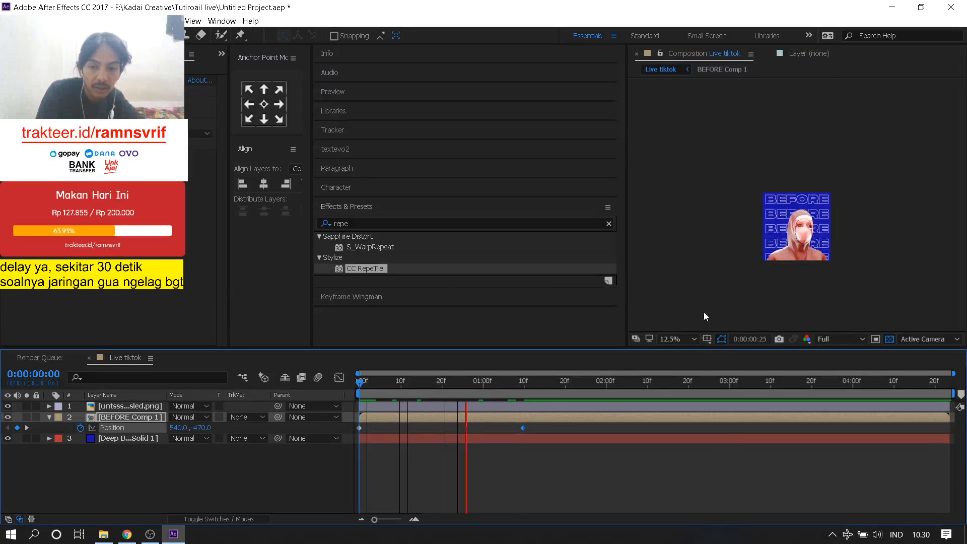
{"action": "key", "text": "space"}
{"action": "left_click_drag", "start_coordinate": [540, 391], "coordinate": [537, 391]}
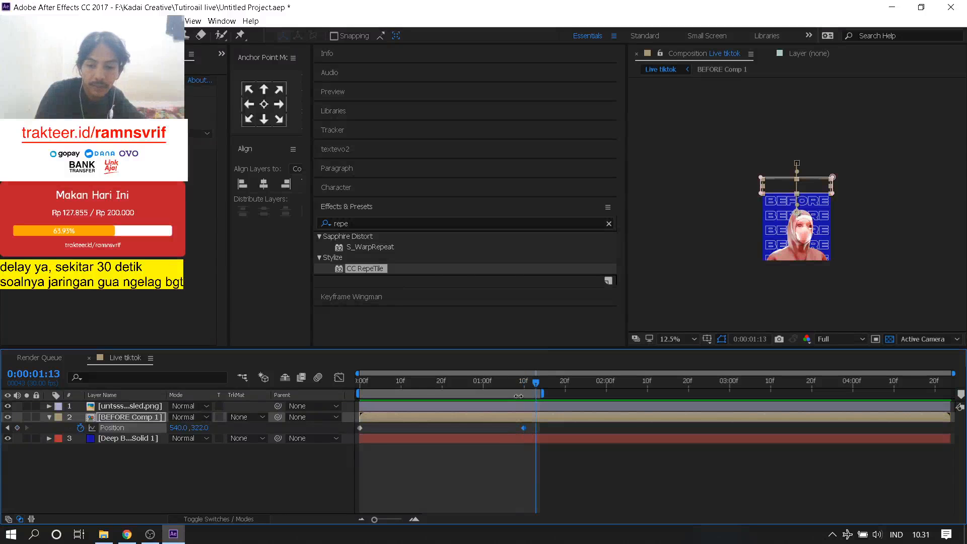
{"action": "key", "text": "space"}
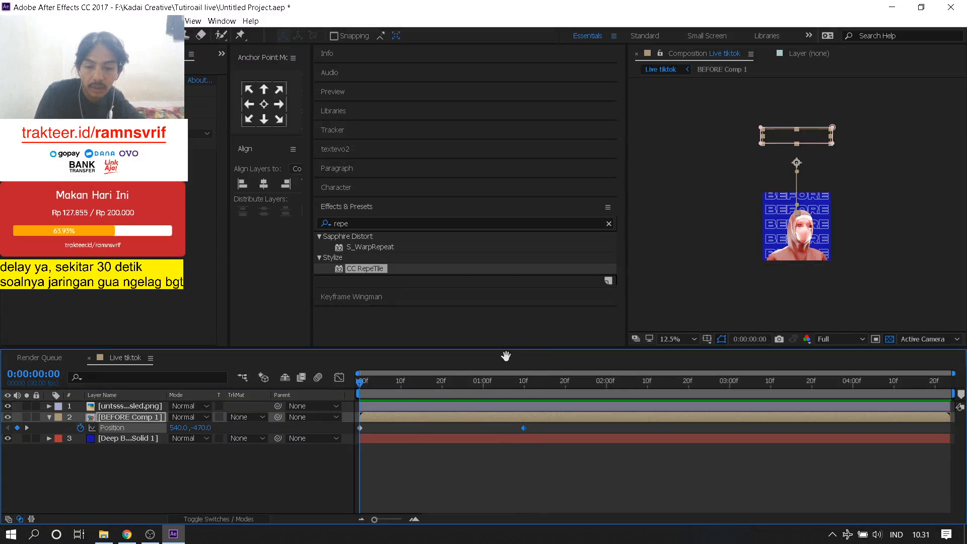
{"action": "scroll", "coordinate": [748, 238], "scroll_direction": "up", "scroll_amount": 1}
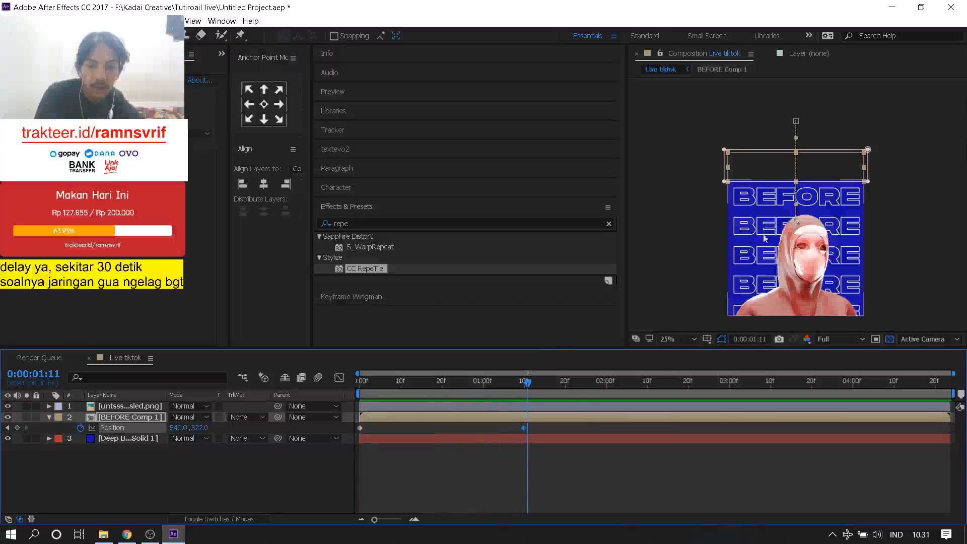
{"action": "left_click", "coordinate": [676, 339]}
{"action": "left_click", "coordinate": [685, 152]}
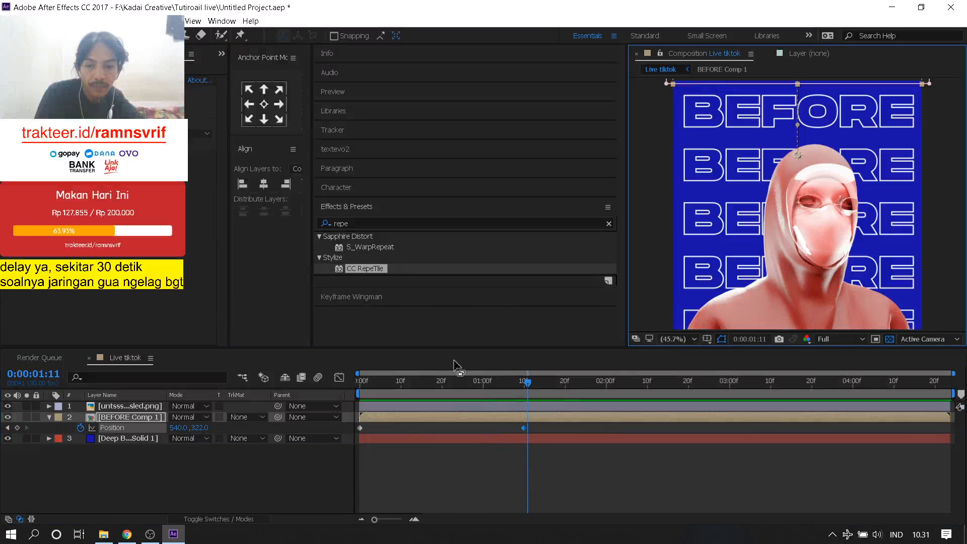
{"action": "key", "text": "space"}
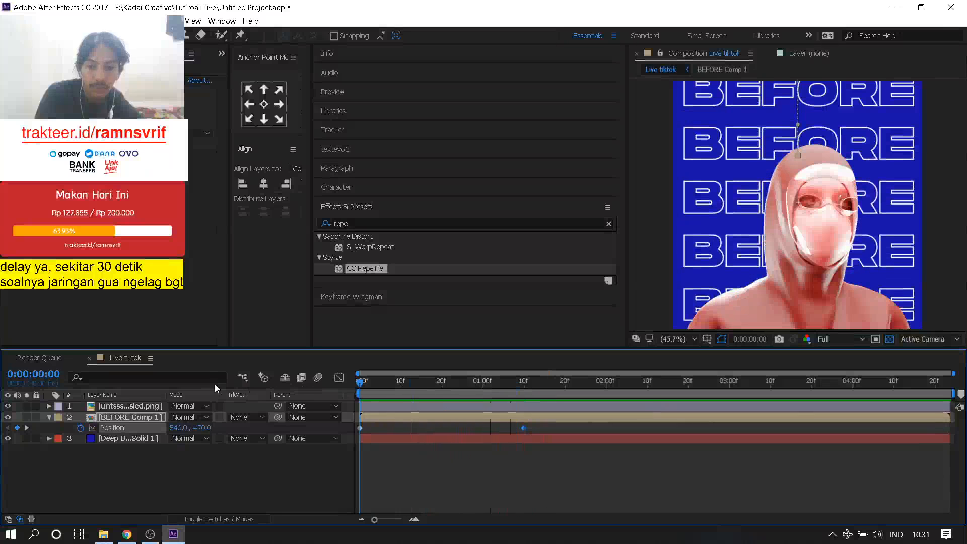
{"action": "key", "text": "space"}
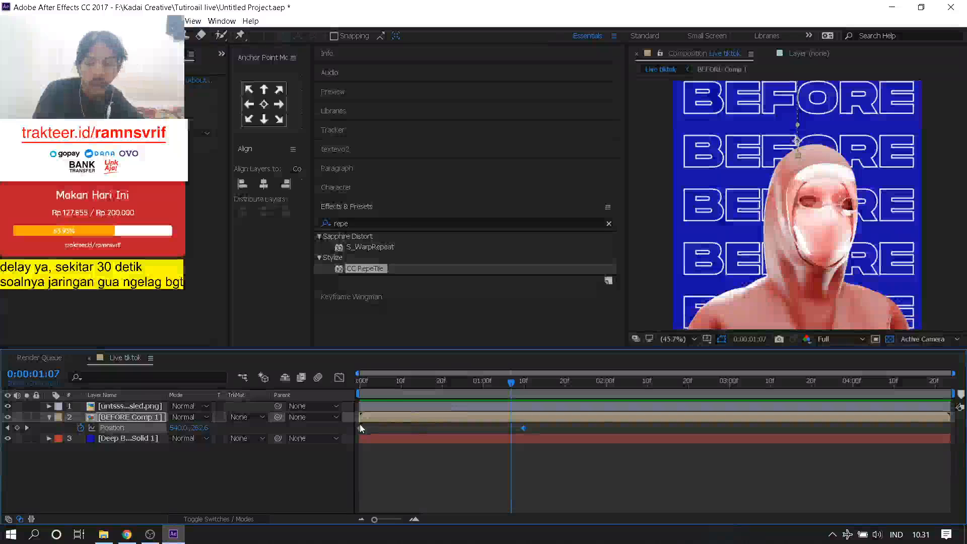
- Review the transform properties of BEFORE Comp 1, examine the reference BEFORE poster on Instagram in Chrome, and return to After Effects
{"action": "left_click", "coordinate": [48, 418]}
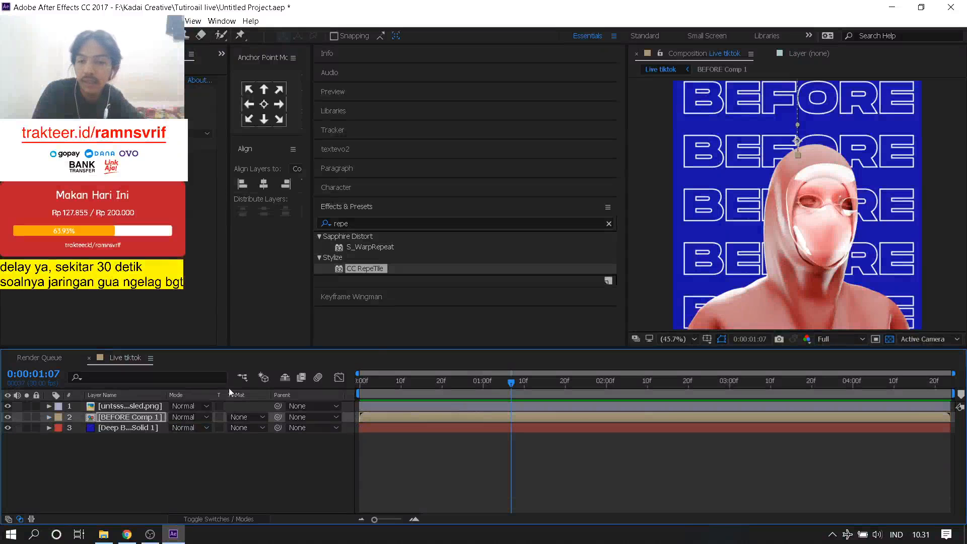
{"action": "key", "text": "Home"}
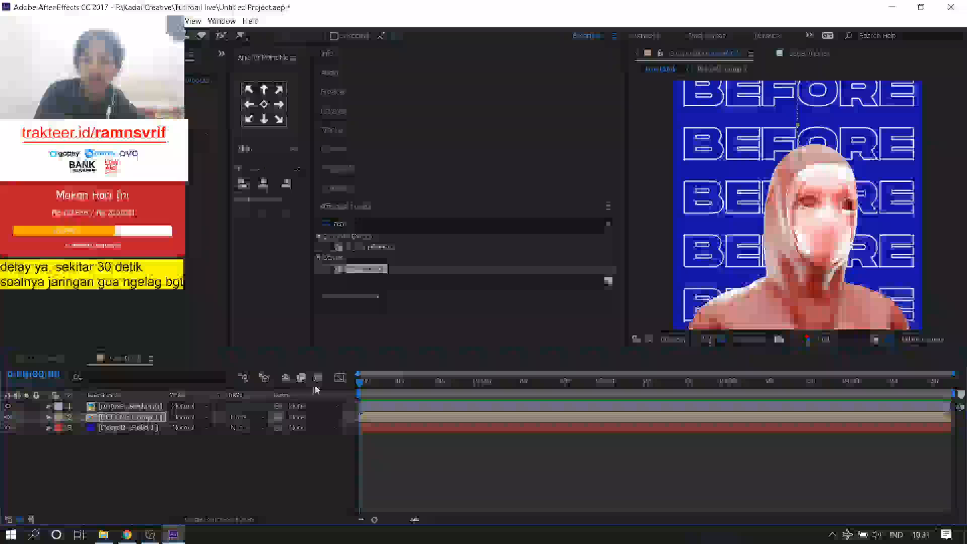
{"action": "left_click", "coordinate": [49, 418]}
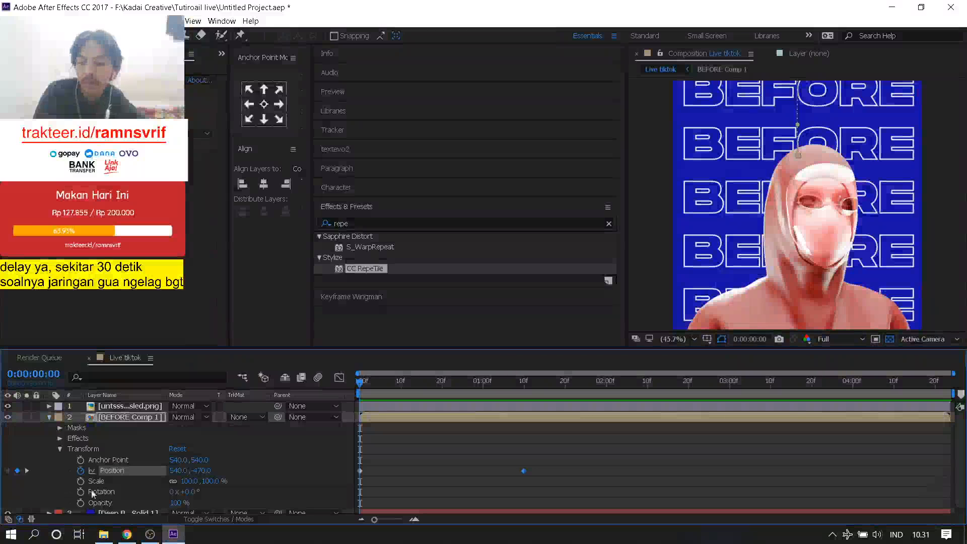
{"action": "left_click", "coordinate": [128, 534]}
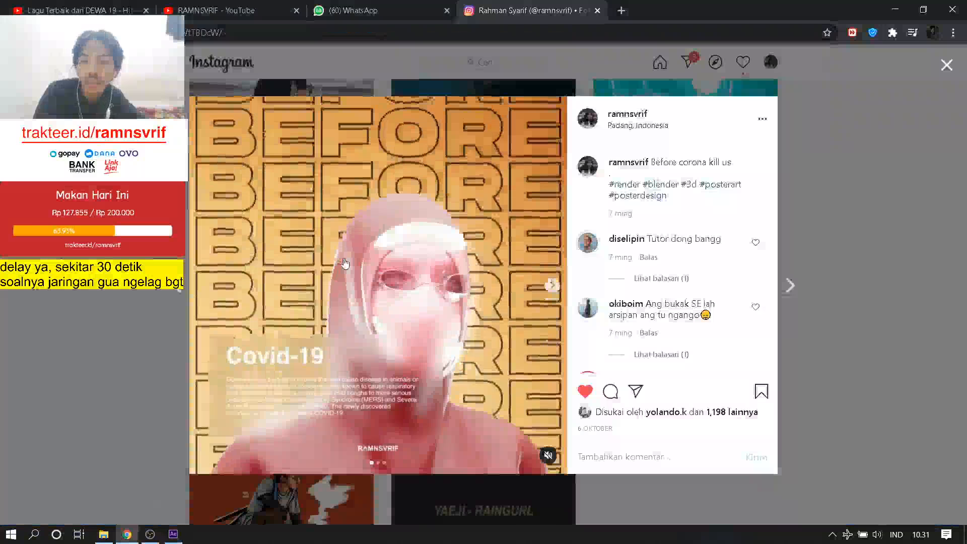
{"action": "left_click", "coordinate": [359, 260]}
{"action": "key", "text": "alt+Tab"}
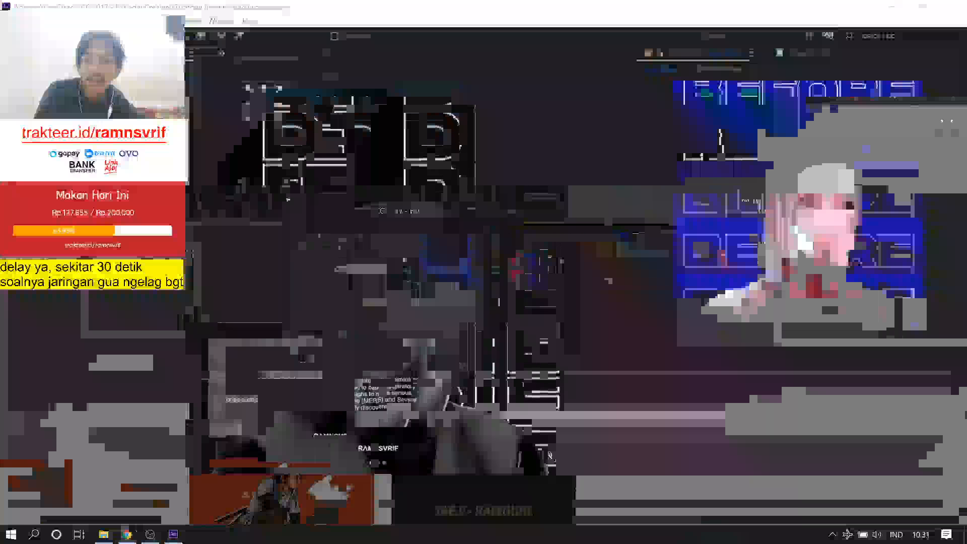
{"action": "left_click", "coordinate": [49, 417]}
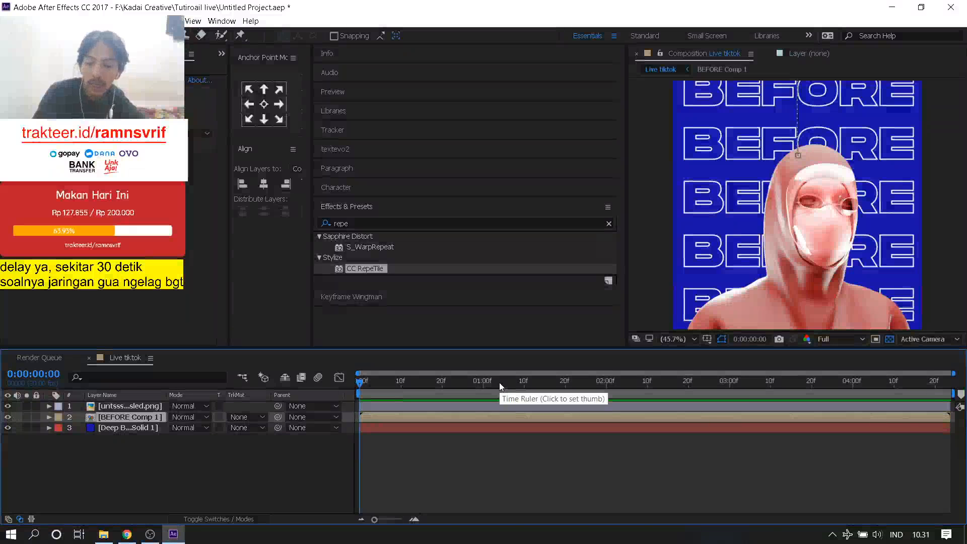
- Place composition marker 1 at the second Position keyframe, 0:00:01:10, and trim the end of BEFORE Comp 1 to it
{"action": "key", "text": "p"}
{"action": "left_click", "coordinate": [521, 392]}
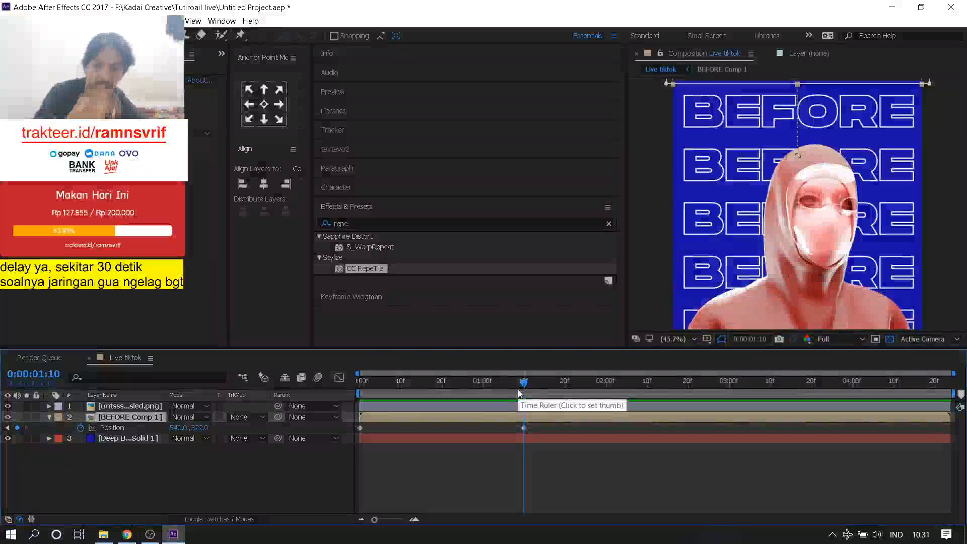
{"action": "key", "text": "alt+shift+p"}
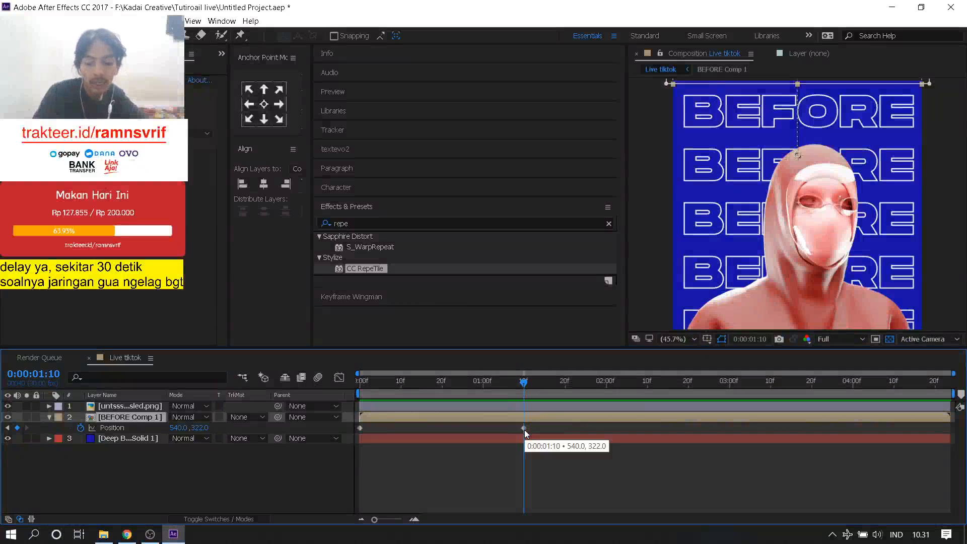
{"action": "left_click_drag", "start_coordinate": [961, 394], "coordinate": [527, 394]}
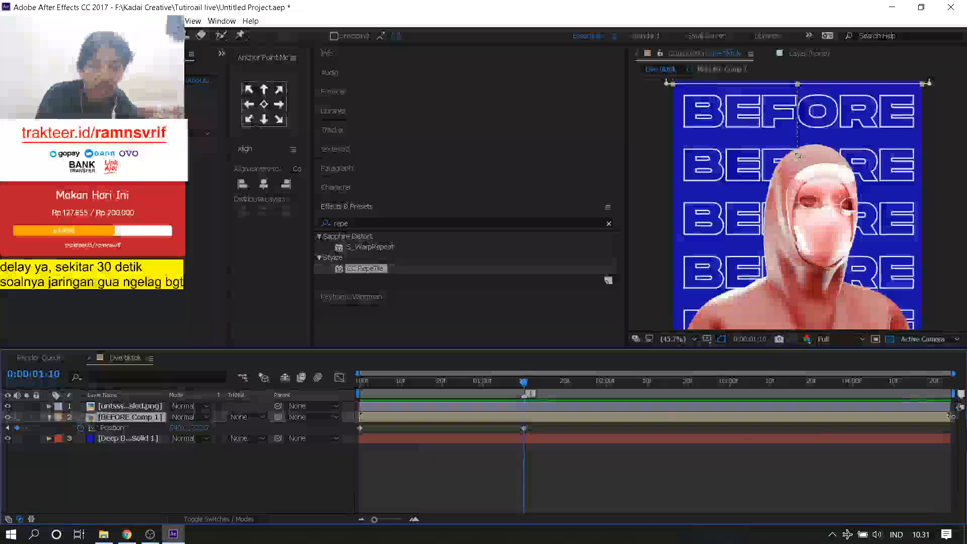
{"action": "left_click_drag", "start_coordinate": [950, 417], "coordinate": [522, 437]}
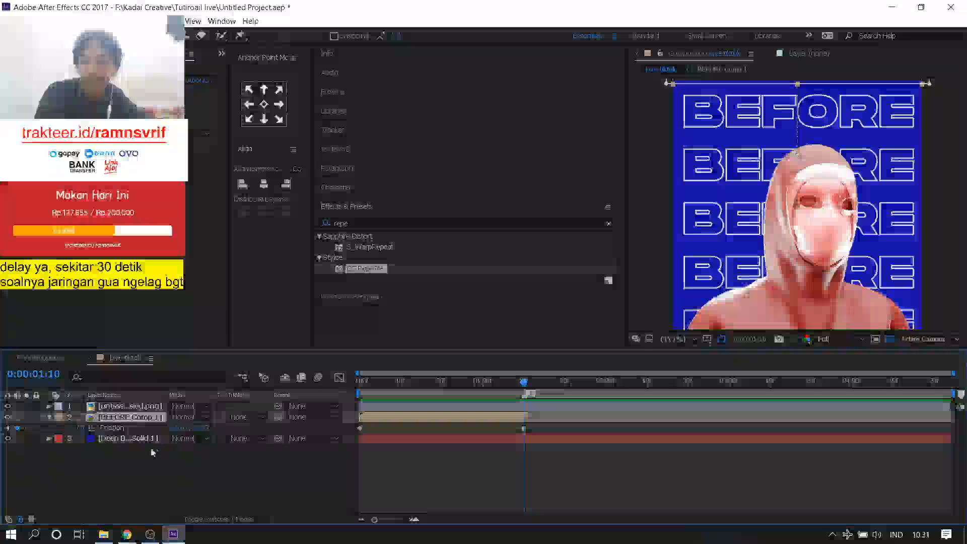
{"action": "left_click", "coordinate": [120, 457]}
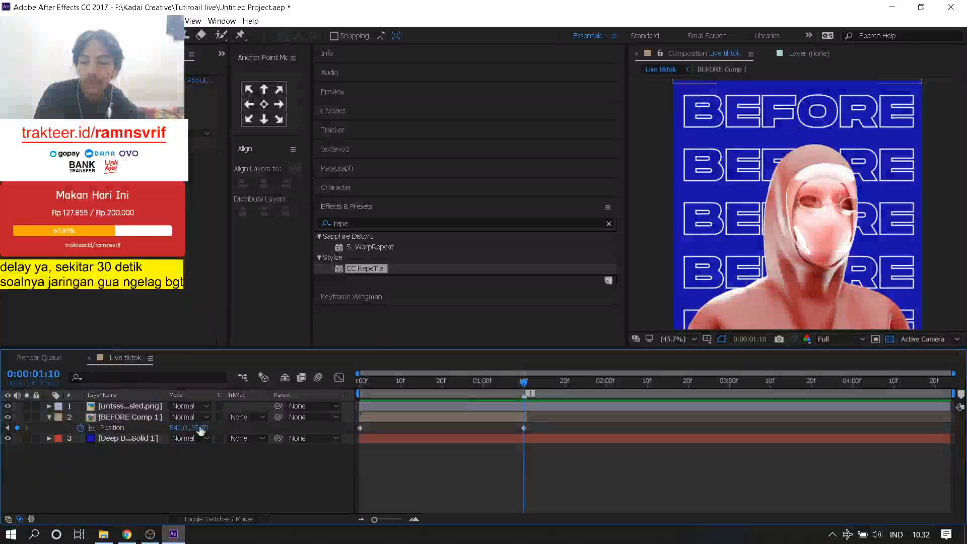
- Hide the BEFORE Comp 1 layer and add an outlined text box reading DIE DIE across the upper part of the poster
{"action": "left_click", "coordinate": [7, 418]}
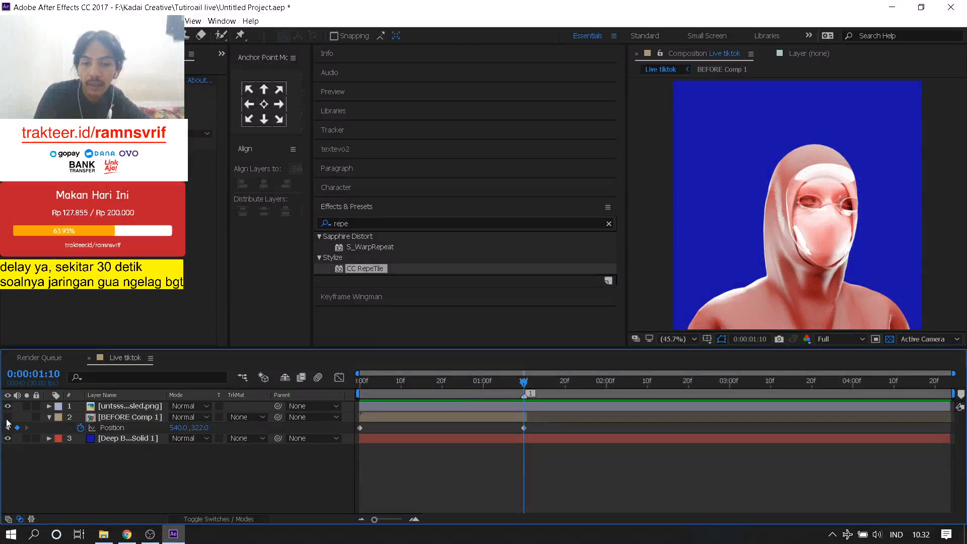
{"action": "key", "text": "ctrl+t"}
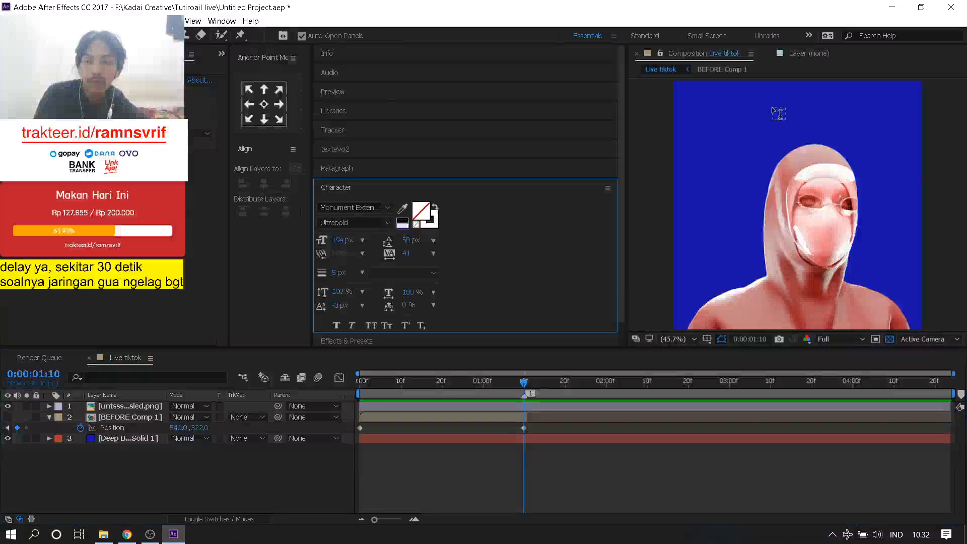
{"action": "left_click_drag", "start_coordinate": [680, 88], "coordinate": [918, 156]}
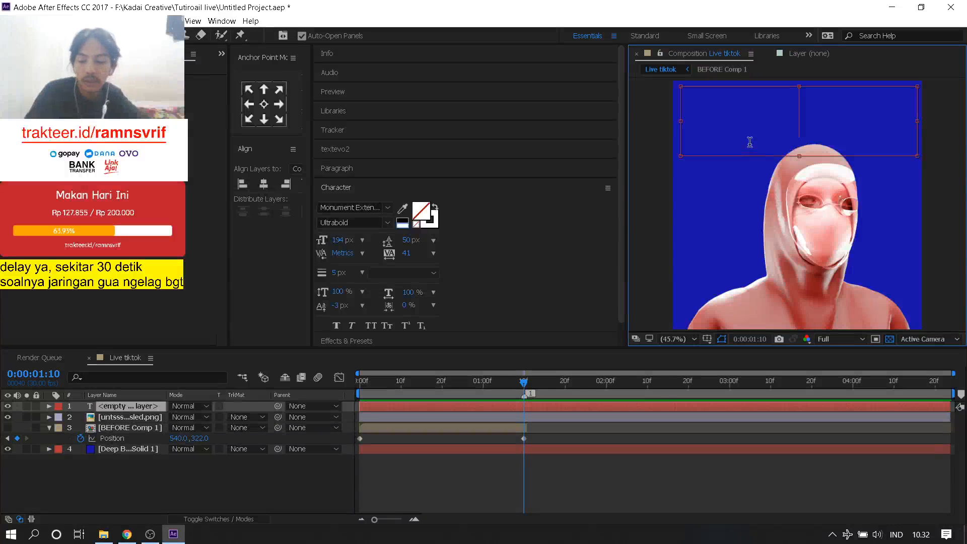
{"action": "type", "text": "D"}
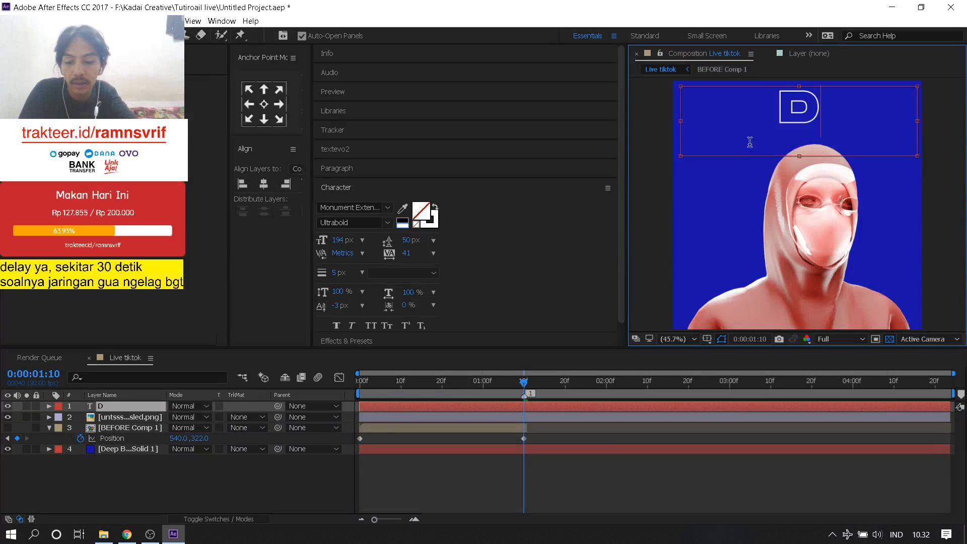
{"action": "type", "text": "IE DIE"}
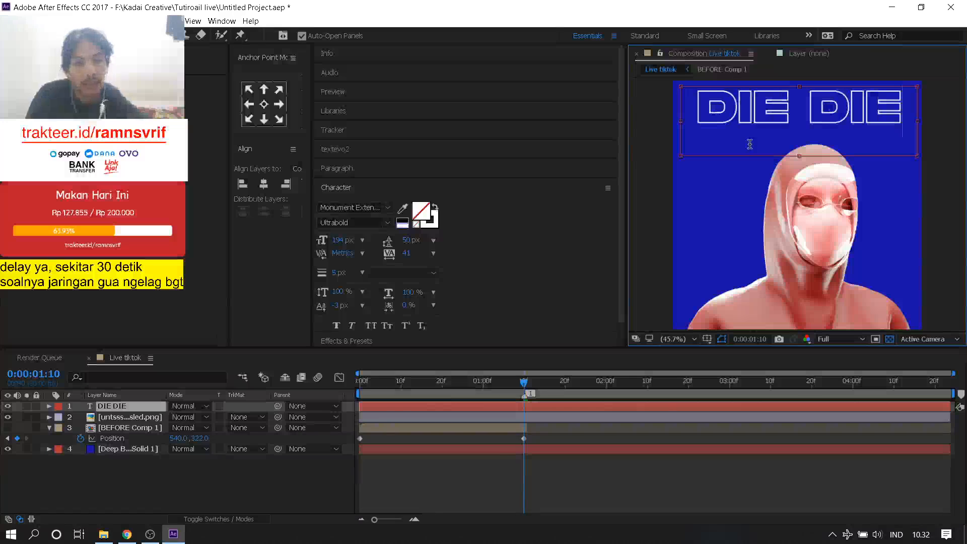
{"action": "key", "text": "ctrl+a"}
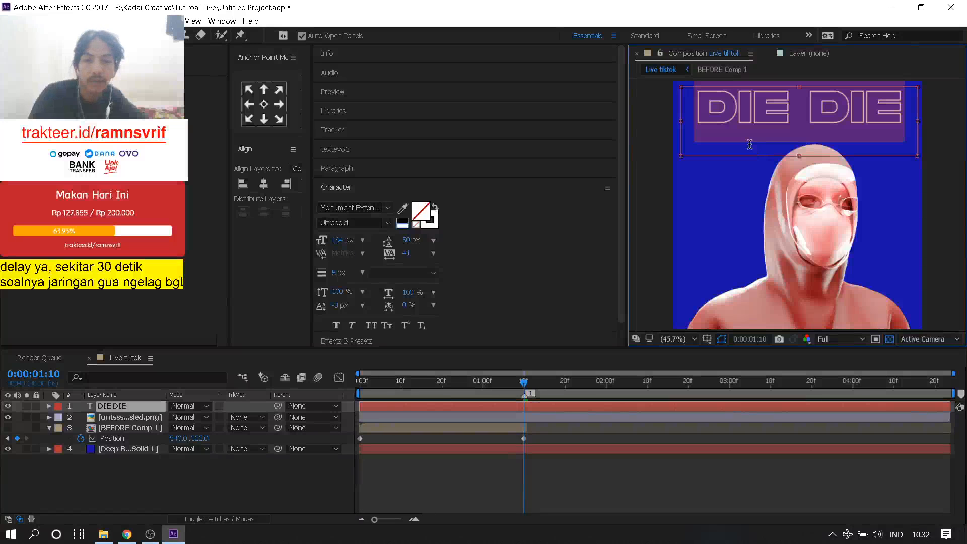
- Pre-compose the DIE DIE text layer as DIE DIE Comp 1, moving all attributes into the new composition
{"action": "left_click", "coordinate": [151, 397]}
{"action": "right_click", "coordinate": [435, 407]}
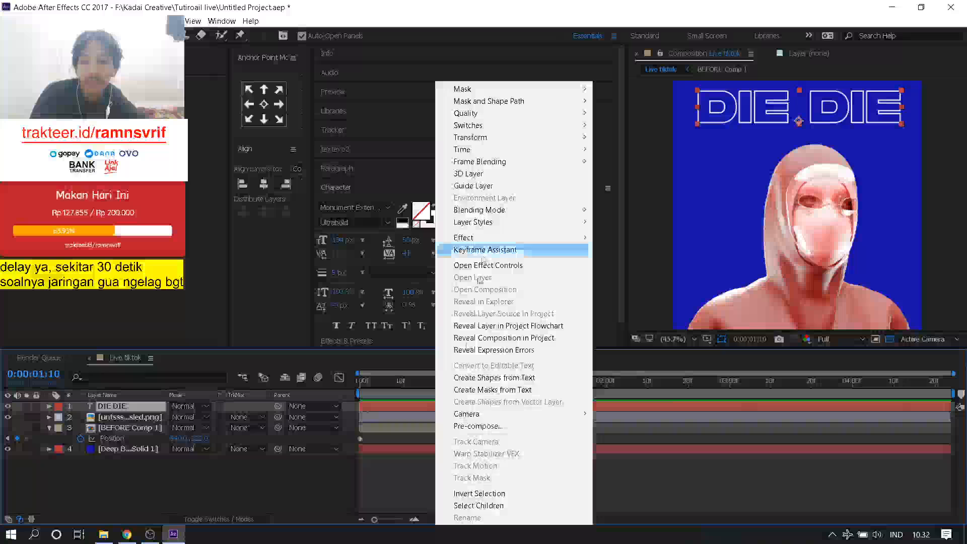
{"action": "left_click", "coordinate": [485, 426]}
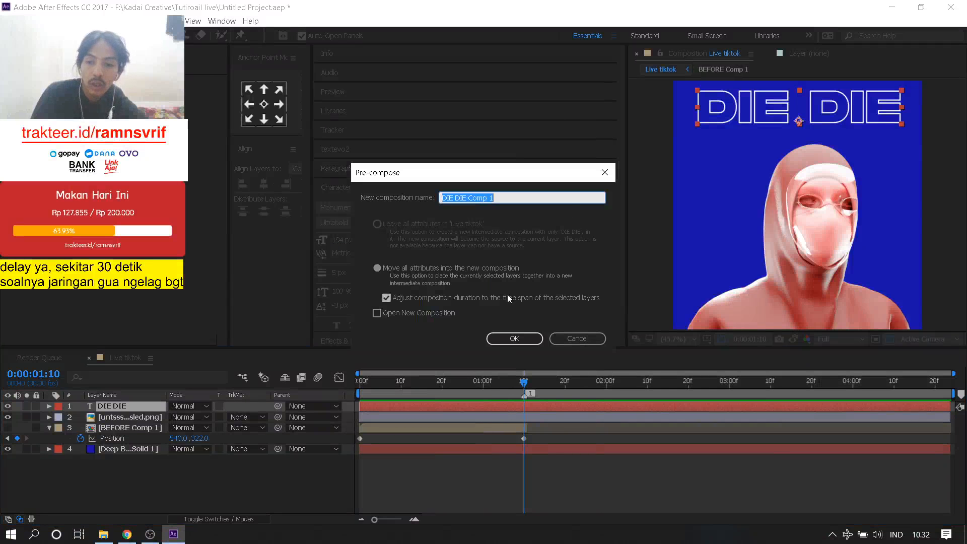
{"action": "left_click", "coordinate": [538, 338]}
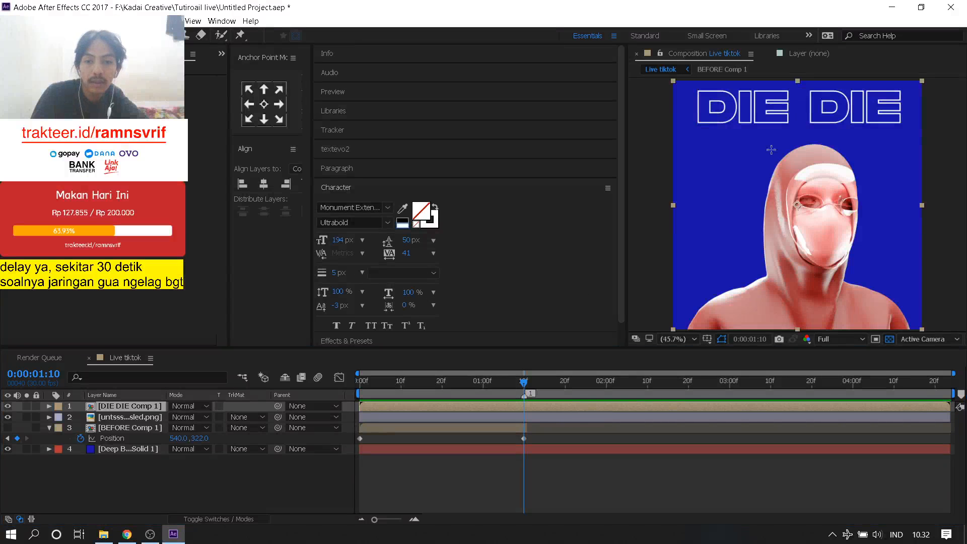
- Draw a rectangular mask around the text on DIE DIE Comp 1, slightly wider than the poster
{"action": "left_click_drag", "start_coordinate": [756, 160], "coordinate": [751, 184]}
{"action": "left_click_drag", "start_coordinate": [658, 98], "coordinate": [936, 152]}
{"action": "key", "text": "v"}
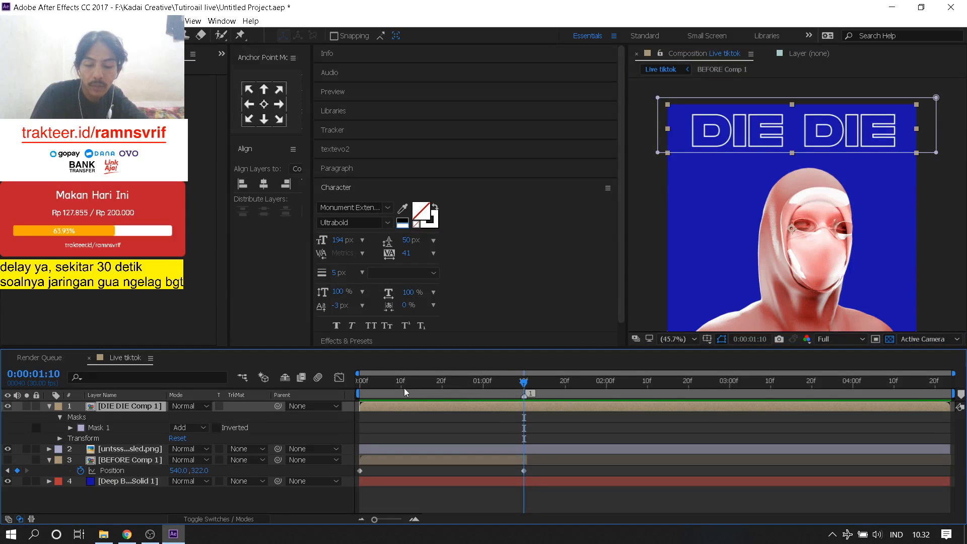
{"action": "left_click", "coordinate": [48, 406]}
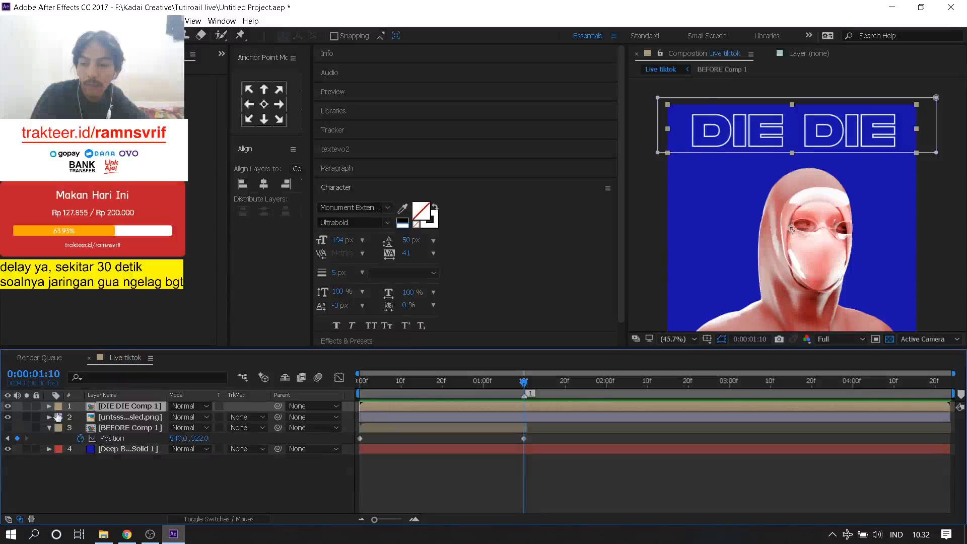
- Copy the CC RepeTile effect from BEFORE Comp 1 onto DIE DIE Comp 1
{"action": "left_click", "coordinate": [108, 428]}
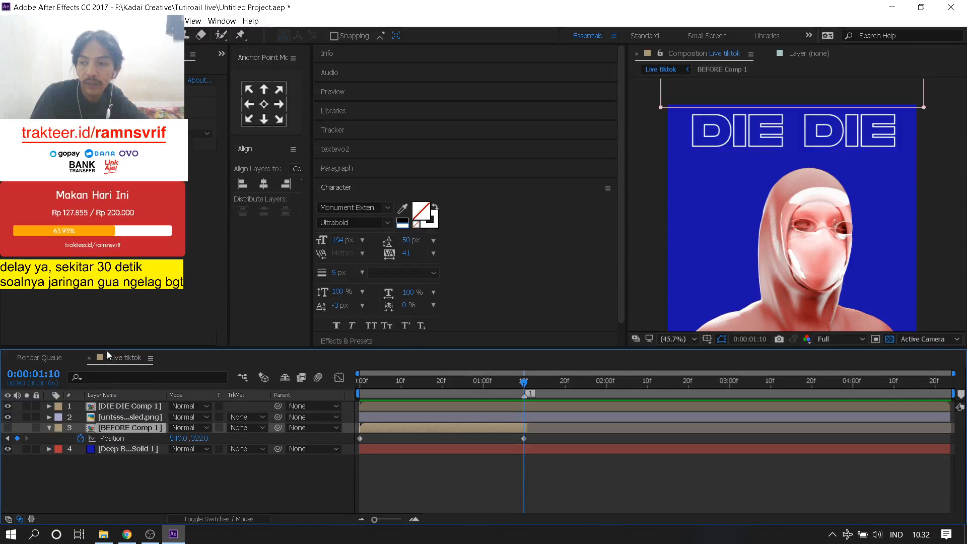
{"action": "left_click", "coordinate": [45, 80]}
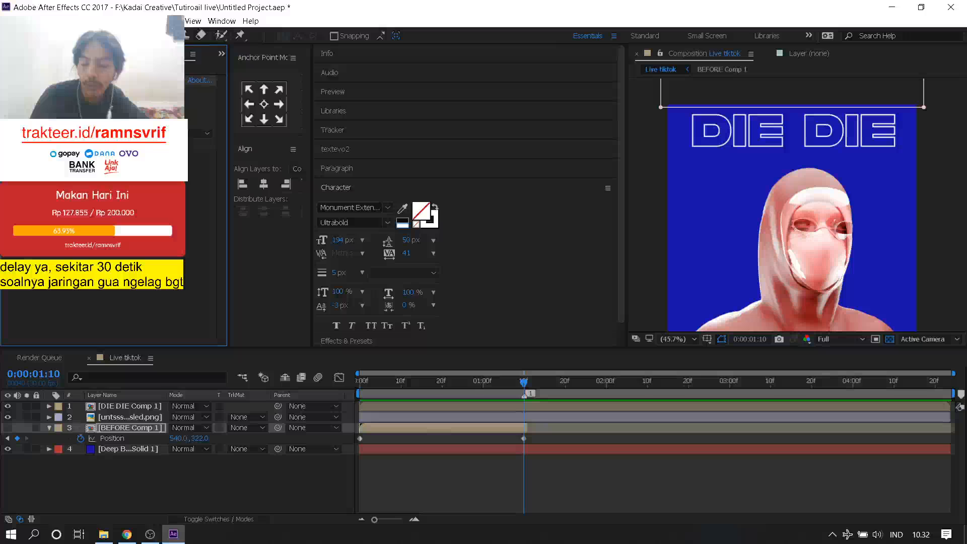
{"action": "left_click", "coordinate": [121, 408]}
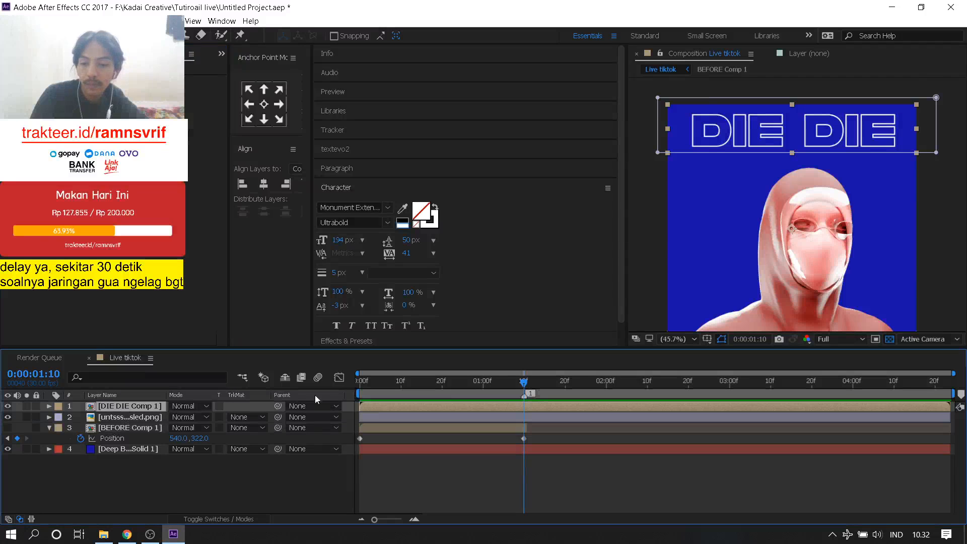
{"action": "key", "text": "ctrl+v"}
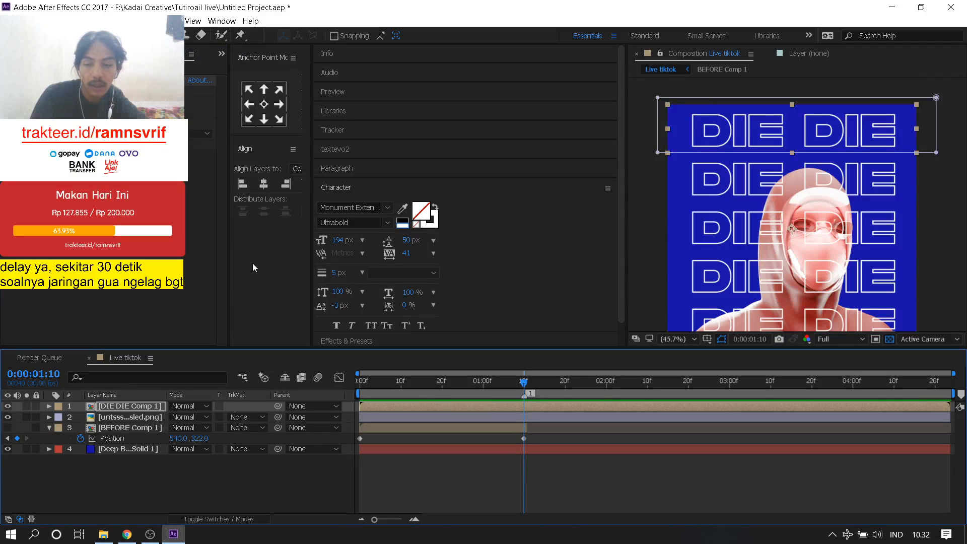
- Compare the tiling effect settings of BEFORE Comp 1 and DIE DIE Comp 1
{"action": "left_click", "coordinate": [123, 429]}
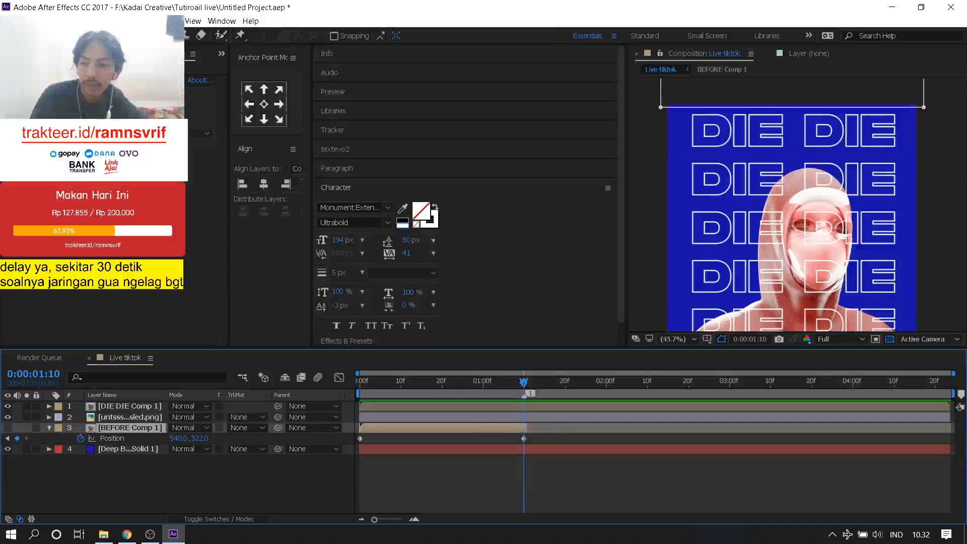
{"action": "left_click", "coordinate": [141, 407]}
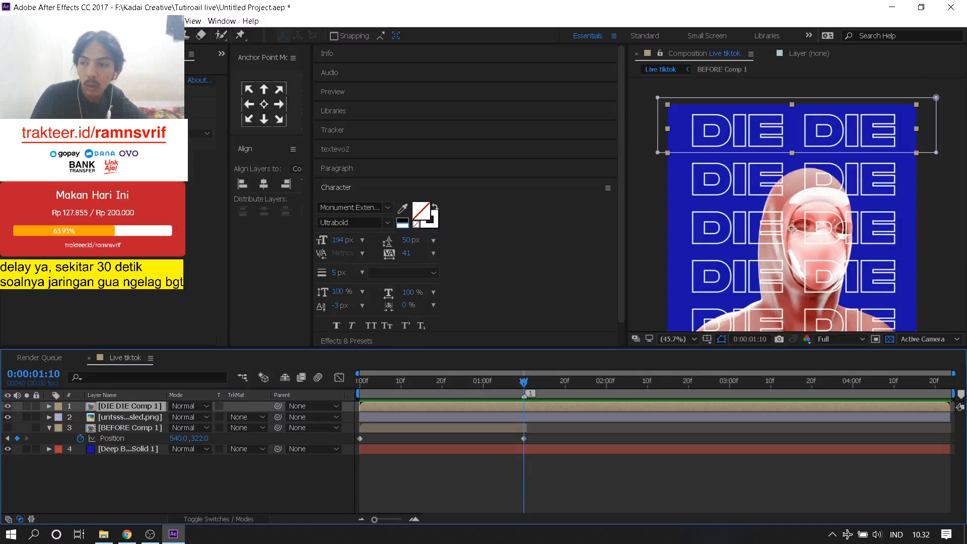
{"action": "left_click", "coordinate": [45, 81]}
{"action": "left_click", "coordinate": [130, 429]}
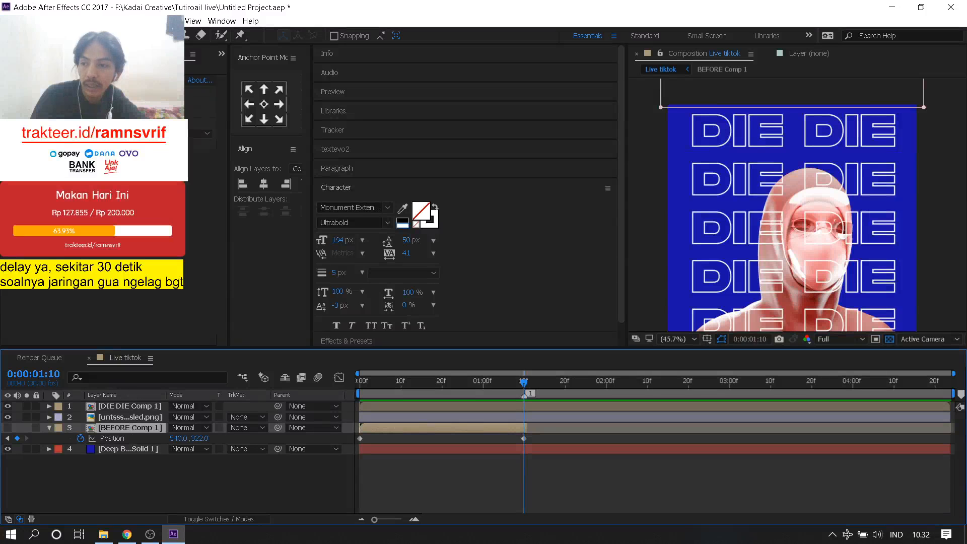
{"action": "left_click", "coordinate": [45, 81]}
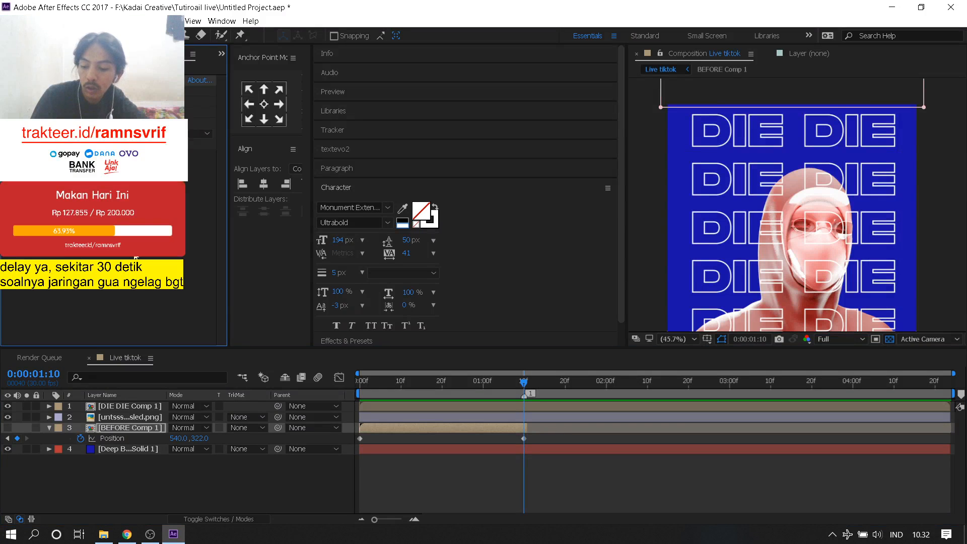
{"action": "left_click", "coordinate": [130, 407]}
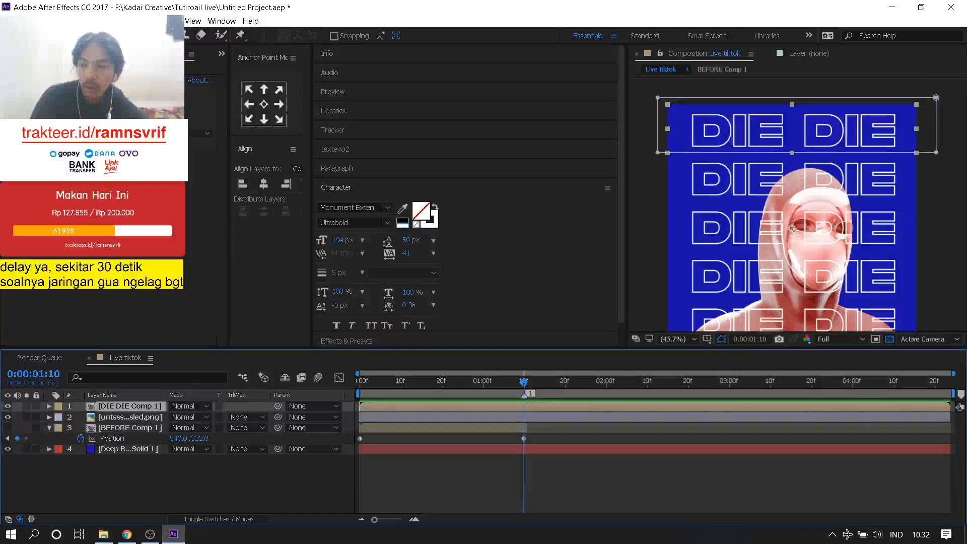
{"action": "left_click", "coordinate": [45, 81]}
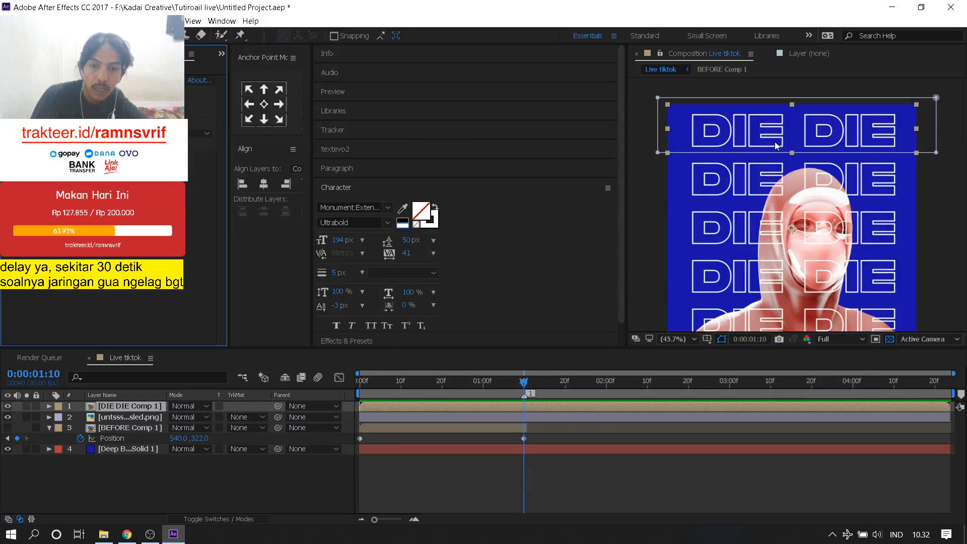
{"action": "key", "text": "comma"}
{"action": "key", "text": "comma"}
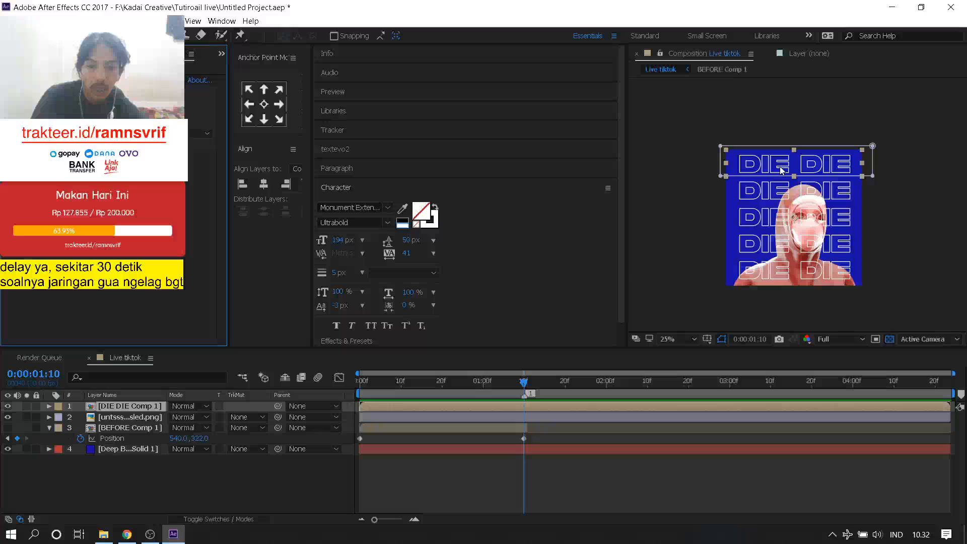
{"action": "left_click_drag", "start_coordinate": [782, 175], "coordinate": [768, 125]}
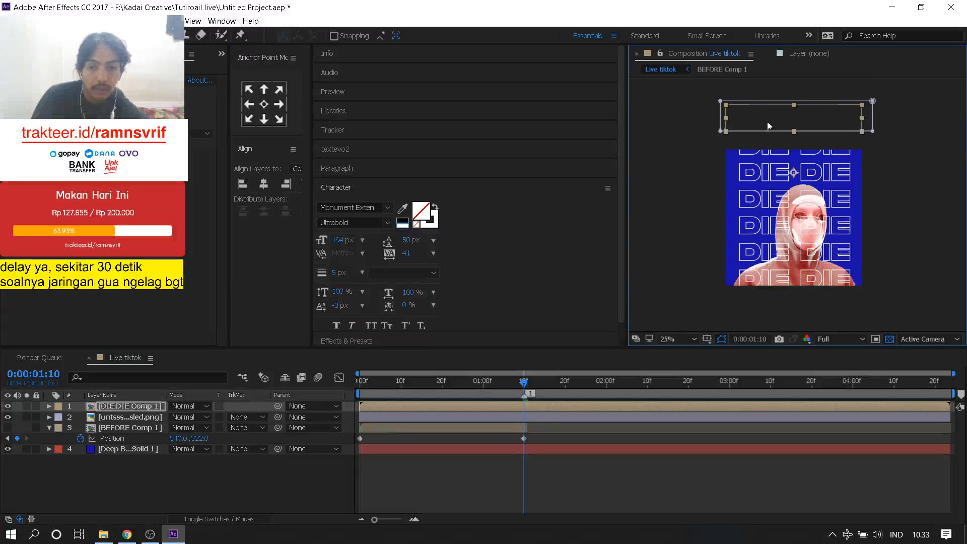
{"action": "key", "text": "ctrl+z"}
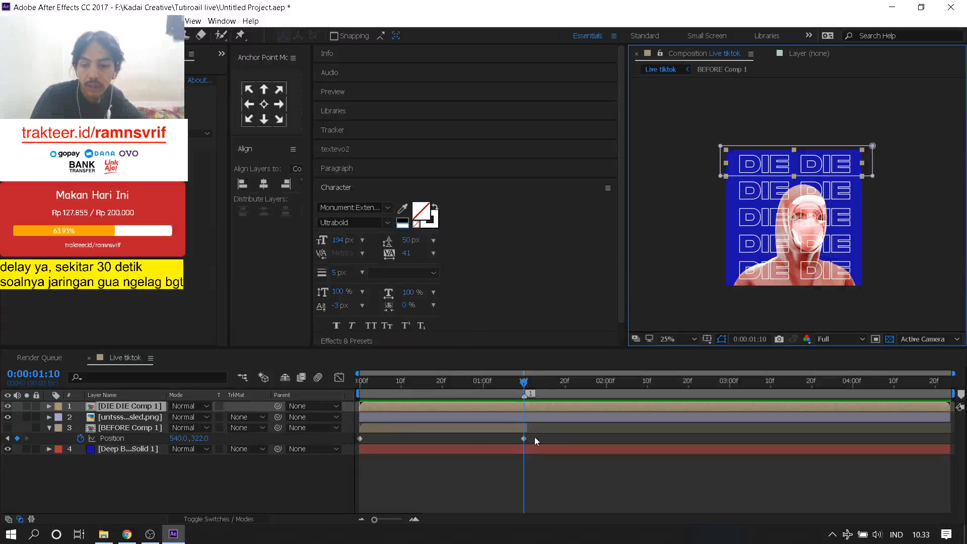
- Copy both Position keyframes from BEFORE Comp 1 to the Position of DIE DIE Comp 1, starting at 0:00:00:00
{"action": "left_click_drag", "start_coordinate": [536, 434], "coordinate": [347, 445]}
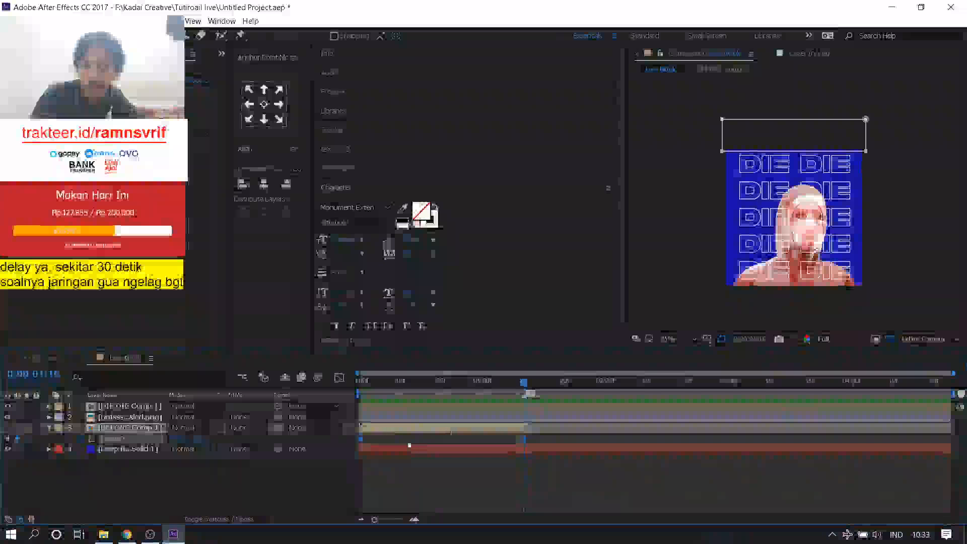
{"action": "left_click", "coordinate": [117, 428]}
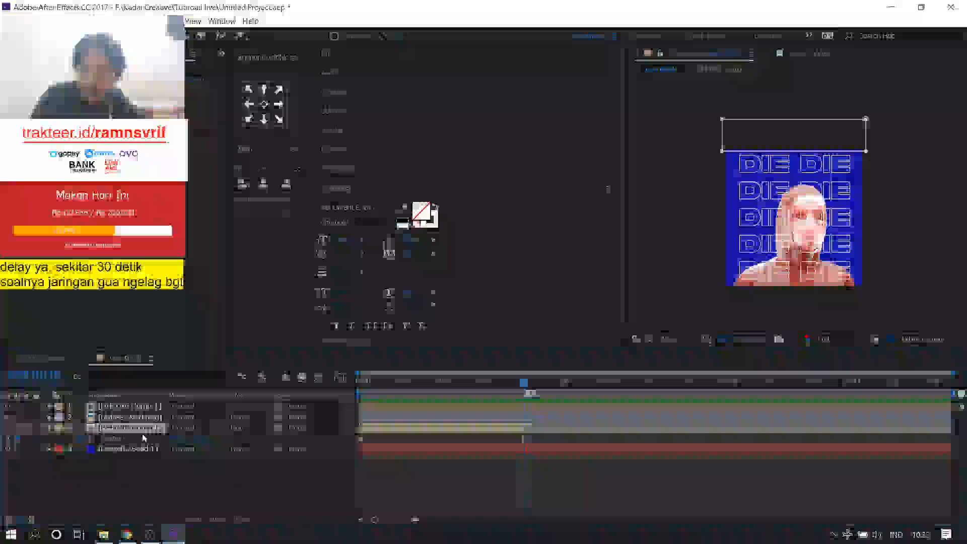
{"action": "left_click", "coordinate": [515, 458]}
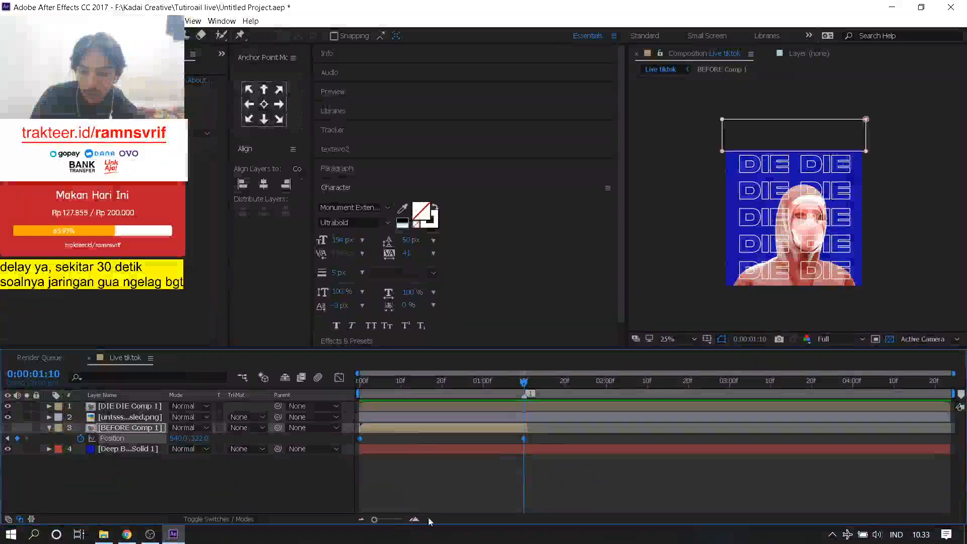
{"action": "left_click", "coordinate": [413, 520]}
{"action": "left_click_drag", "start_coordinate": [542, 521], "coordinate": [461, 521]}
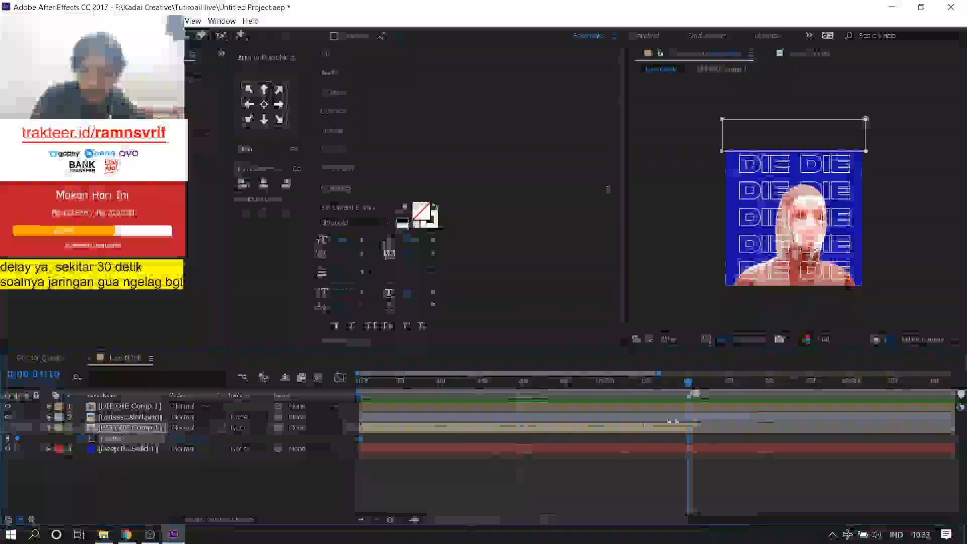
{"action": "left_click_drag", "start_coordinate": [720, 439], "coordinate": [307, 441]}
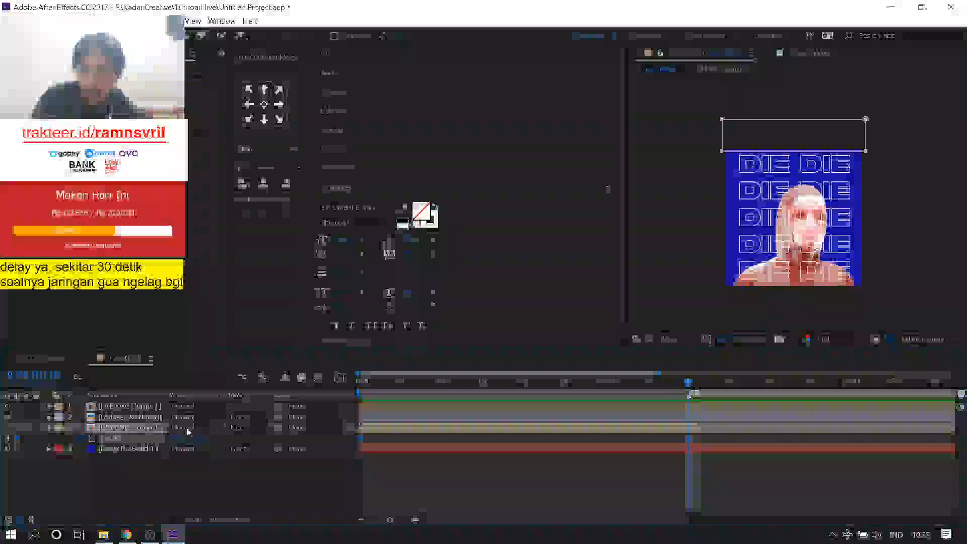
{"action": "left_click", "coordinate": [128, 408]}
{"action": "key", "text": "p"}
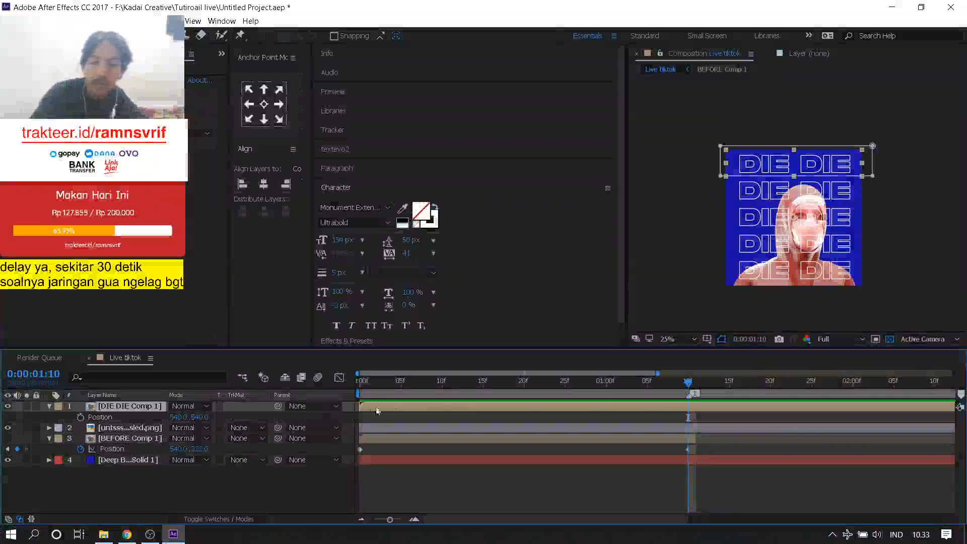
{"action": "left_click_drag", "start_coordinate": [375, 395], "coordinate": [330, 401]}
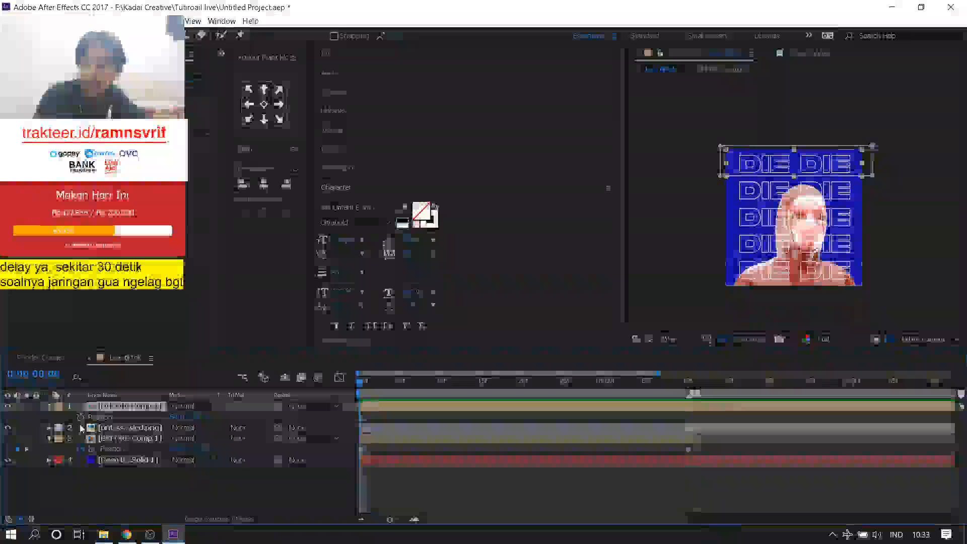
{"action": "key", "text": "ctrl+v"}
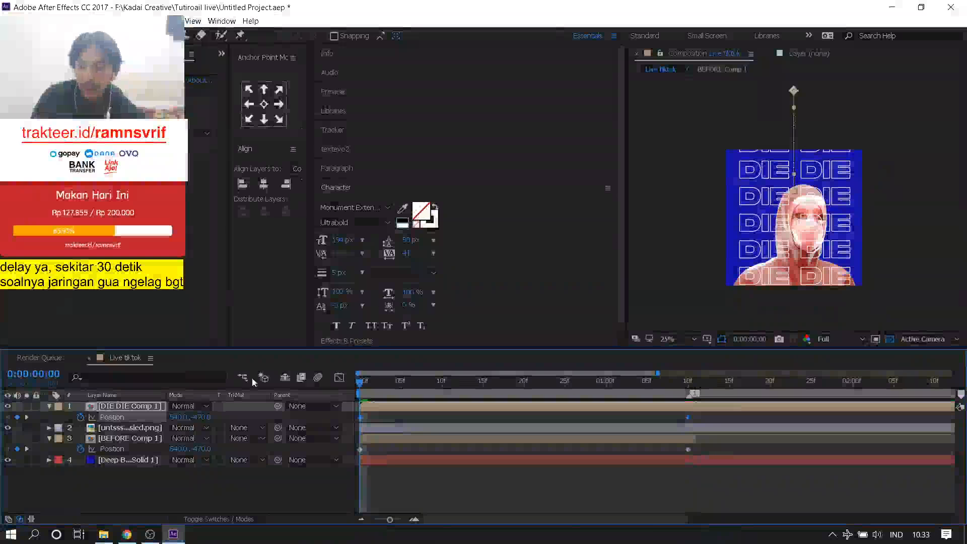
- Play back the DIE DIE scroll, and shift DIE DIE Comp 1 in time to start at marker 1, 0:00:01:10
{"action": "key", "text": "space"}
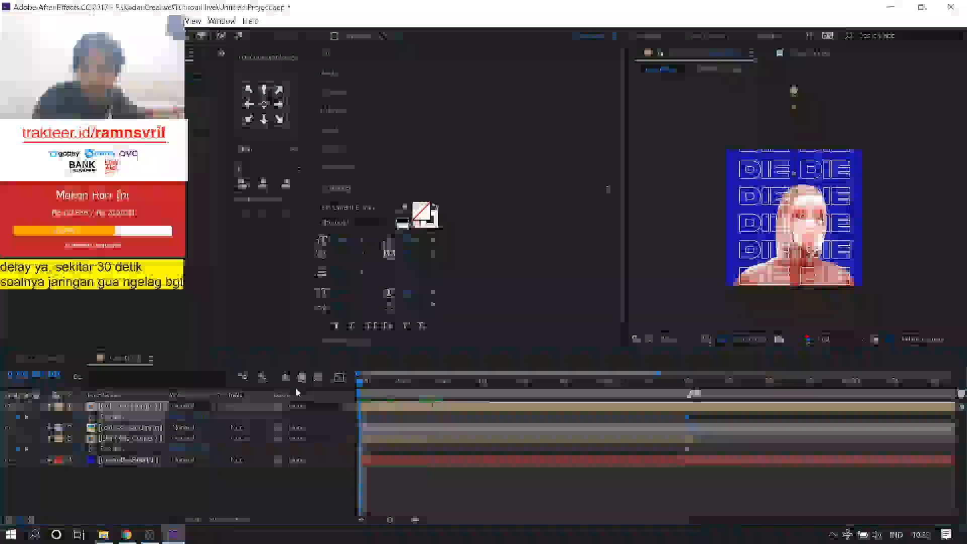
{"action": "key", "text": "space"}
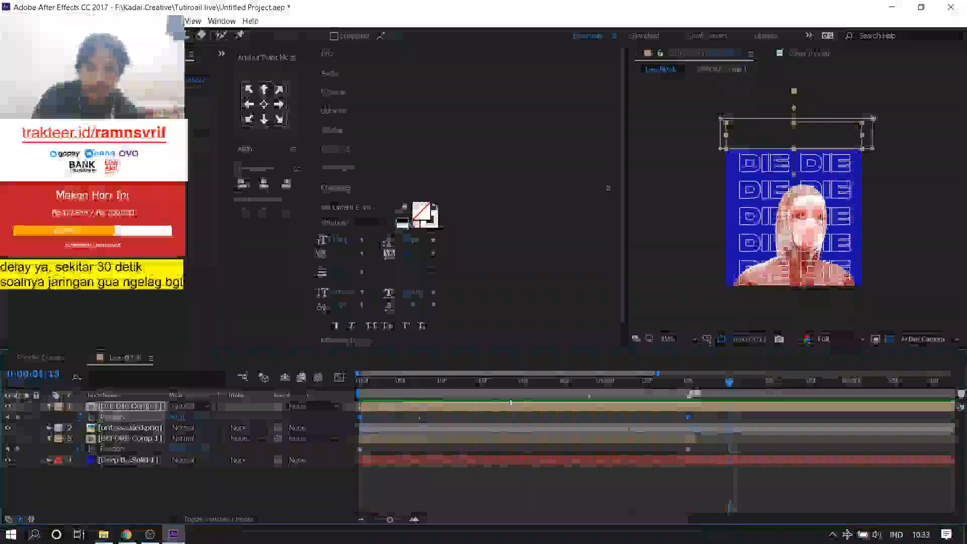
{"action": "left_click_drag", "start_coordinate": [446, 411], "coordinate": [583, 402]}
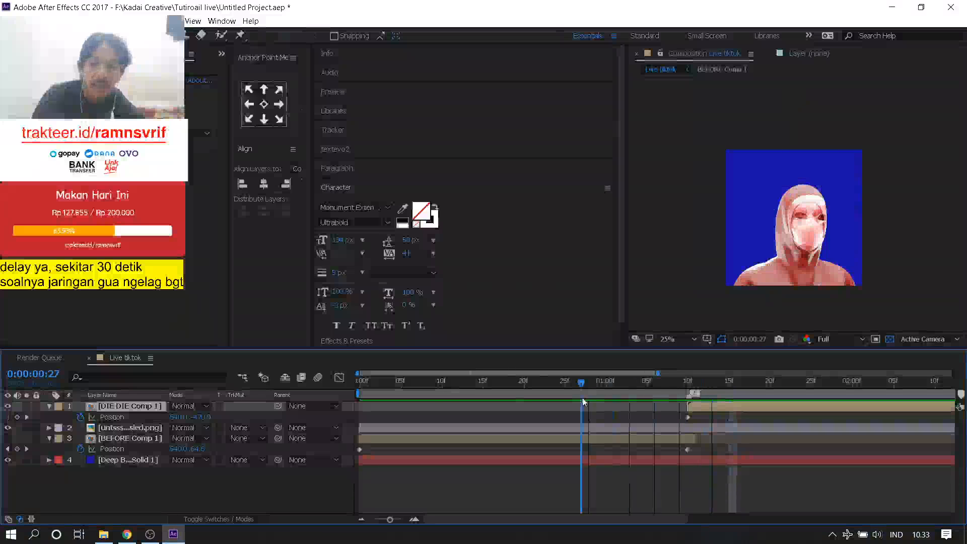
- Move the masked character PNG layer to the top of the Live tiktok layer stack, and play back the BEFORE and DIE DIE scrolls
{"action": "left_click_drag", "start_coordinate": [94, 433], "coordinate": [88, 401]}
{"action": "left_click", "coordinate": [9, 439]}
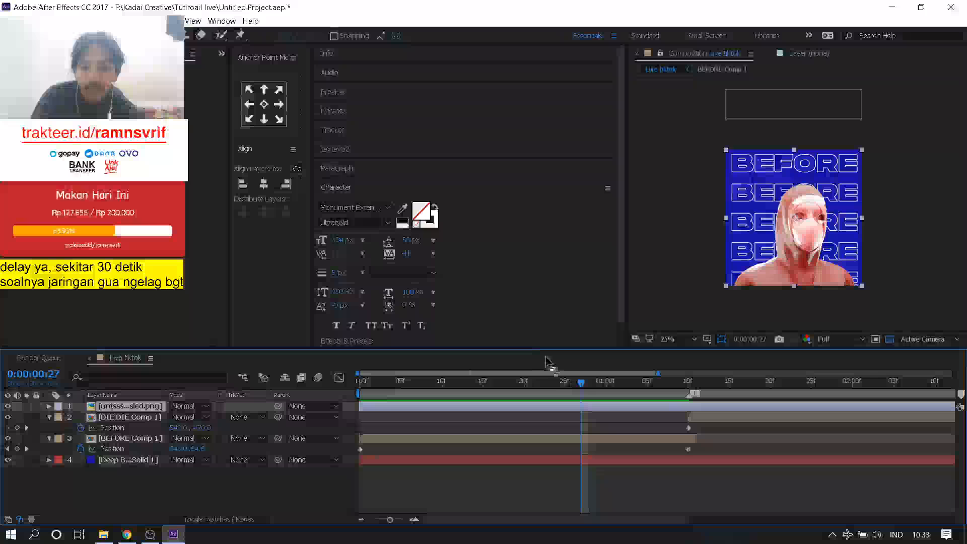
{"action": "key", "text": "space"}
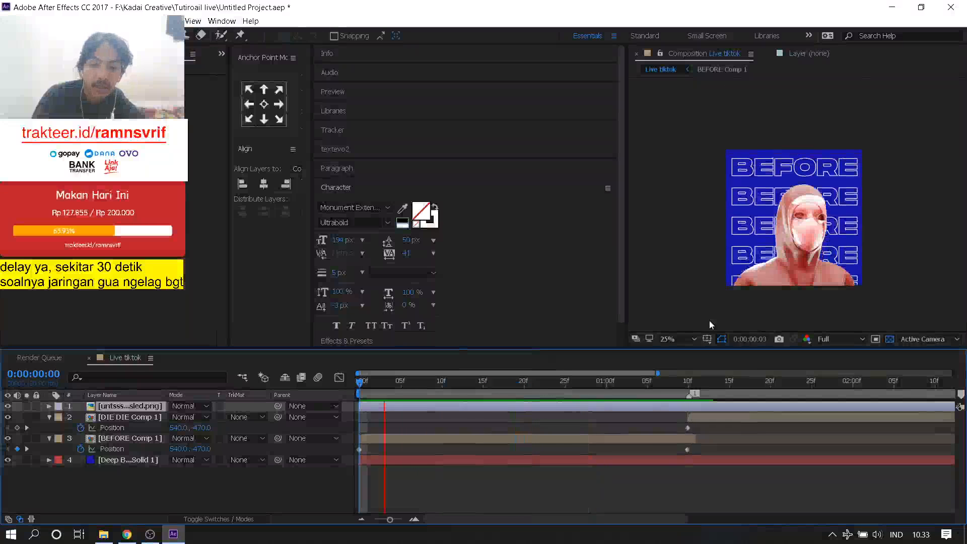
{"action": "key", "text": "space"}
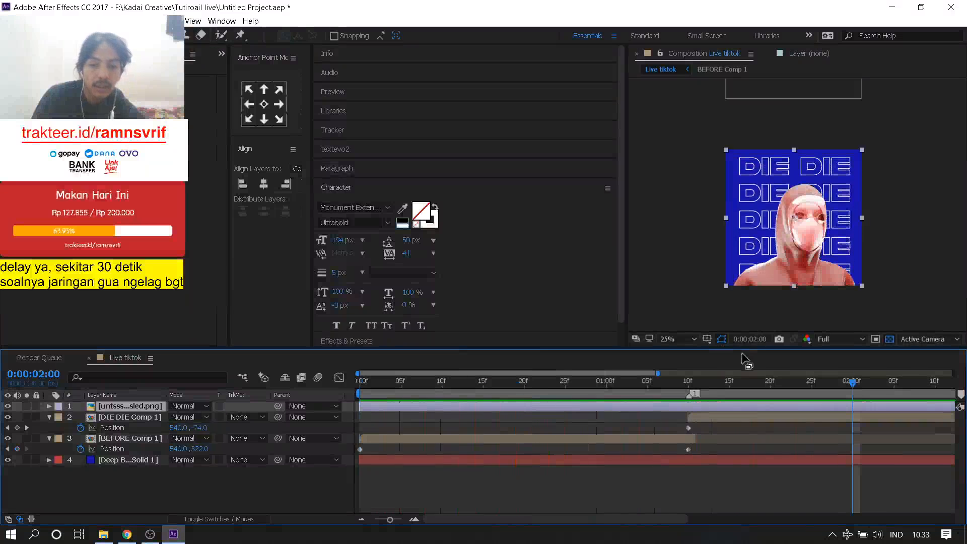
{"action": "key", "text": "space"}
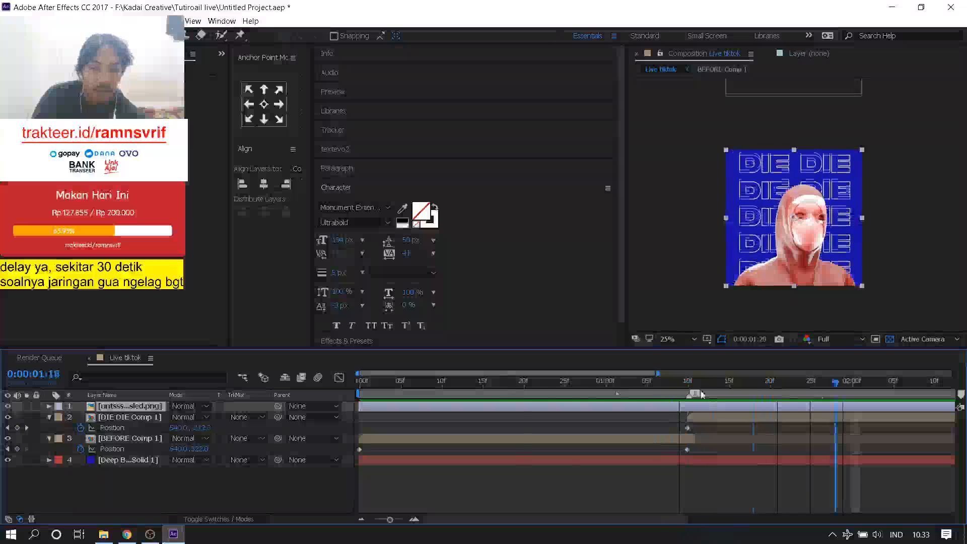
{"action": "key", "text": "space"}
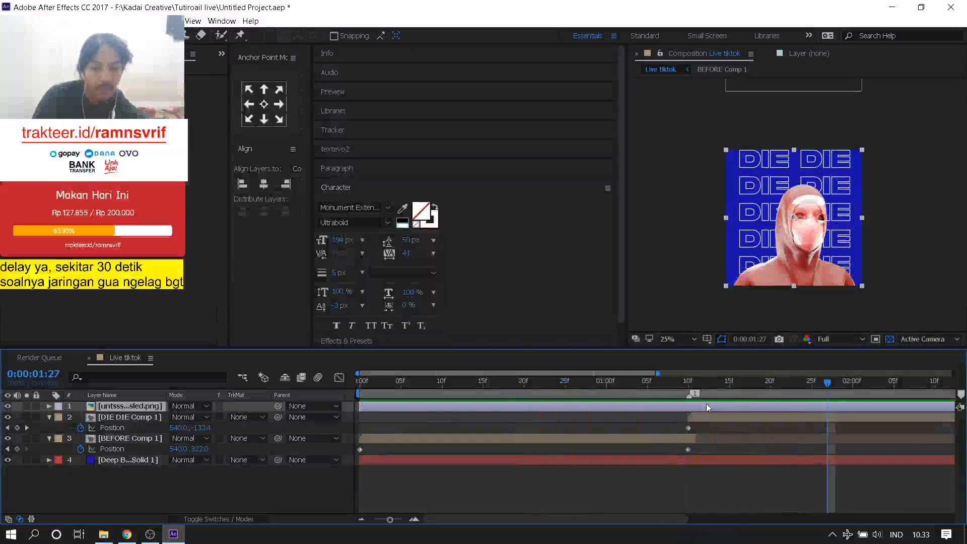
{"action": "key", "text": "space"}
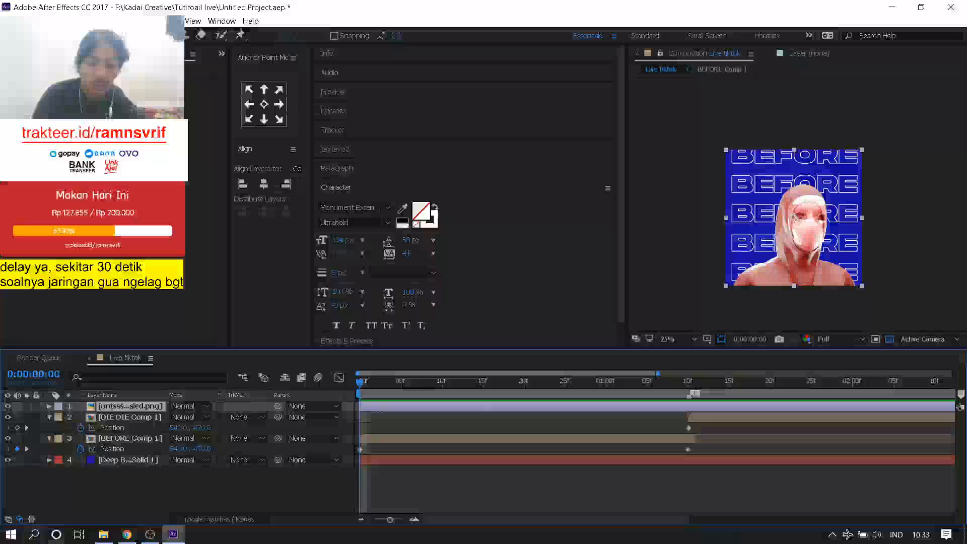
- Switch to the browser to check the reference poster animation on Instagram, and return to After Effects
{"action": "left_click", "coordinate": [126, 535]}
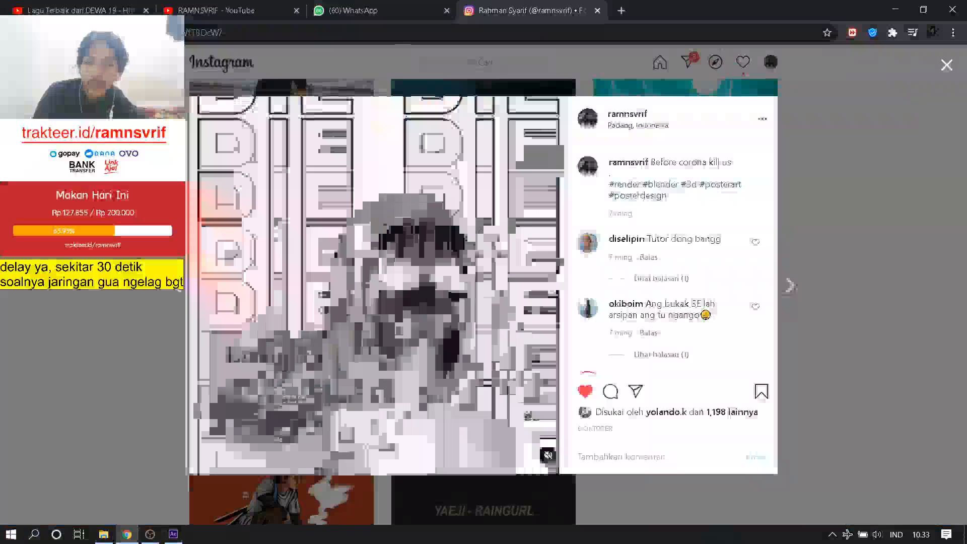
{"action": "left_click", "coordinate": [150, 534]}
{"action": "left_click", "coordinate": [174, 535]}
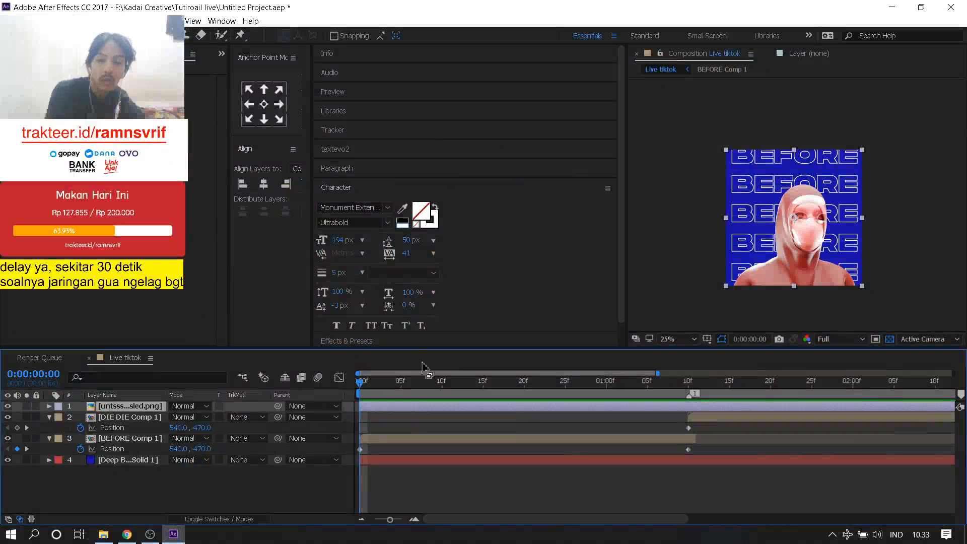
{"action": "left_click", "coordinate": [150, 534]}
{"action": "left_click", "coordinate": [129, 535]}
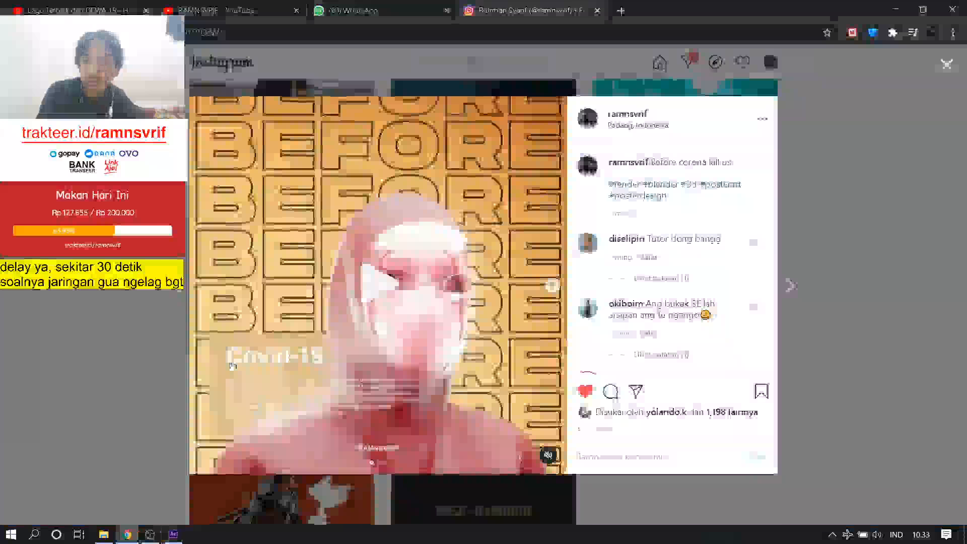
{"action": "left_click", "coordinate": [173, 534]}
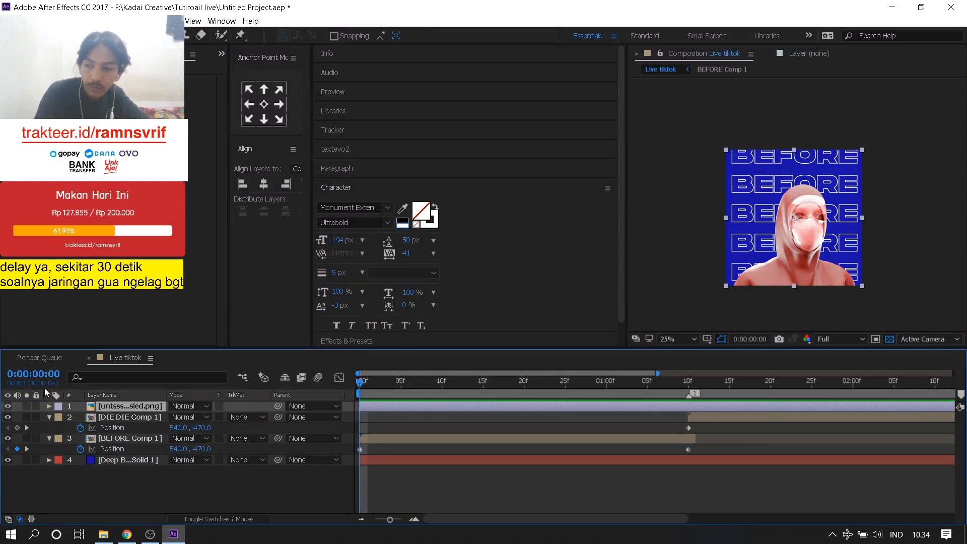
- Collapse the properties of DIE DIE Comp 1 and BEFORE Comp 1 in Live tiktok, and set the current time to 0:00:00:06
{"action": "left_click", "coordinate": [48, 359]}
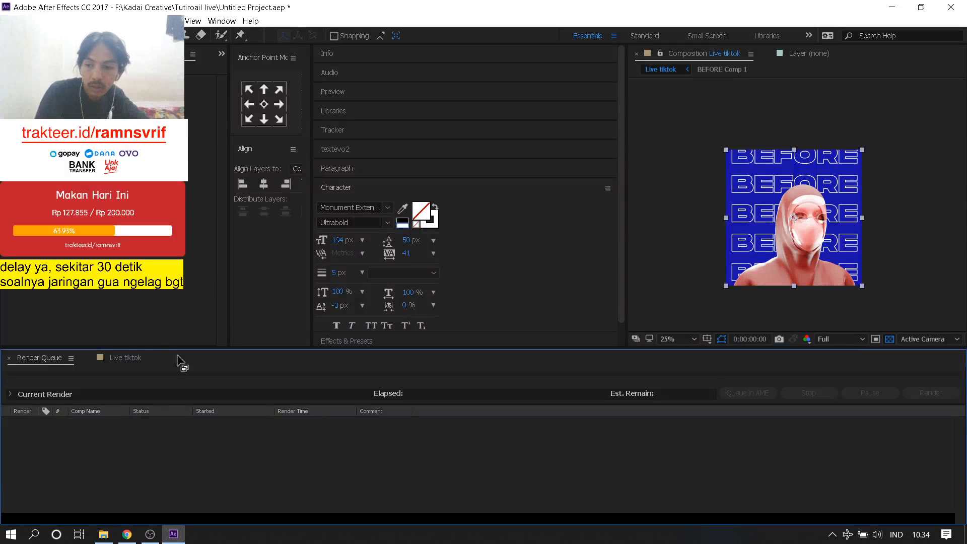
{"action": "left_click", "coordinate": [116, 360]}
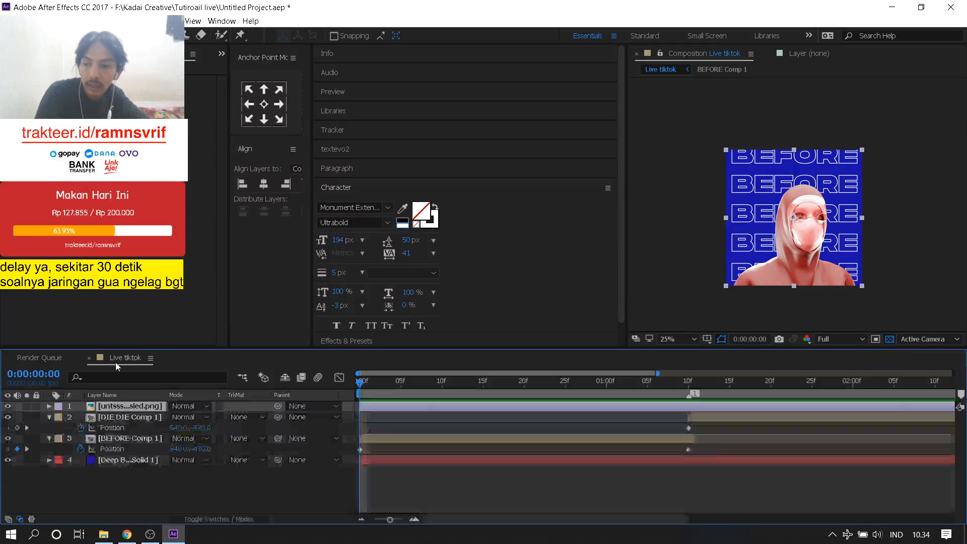
{"action": "left_click", "coordinate": [49, 418]}
{"action": "left_click", "coordinate": [49, 427]}
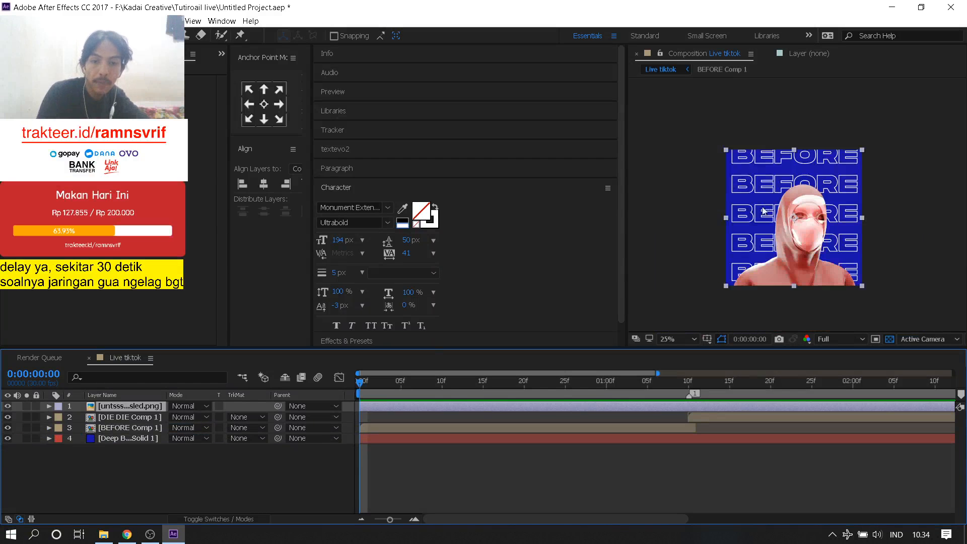
{"action": "left_click", "coordinate": [183, 499]}
{"action": "left_click_drag", "start_coordinate": [360, 383], "coordinate": [409, 398]}
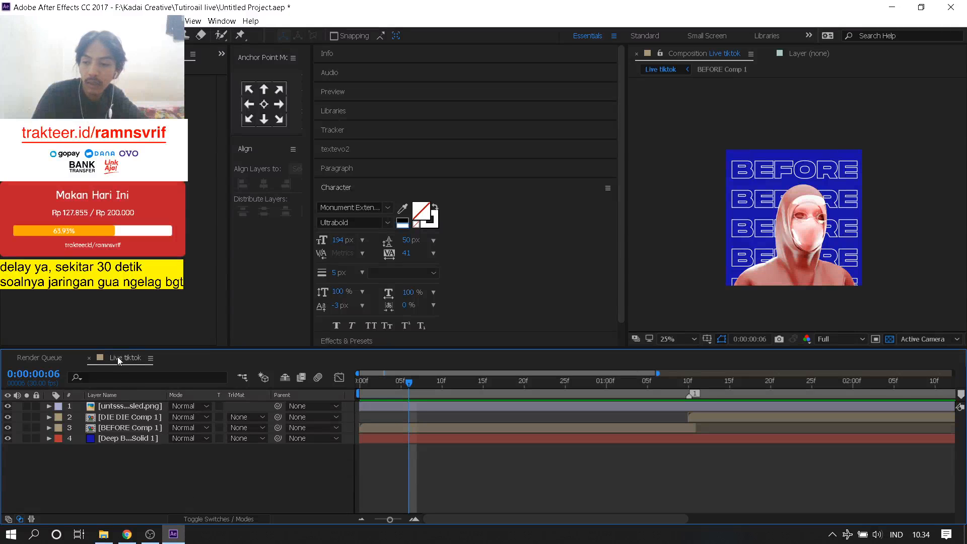
- Switch to OBS, hide the Video Capture Device, Untitled-2.jpg, Browser and teks koneksi sources, and return to After Effects
{"action": "left_click", "coordinate": [150, 534]}
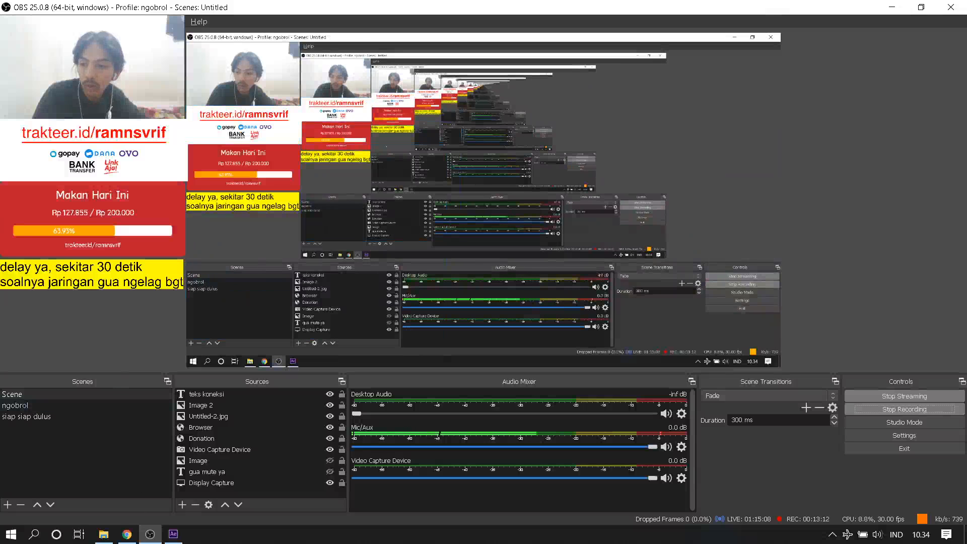
{"action": "left_click", "coordinate": [323, 450]}
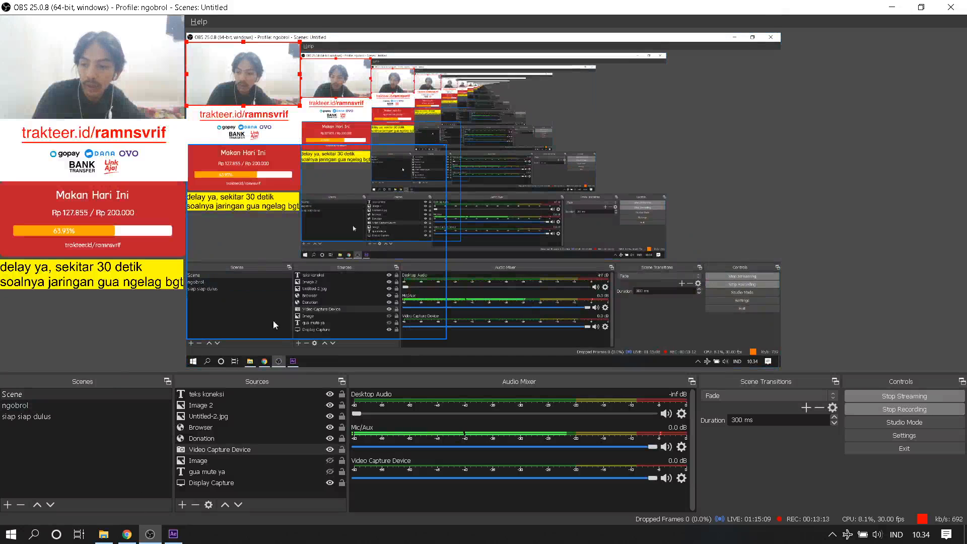
{"action": "left_click", "coordinate": [330, 450]}
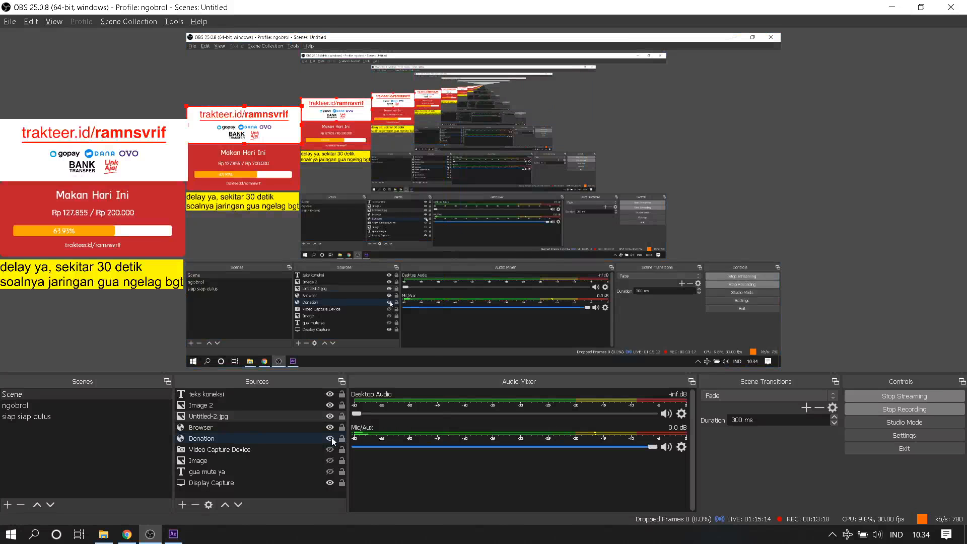
{"action": "left_click", "coordinate": [330, 438]}
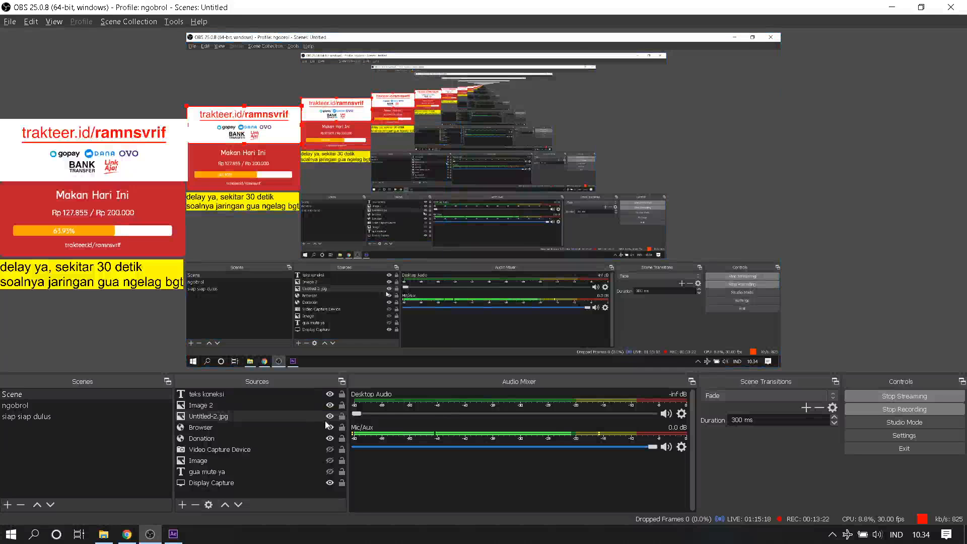
{"action": "left_click", "coordinate": [330, 416]}
{"action": "left_click", "coordinate": [330, 427]}
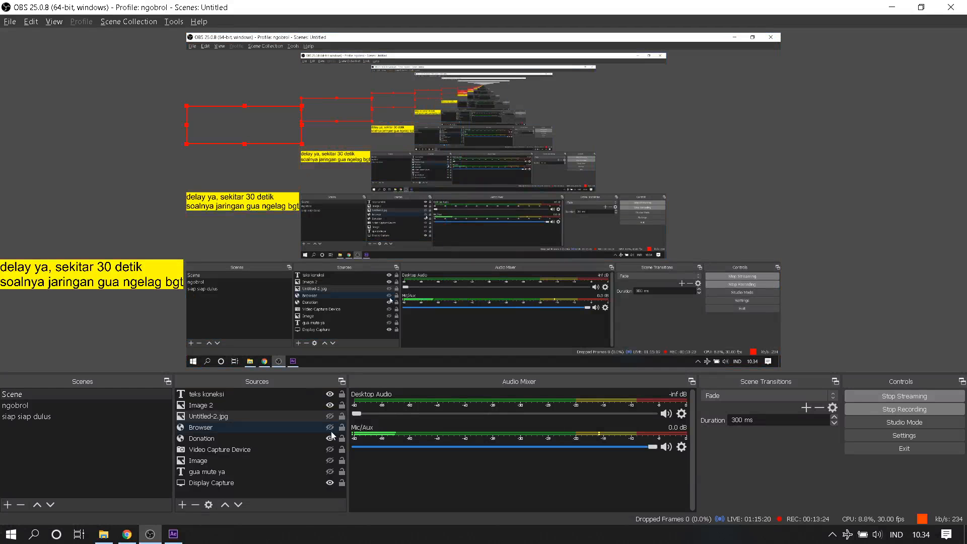
{"action": "left_click", "coordinate": [323, 439]}
{"action": "left_click", "coordinate": [330, 395]}
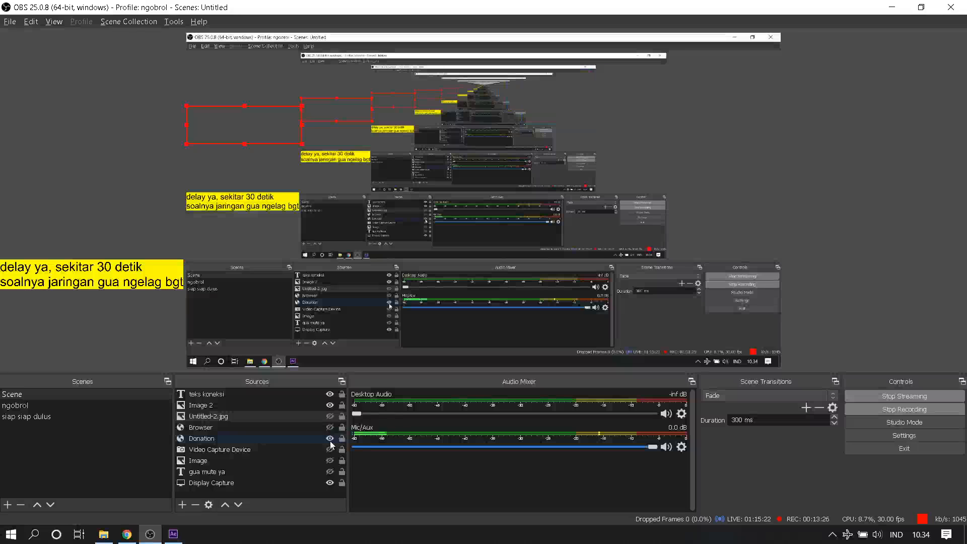
{"action": "left_click", "coordinate": [330, 396]}
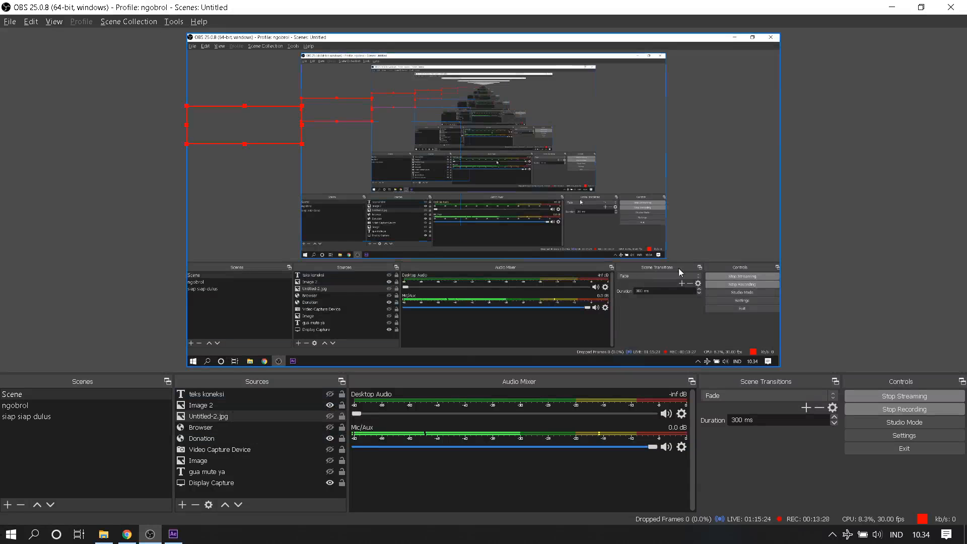
{"action": "key", "text": "alt+Tab"}
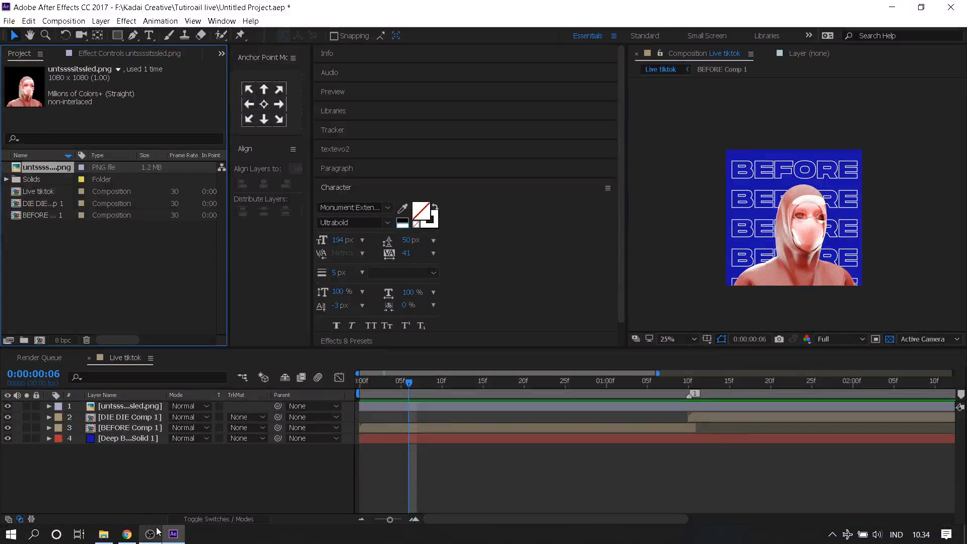
- Create a 1080 x 1080 px composition named BLUR at 30 fps with a duration of 0:00:04:24
{"action": "left_click", "coordinate": [40, 192]}
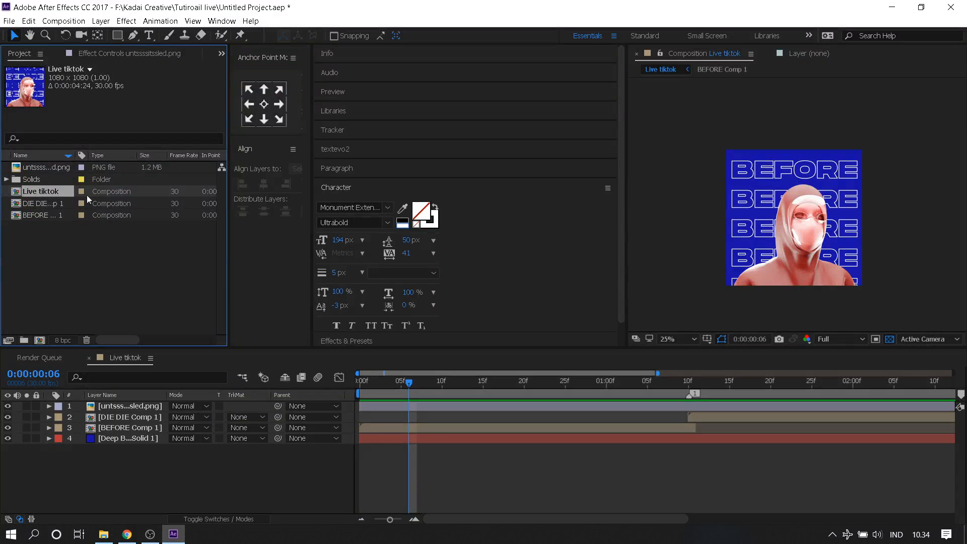
{"action": "left_click", "coordinate": [64, 21]}
{"action": "left_click", "coordinate": [126, 41]}
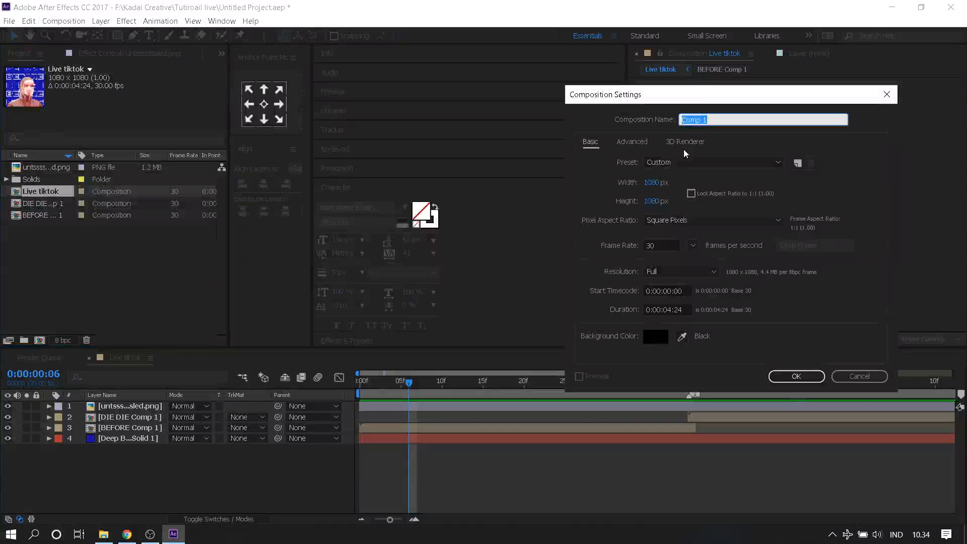
{"action": "type", "text": "BLU"}
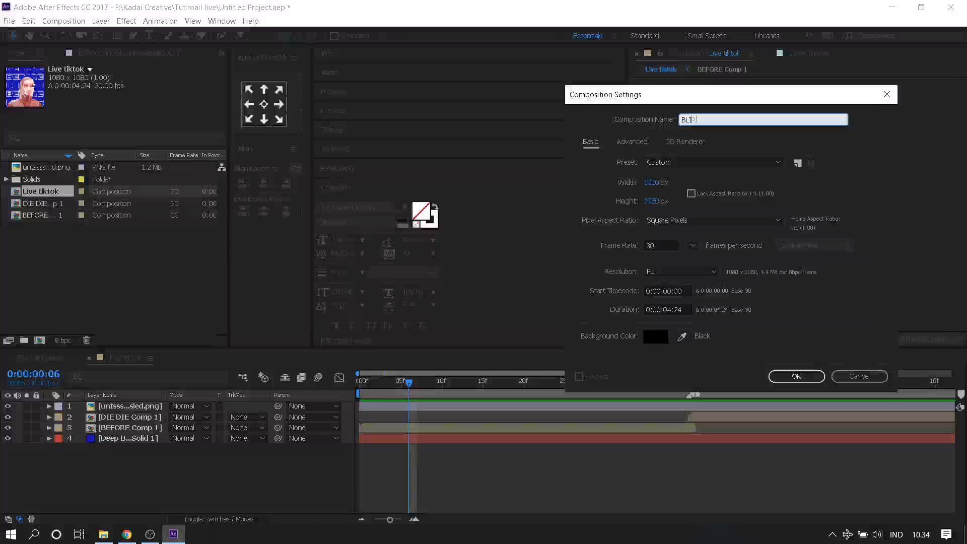
{"action": "type", "text": "R"}
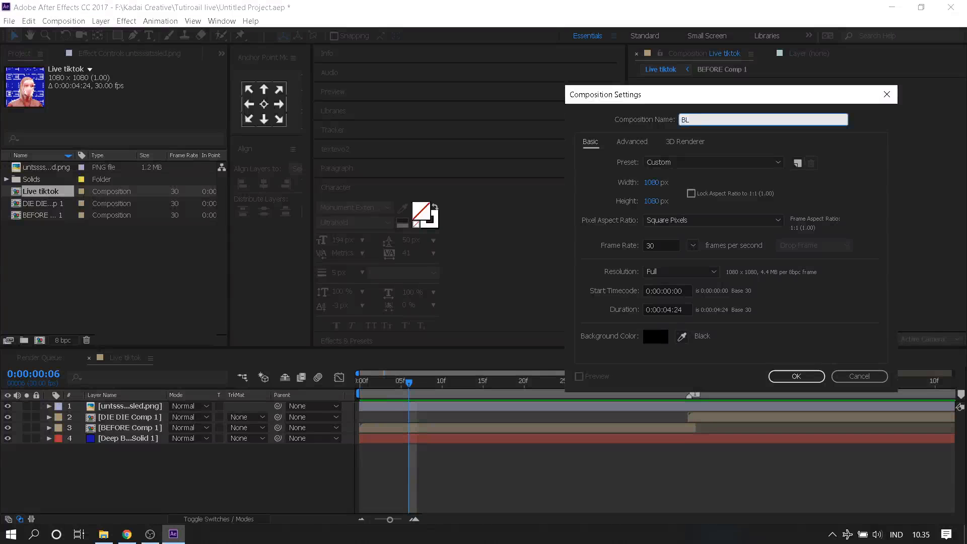
{"action": "key", "text": "Return"}
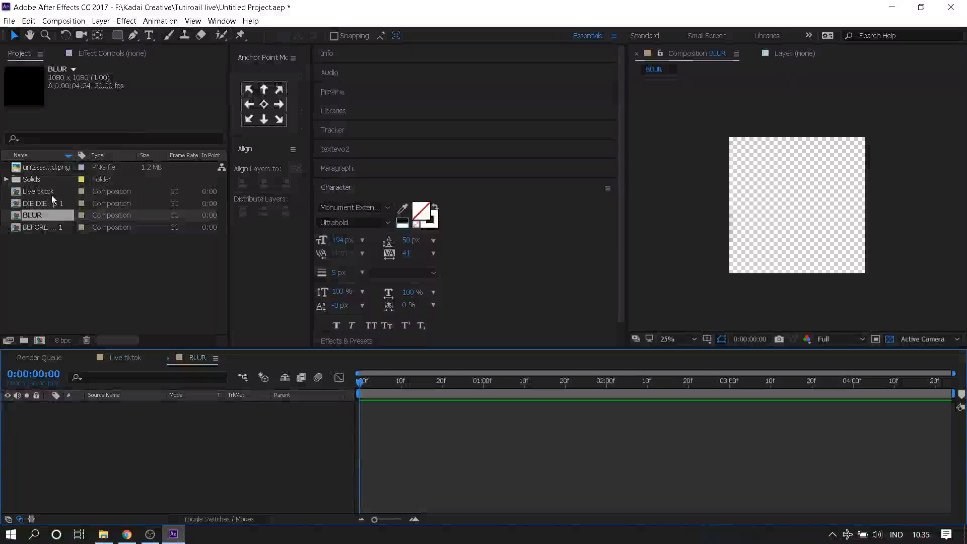
- Add the Live tiktok composition to BLUR as a layer, and fit the BLUR preview up to 100%
{"action": "left_click_drag", "start_coordinate": [84, 194], "coordinate": [149, 431]}
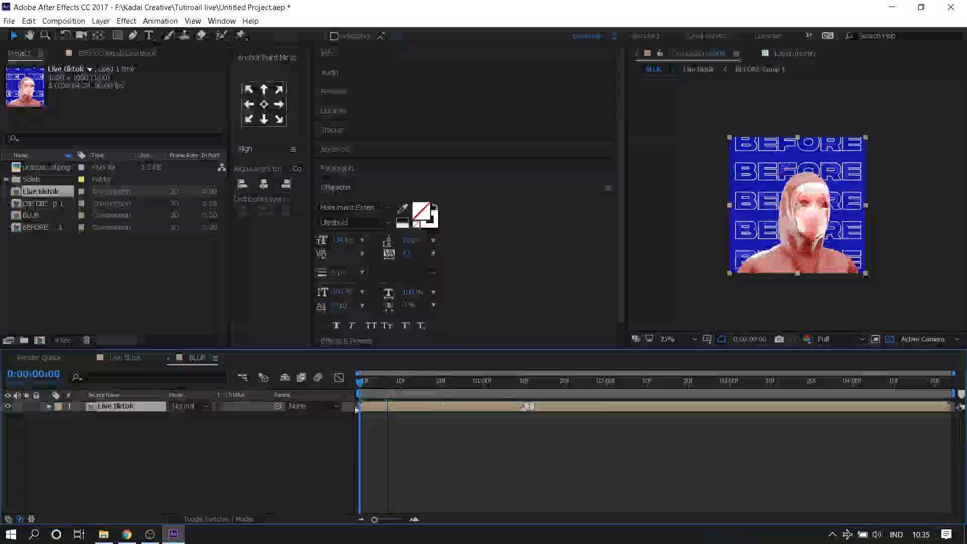
{"action": "double_click", "coordinate": [126, 406]}
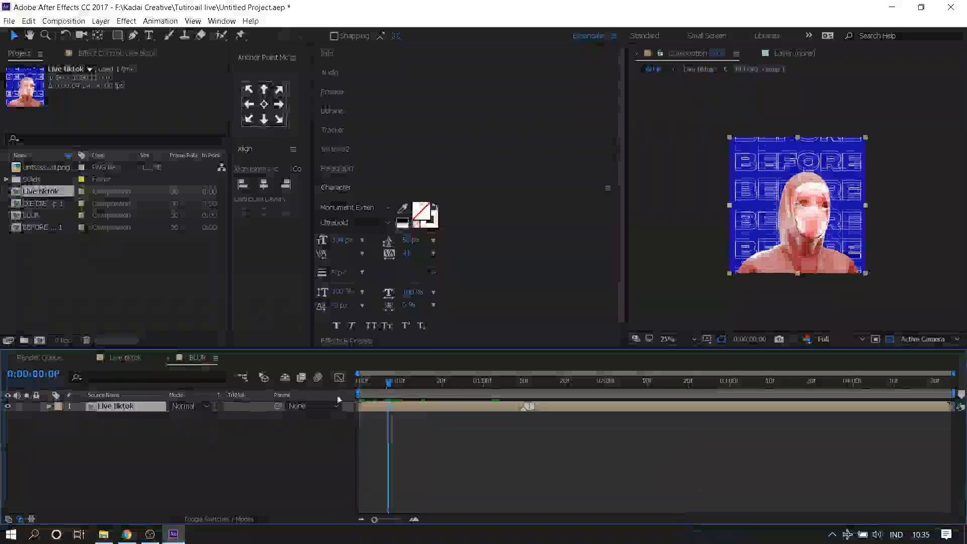
{"action": "left_click", "coordinate": [673, 339]}
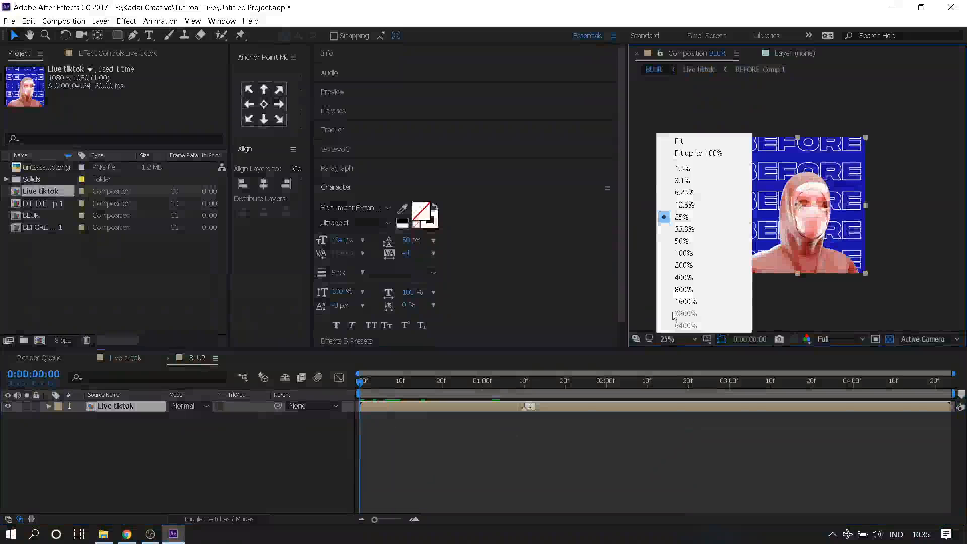
{"action": "left_click", "coordinate": [699, 153]}
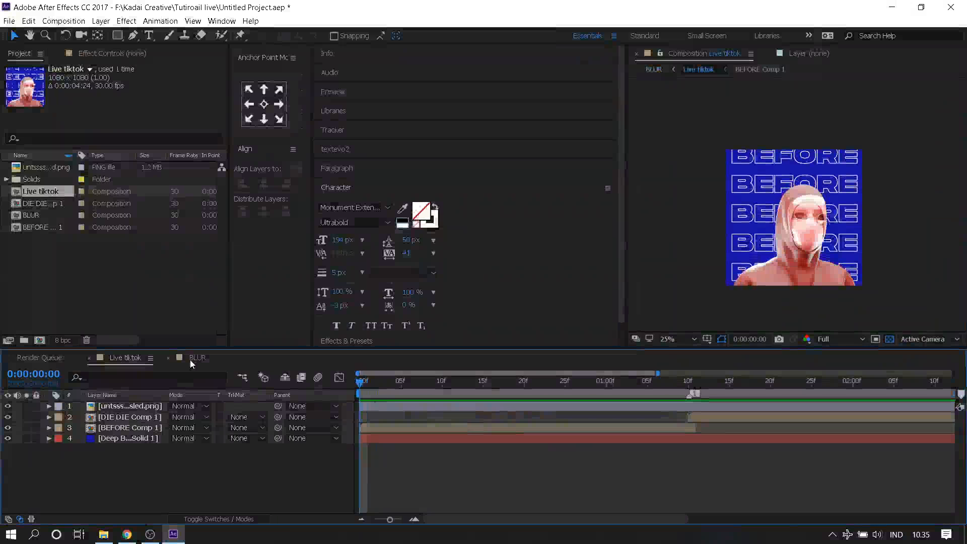
{"action": "left_click", "coordinate": [190, 359]}
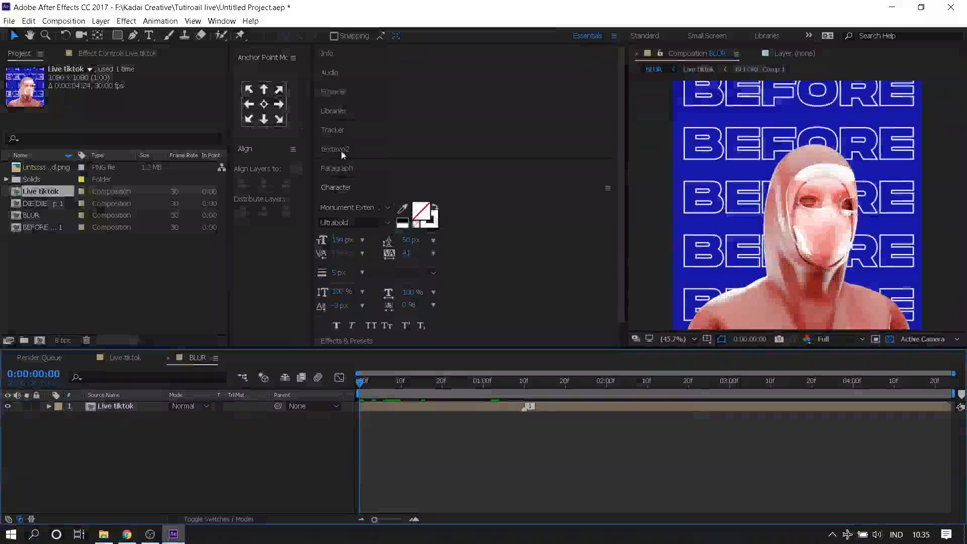
- Find the Gaussian Blur effect by searching for gau, and apply it to the Live tiktok layer in BLUR
{"action": "left_click", "coordinate": [349, 170]}
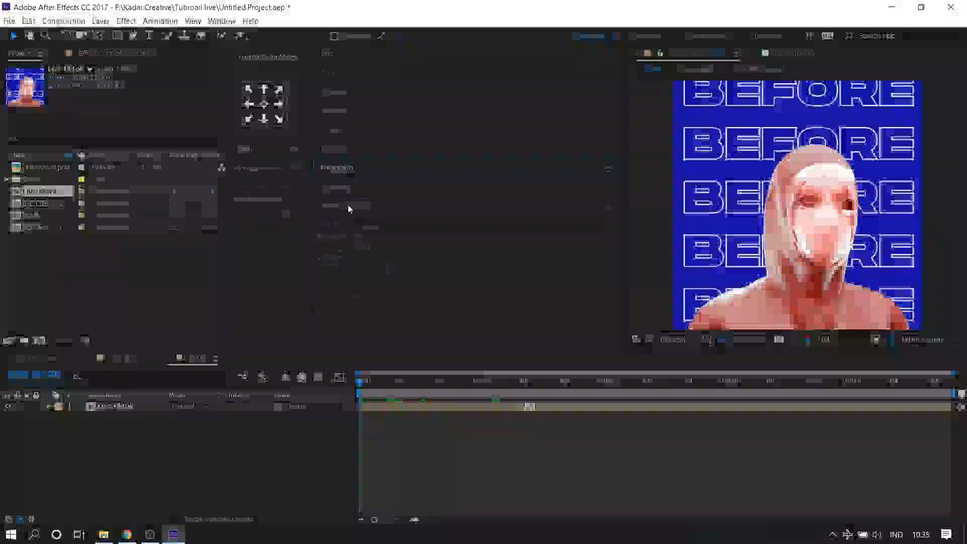
{"action": "left_click", "coordinate": [362, 222]}
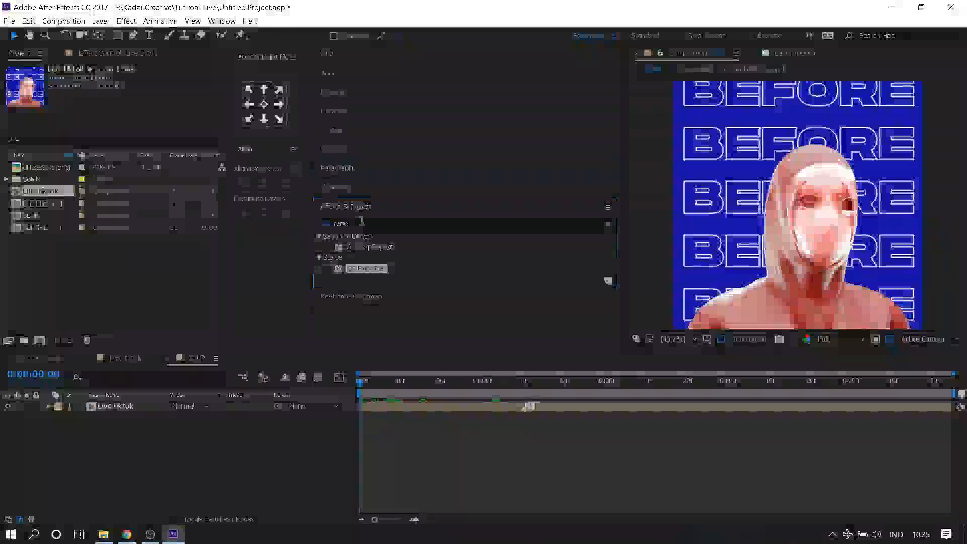
{"action": "type", "text": "bl"}
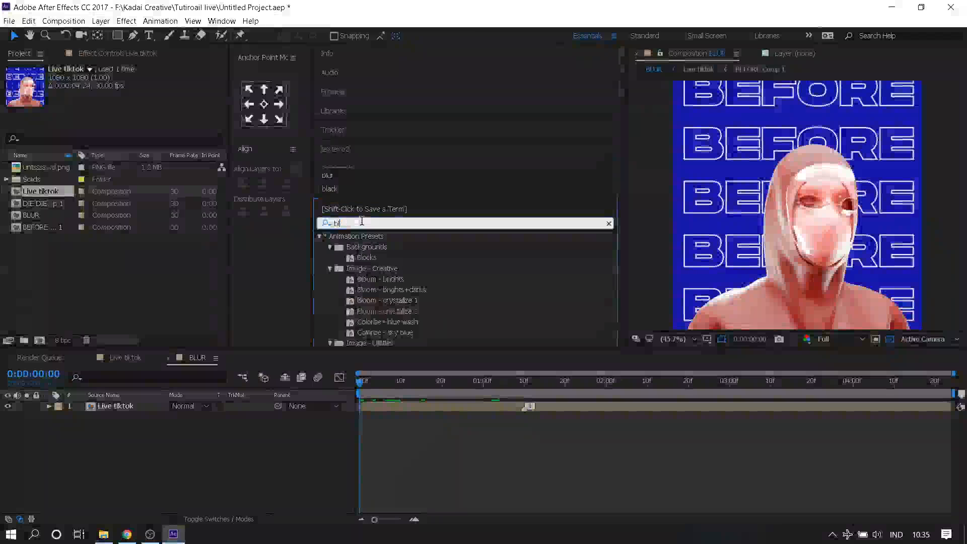
{"action": "type", "text": "ur"}
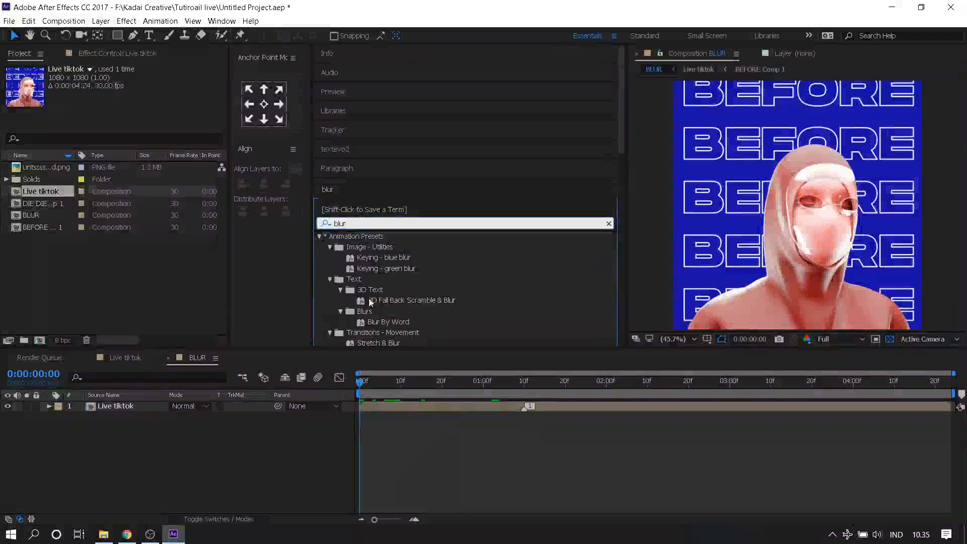
{"action": "type", "text": " g"}
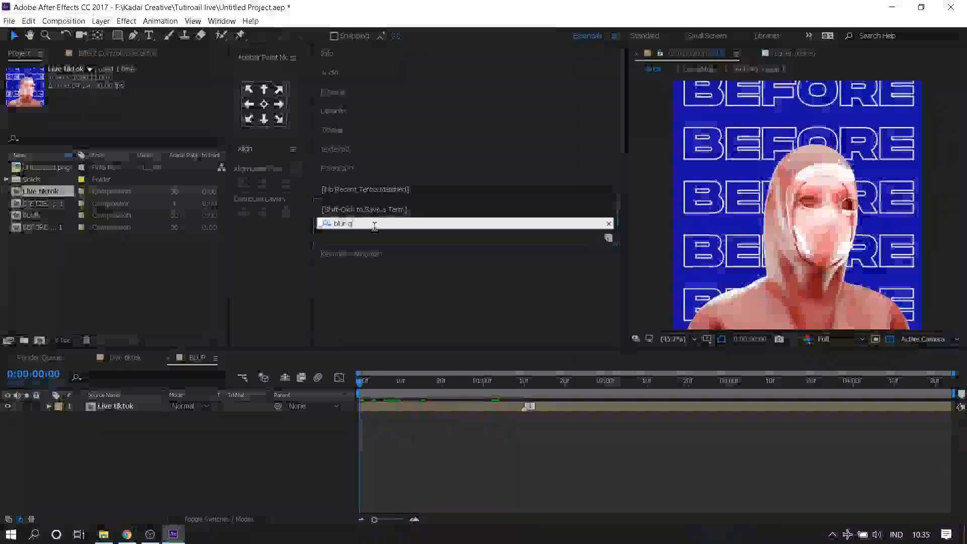
{"action": "left_click", "coordinate": [375, 226]}
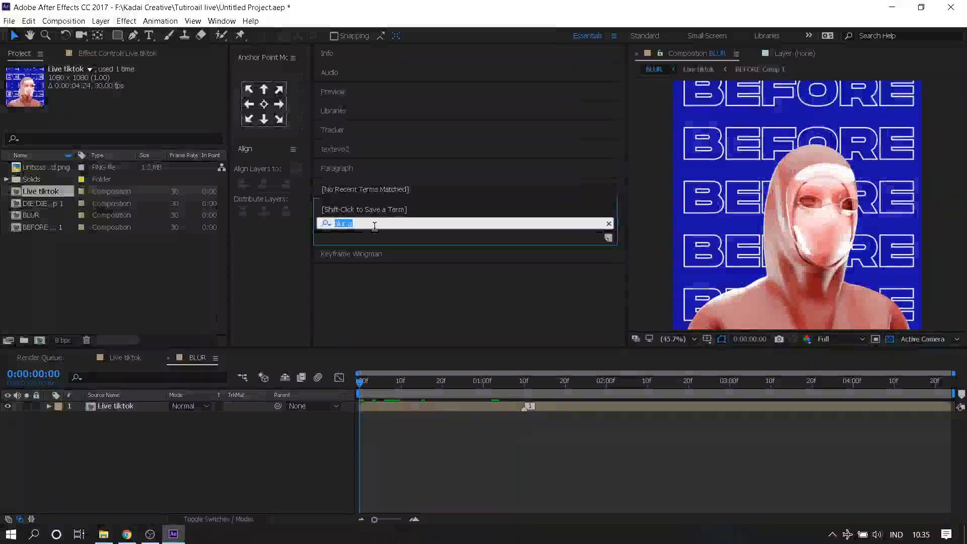
{"action": "type", "text": "gau"}
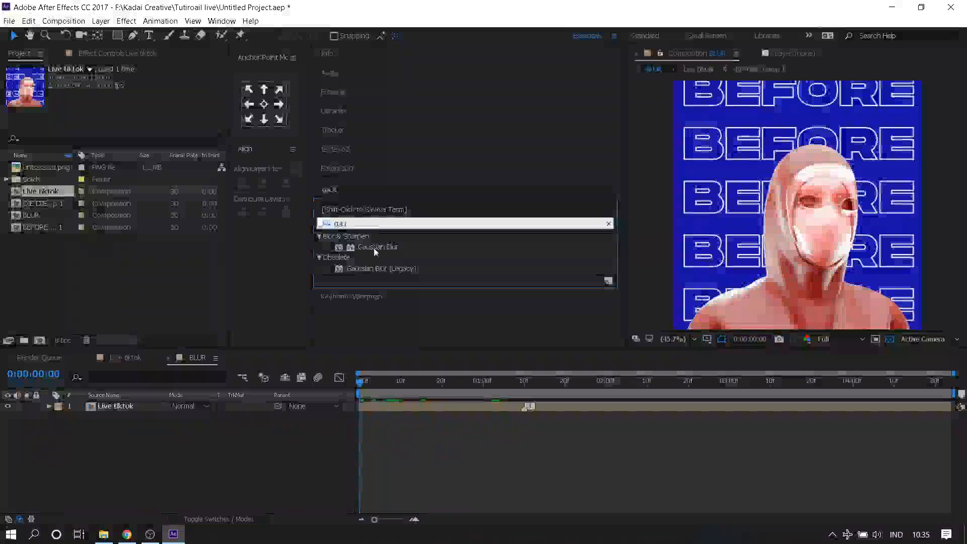
{"action": "left_click_drag", "start_coordinate": [376, 252], "coordinate": [150, 406]}
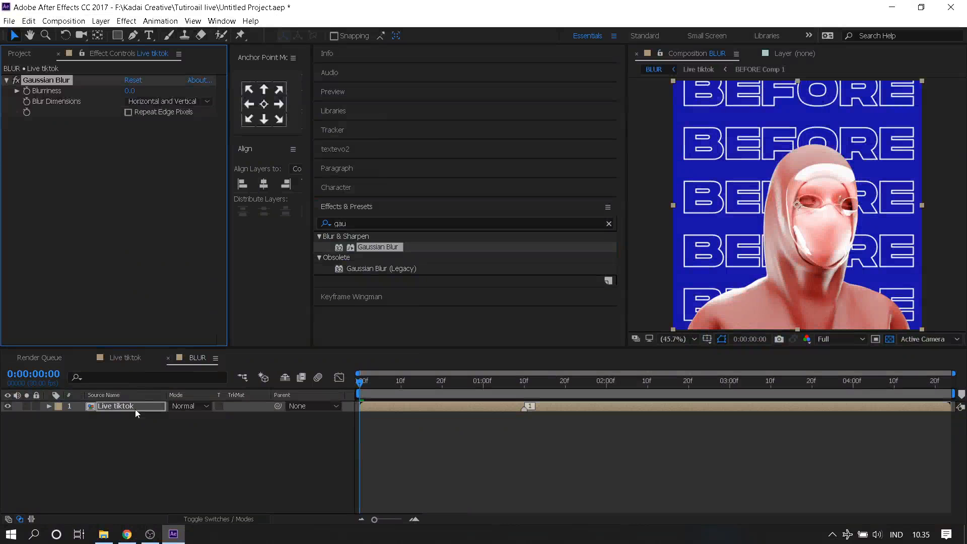
{"action": "left_click", "coordinate": [134, 422]}
{"action": "left_click", "coordinate": [124, 407]}
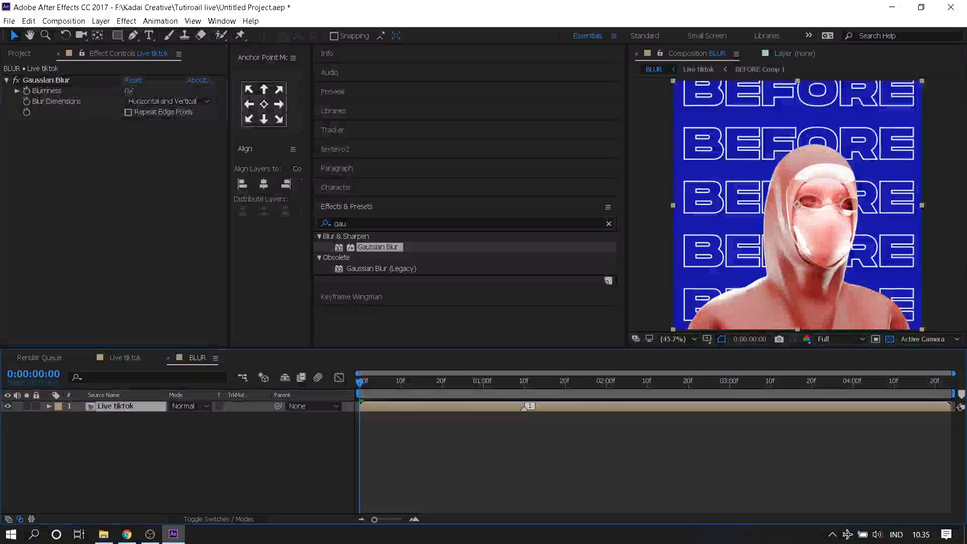
- Set the Blurriness of the Live tiktok layer's Gaussian Blur to 37.2
{"action": "left_click_drag", "start_coordinate": [129, 90], "coordinate": [431, 102]}
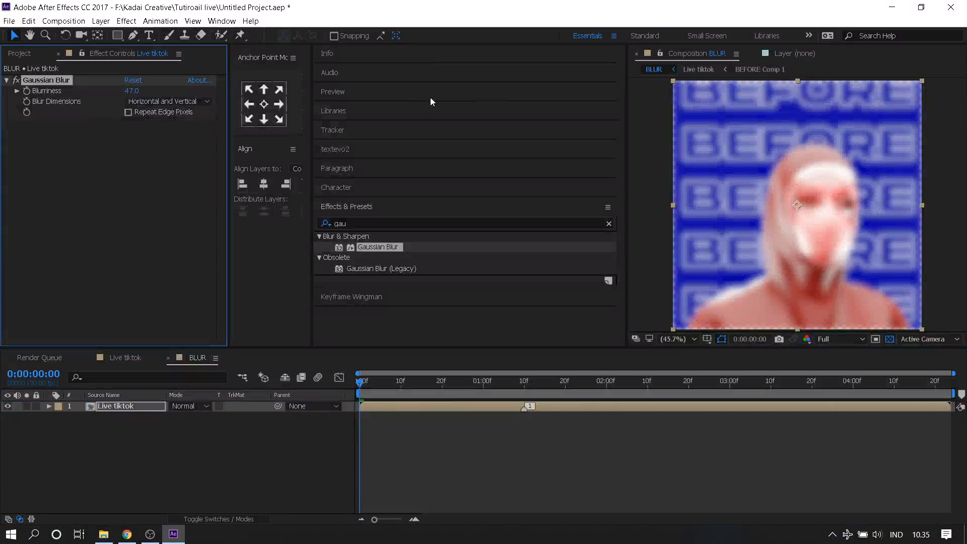
{"action": "left_click_drag", "start_coordinate": [134, 92], "coordinate": [74, 102]}
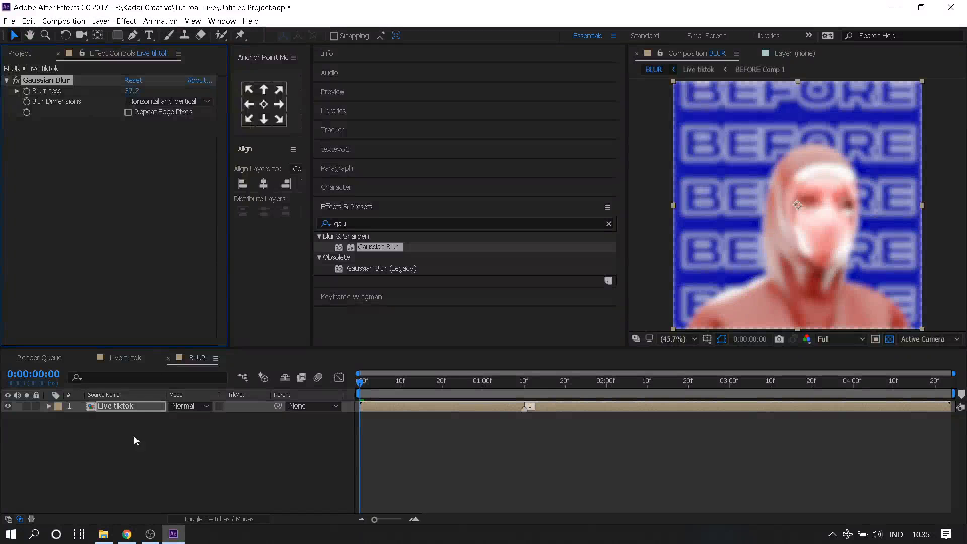
{"action": "left_click", "coordinate": [125, 407]}
- Try to add the BLUR composition as a layer inside the Live tiktok composition
{"action": "left_click", "coordinate": [121, 358]}
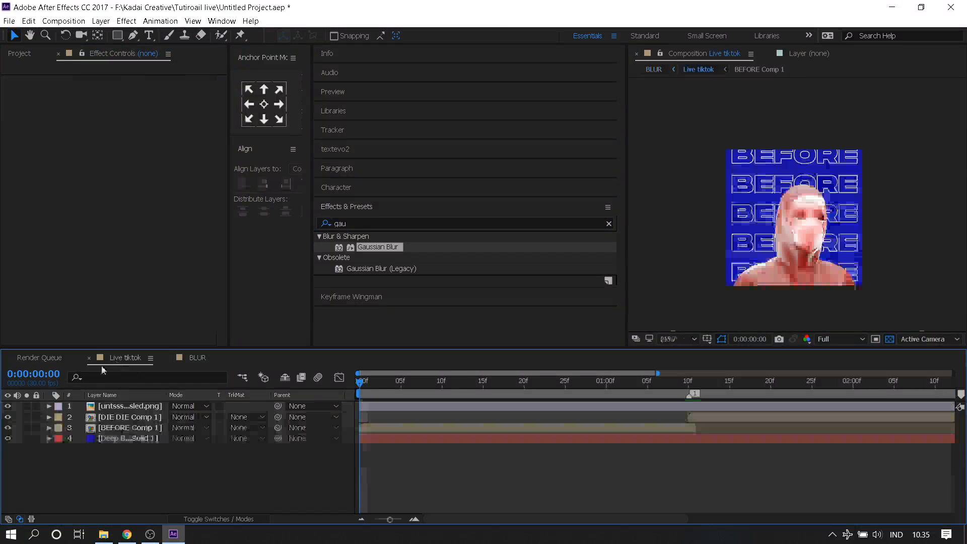
{"action": "left_click", "coordinate": [18, 54]}
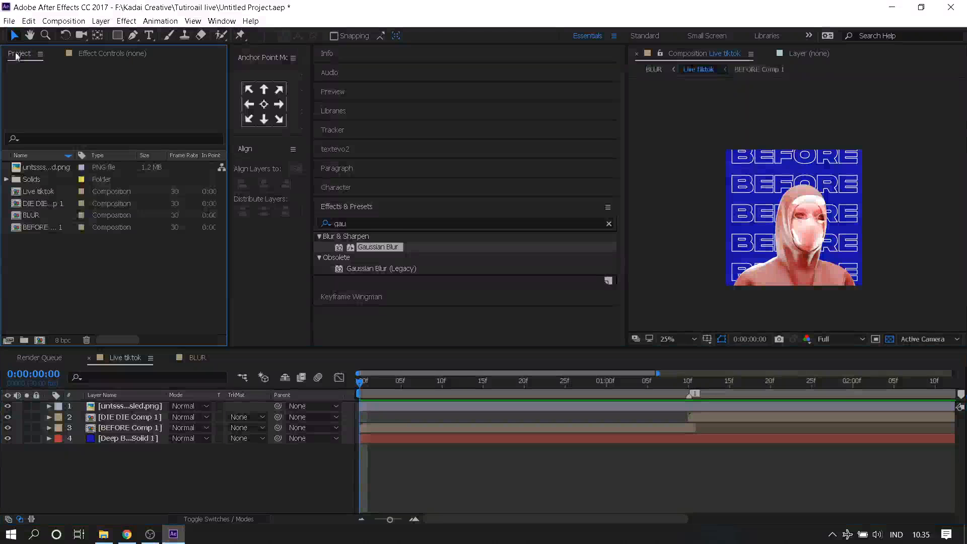
{"action": "left_click", "coordinate": [56, 465]}
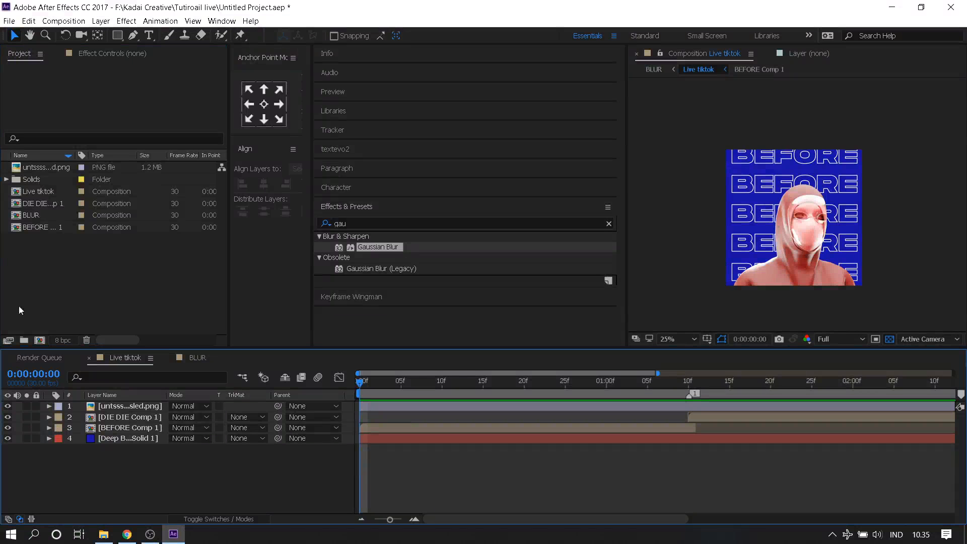
{"action": "left_click_drag", "start_coordinate": [23, 217], "coordinate": [143, 447]}
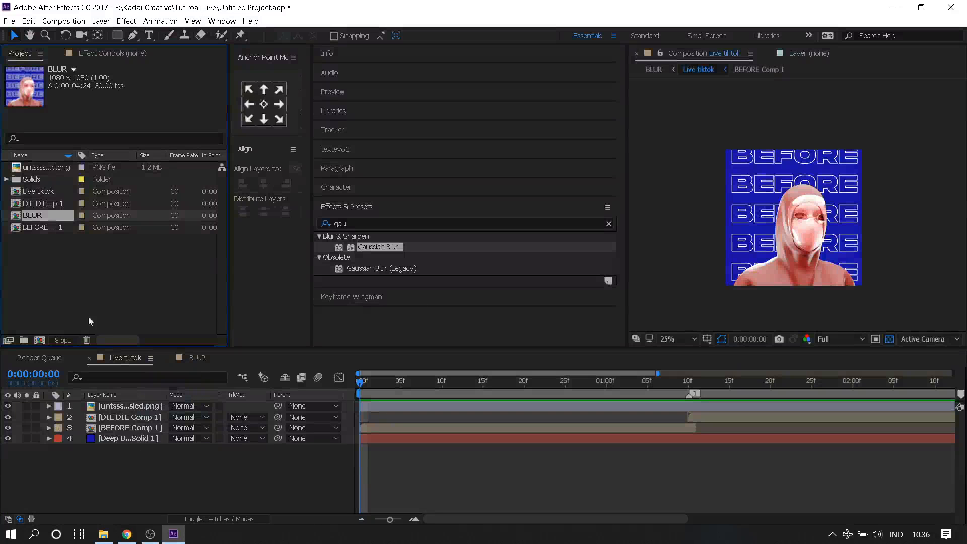
- Duplicate the Live tiktok layer in the BLUR composition and delete the Gaussian Blur effect from the upper copy
{"action": "left_click", "coordinate": [198, 358]}
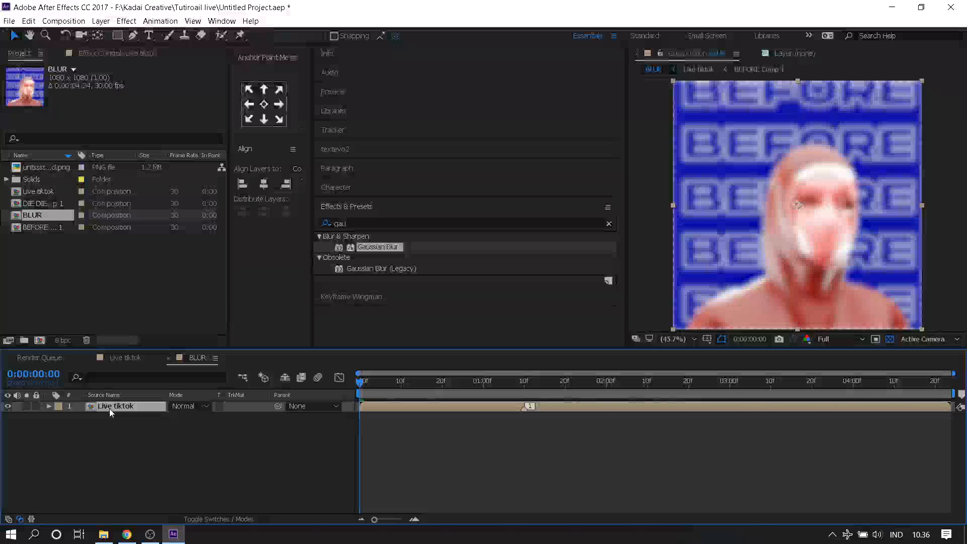
{"action": "key", "text": "ctrl+d"}
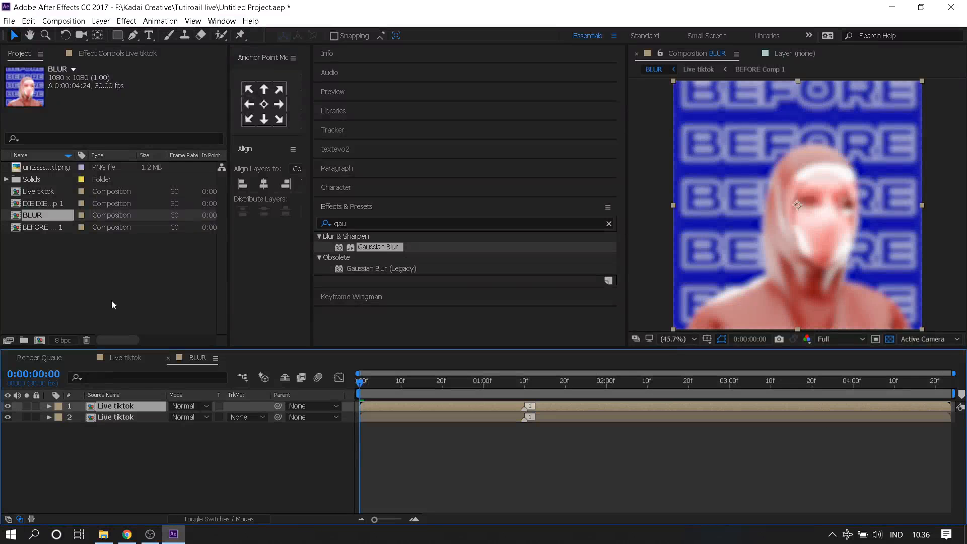
{"action": "left_click", "coordinate": [100, 56]}
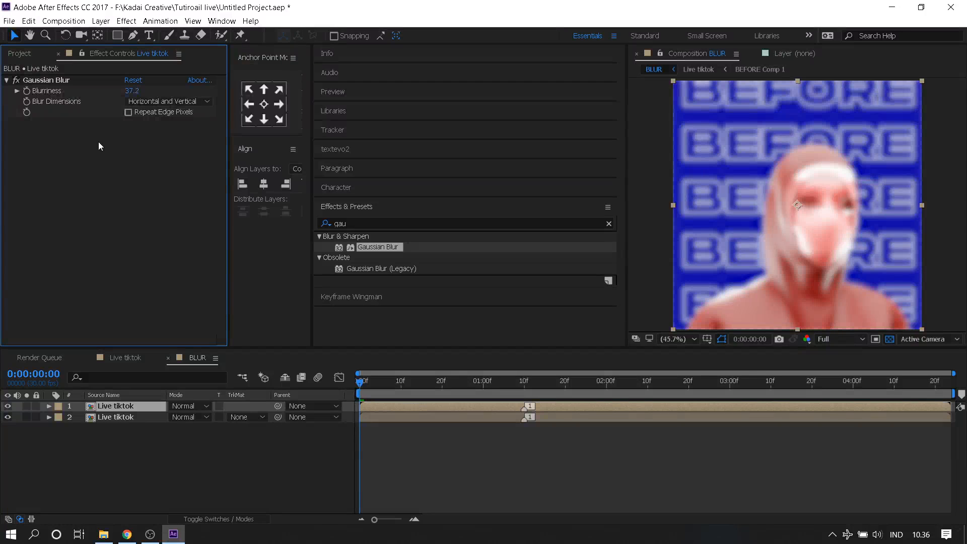
{"action": "right_click", "coordinate": [107, 404]}
{"action": "left_click", "coordinate": [45, 241]}
{"action": "left_click", "coordinate": [34, 80]}
{"action": "key", "text": "Delete"}
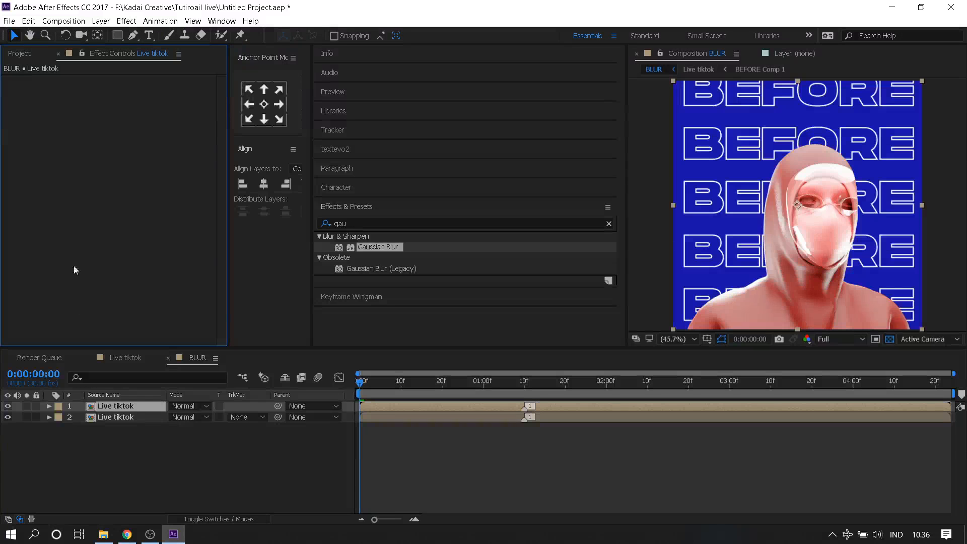
{"action": "left_click", "coordinate": [101, 448]}
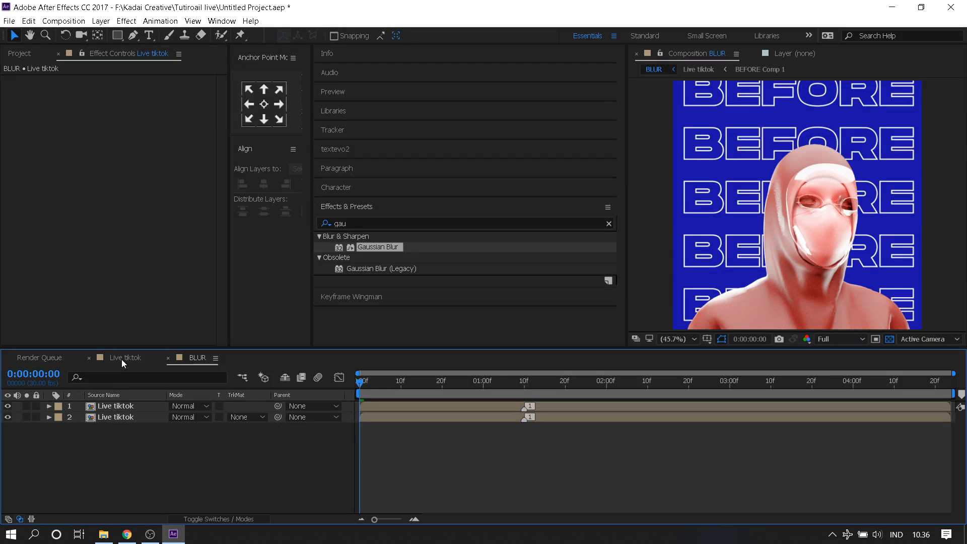
{"action": "left_click", "coordinate": [103, 406]}
{"action": "right_click", "coordinate": [115, 407]}
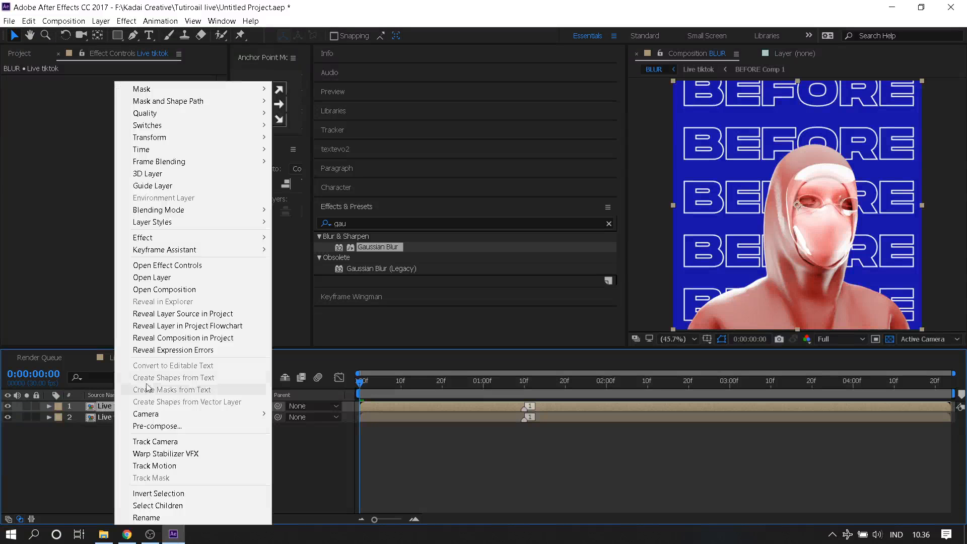
{"action": "left_click", "coordinate": [127, 426]}
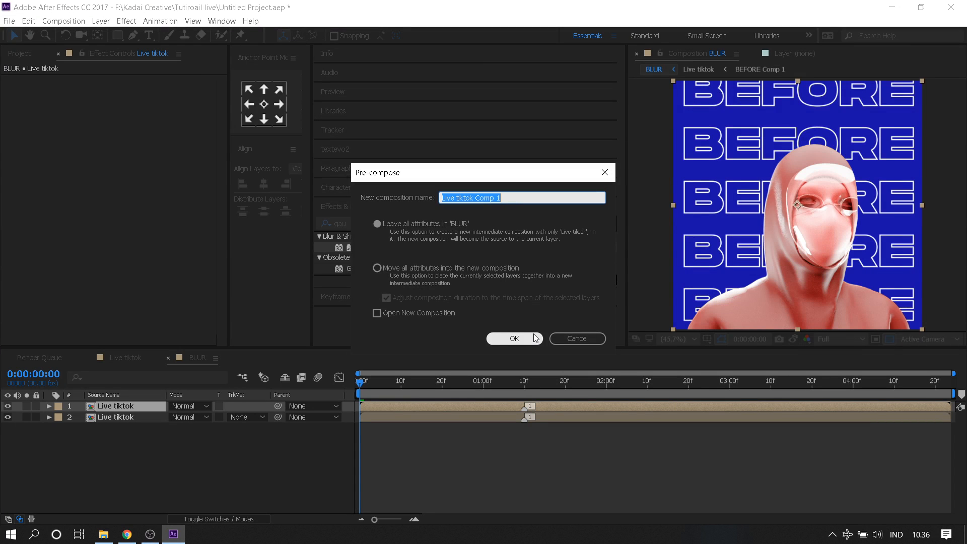
{"action": "left_click", "coordinate": [558, 338]}
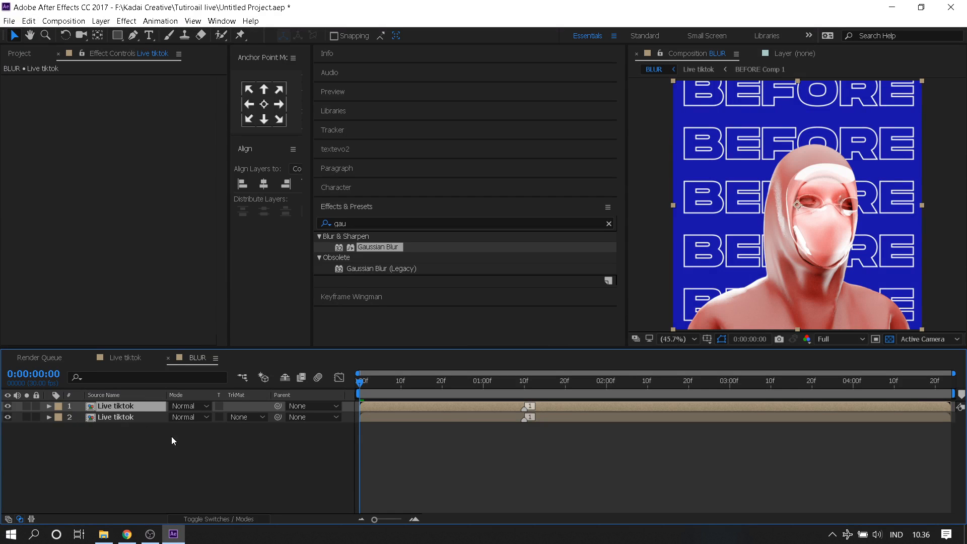
- Pre-compose the top Live tiktok layer as Live tiktok Comp 1, leaving all attributes in BLUR
{"action": "right_click", "coordinate": [107, 408]}
{"action": "left_click", "coordinate": [143, 414]}
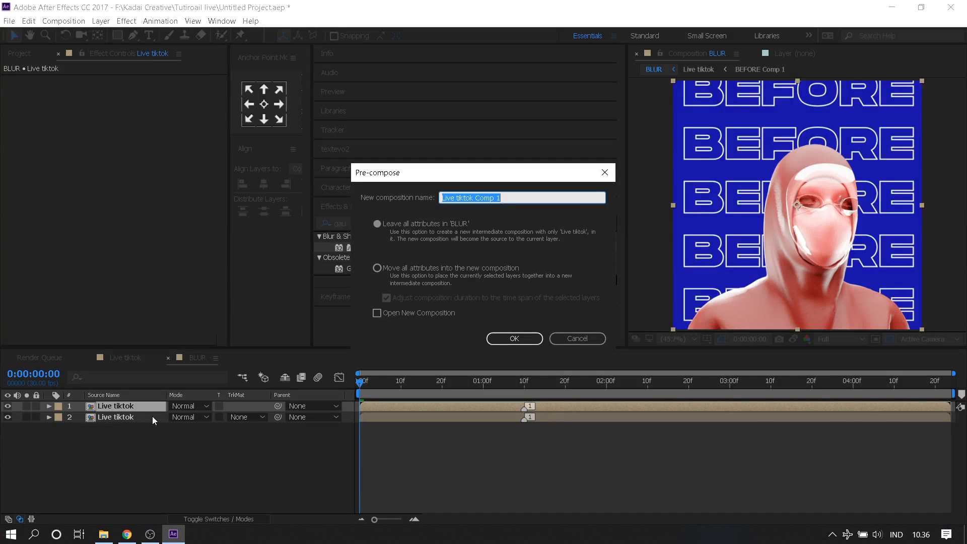
{"action": "key", "text": "Return"}
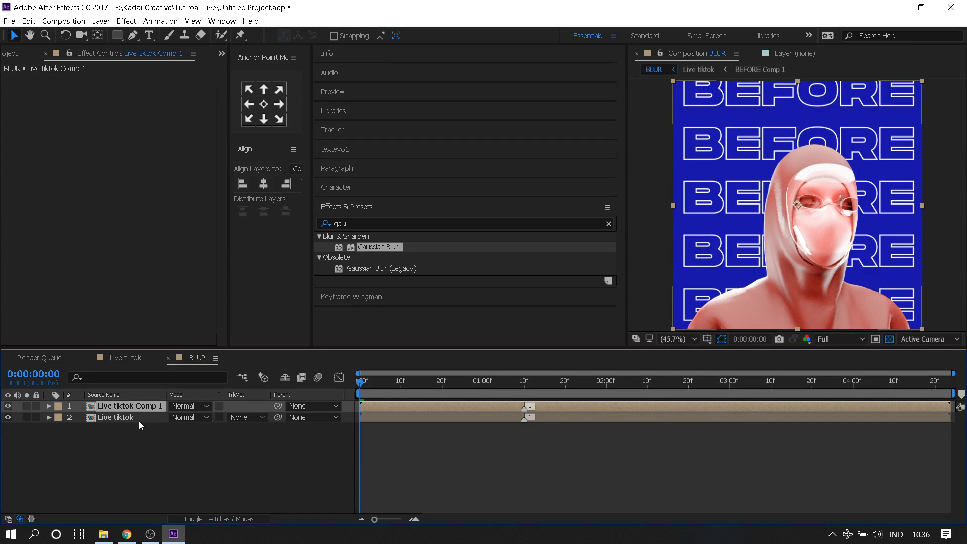
- Open Live tiktok Comp 1 and apply Gaussian Blur to the Live tiktok layer inside it
{"action": "double_click", "coordinate": [120, 404]}
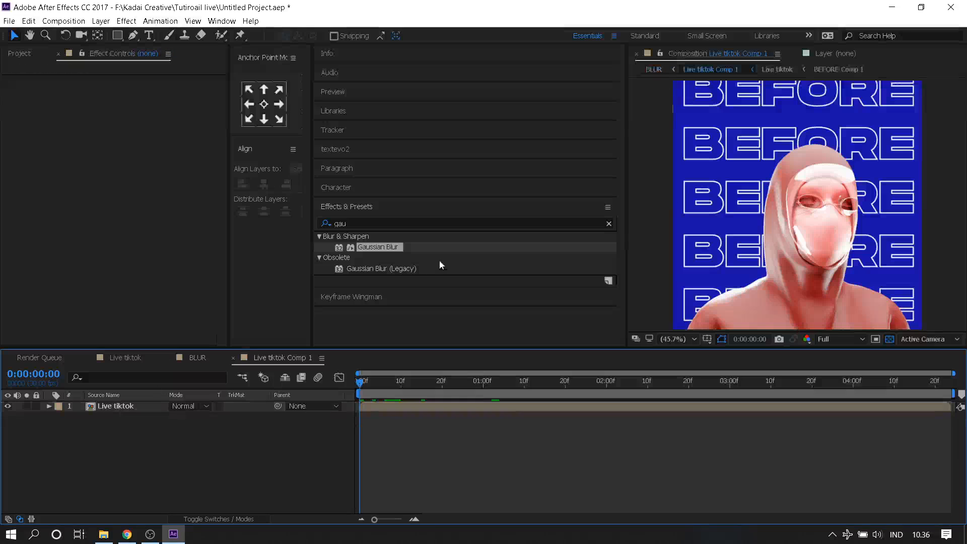
{"action": "left_click_drag", "start_coordinate": [396, 247], "coordinate": [125, 408]}
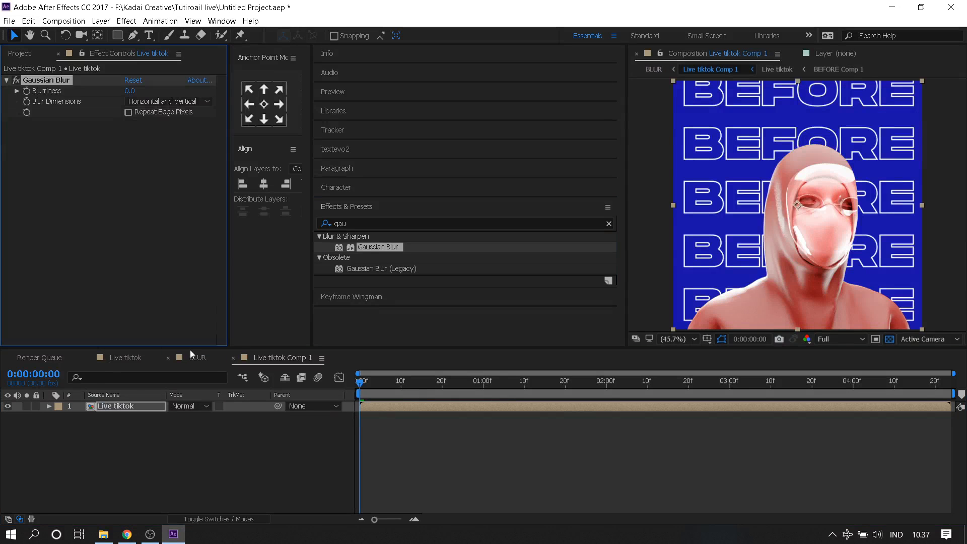
- Go back to the BLUR composition and remove the Gaussian Blur from the lower Live tiktok layer
{"action": "left_click", "coordinate": [192, 355]}
{"action": "left_click", "coordinate": [129, 416]}
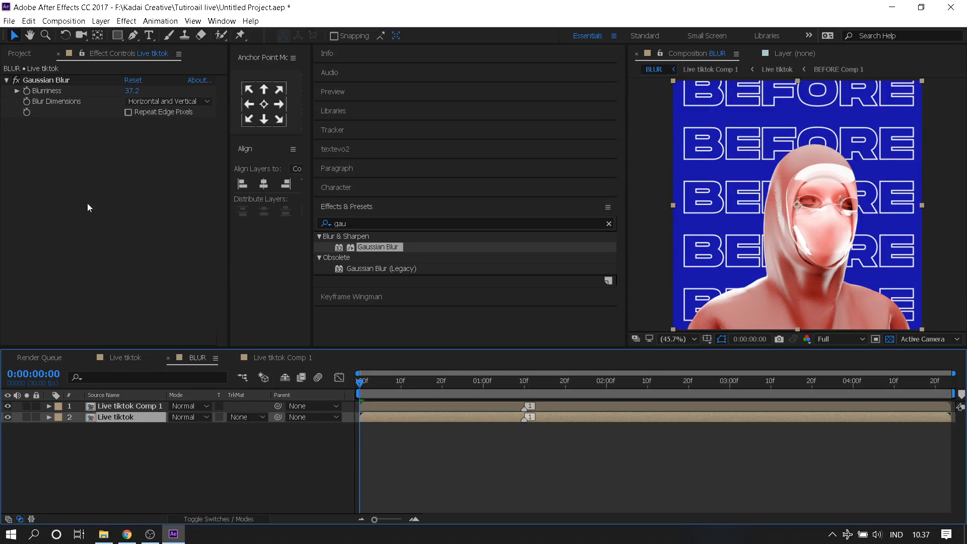
{"action": "left_click", "coordinate": [33, 80]}
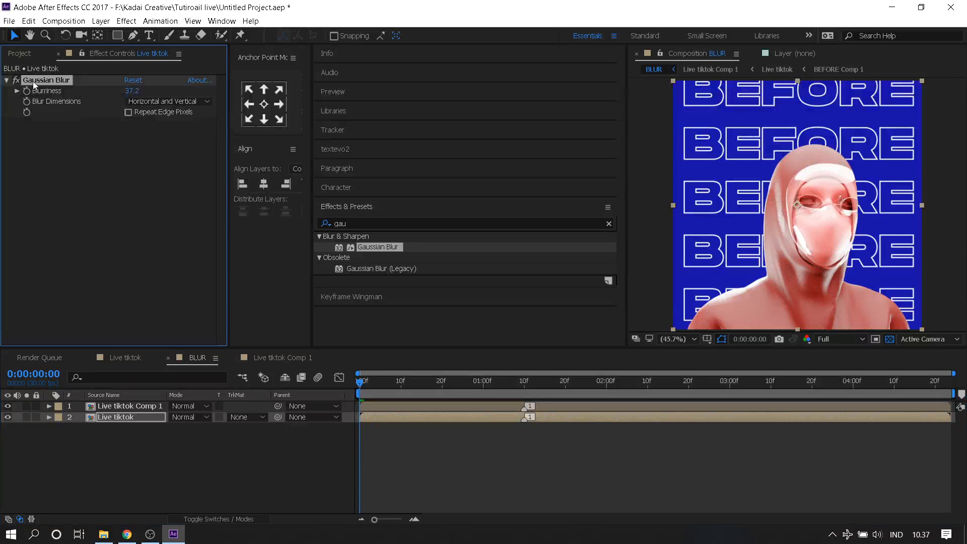
- Raise the Gaussian Blur's Blurriness on the Live tiktok layer inside Live tiktok Comp 1 until the image is strongly blurred
{"action": "double_click", "coordinate": [132, 404]}
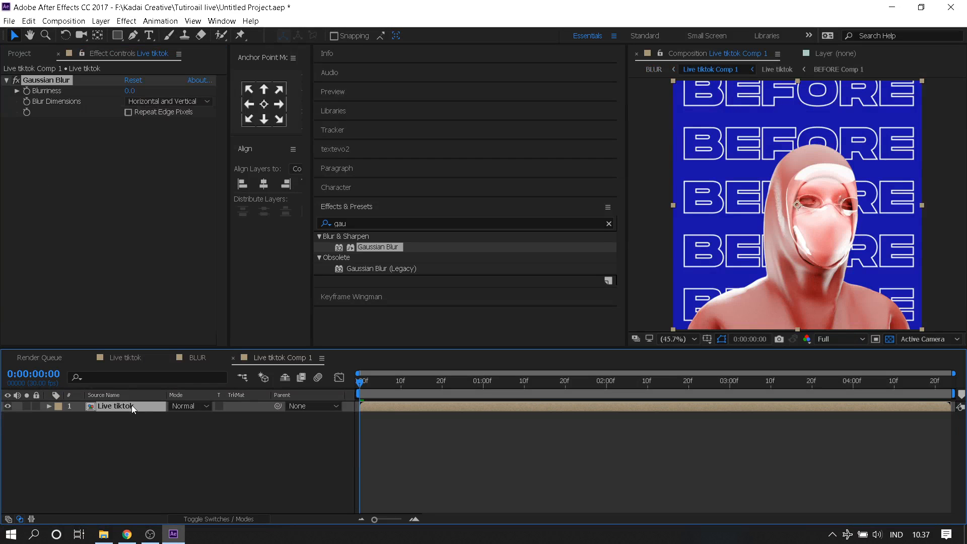
{"action": "left_click", "coordinate": [131, 405]}
{"action": "left_click", "coordinate": [194, 357]}
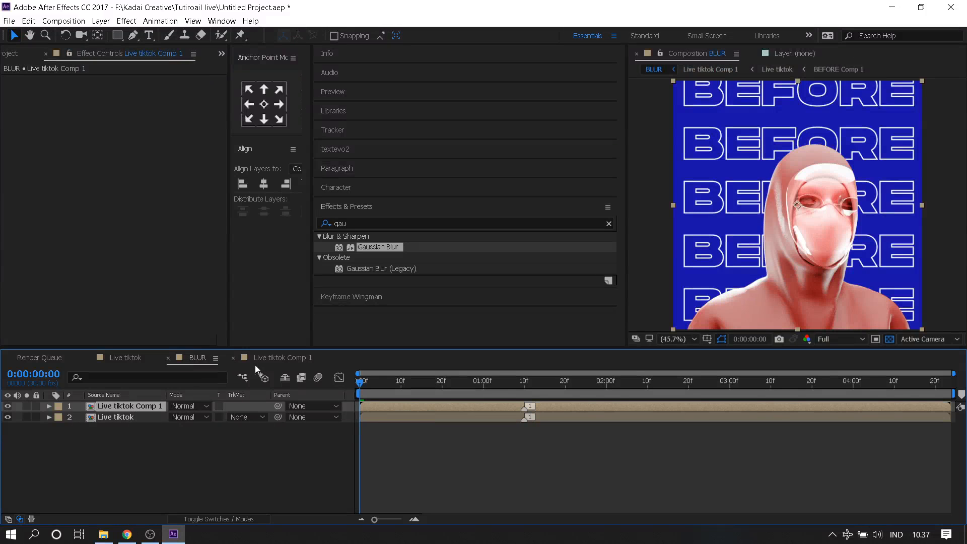
{"action": "left_click", "coordinate": [75, 225]}
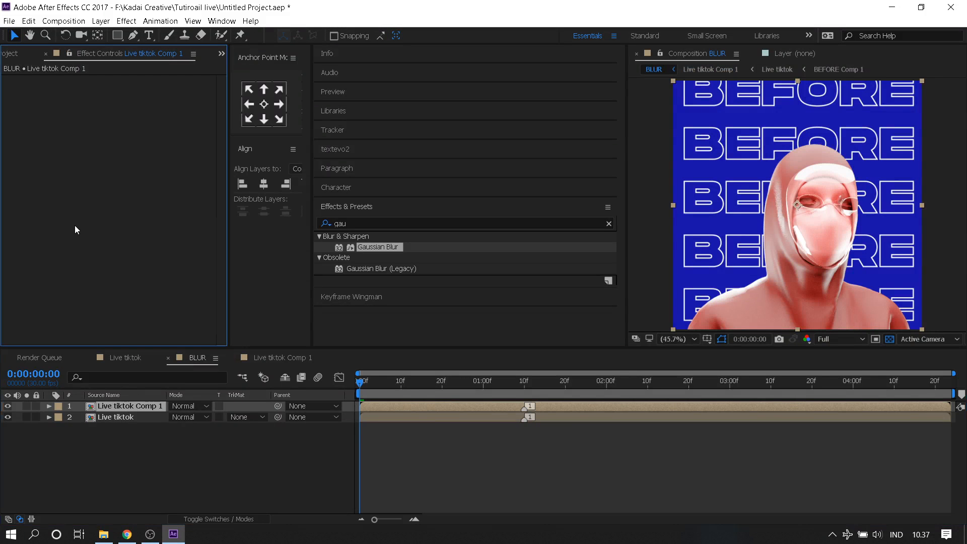
{"action": "double_click", "coordinate": [141, 406]}
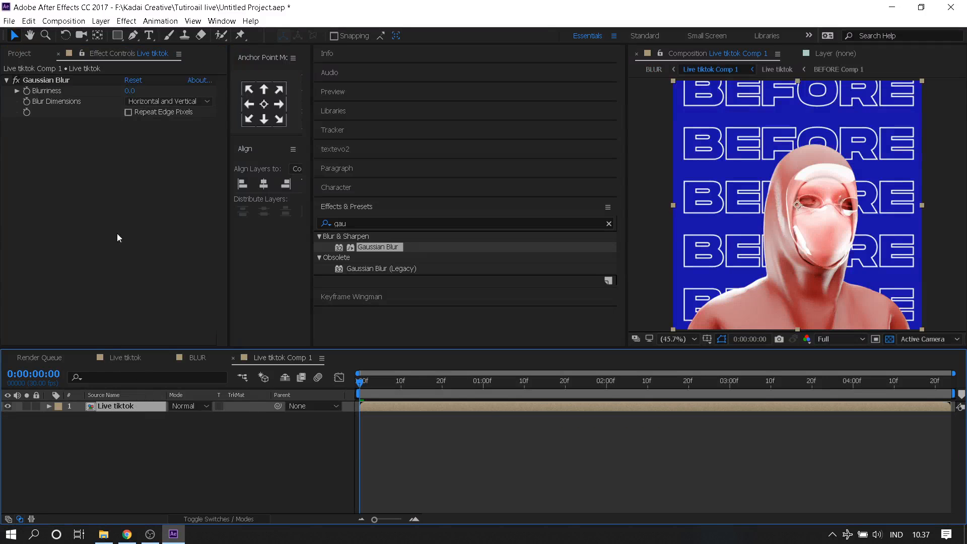
{"action": "left_click_drag", "start_coordinate": [130, 91], "coordinate": [149, 91]}
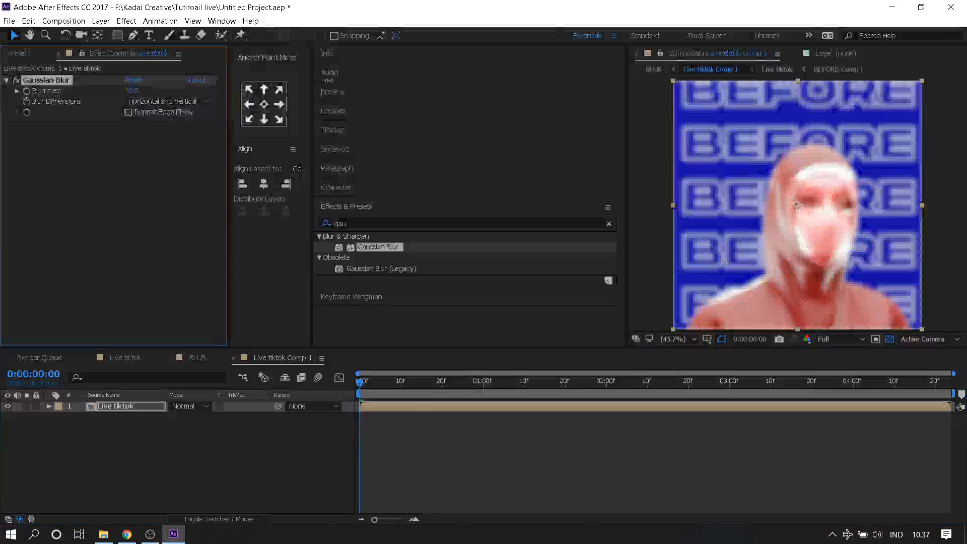
- Return to the BLUR composition and check the lower Live tiktok layer by toggling layer visibility off and on
{"action": "left_click", "coordinate": [195, 357]}
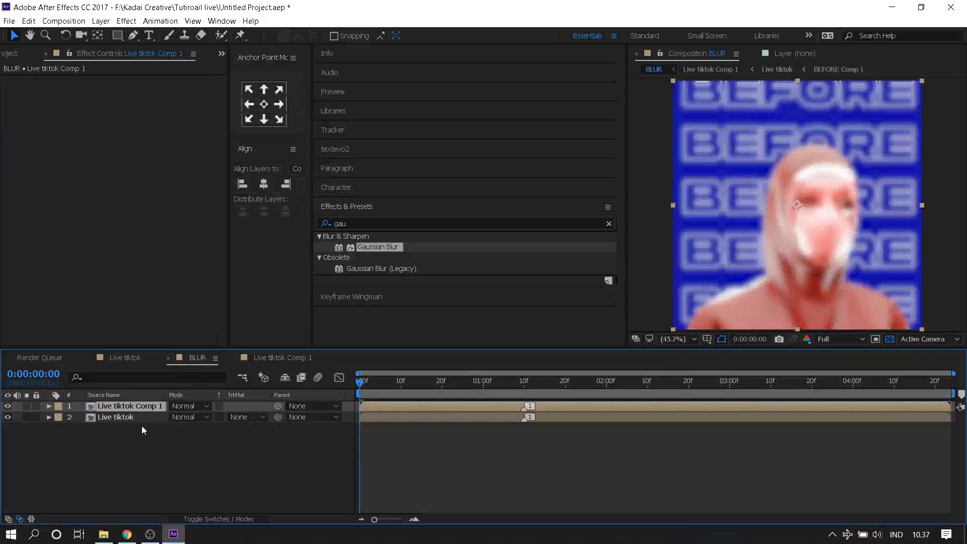
{"action": "left_click", "coordinate": [126, 417]}
{"action": "left_click", "coordinate": [8, 414]}
{"action": "left_click", "coordinate": [8, 414]}
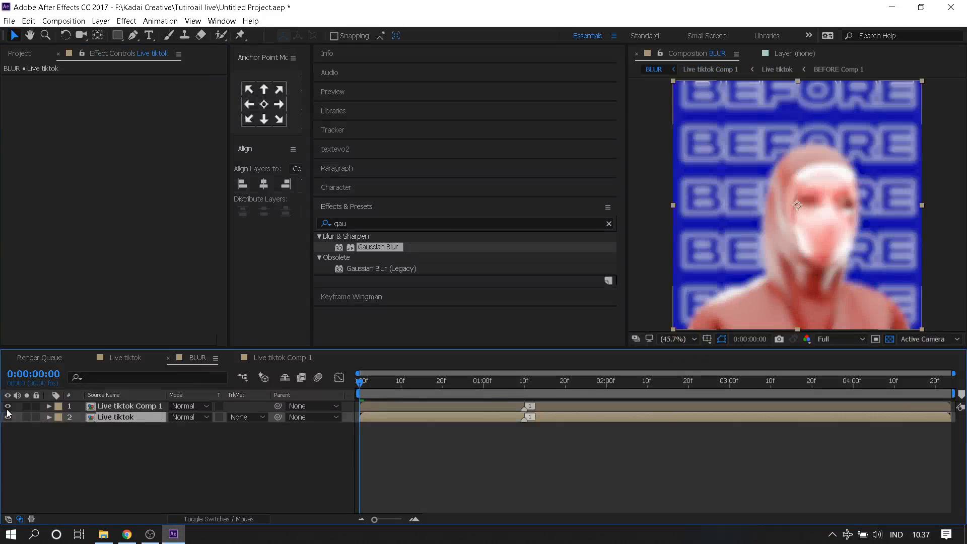
- Draw a rectangular mask around the figure's face on the Live tiktok Comp 1 layer and examine the masked blur's edges
{"action": "left_click", "coordinate": [113, 407]}
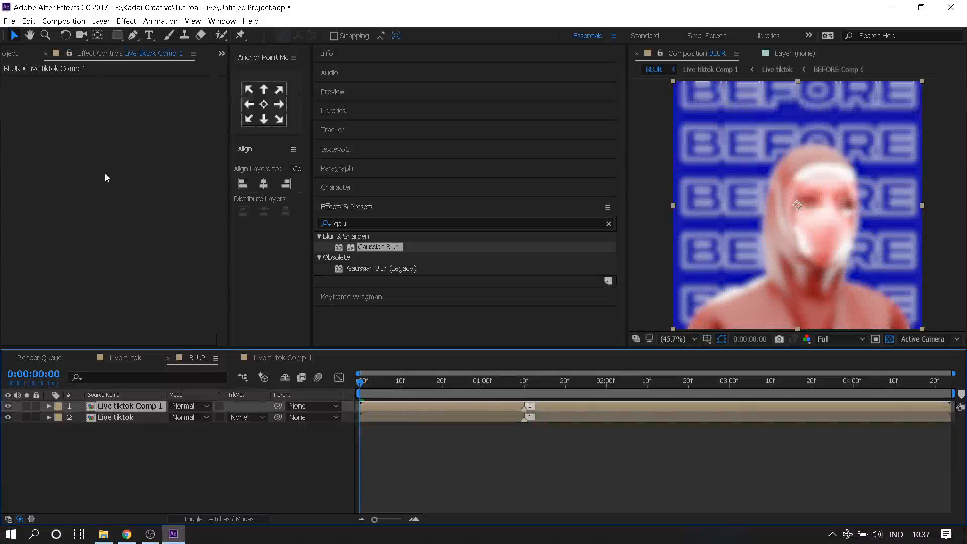
{"action": "left_click", "coordinate": [117, 35]}
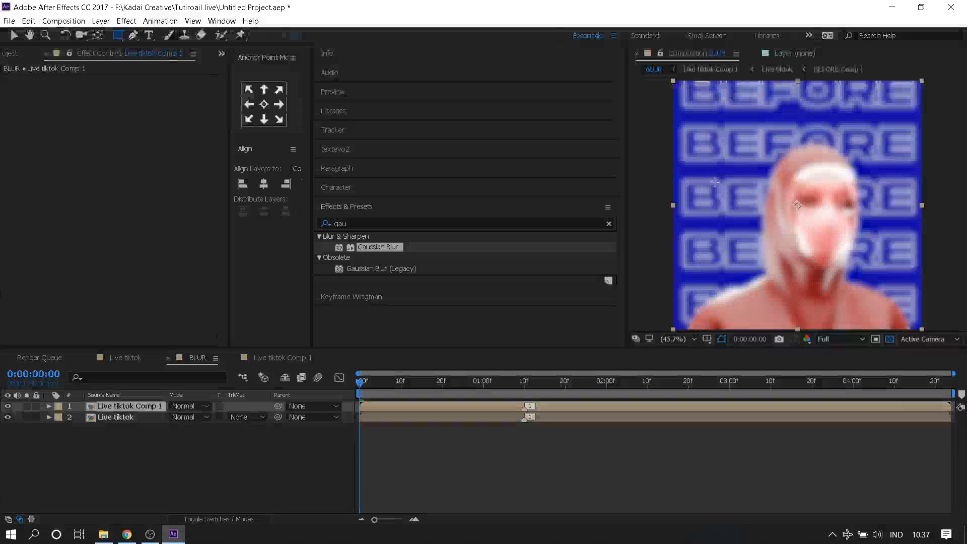
{"action": "mouse_move", "coordinate": [715, 182]}
{"action": "left_mouse_down"}
{"action": "mouse_move", "coordinate": [858, 301]}
{"action": "mouse_move", "coordinate": [887, 285]}
{"action": "left_mouse_up"}
{"action": "left_click", "coordinate": [14, 35]}
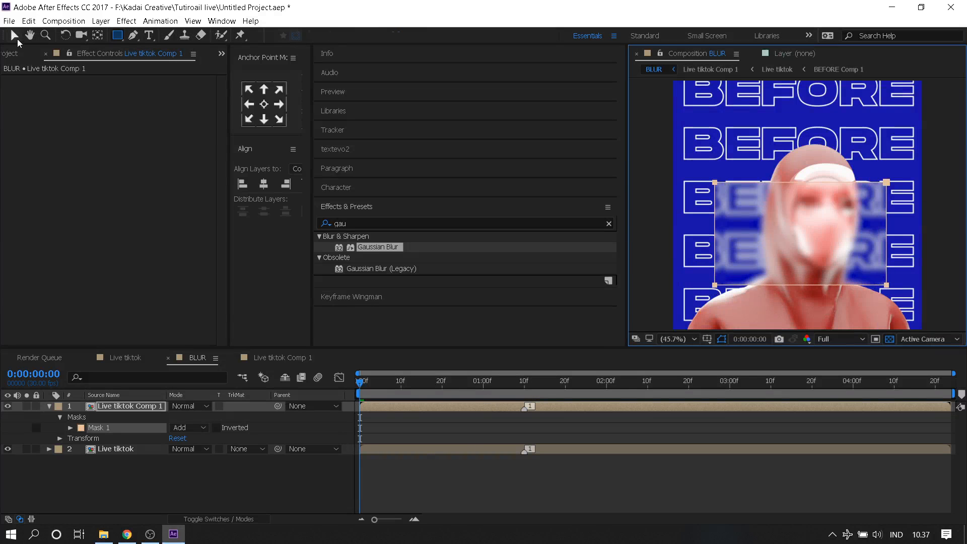
{"action": "left_click", "coordinate": [739, 318]}
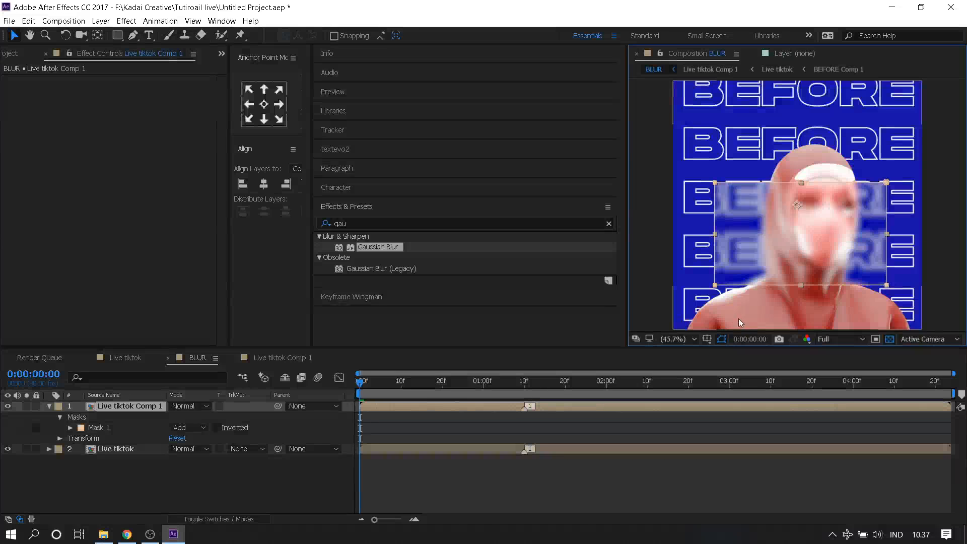
{"action": "left_click", "coordinate": [657, 263]}
{"action": "scroll", "coordinate": [735, 235], "scroll_direction": "up", "scroll_amount": 1}
{"action": "scroll", "coordinate": [734, 233], "scroll_direction": "up", "scroll_amount": 1}
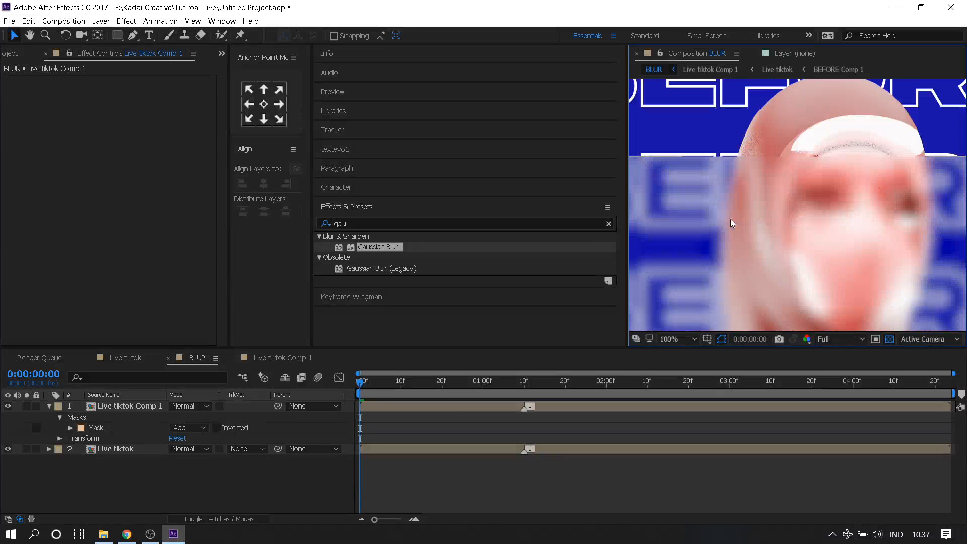
{"action": "scroll", "coordinate": [730, 219], "scroll_direction": "down", "scroll_amount": 1}
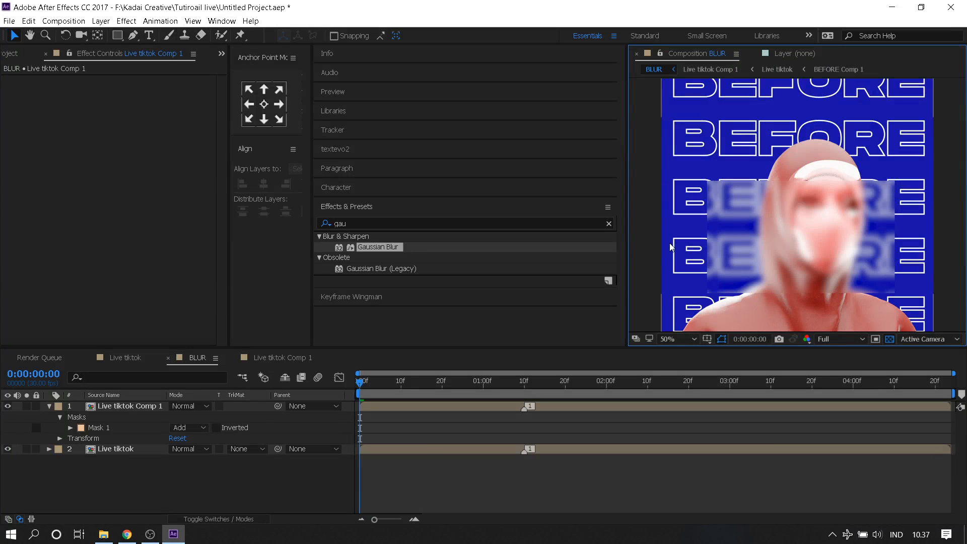
- Hide the Live tiktok Comp 1 layer and collapse its mask and transform properties
{"action": "left_click", "coordinate": [783, 204]}
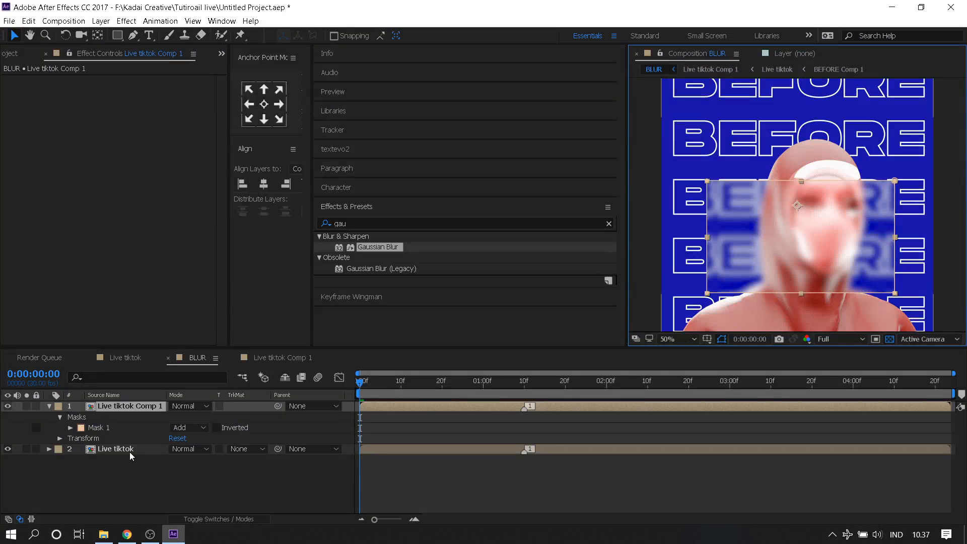
{"action": "left_click", "coordinate": [8, 406]}
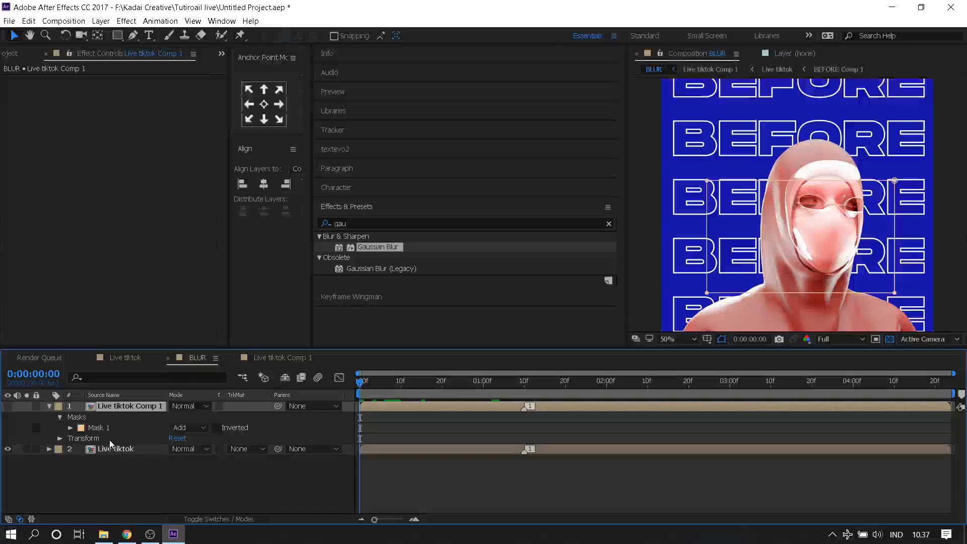
{"action": "left_click", "coordinate": [49, 406]}
{"action": "left_click", "coordinate": [116, 466]}
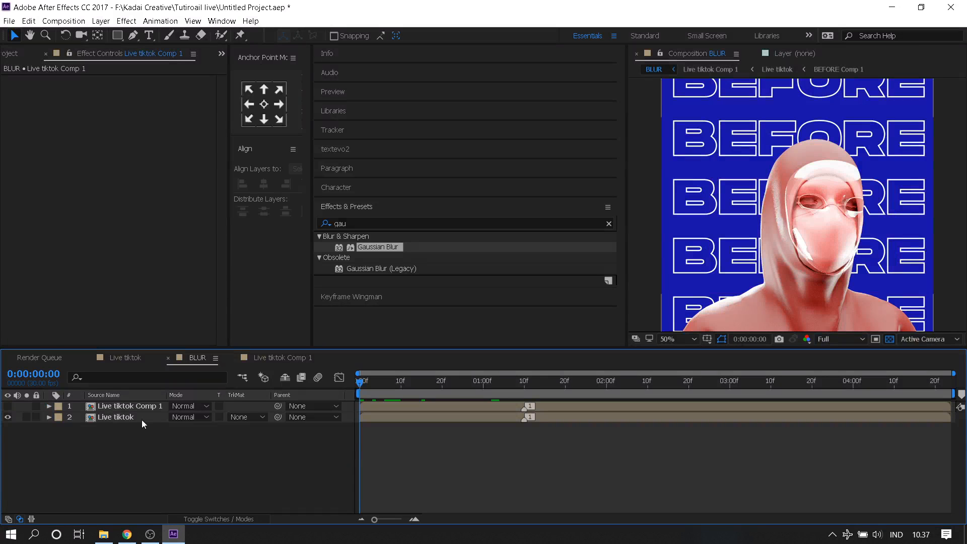
- Set the Live tiktok Comp 1 layer's label color to Red and move it below the Live tiktok layer
{"action": "left_click", "coordinate": [142, 418]}
{"action": "left_click", "coordinate": [125, 406]}
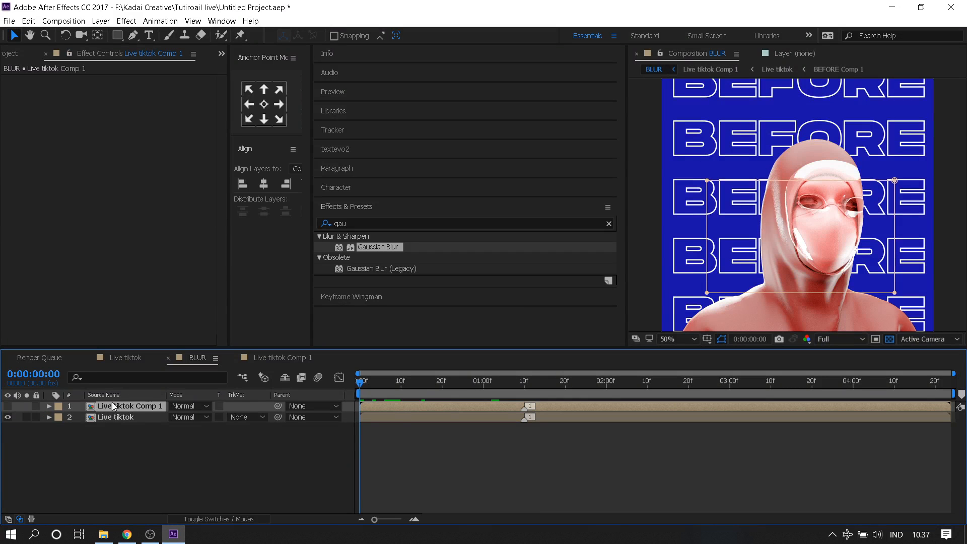
{"action": "left_click", "coordinate": [57, 407]}
{"action": "left_click", "coordinate": [83, 356]}
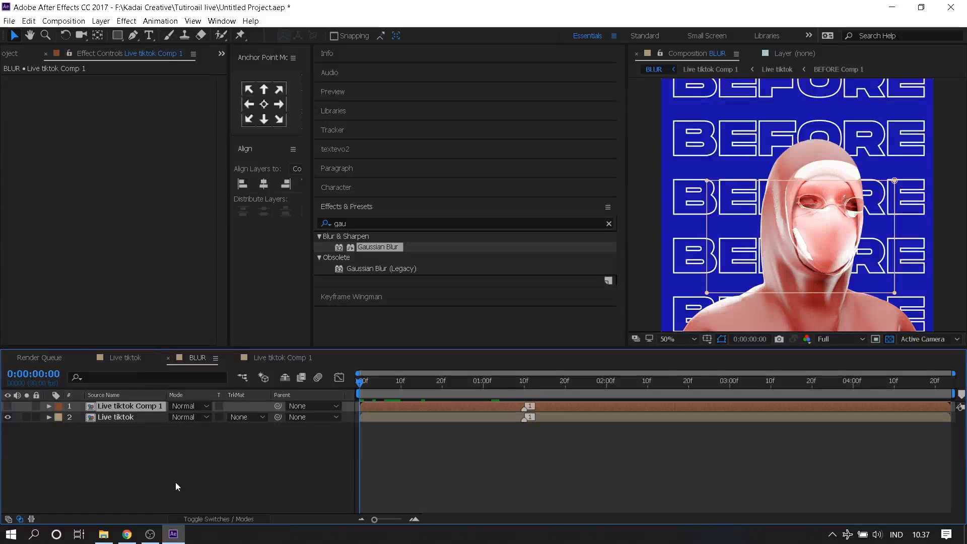
{"action": "left_click", "coordinate": [58, 406]}
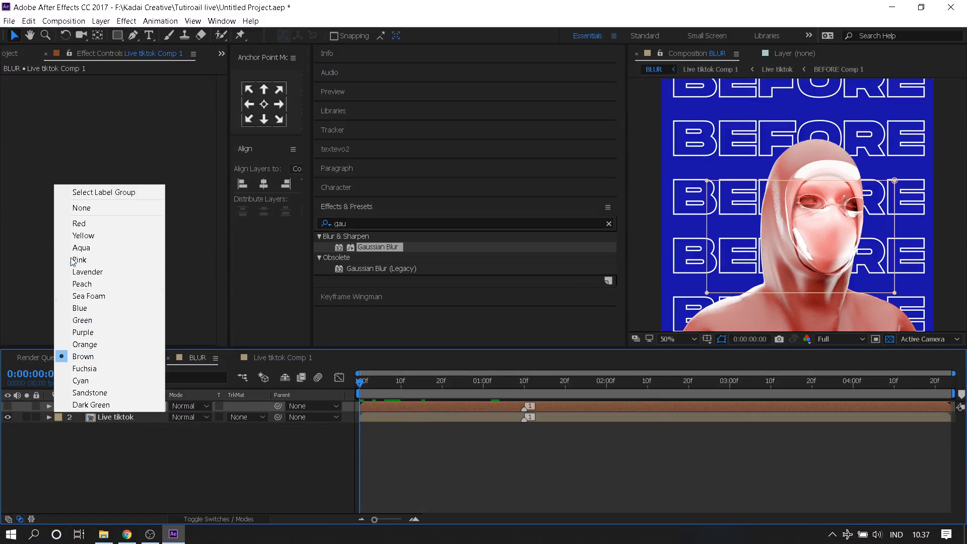
{"action": "left_click", "coordinate": [84, 220]}
{"action": "left_click", "coordinate": [158, 443]}
{"action": "left_click_drag", "start_coordinate": [123, 406], "coordinate": [47, 421]}
- Duplicate the Live tiktok layer in BLUR and apply Gaussian Blur to the upper copy
{"action": "left_click", "coordinate": [110, 406]}
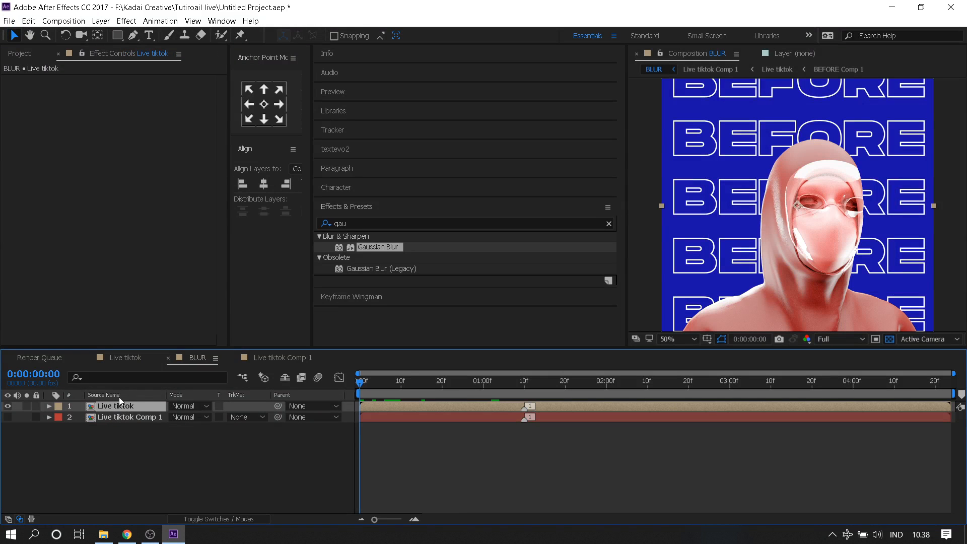
{"action": "key", "text": "ctrl+d"}
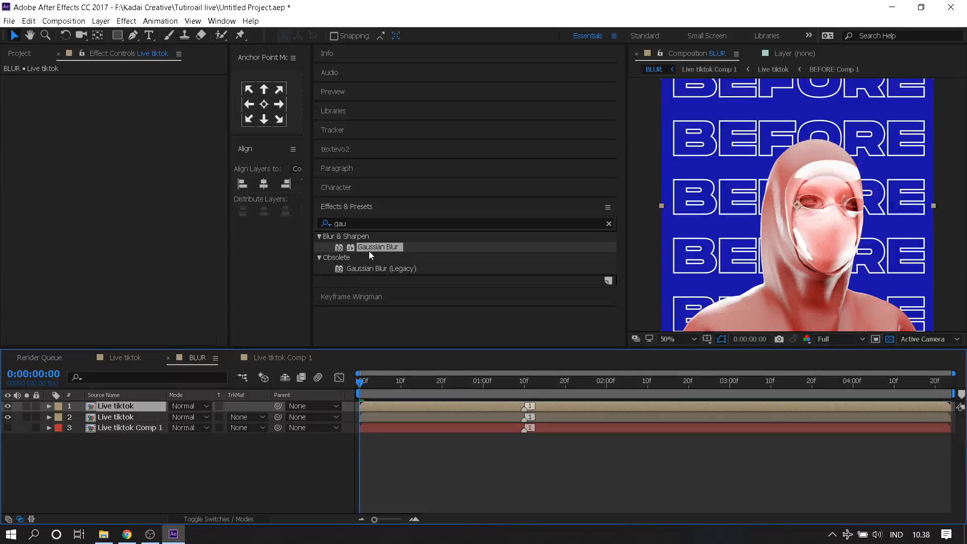
{"action": "left_click_drag", "start_coordinate": [370, 251], "coordinate": [140, 183]}
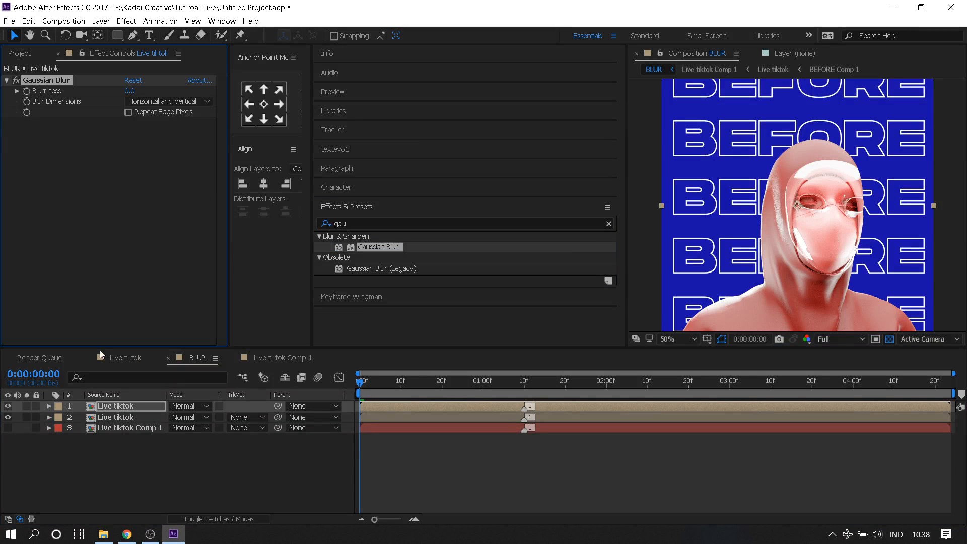
- Compare the two Live tiktok layers and set the upper copy's Gaussian Blur Blurriness to 52.2
{"action": "left_click", "coordinate": [120, 407]}
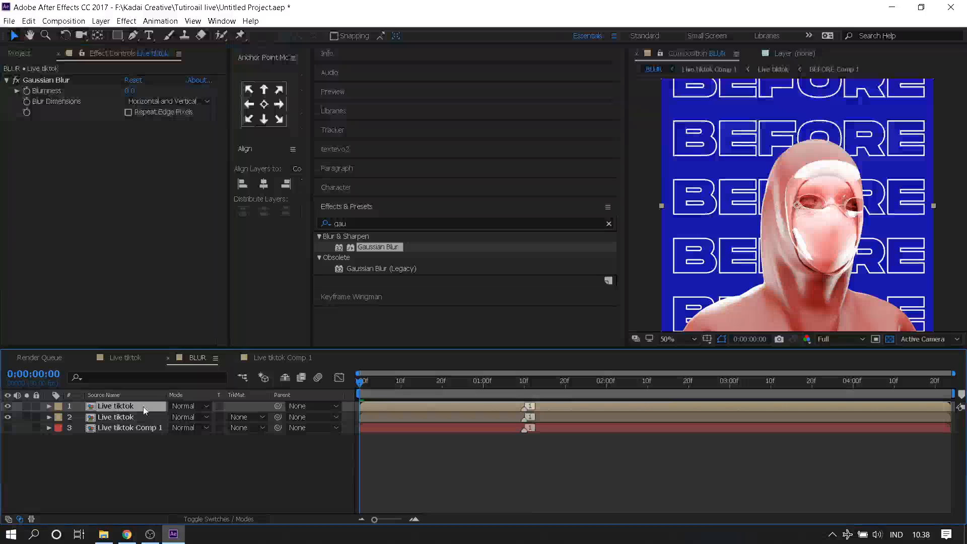
{"action": "left_click", "coordinate": [120, 416]}
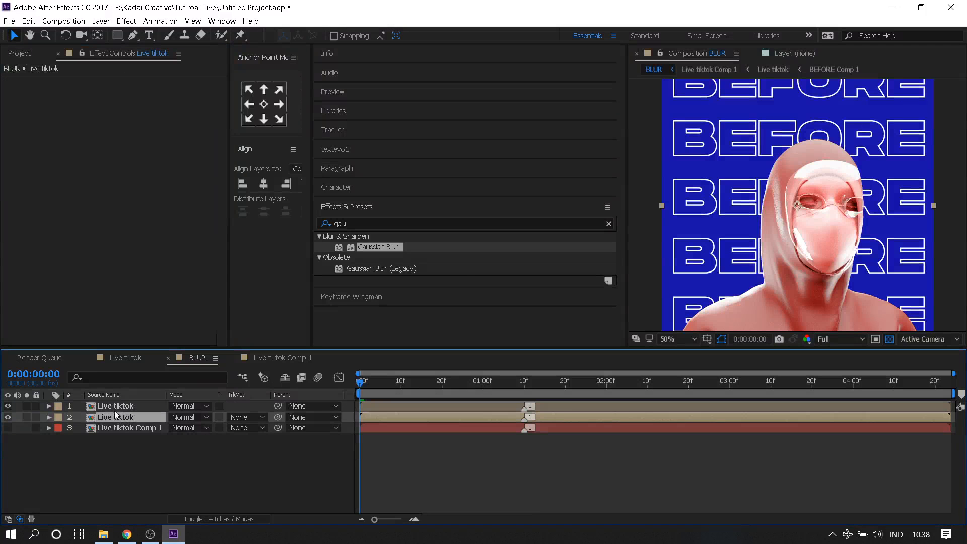
{"action": "left_click", "coordinate": [132, 406]}
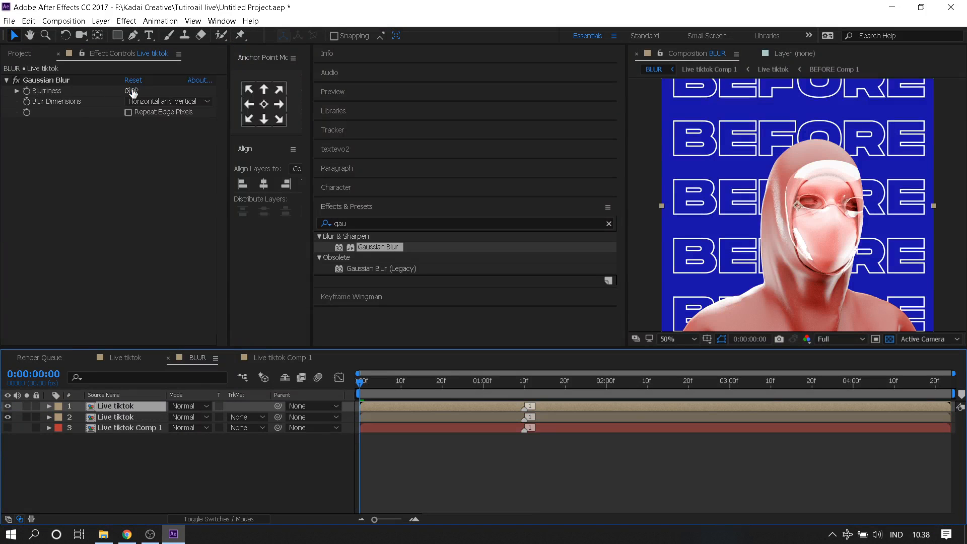
{"action": "left_click_drag", "start_coordinate": [133, 92], "coordinate": [348, 76]}
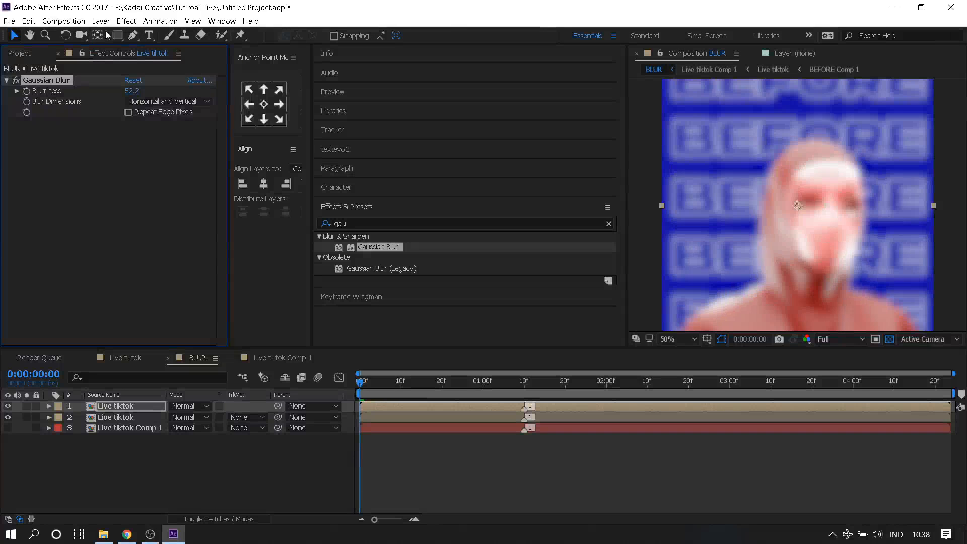
- Draw a rectangular mask around the head on the blurred upper Live tiktok layer and examine the mask's edge
{"action": "left_click", "coordinate": [118, 35]}
{"action": "left_click_drag", "start_coordinate": [730, 134], "coordinate": [904, 299]}
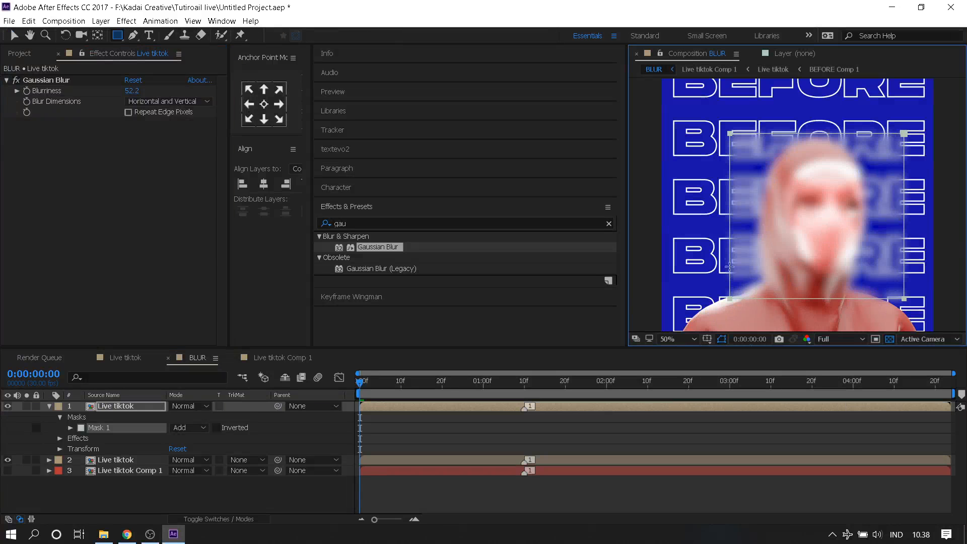
{"action": "scroll", "coordinate": [661, 204], "scroll_direction": "up", "scroll_amount": 3}
{"action": "scroll", "coordinate": [659, 202], "scroll_direction": "down", "scroll_amount": 2}
{"action": "scroll", "coordinate": [659, 202], "scroll_direction": "up", "scroll_amount": 1}
{"action": "key", "text": "space"}
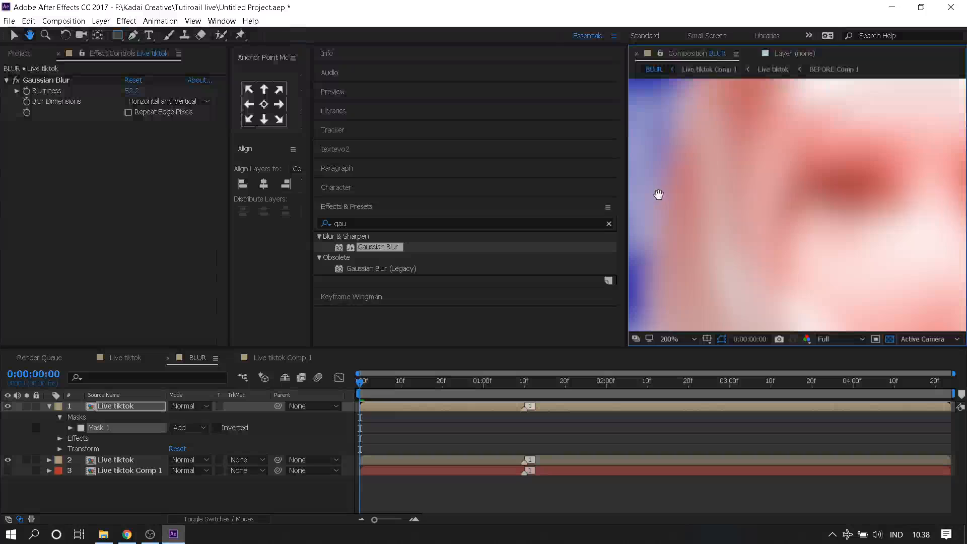
{"action": "left_click_drag", "start_coordinate": [659, 195], "coordinate": [872, 197]}
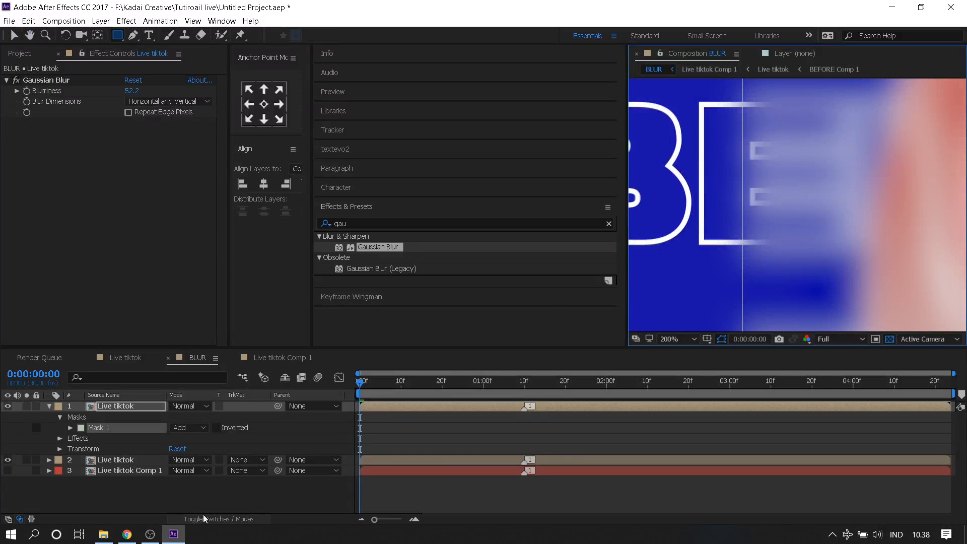
{"action": "left_click", "coordinate": [250, 499]}
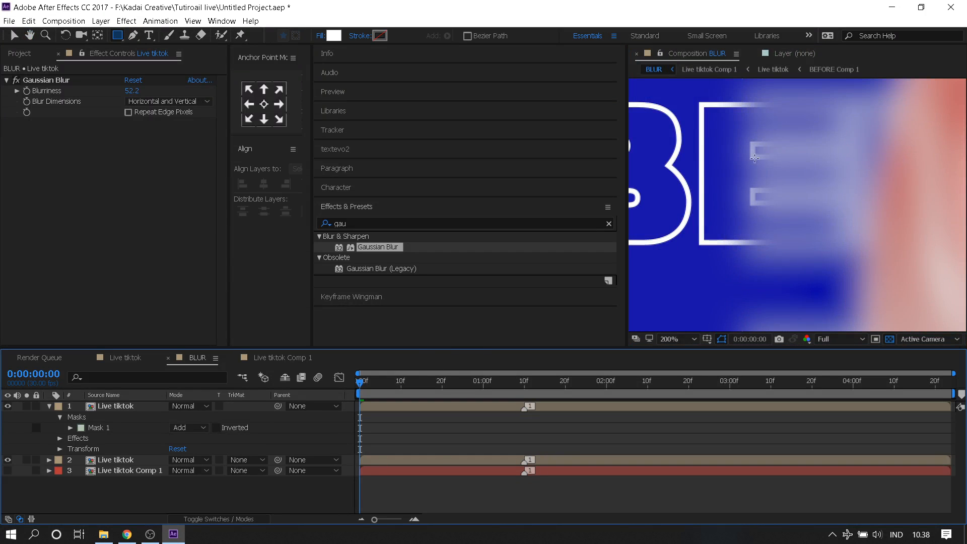
- Hide the masked Live tiktok copy, show Live tiktok Comp 1 and move it directly above the lower Live tiktok layer
{"action": "left_click", "coordinate": [8, 406]}
{"action": "left_click", "coordinate": [8, 470]}
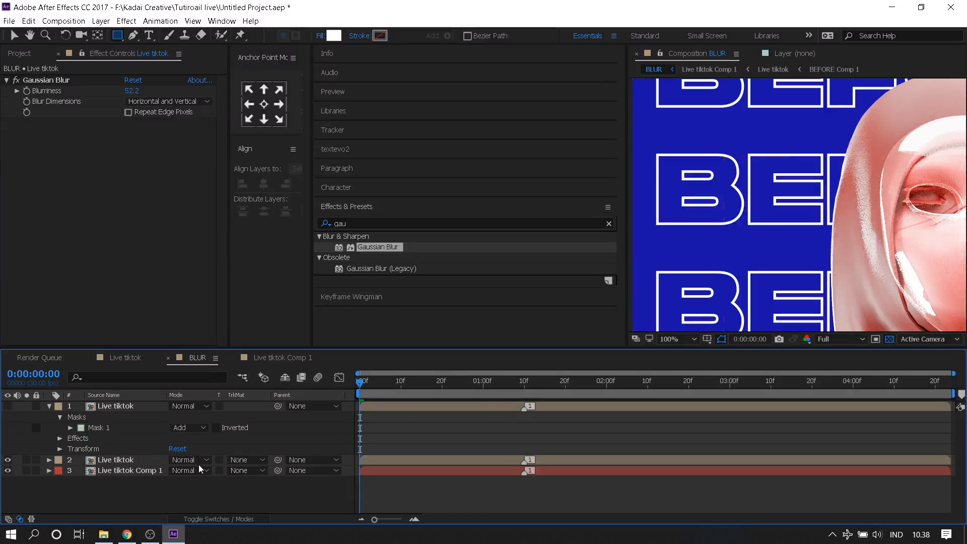
{"action": "left_click_drag", "start_coordinate": [129, 473], "coordinate": [132, 459]}
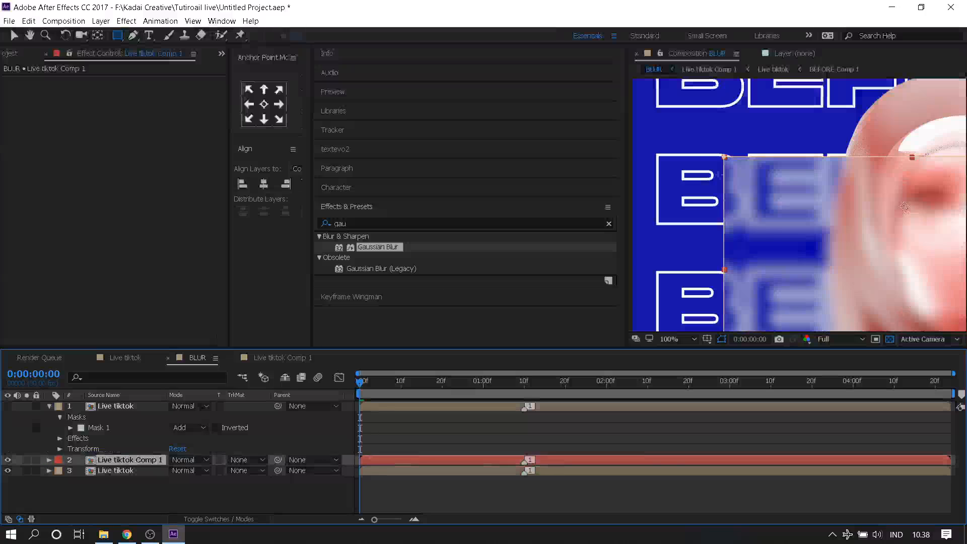
{"action": "key", "text": "."}
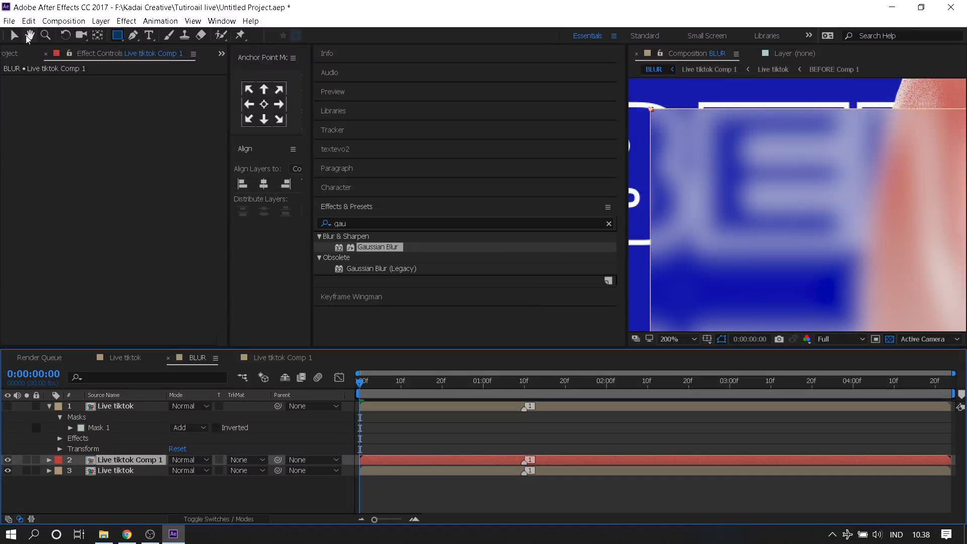
{"action": "key", "text": "v"}
{"action": "left_click", "coordinate": [645, 93]}
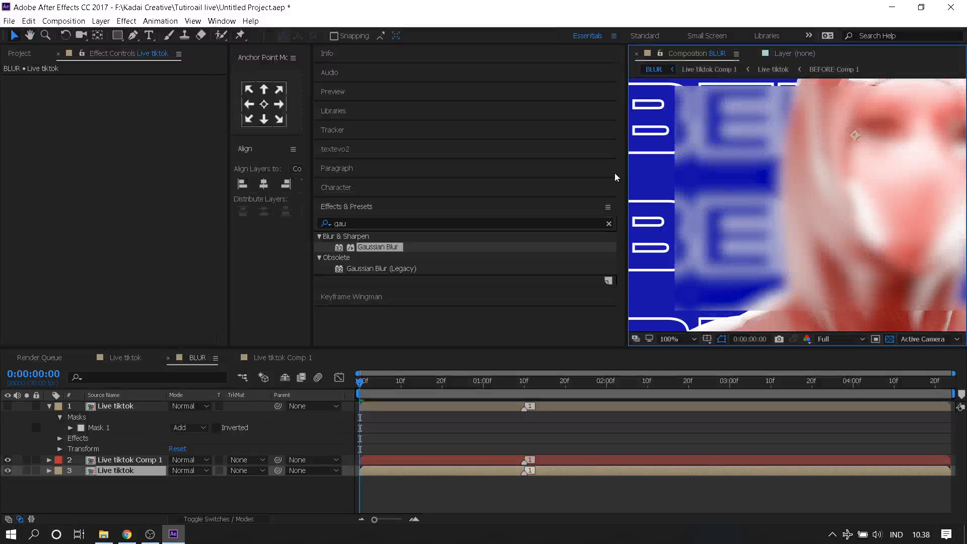
- Show the masked Live tiktok copy in place of Live tiktok Comp 1 and examine its blurred mask edge
{"action": "left_click", "coordinate": [7, 459]}
{"action": "left_click", "coordinate": [8, 406]}
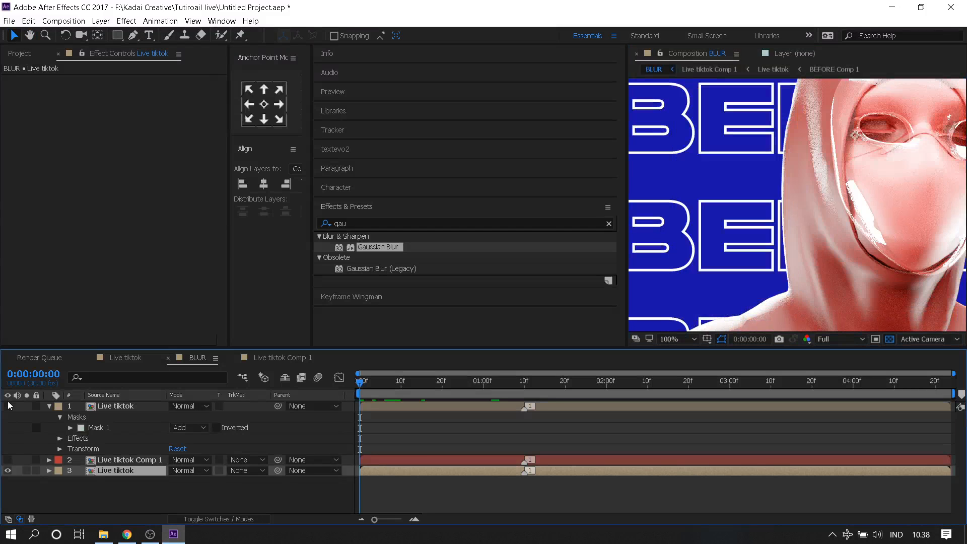
{"action": "left_click", "coordinate": [103, 406]}
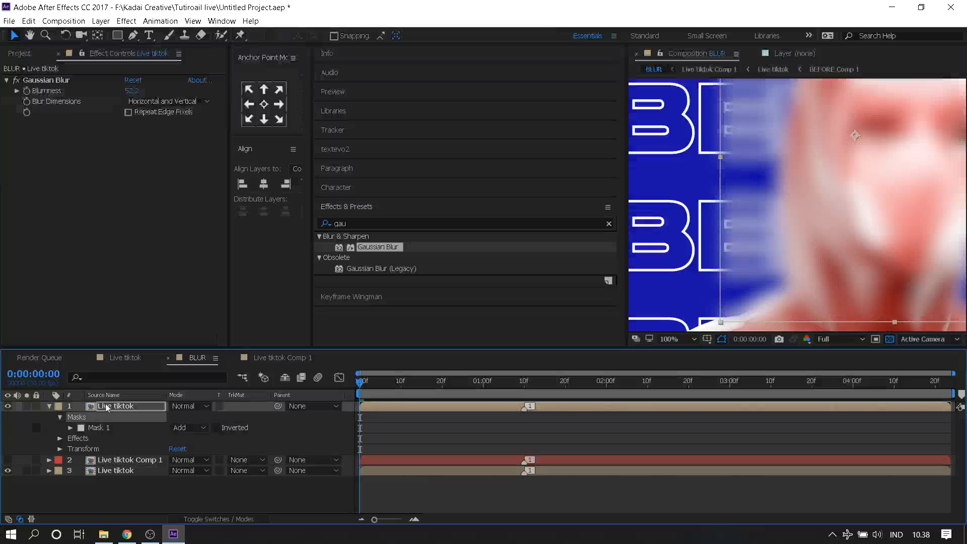
{"action": "left_click", "coordinate": [101, 398]}
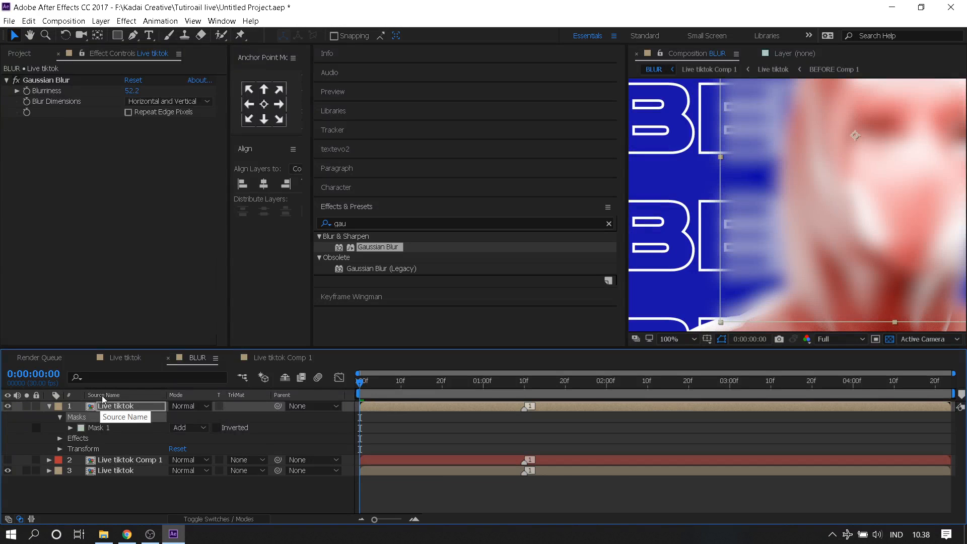
{"action": "left_click", "coordinate": [105, 404]}
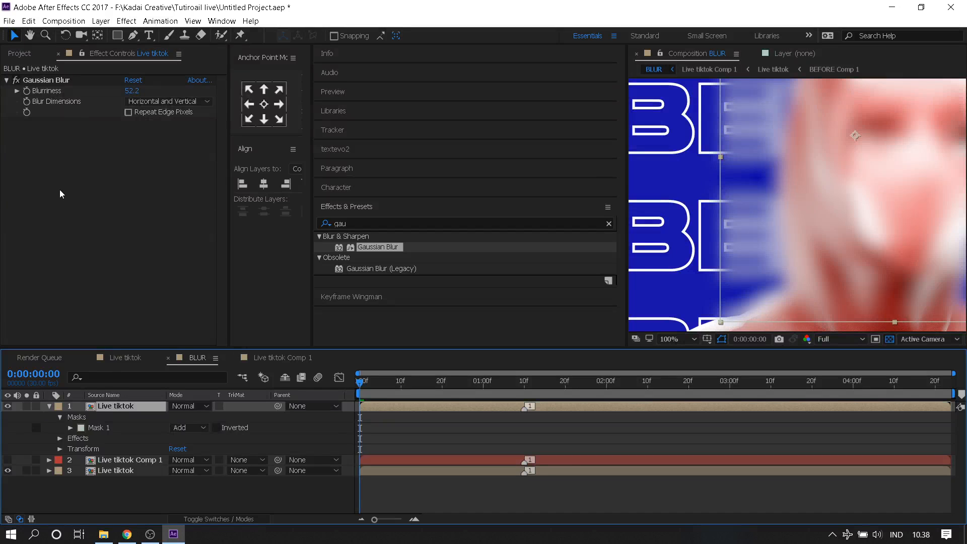
{"action": "scroll", "coordinate": [684, 181], "scroll_direction": "up", "scroll_amount": 2}
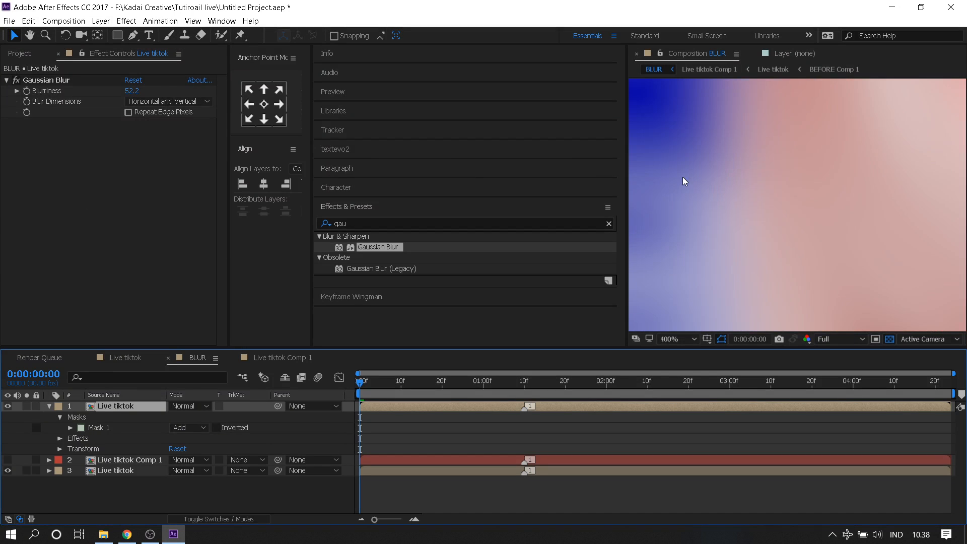
{"action": "right_click", "coordinate": [109, 406]}
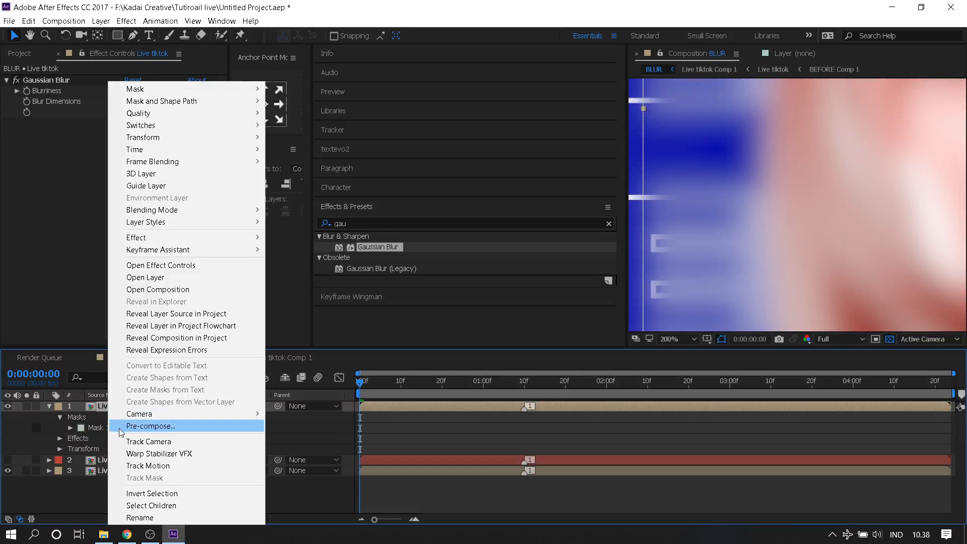
{"action": "left_click", "coordinate": [26, 323]}
{"action": "left_click", "coordinate": [113, 401]}
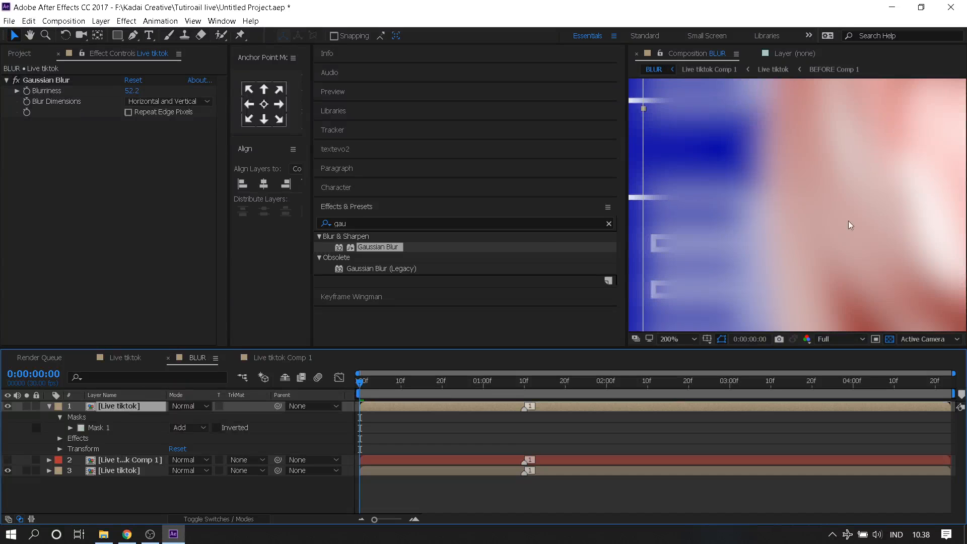
{"action": "left_click", "coordinate": [715, 190]}
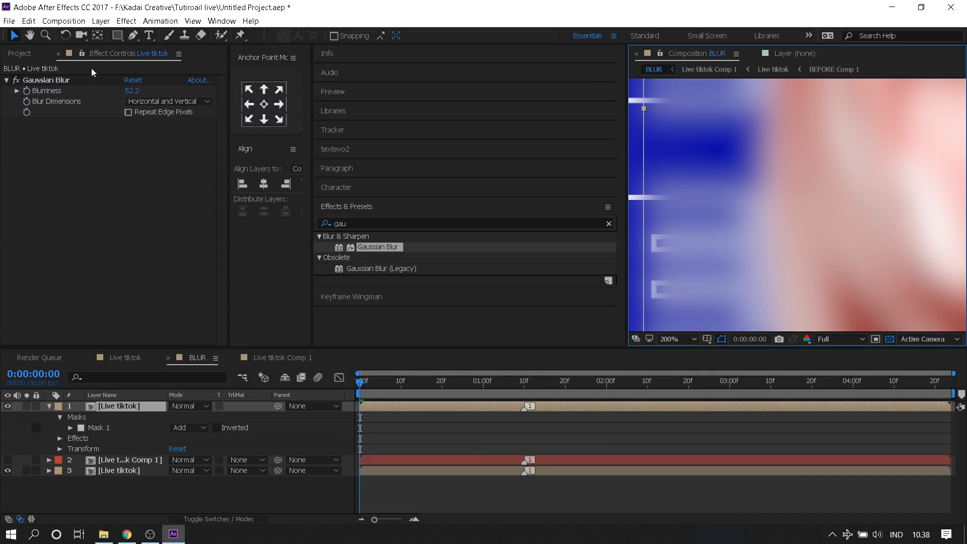
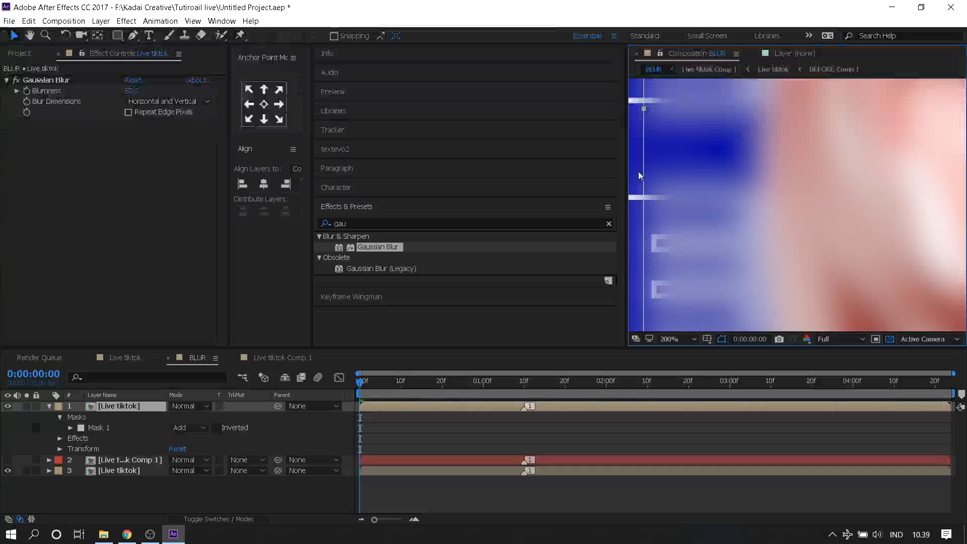
- Review the Live tiktok and Live tiktok Comp 1 compositions, ending back in the BLUR composition
{"action": "left_click", "coordinate": [59, 360]}
{"action": "left_click", "coordinate": [117, 358]}
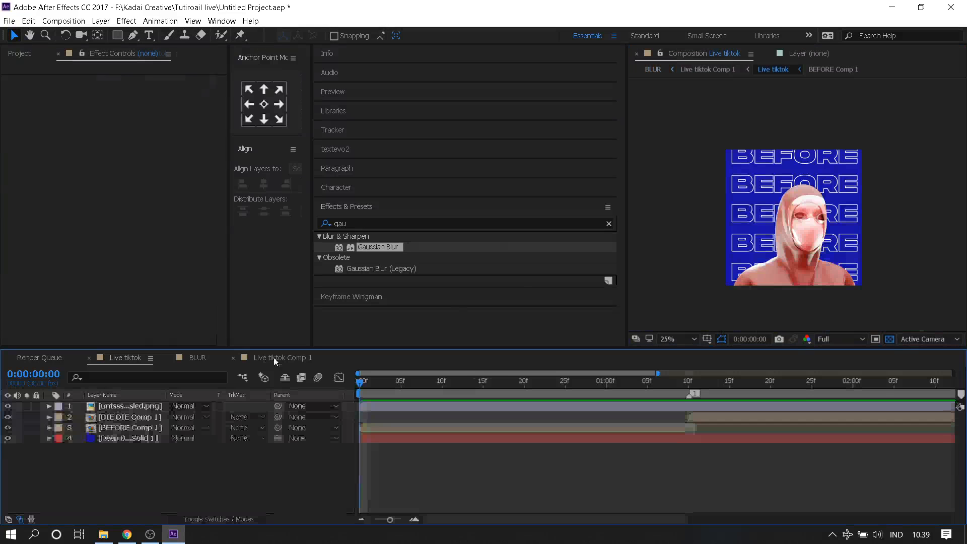
{"action": "left_click", "coordinate": [274, 359]}
{"action": "left_click", "coordinate": [277, 358]}
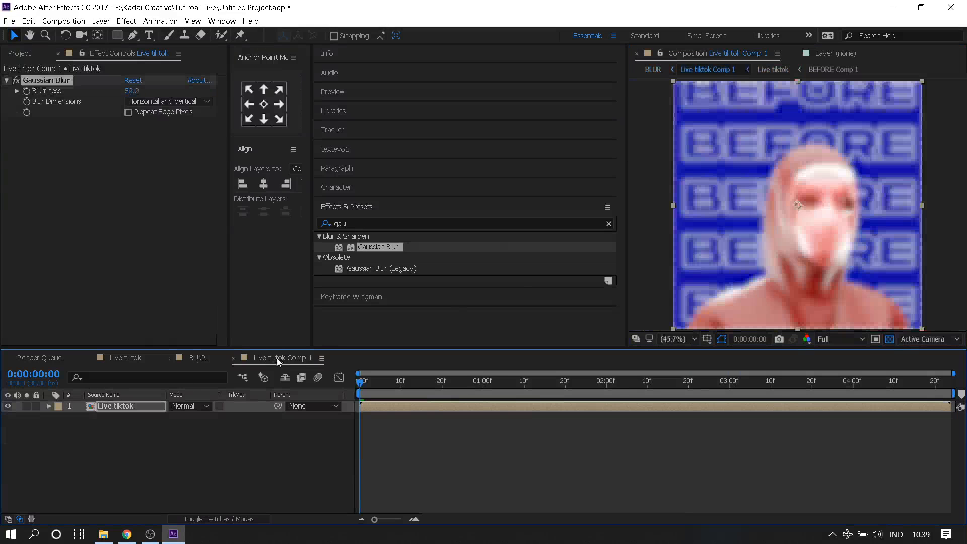
{"action": "left_click", "coordinate": [196, 359]}
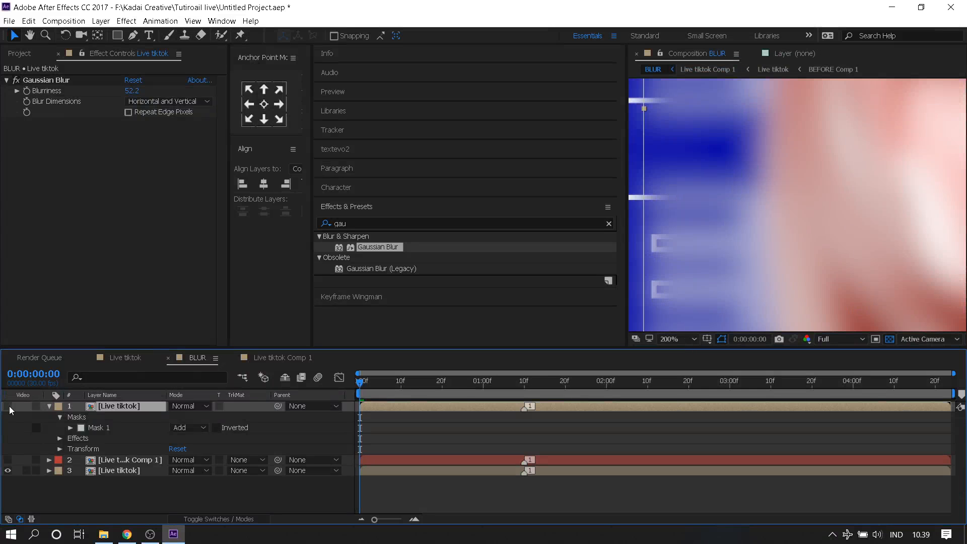
- Hide the masked Live tiktok copy, show Live tiktok Comp 1 and expand the comp layer's properties
{"action": "left_click", "coordinate": [8, 460]}
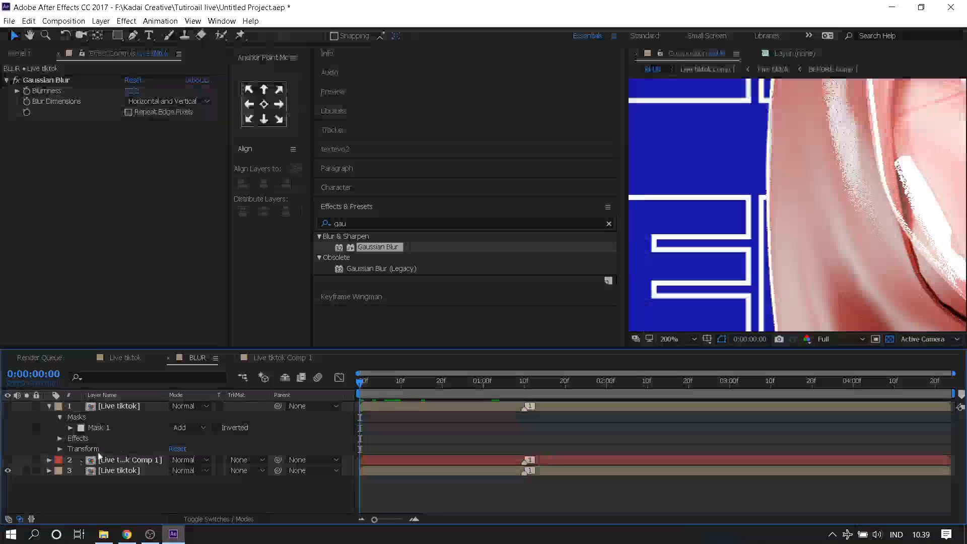
{"action": "scroll", "coordinate": [803, 210], "scroll_direction": "down", "scroll_amount": 4}
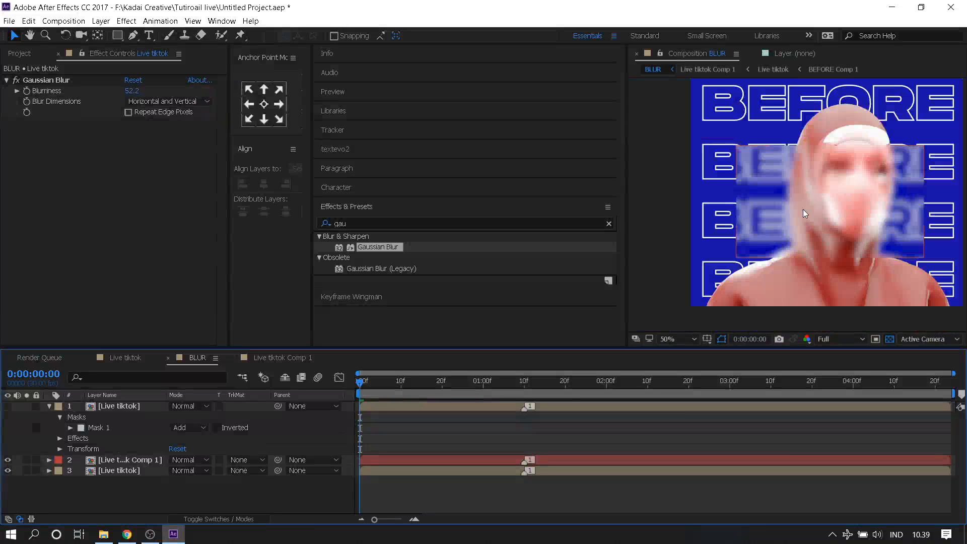
{"action": "left_click", "coordinate": [116, 459]}
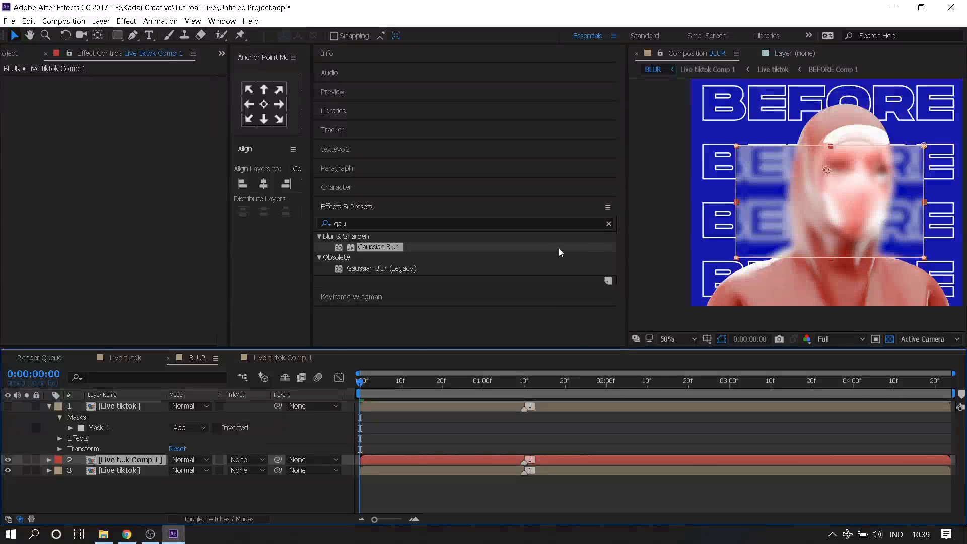
{"action": "left_click_drag", "start_coordinate": [821, 193], "coordinate": [803, 165]}
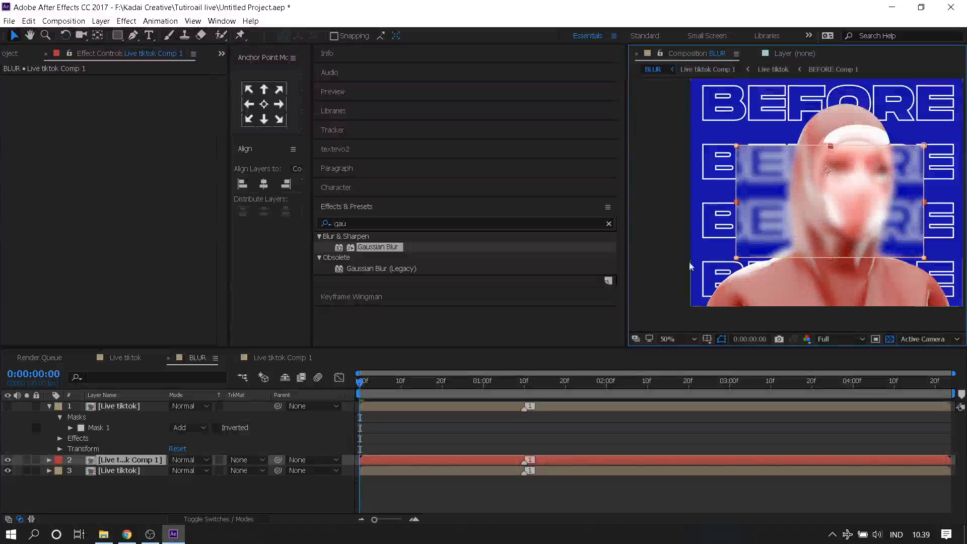
{"action": "left_click", "coordinate": [49, 460]}
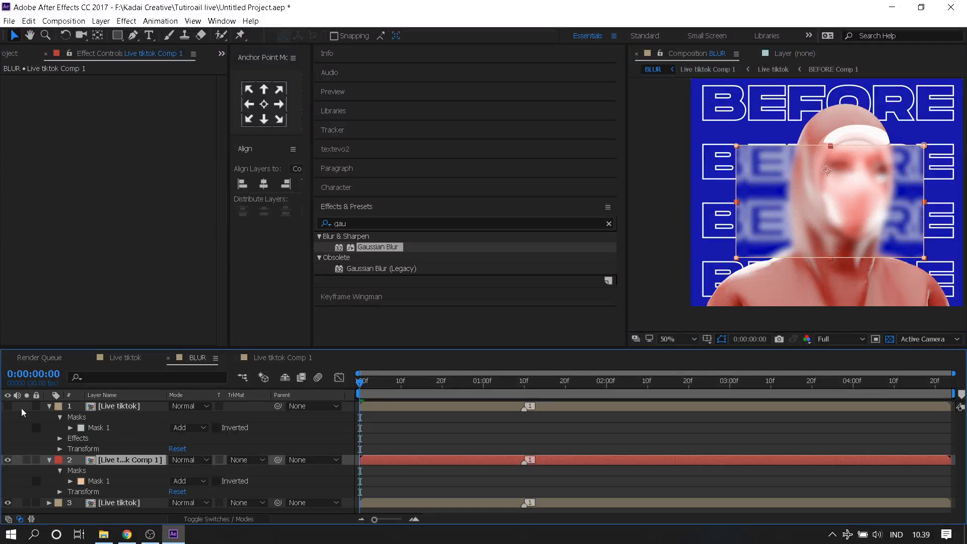
- Delete the masked Live tiktok copy and expand the Mask 1 properties of Live tiktok Comp 1
{"action": "left_click", "coordinate": [99, 406]}
{"action": "key", "text": "Delete"}
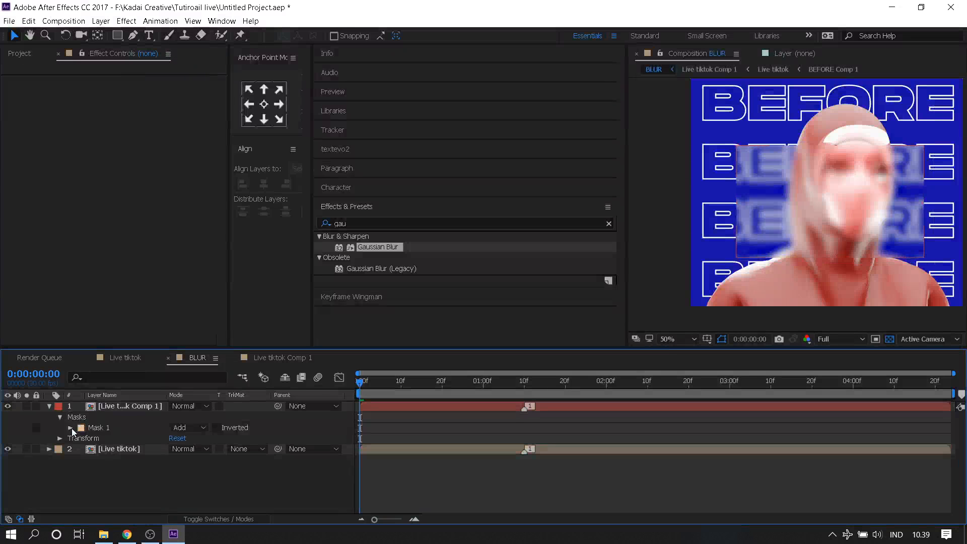
{"action": "left_click", "coordinate": [71, 428]}
{"action": "left_click", "coordinate": [109, 436]}
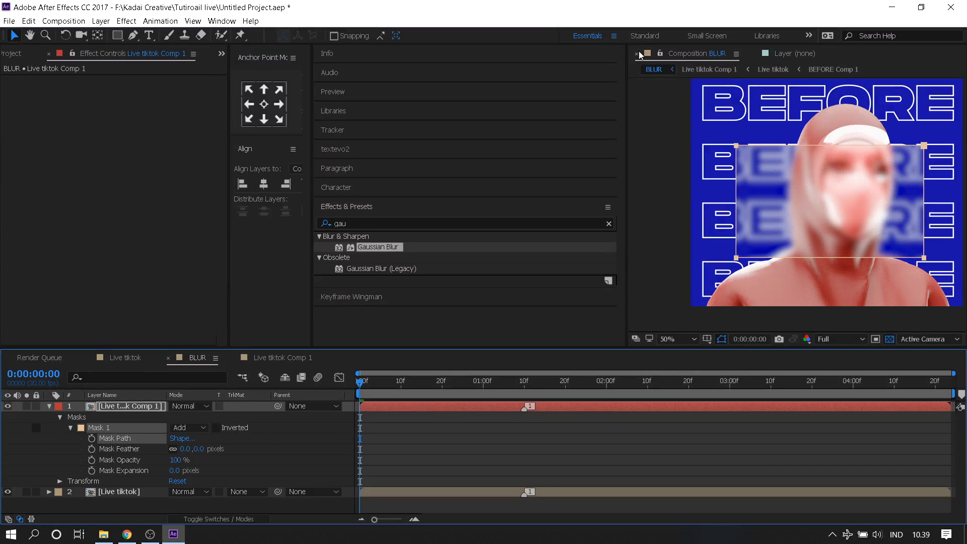
{"action": "left_click", "coordinate": [125, 407]}
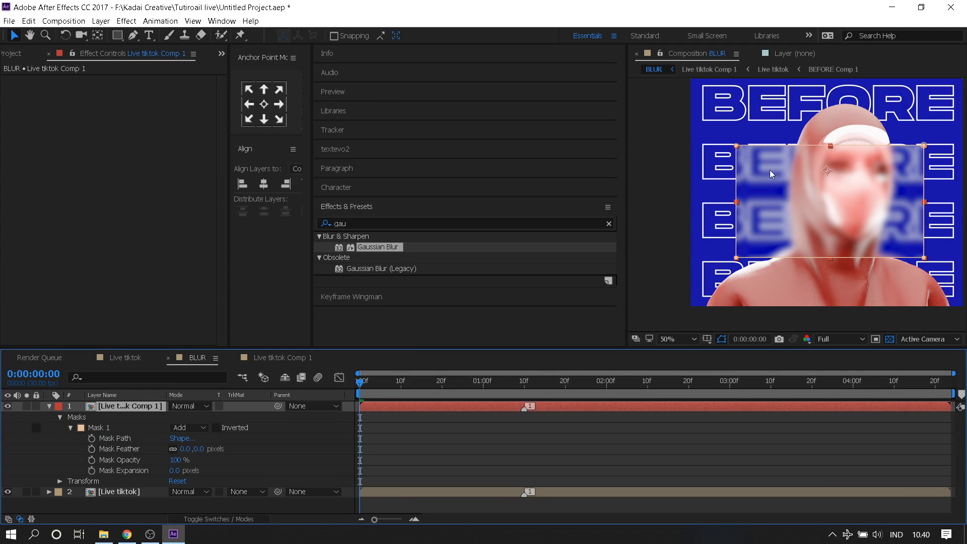
- Move Mask 1 of Live tiktok Comp 1 down and to the left so its blur covers the lower face
{"action": "scroll", "coordinate": [770, 170], "scroll_direction": "up", "scroll_amount": 1}
{"action": "scroll", "coordinate": [770, 171], "scroll_direction": "down", "scroll_amount": 1}
{"action": "scroll", "coordinate": [694, 212], "scroll_direction": "up", "scroll_amount": 1}
{"action": "scroll", "coordinate": [696, 210], "scroll_direction": "down", "scroll_amount": 1}
{"action": "left_click", "coordinate": [112, 431]}
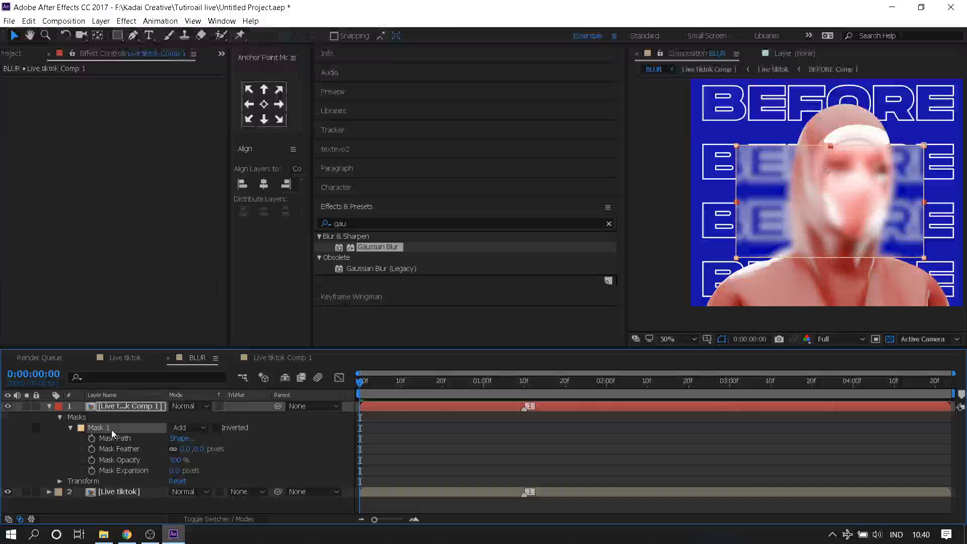
{"action": "left_click", "coordinate": [147, 395]}
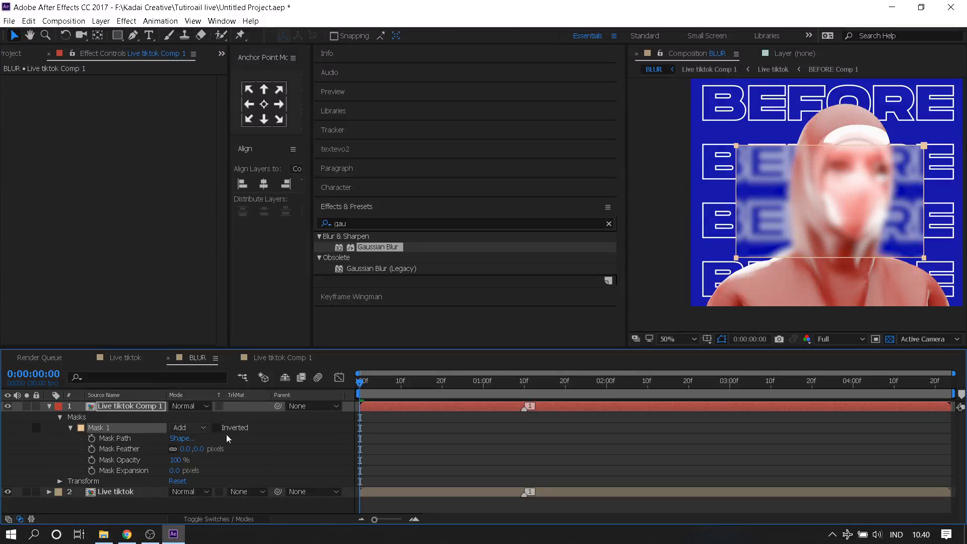
{"action": "left_click", "coordinate": [149, 426]}
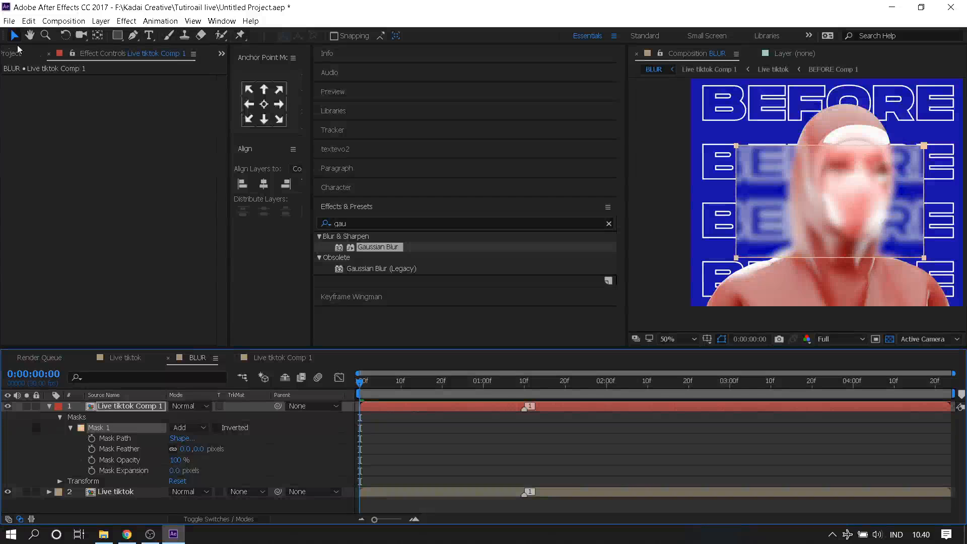
{"action": "left_click", "coordinate": [117, 35]}
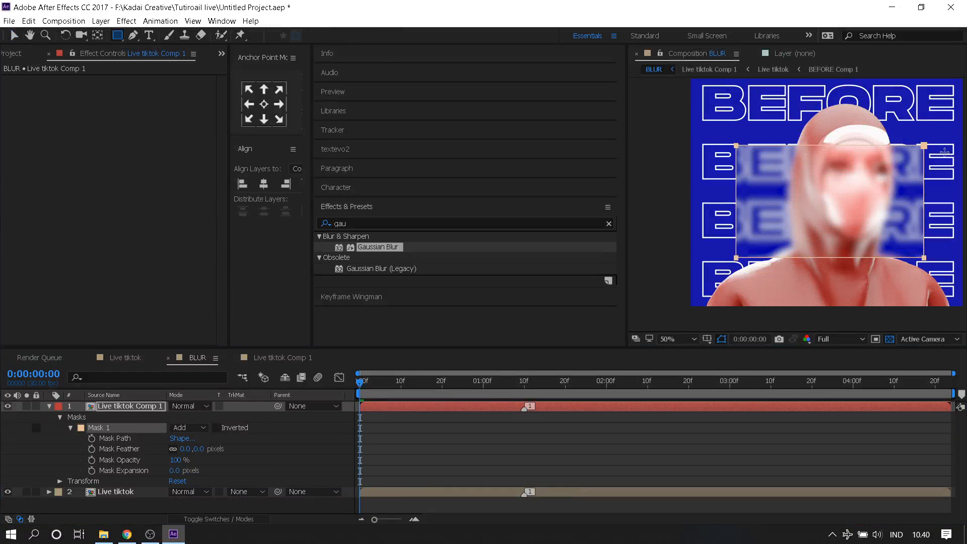
{"action": "left_click", "coordinate": [14, 35]}
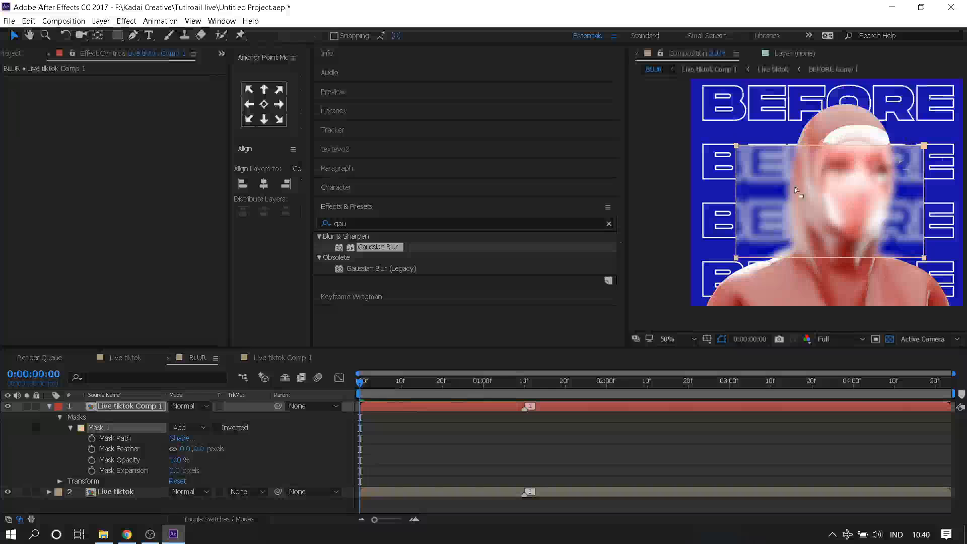
{"action": "left_click", "coordinate": [104, 431]}
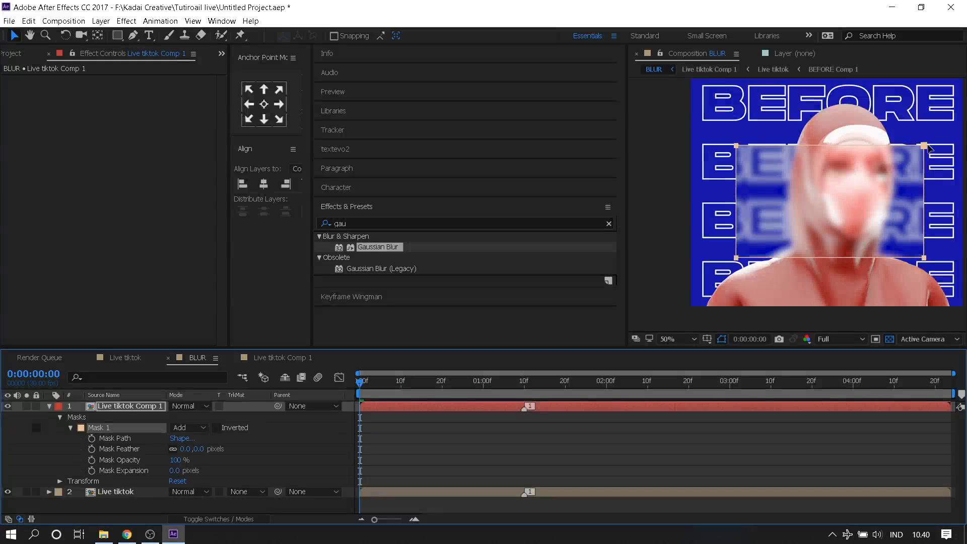
{"action": "left_click_drag", "start_coordinate": [929, 149], "coordinate": [902, 183]}
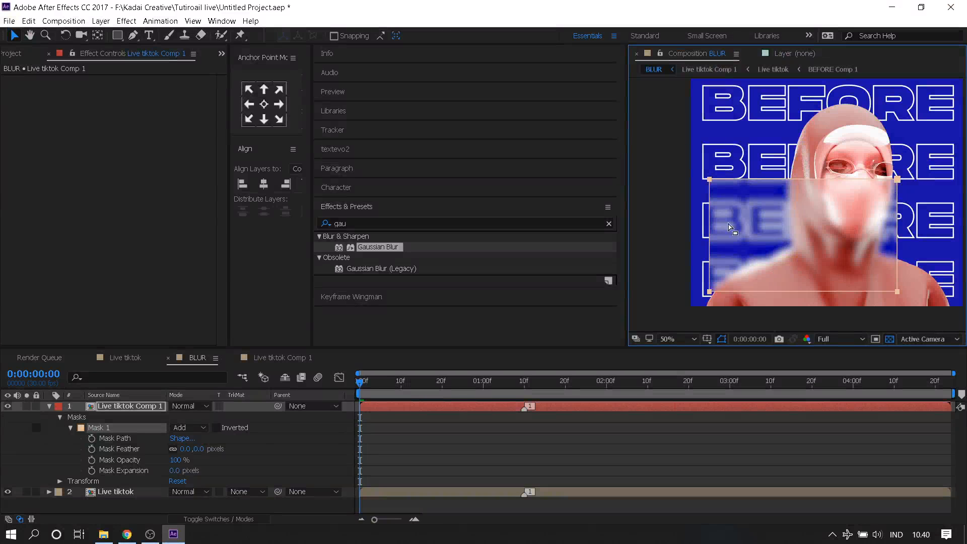
- Try moving the Live tiktok Comp 1 and Live tiktok layers themselves up and to the right instead of the mask
{"action": "left_click", "coordinate": [116, 428]}
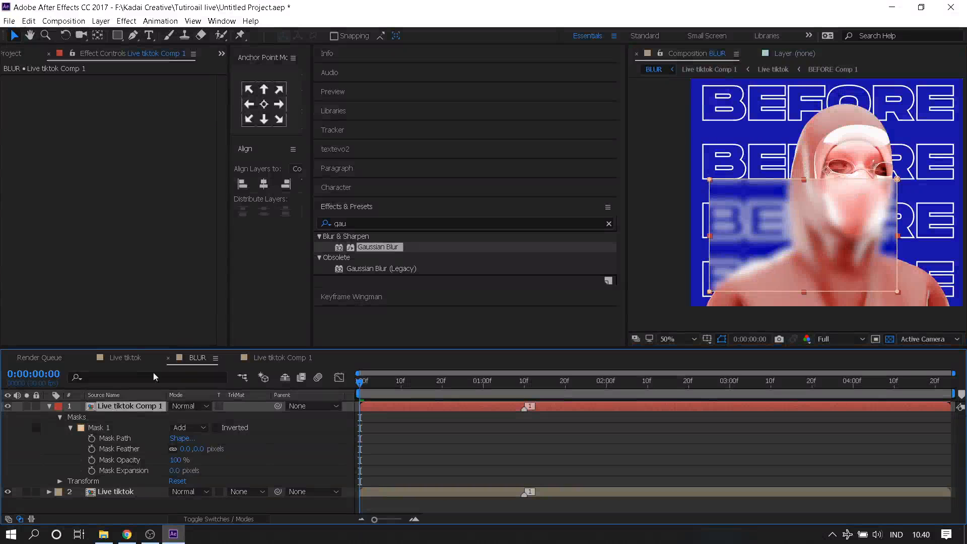
{"action": "left_click_drag", "start_coordinate": [845, 218], "coordinate": [864, 205]}
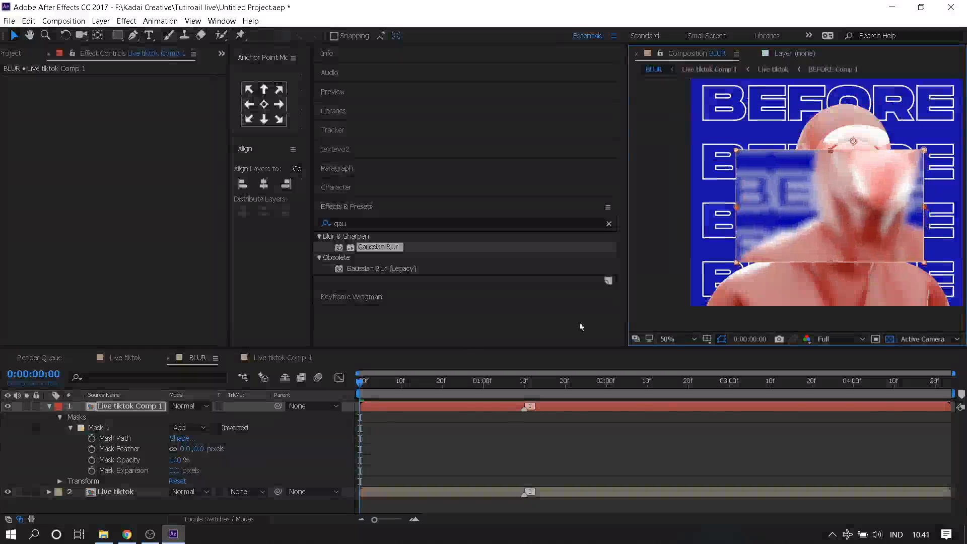
{"action": "left_click", "coordinate": [116, 493]}
{"action": "left_click_drag", "start_coordinate": [698, 220], "coordinate": [719, 163]}
{"action": "key", "text": "ctrl+z"}
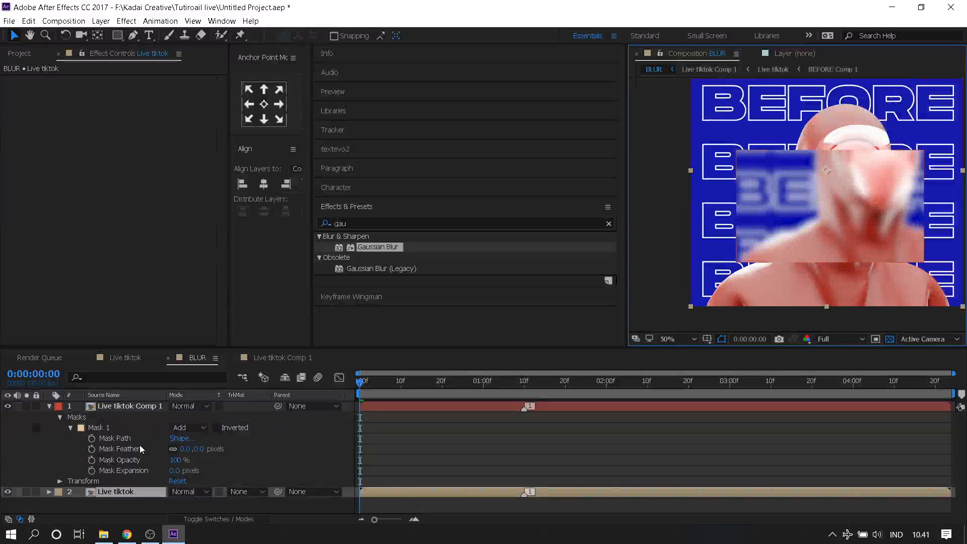
- Select Mask 1 of Live tiktok Comp 1 and nudge it slightly up and to the right over the lower face
{"action": "left_click", "coordinate": [143, 406]}
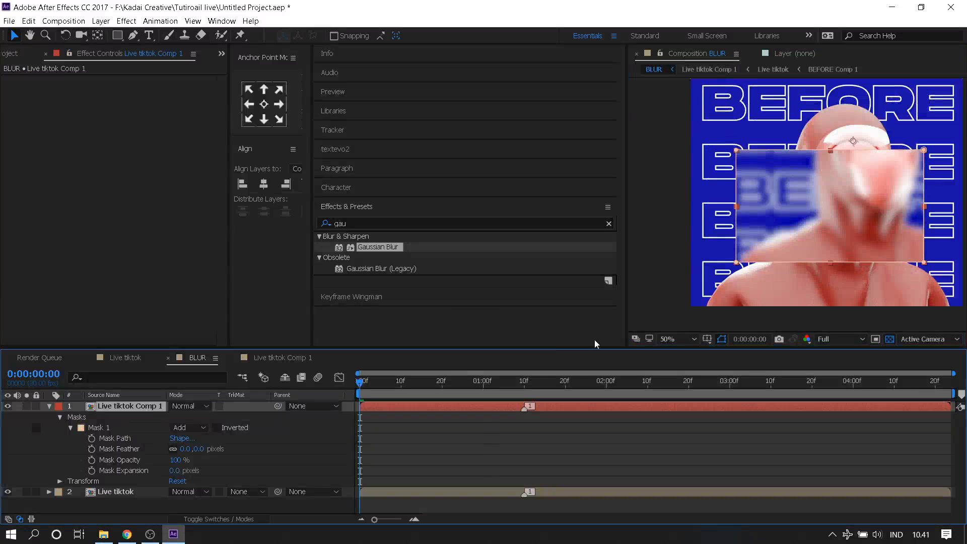
{"action": "left_click", "coordinate": [91, 427]}
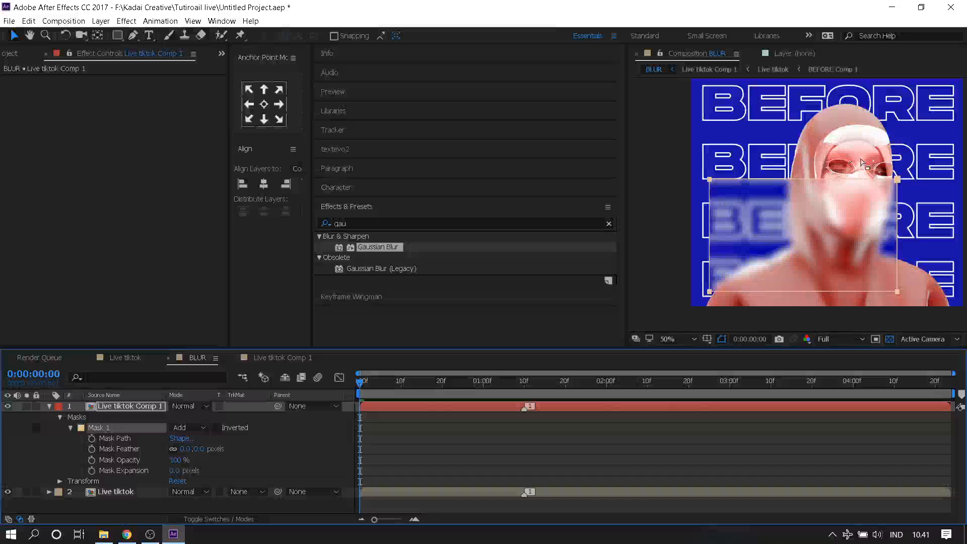
{"action": "mouse_move", "coordinate": [897, 179]}
{"action": "left_mouse_down"}
{"action": "mouse_move", "coordinate": [890, 92]}
{"action": "mouse_move", "coordinate": [900, 176]}
{"action": "left_mouse_up"}
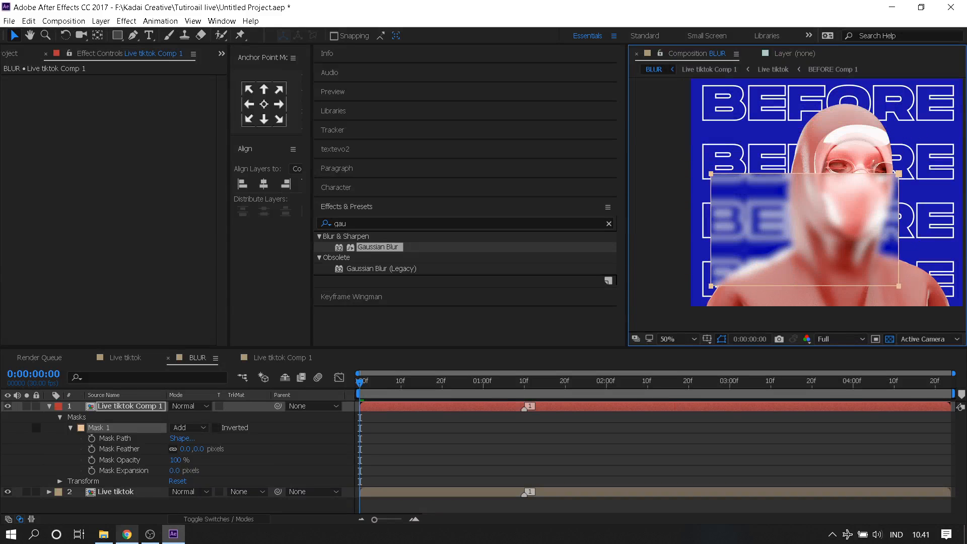
- Switch to Chrome and search Google for "covid 19" in a new tab, extending the query to "covid 19 adalah"
{"action": "left_click", "coordinate": [127, 534]}
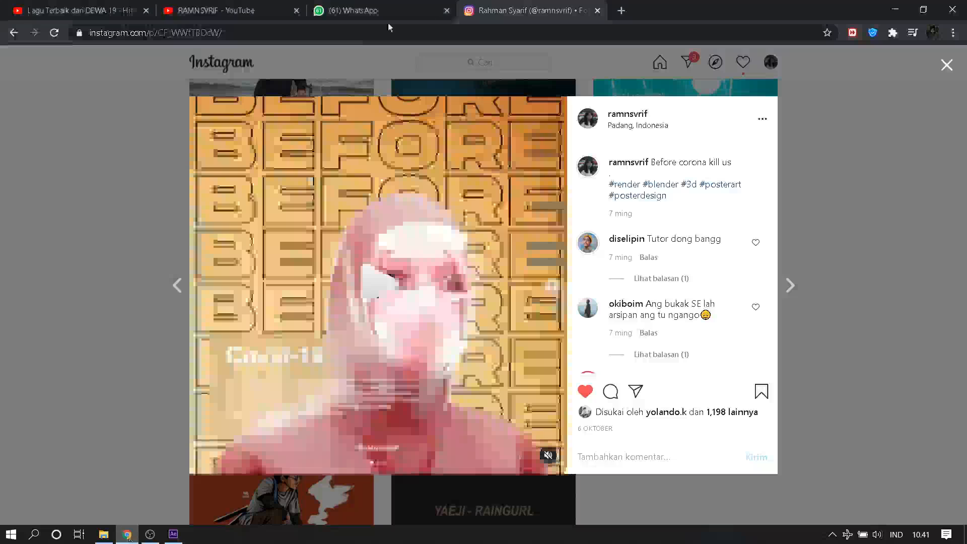
{"action": "left_click", "coordinate": [622, 10]}
{"action": "type", "text": "covi"}
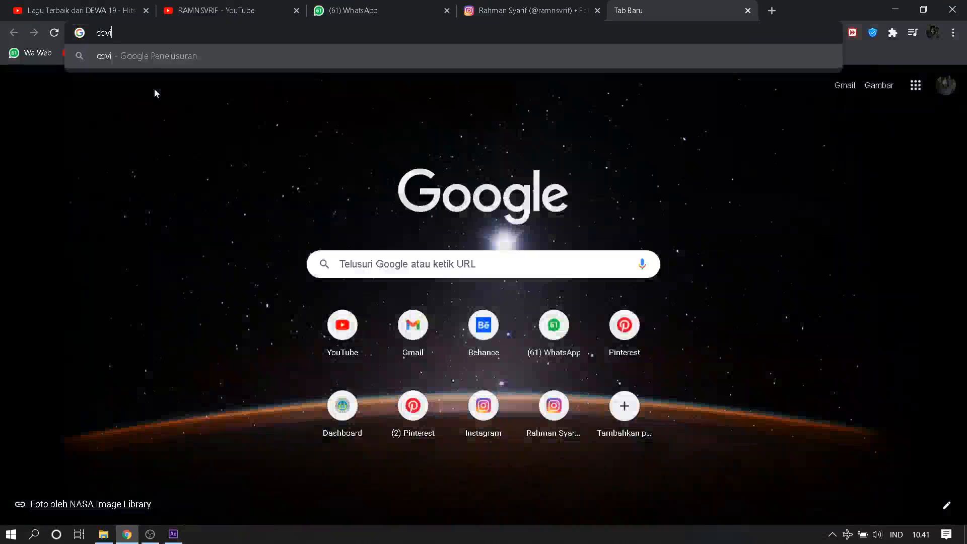
{"action": "type", "text": "d 19"}
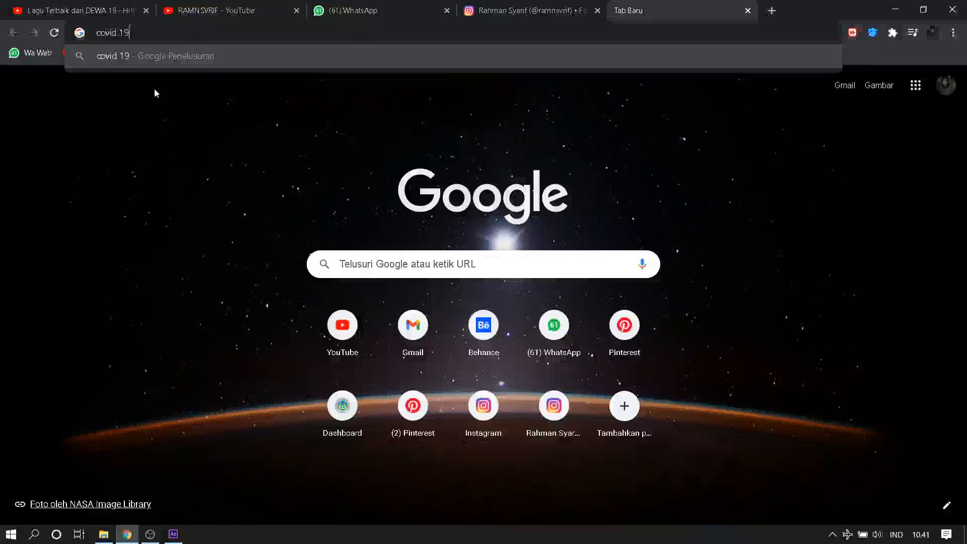
{"action": "key", "text": "Return"}
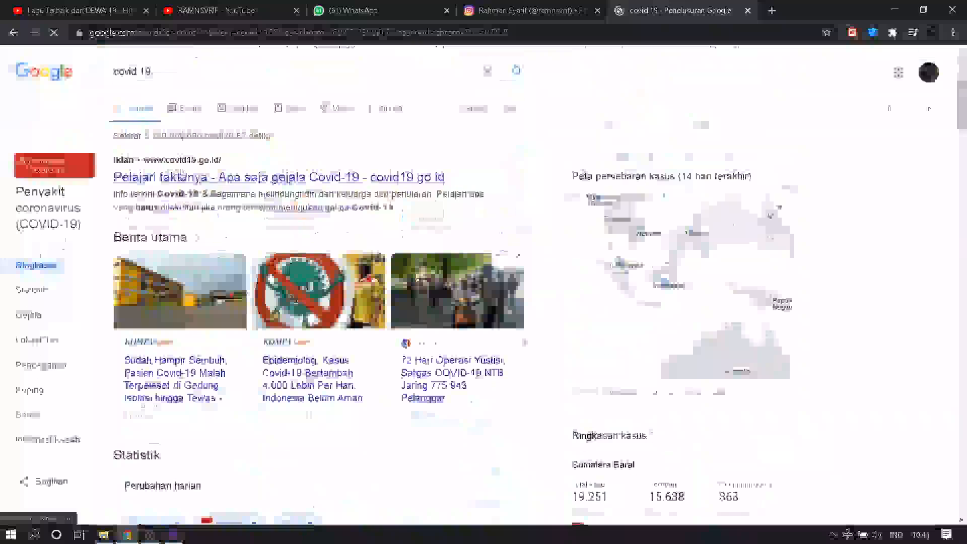
{"action": "left_click", "coordinate": [191, 81]}
{"action": "type", "text": "adalah"}
{"action": "key", "text": "Return"}
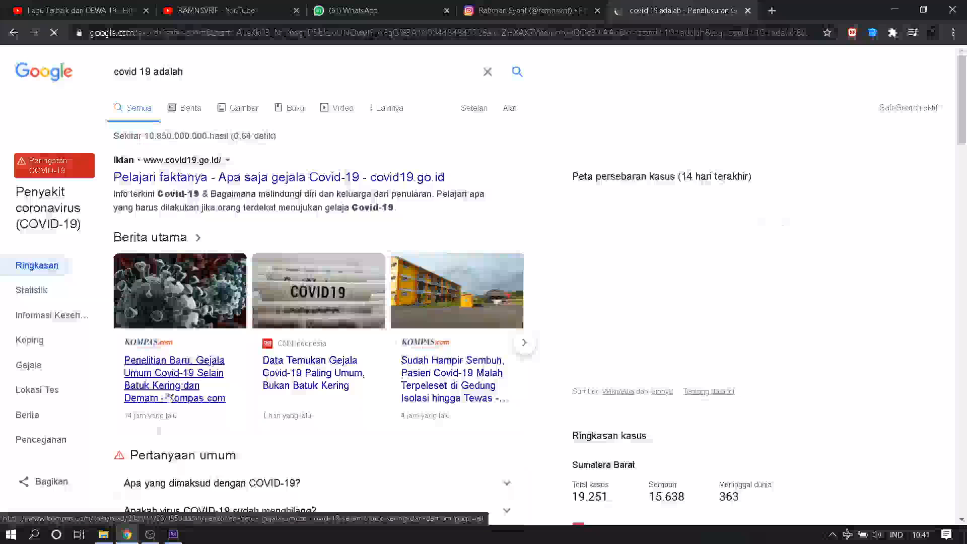
- Switch to OBS and show the Image, Video Capture Device, Browser and Untitled-2.jpg sources in the scene
{"action": "left_click", "coordinate": [150, 535]}
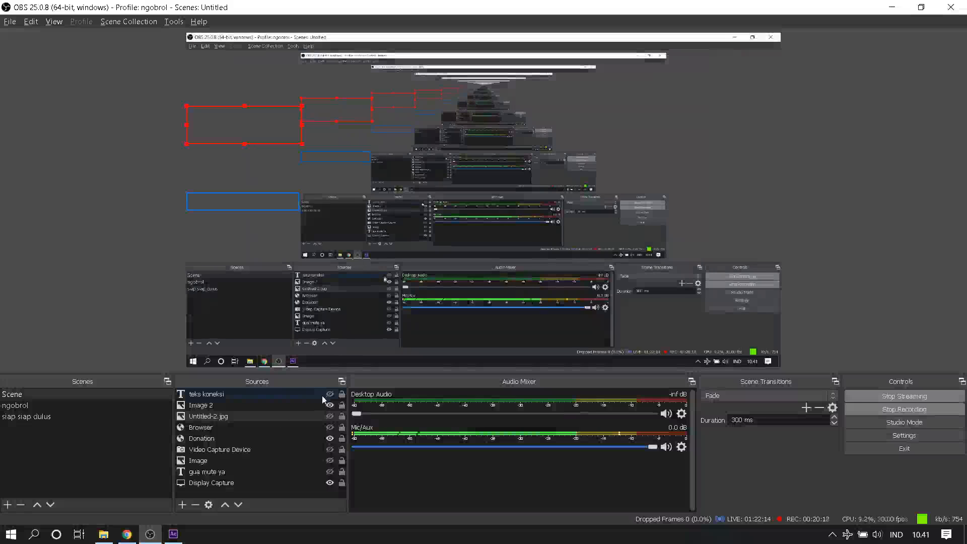
{"action": "left_click", "coordinate": [325, 428]}
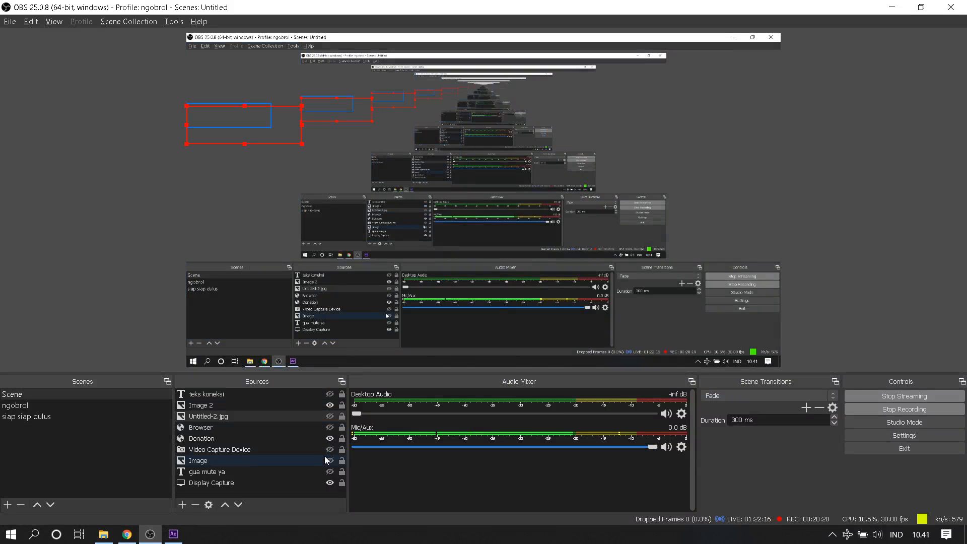
{"action": "left_click", "coordinate": [330, 461]}
{"action": "left_click", "coordinate": [330, 450]}
{"action": "left_click", "coordinate": [321, 449]}
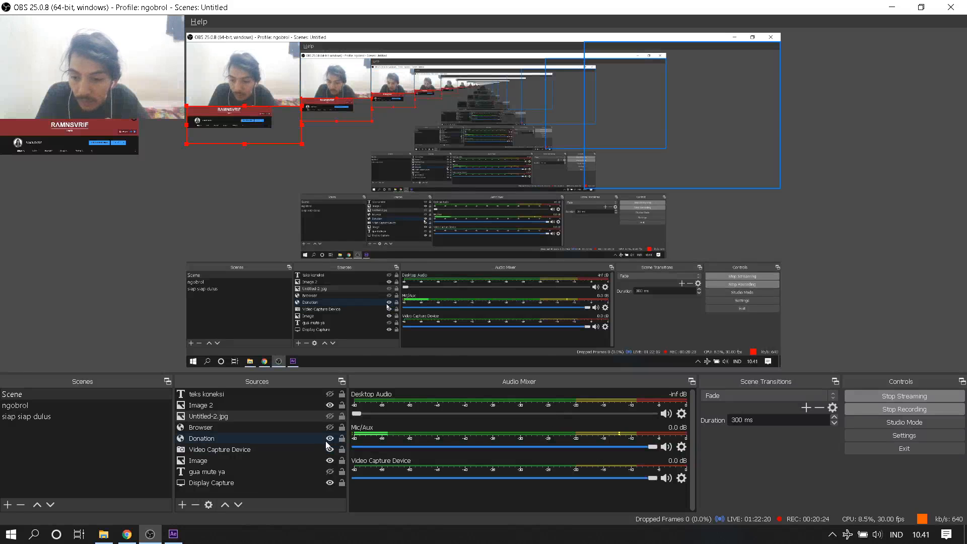
{"action": "left_click", "coordinate": [330, 438]}
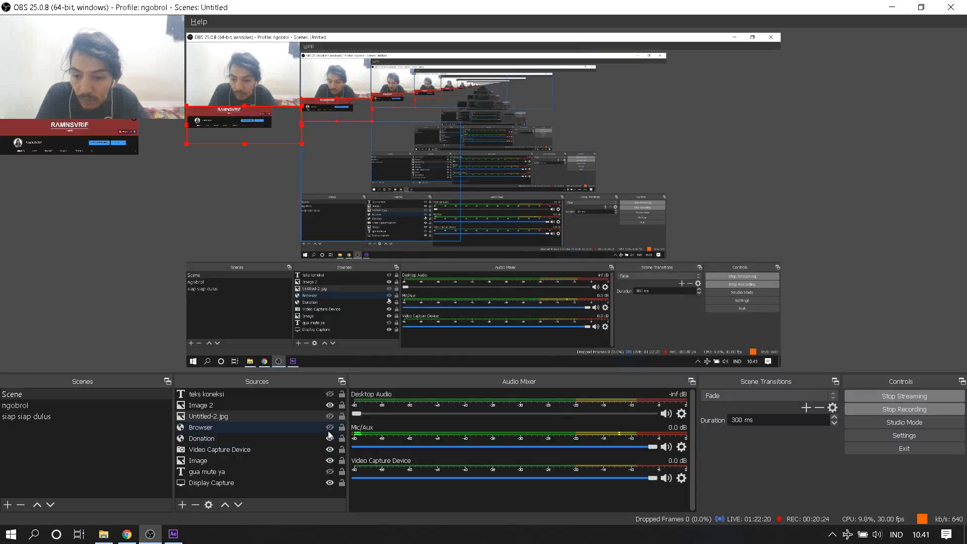
{"action": "left_click", "coordinate": [329, 405]}
{"action": "left_click", "coordinate": [282, 416]}
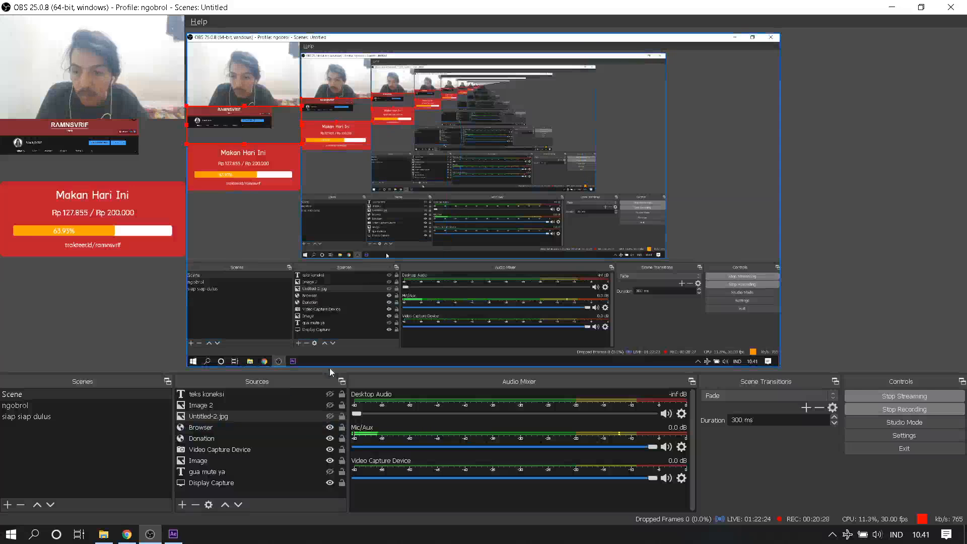
{"action": "left_click", "coordinate": [329, 416]}
- Return to Chrome and look through the COVID-19 task force home page for usable explanatory text
{"action": "left_click", "coordinate": [127, 535]}
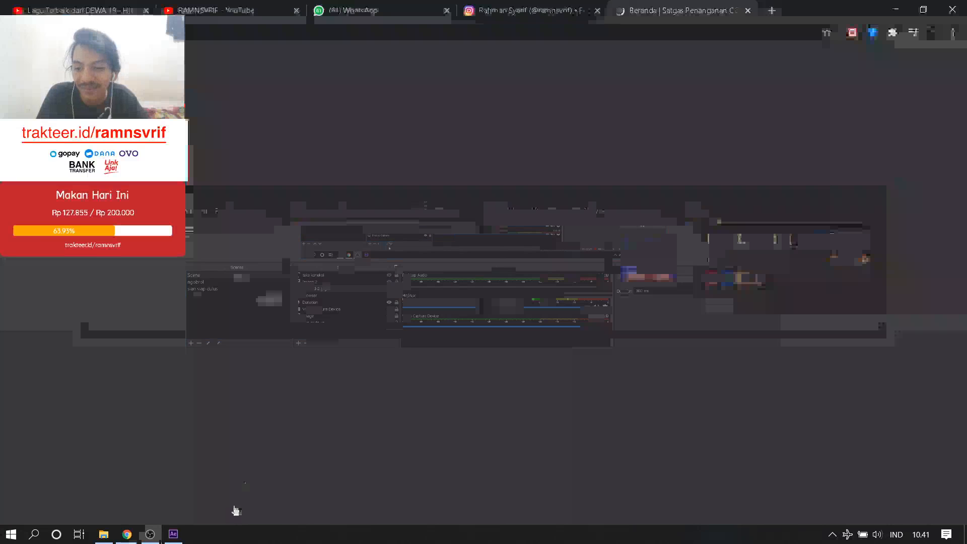
{"action": "scroll", "coordinate": [245, 417], "scroll_direction": "down", "scroll_amount": 8}
{"action": "scroll", "coordinate": [245, 417], "scroll_direction": "down", "scroll_amount": 15}
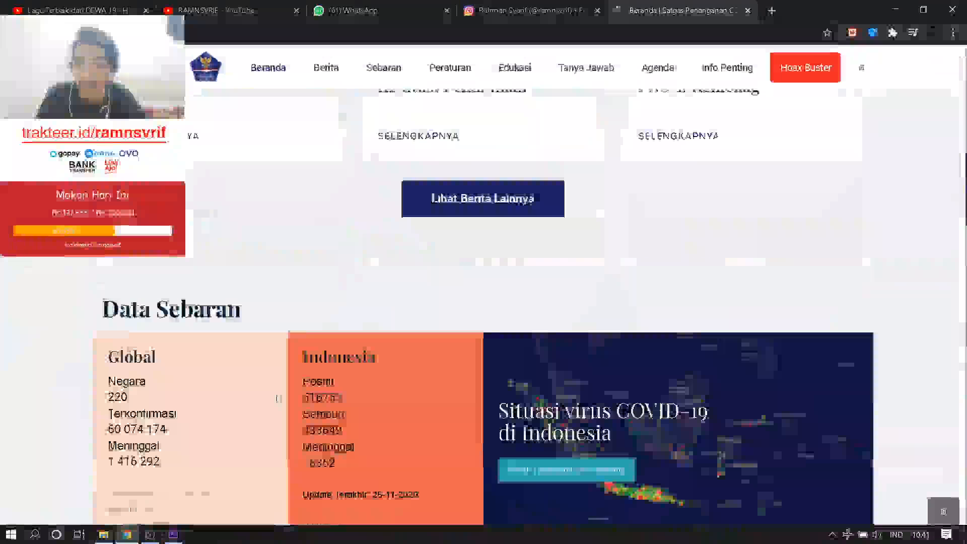
{"action": "scroll", "coordinate": [232, 356], "scroll_direction": "down", "scroll_amount": 10}
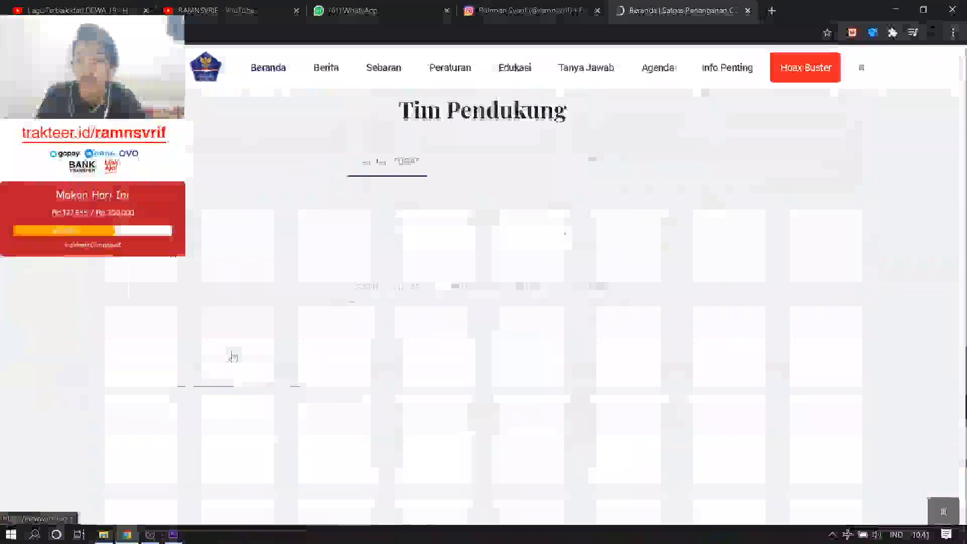
{"action": "scroll", "coordinate": [244, 356], "scroll_direction": "up", "scroll_amount": 6}
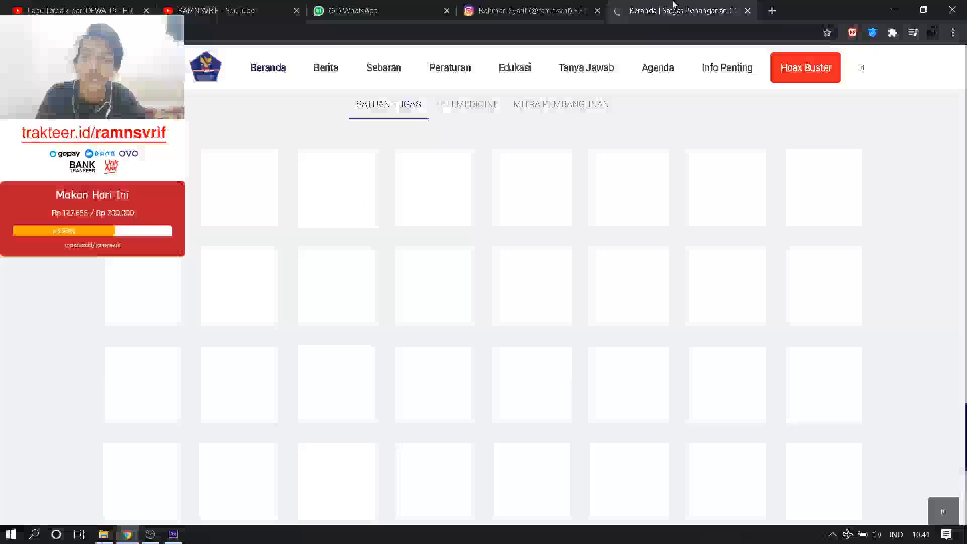
- Go back to the "covid 19 adalah" search results and select the short paragraph defining COVID-19
{"action": "key", "text": "alt+Left"}
{"action": "scroll", "coordinate": [248, 299], "scroll_direction": "down", "scroll_amount": 6}
{"action": "scroll", "coordinate": [247, 299], "scroll_direction": "down", "scroll_amount": 6}
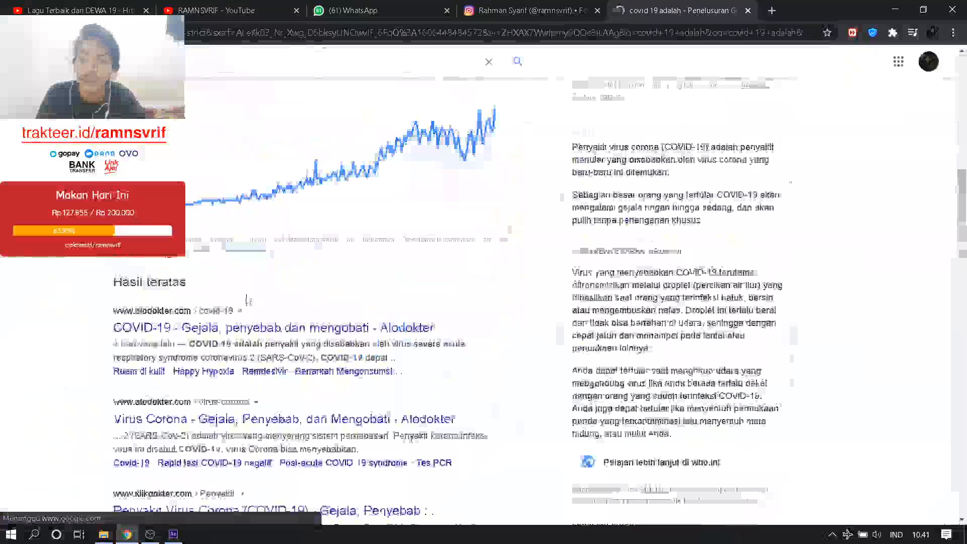
{"action": "scroll", "coordinate": [247, 299], "scroll_direction": "up", "scroll_amount": 2}
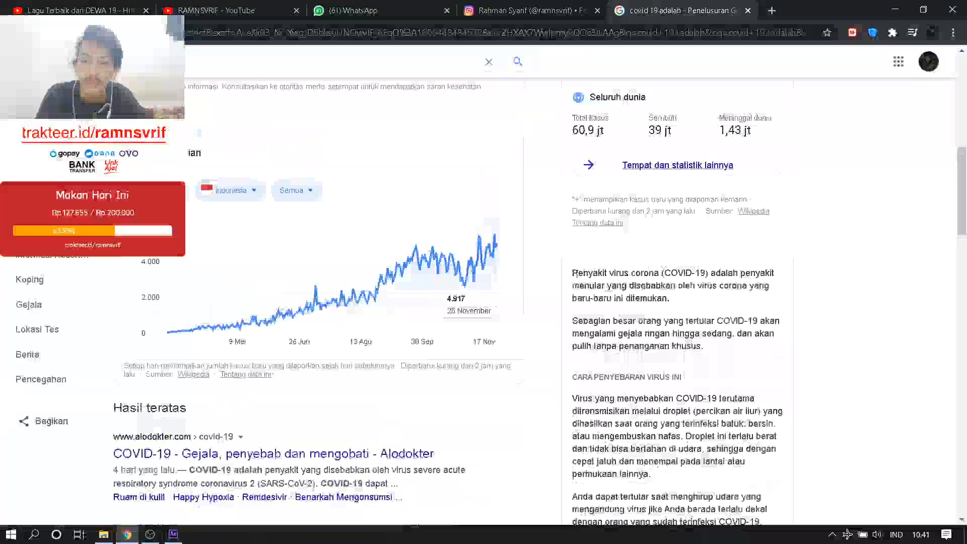
{"action": "left_click_drag", "start_coordinate": [573, 273], "coordinate": [677, 305]}
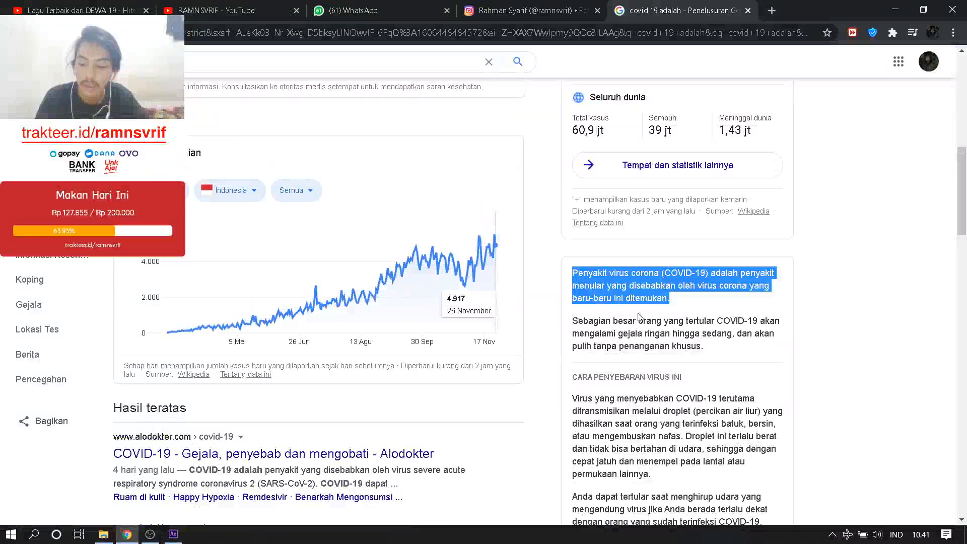
- Switch to After Effects, collapse Live tiktok Comp 1 and add a text box reading "COVID" over the blurred area
{"action": "left_click", "coordinate": [173, 534]}
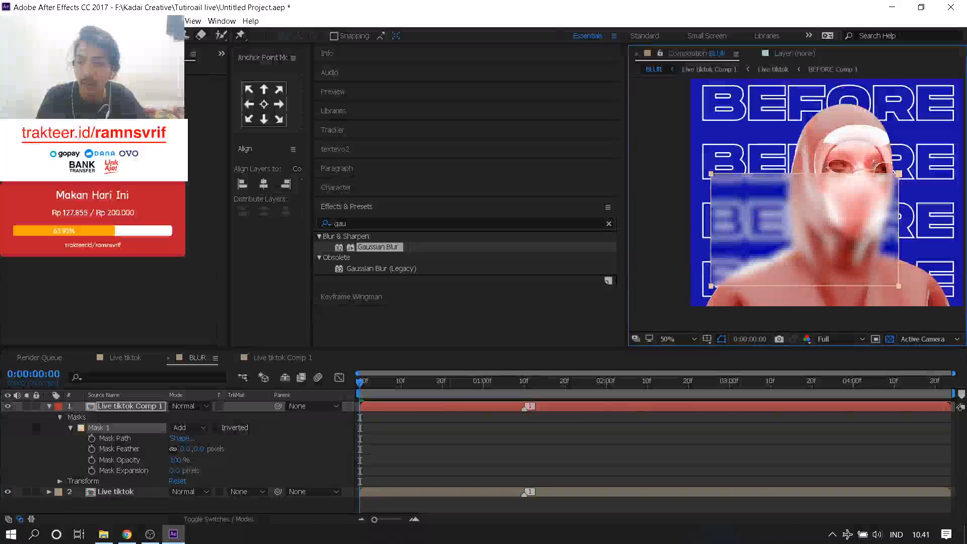
{"action": "left_click", "coordinate": [50, 406]}
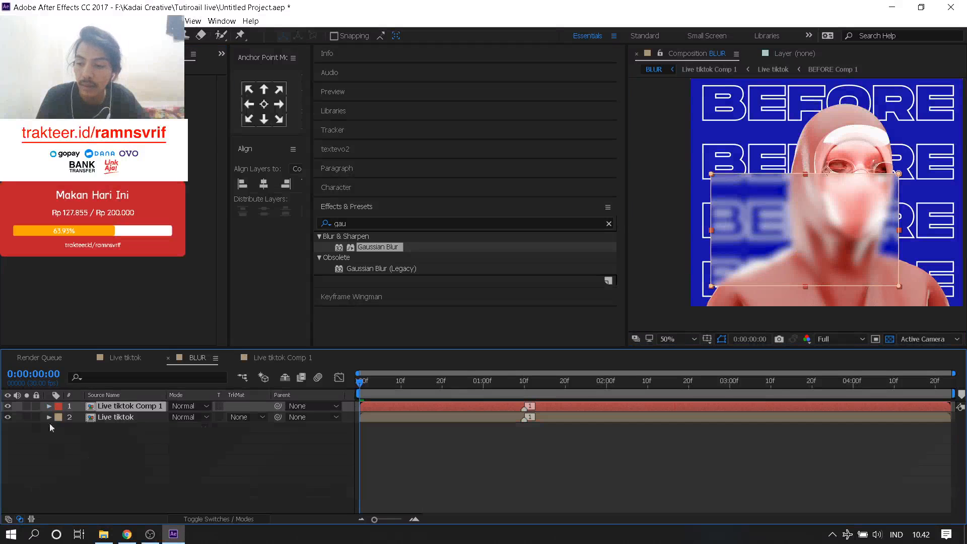
{"action": "left_click", "coordinate": [51, 428]}
{"action": "key", "text": "ctrl+t"}
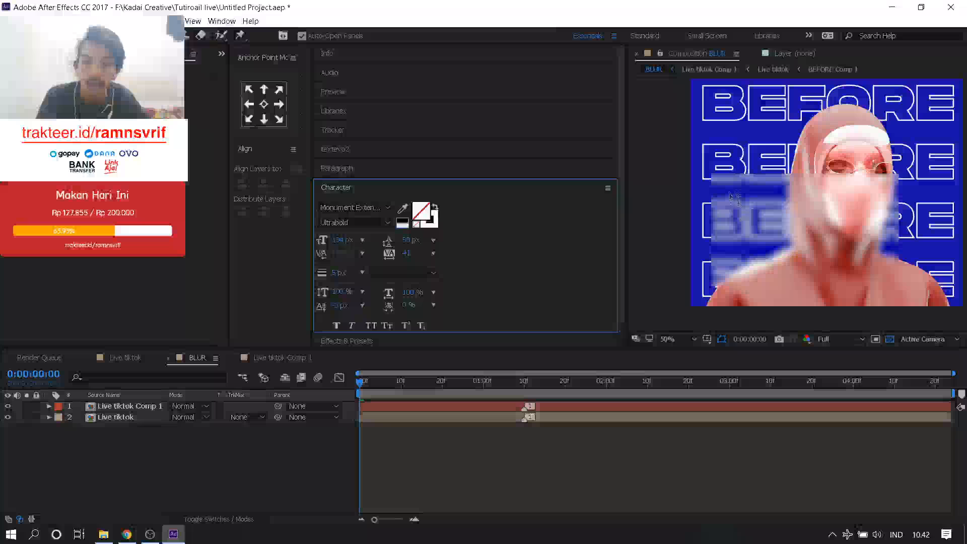
{"action": "left_click_drag", "start_coordinate": [726, 184], "coordinate": [876, 230]}
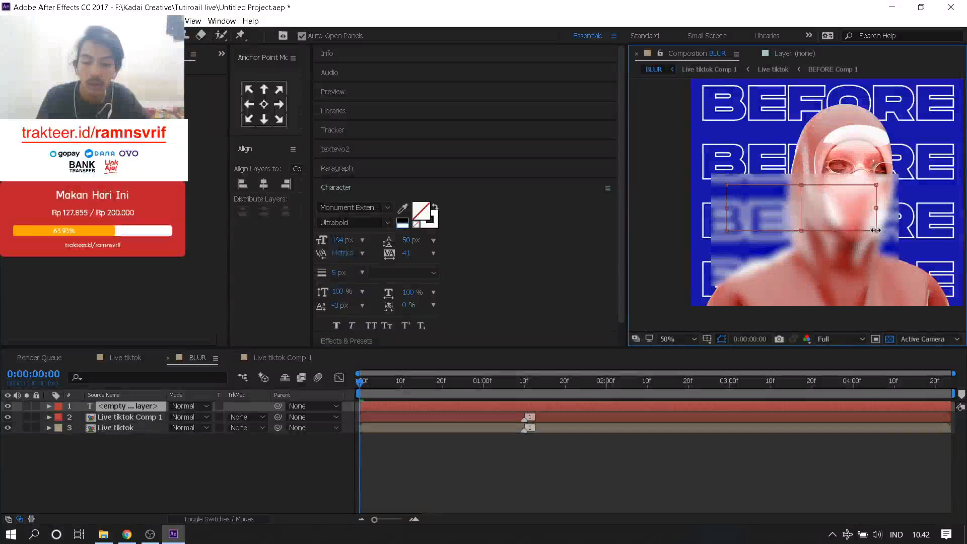
{"action": "type", "text": "CO"}
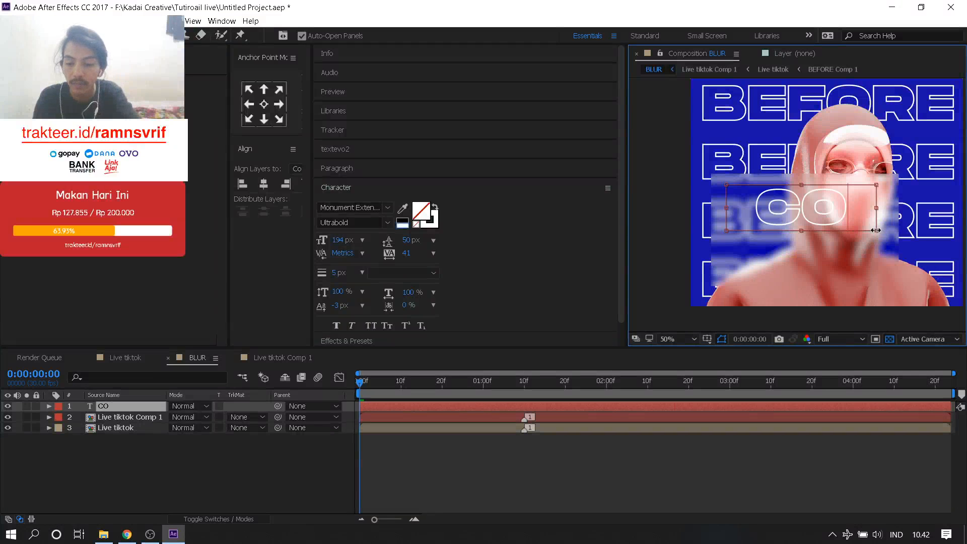
{"action": "type", "text": "VID"}
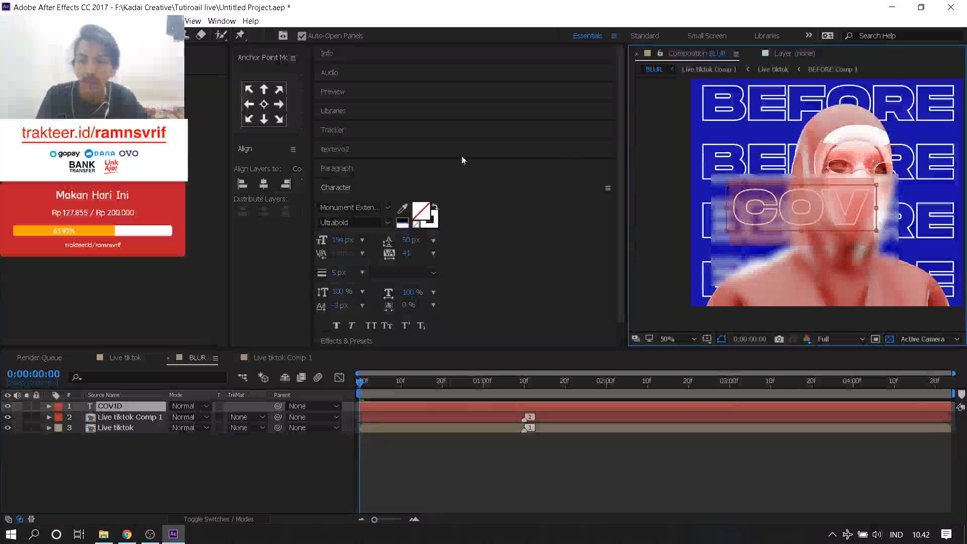
- Format the COVID text in Helvetica Bold at 89 px with a white fill and no stroke
{"action": "left_click", "coordinate": [344, 240]}
{"action": "left_click", "coordinate": [353, 207]}
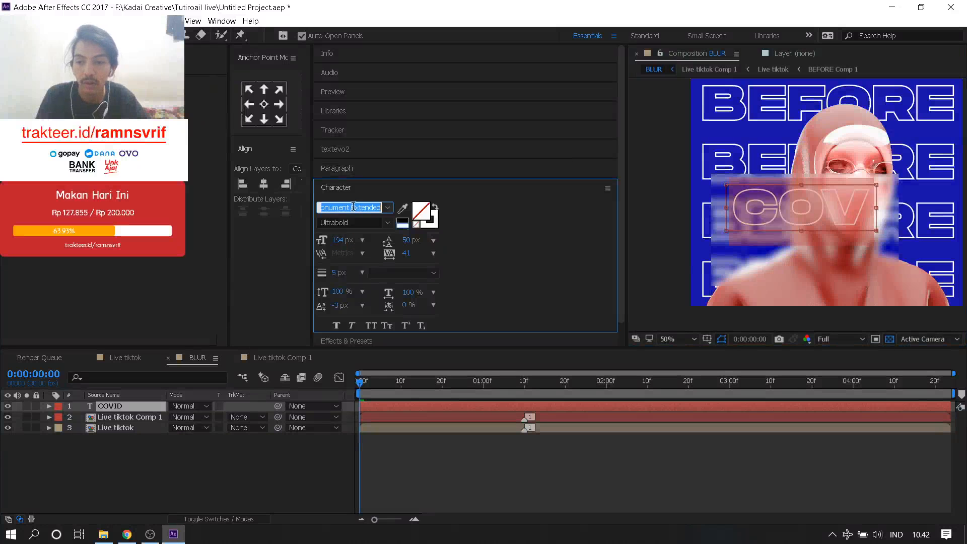
{"action": "type", "text": "Helvetica"}
{"action": "key", "text": "Return"}
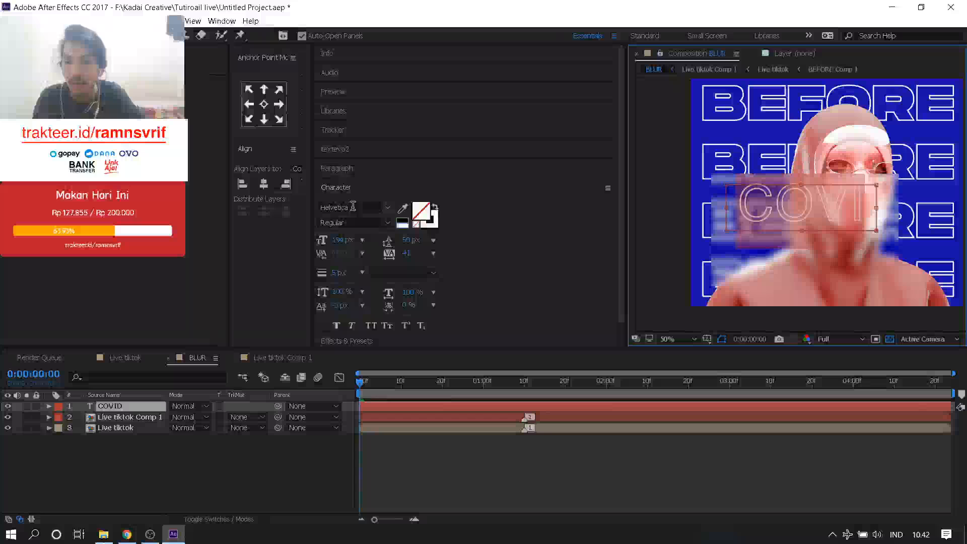
{"action": "left_click", "coordinate": [434, 207]}
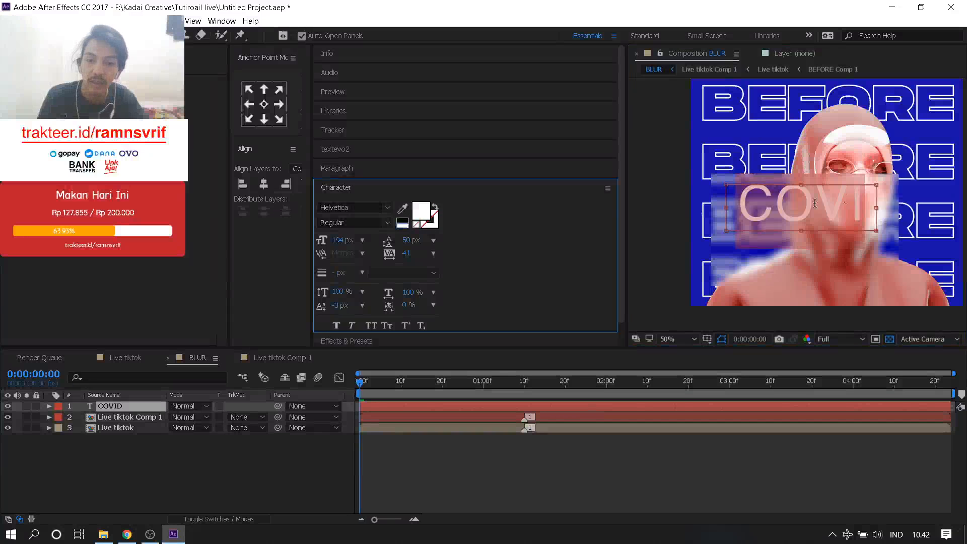
{"action": "left_click", "coordinate": [373, 222]}
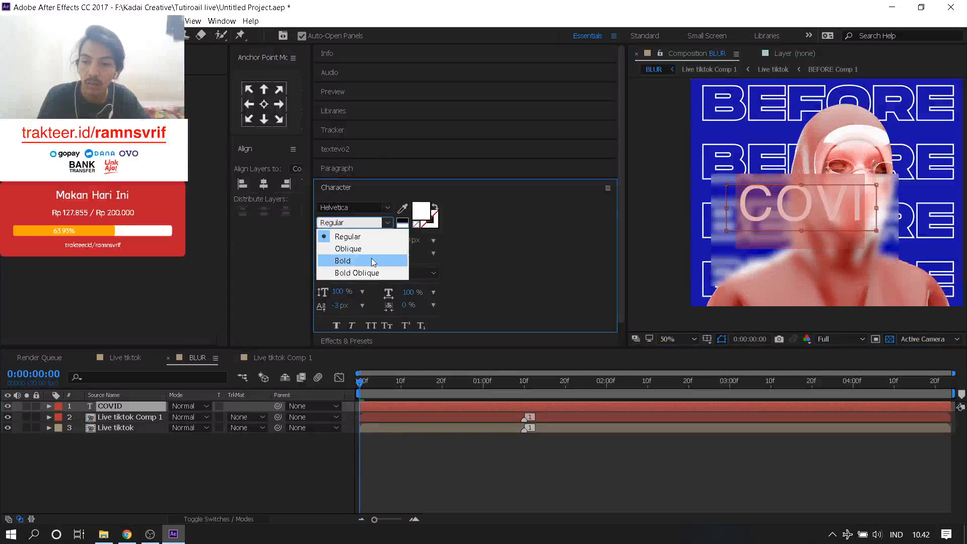
{"action": "left_click", "coordinate": [337, 255]}
{"action": "left_click_drag", "start_coordinate": [339, 241], "coordinate": [262, 236]}
- Move the COVID text to the upper-left part of the blurred area
{"action": "left_click", "coordinate": [9, 36]}
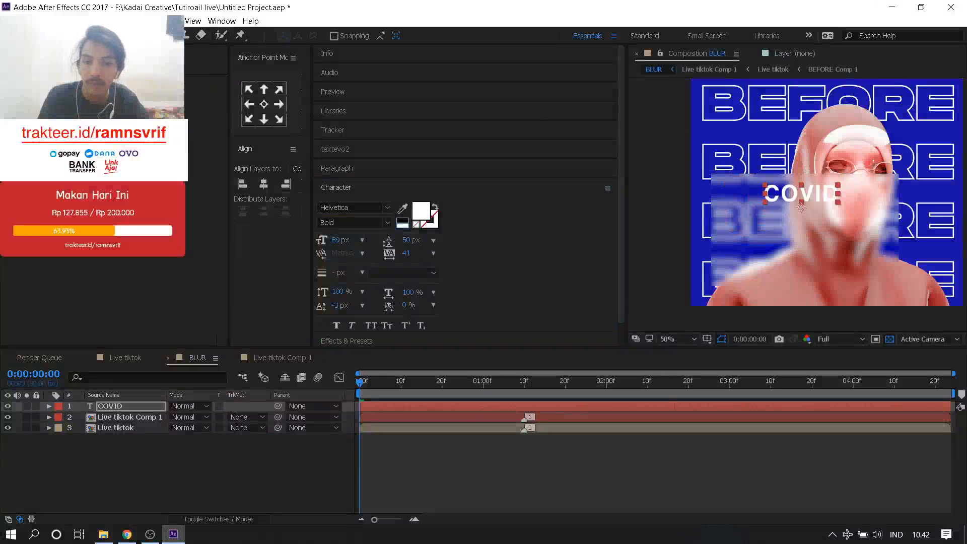
{"action": "left_click_drag", "start_coordinate": [789, 199], "coordinate": [745, 198]}
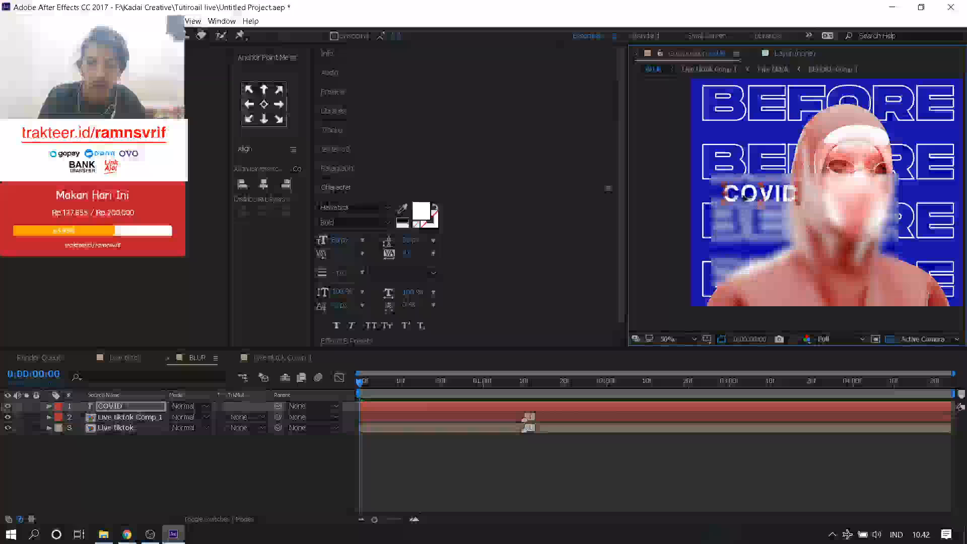
- Extend the COVID title to read "COVID 19" and realign it with the blurred area's left edge
{"action": "key", "text": "ctrl+t"}
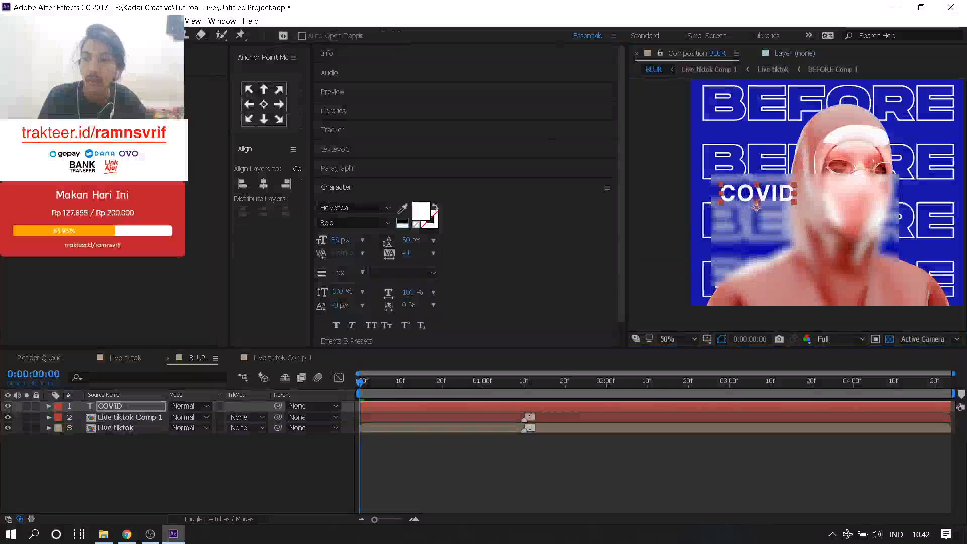
{"action": "left_click", "coordinate": [798, 197]}
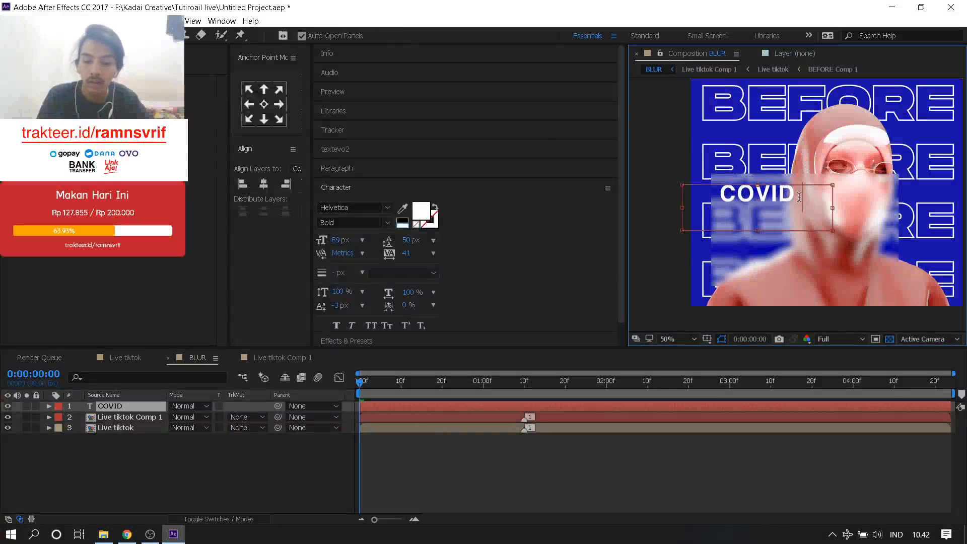
{"action": "type", "text": "19"}
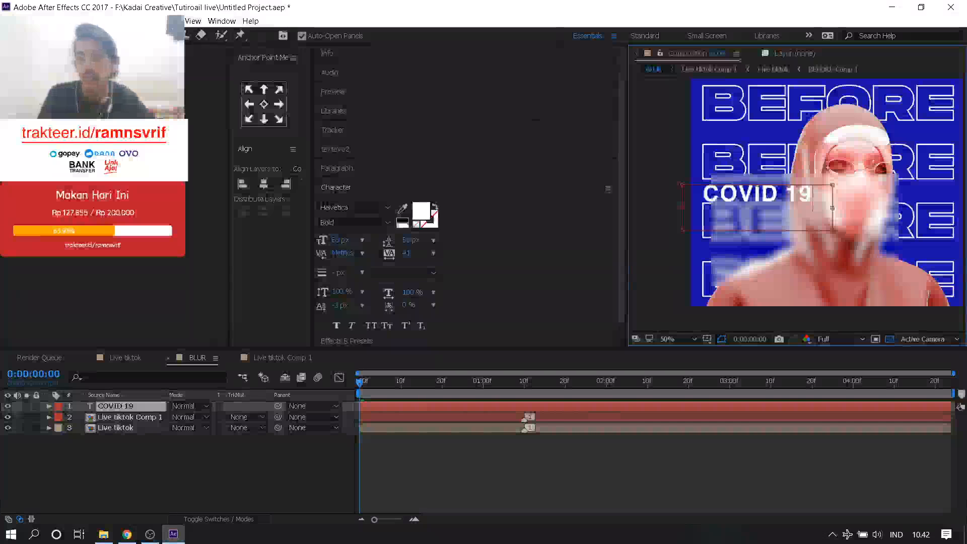
{"action": "left_click", "coordinate": [10, 35]}
{"action": "left_click_drag", "start_coordinate": [752, 201], "coordinate": [755, 202]}
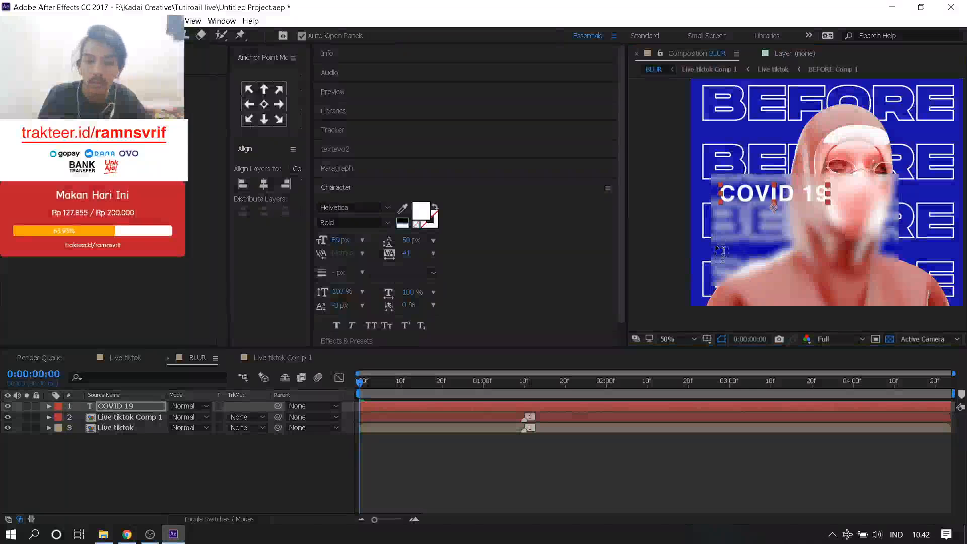
{"action": "left_click_drag", "start_coordinate": [722, 209], "coordinate": [843, 270]}
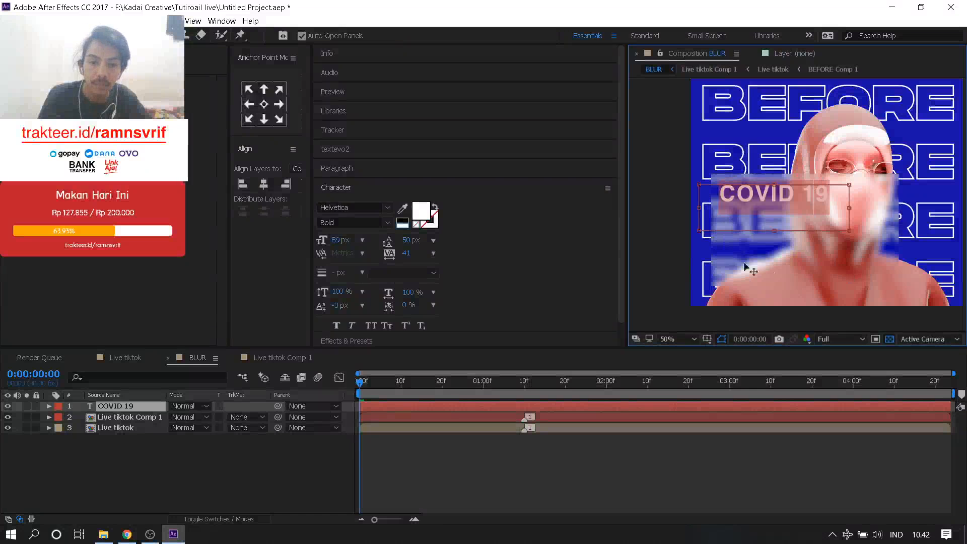
{"action": "left_click", "coordinate": [220, 481]}
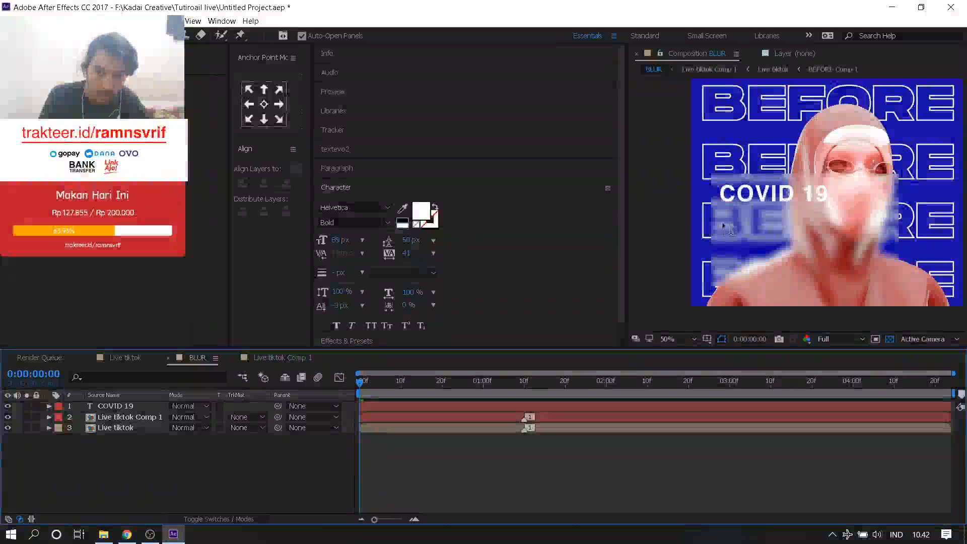
{"action": "left_click", "coordinate": [734, 220]}
{"action": "left_click", "coordinate": [809, 261]}
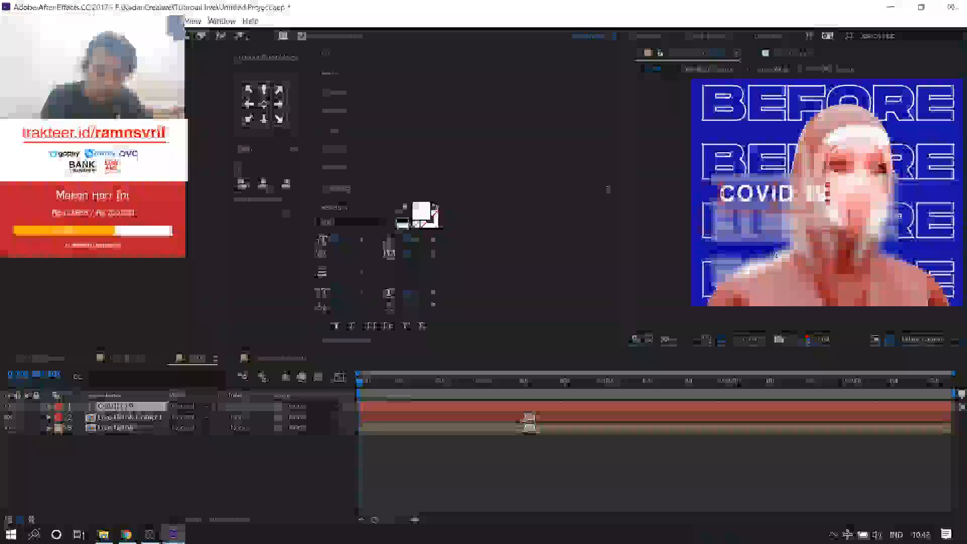
- Draw a paragraph text box below the COVID 19 title and fill it with the COVID-19 definition from the browser
{"action": "left_click_drag", "start_coordinate": [722, 230], "coordinate": [888, 281]}
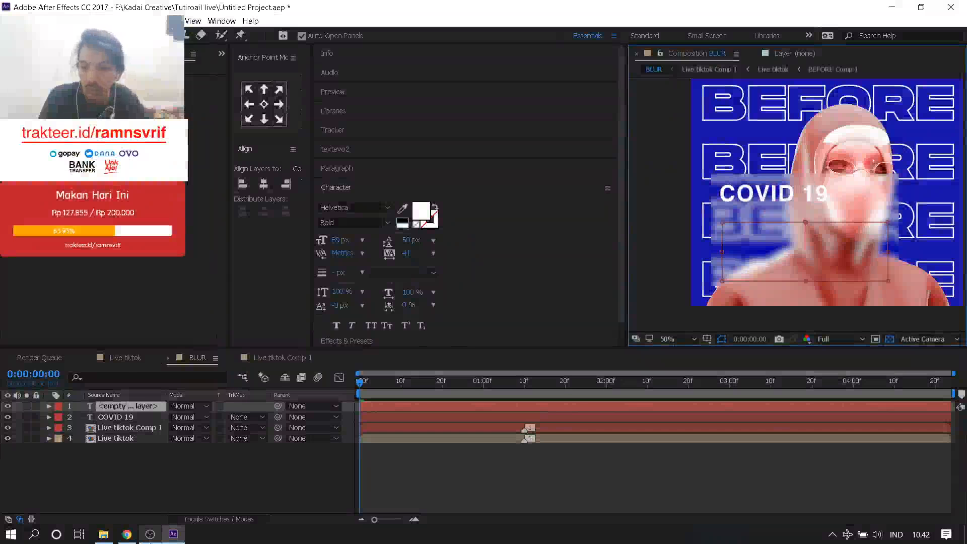
{"action": "left_click", "coordinate": [127, 534]}
{"action": "key", "text": "alt+Tab"}
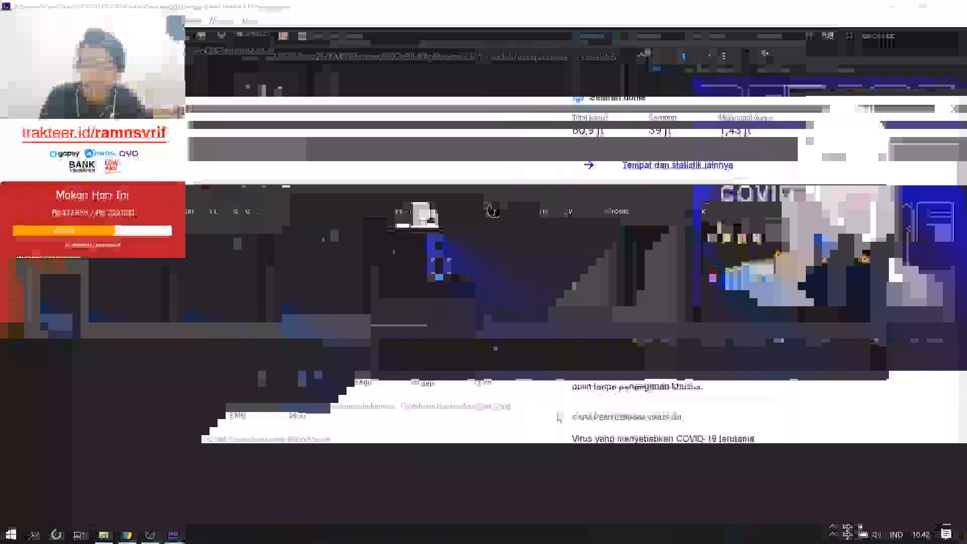
{"action": "type", "text": "Penyakit virus corona (COVID-19) adalah"}
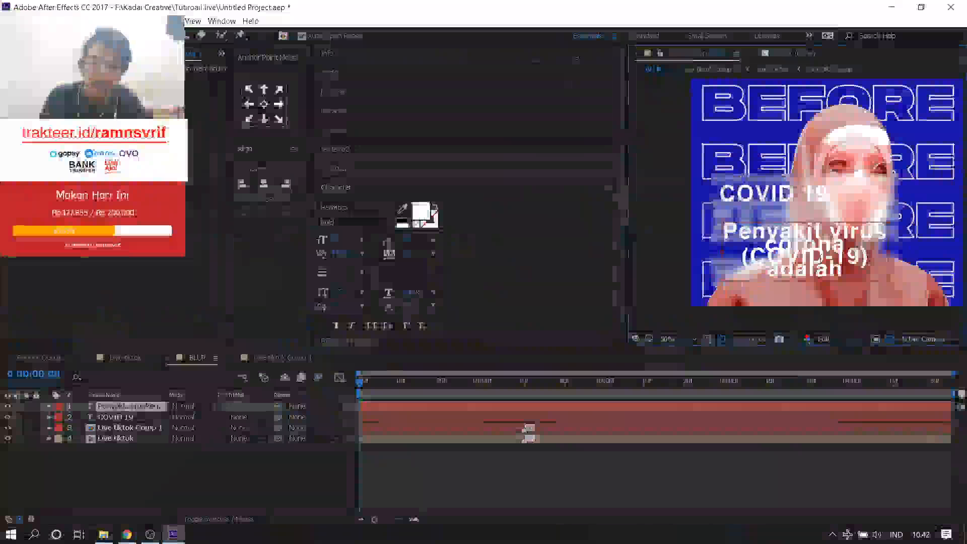
- Format the definition paragraph with a much smaller font size, Helvetica Regular style and left alignment
{"action": "left_click_drag", "start_coordinate": [336, 240], "coordinate": [302, 241]}
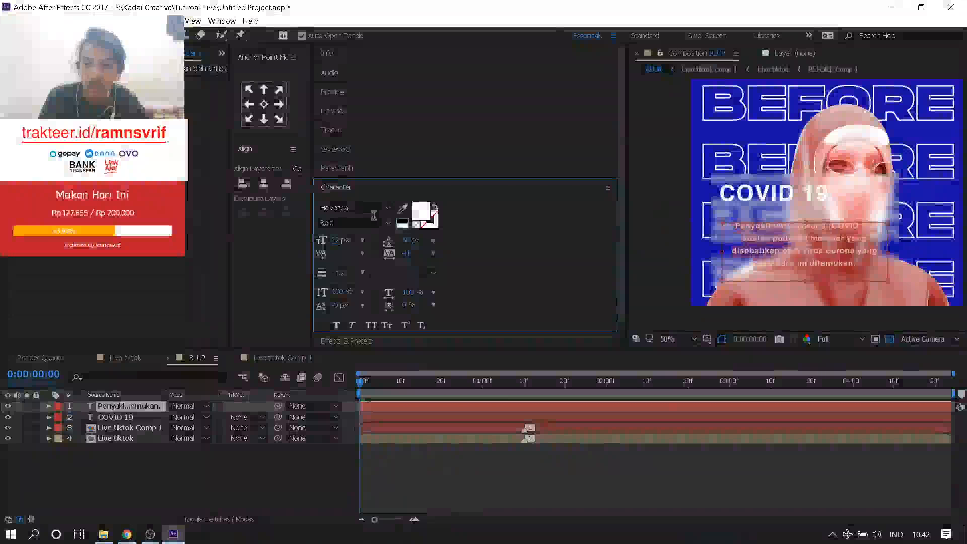
{"action": "left_click", "coordinate": [373, 221]}
{"action": "left_click", "coordinate": [343, 235]}
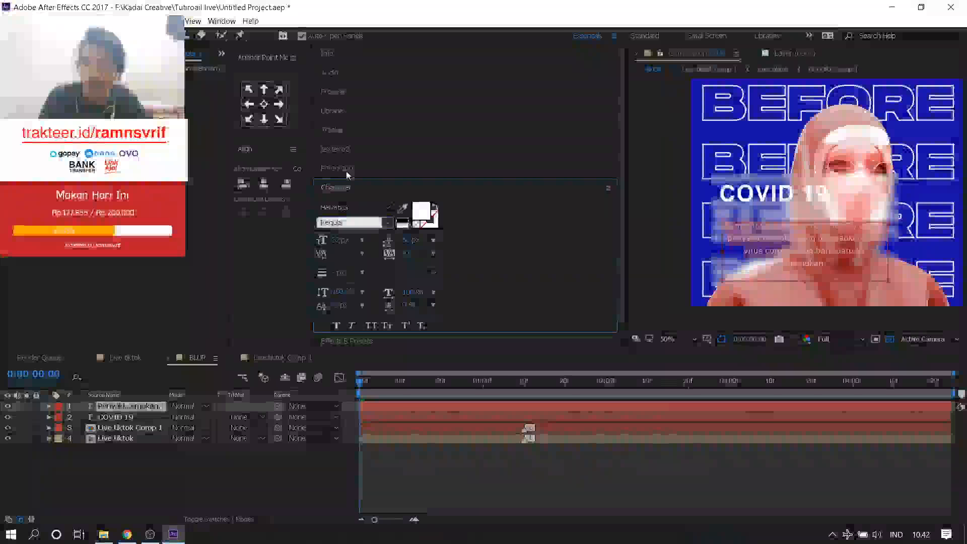
{"action": "left_click", "coordinate": [346, 170]}
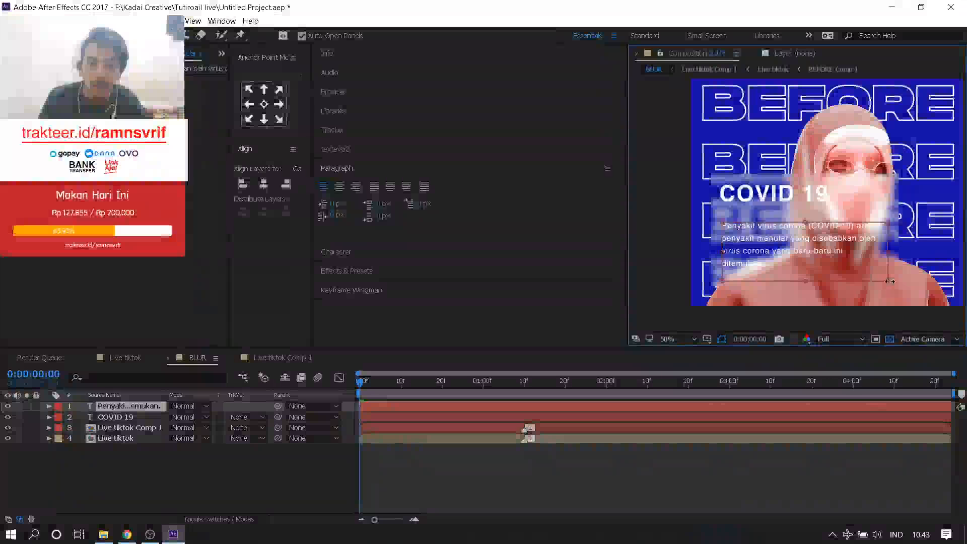
{"action": "key", "text": "ctrl+z"}
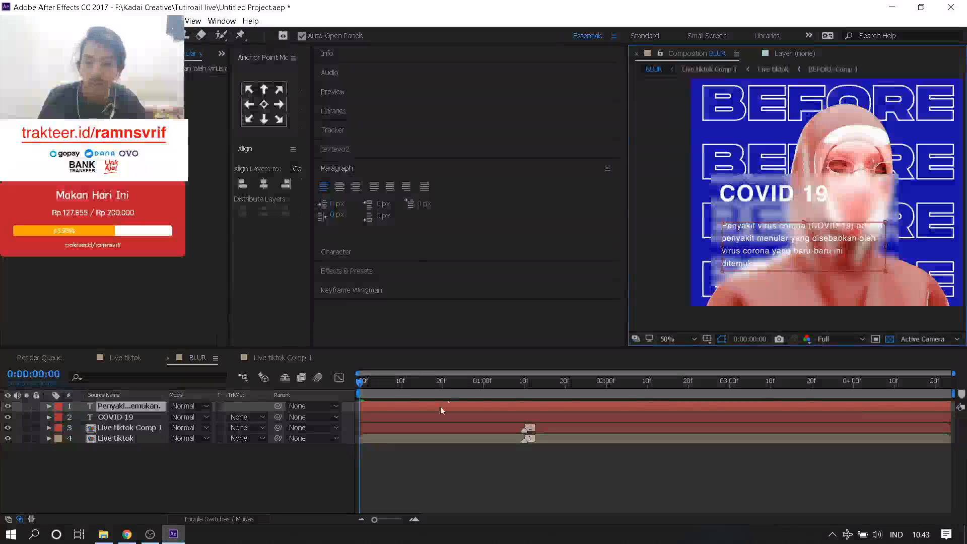
- Play back the BLUR composition several times to check the title and paragraph over the changing background
{"action": "key", "text": "space"}
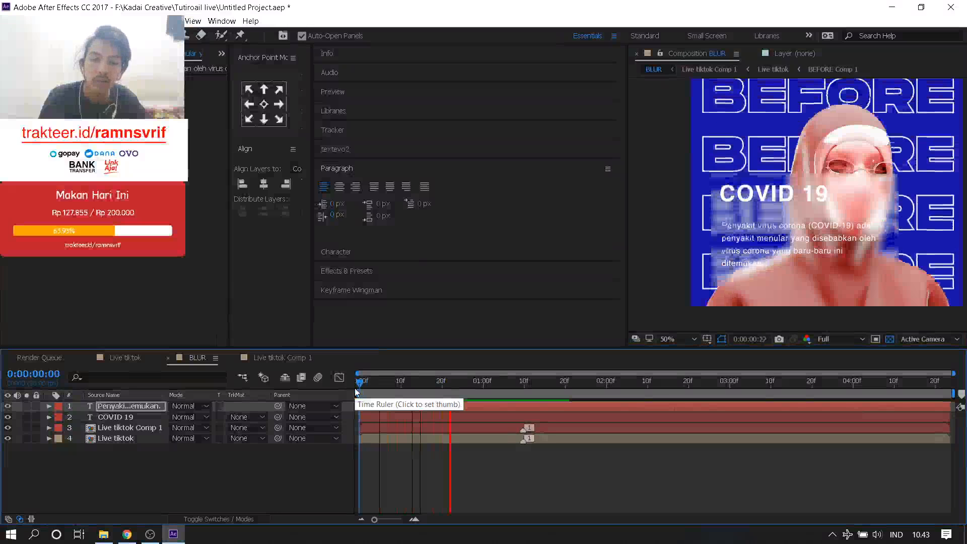
{"action": "key", "text": "space"}
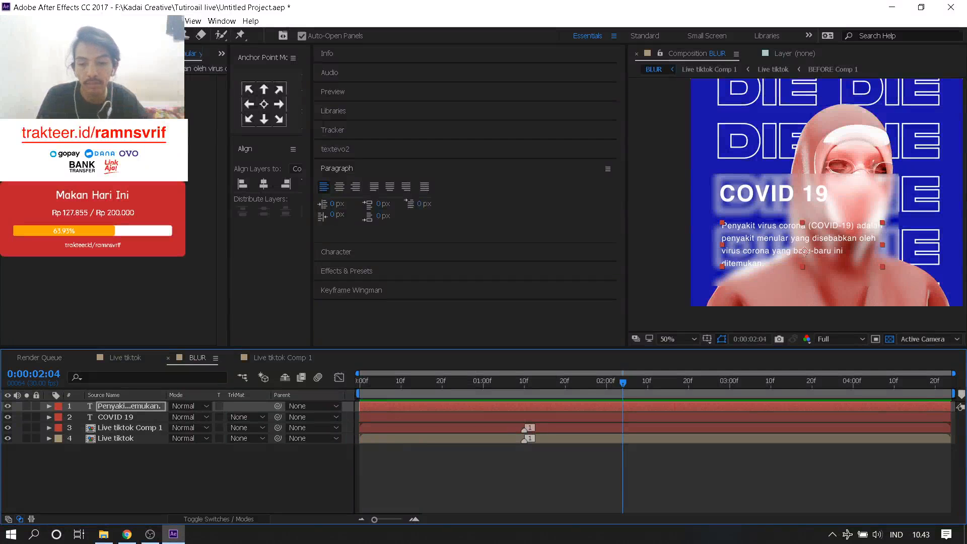
{"action": "left_click_drag", "start_coordinate": [544, 381], "coordinate": [396, 380]}
{"action": "key", "text": "space"}
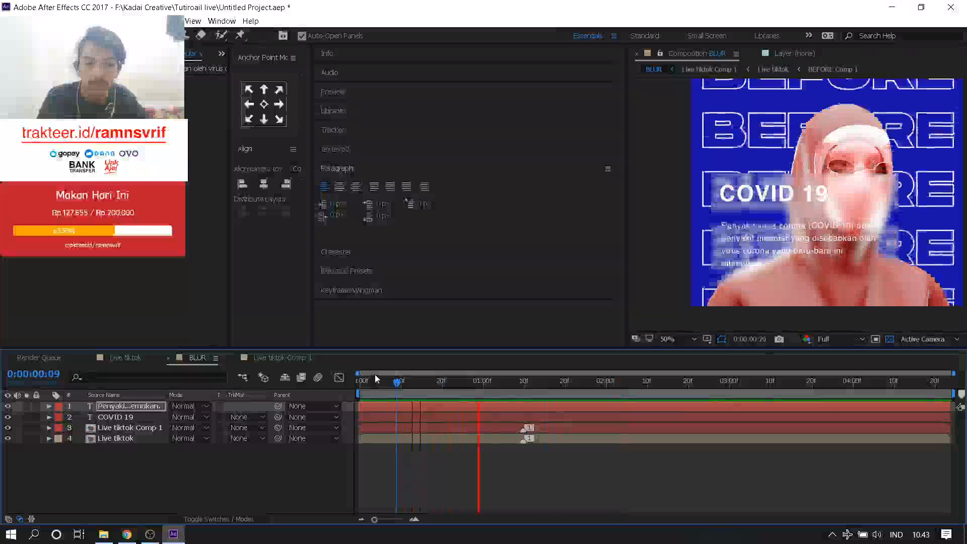
{"action": "key", "text": "space"}
{"action": "left_click_drag", "start_coordinate": [522, 381], "coordinate": [227, 387]}
{"action": "key", "text": "space"}
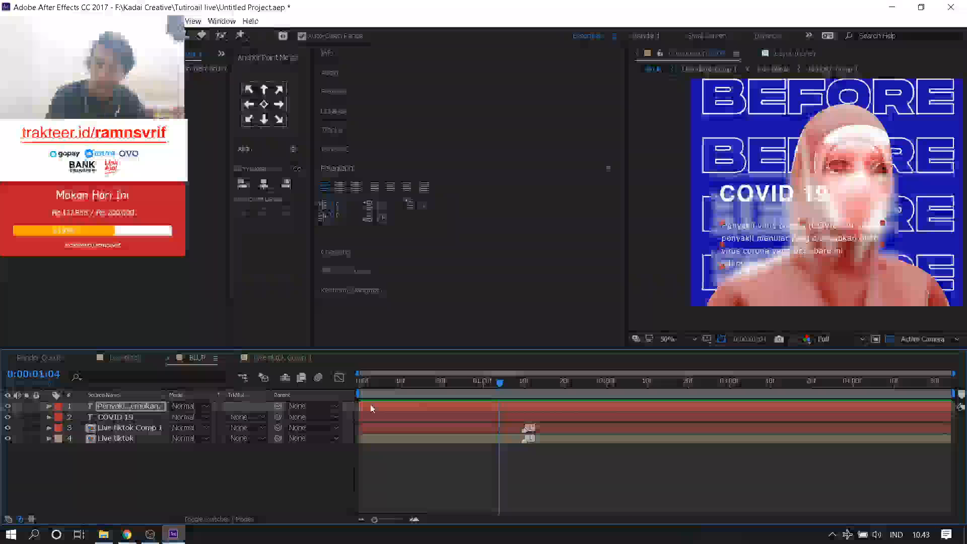
- Switch to Chrome, view the Covid-19 DIE poster in the Instagram post as a reference, and return to After Effects
{"action": "key", "text": "alt+Tab"}
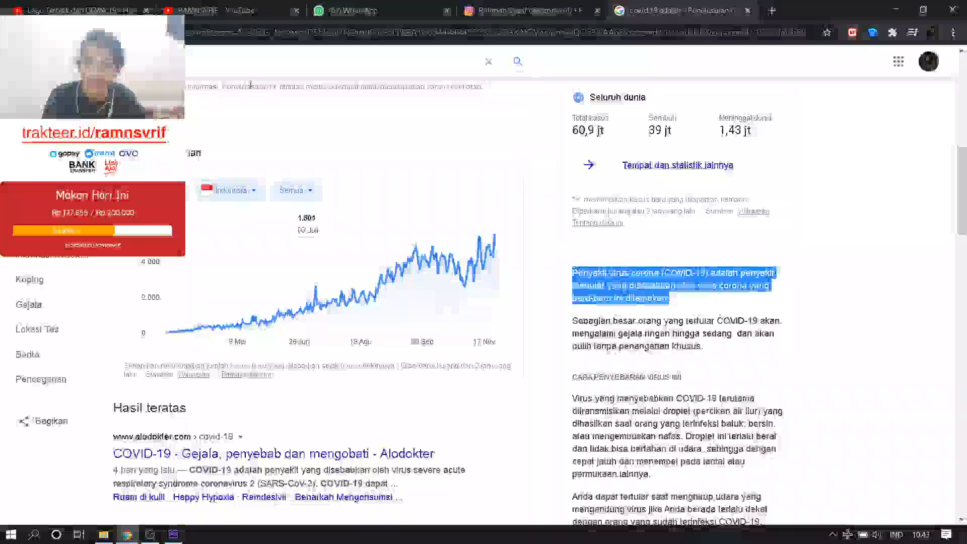
{"action": "left_click", "coordinate": [539, 9]}
{"action": "left_click", "coordinate": [389, 187]}
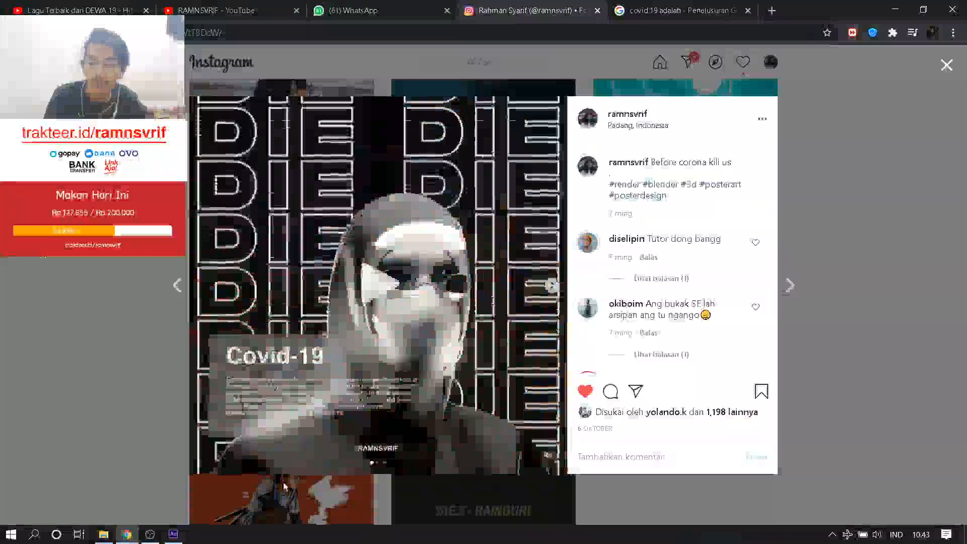
{"action": "left_click", "coordinate": [333, 302]}
{"action": "key", "text": "alt+Tab"}
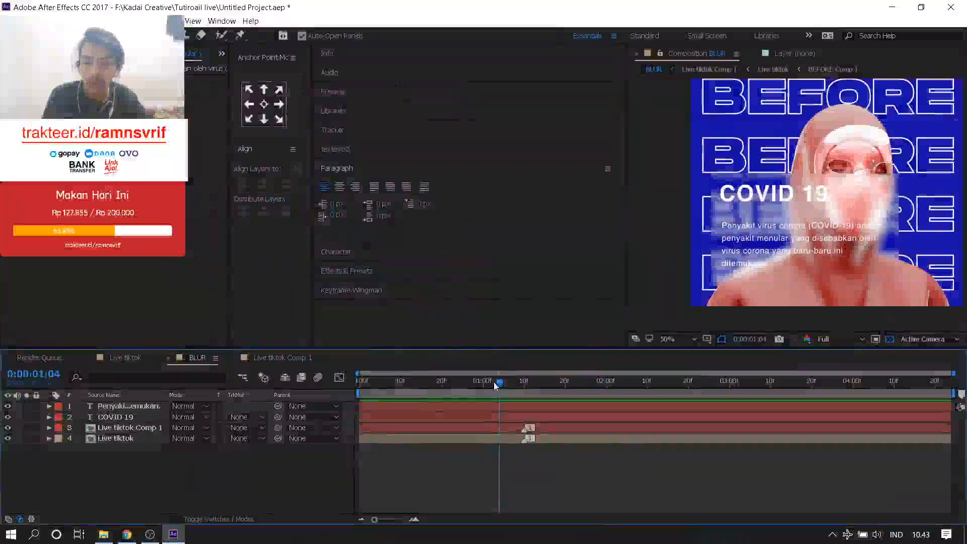
- In the Live tiktok composition, trim the start of the DIE DIE Comp 1 layer to 0:00:01:11
{"action": "left_click", "coordinate": [521, 393]}
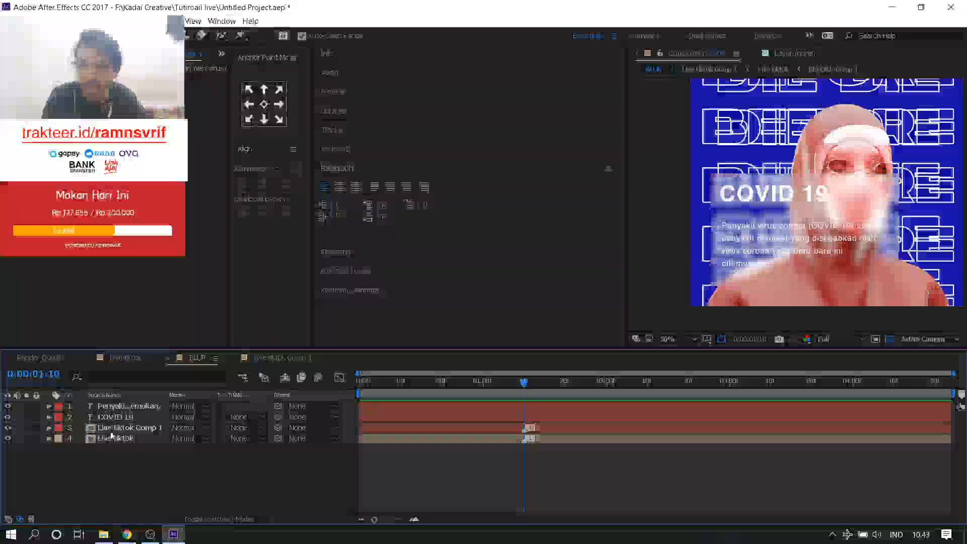
{"action": "left_click", "coordinate": [113, 428]}
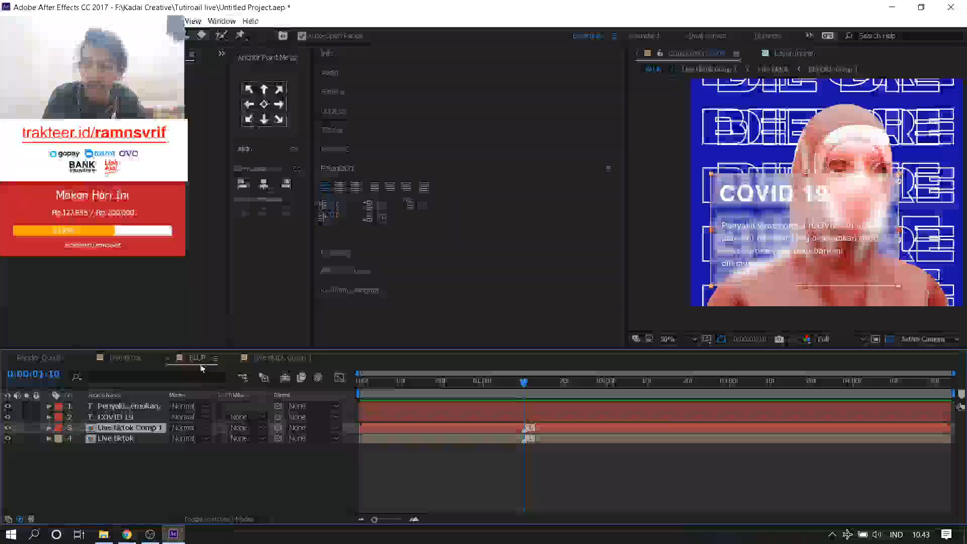
{"action": "left_click", "coordinate": [107, 357]}
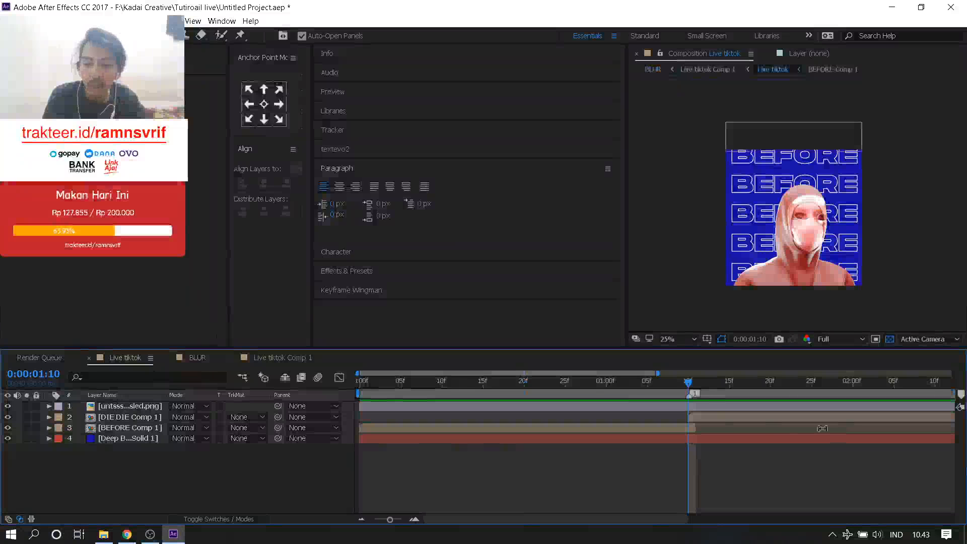
{"action": "left_click", "coordinate": [762, 420]}
{"action": "left_click_drag", "start_coordinate": [695, 386], "coordinate": [690, 388]}
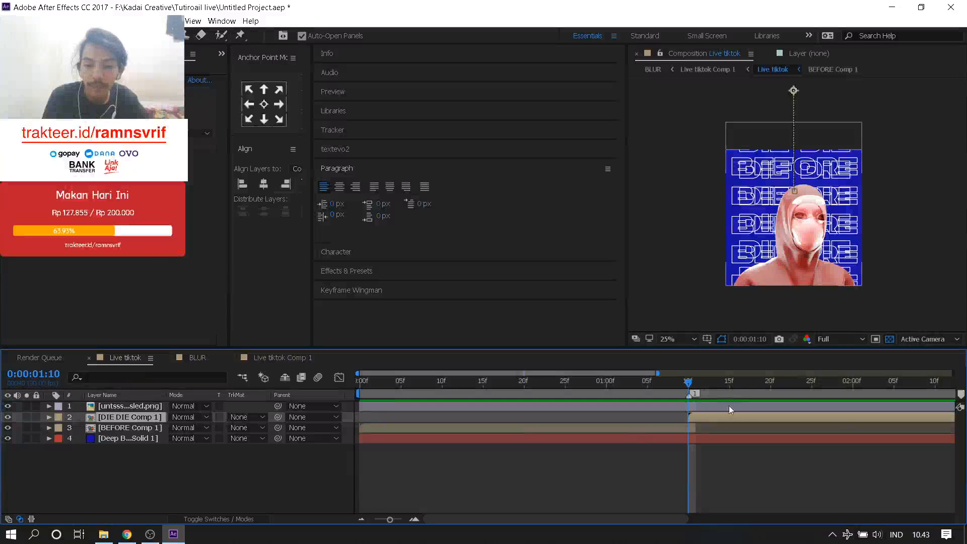
{"action": "mouse_move", "coordinate": [694, 416]}
{"action": "left_mouse_down"}
{"action": "mouse_move", "coordinate": [712, 392]}
{"action": "mouse_move", "coordinate": [691, 395]}
{"action": "mouse_move", "coordinate": [706, 413]}
{"action": "left_mouse_up"}
{"action": "left_click", "coordinate": [702, 385]}
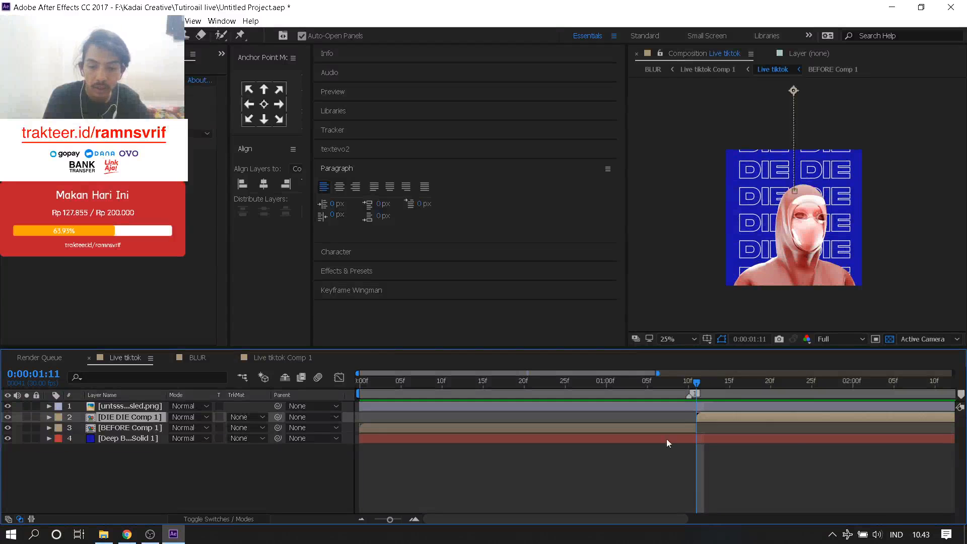
- Add an adjustment layer on top of the Live tiktok composition and trim its start to 0:00:01:11
{"action": "right_click", "coordinate": [647, 466]}
{"action": "mouse_move", "coordinate": [681, 365]}
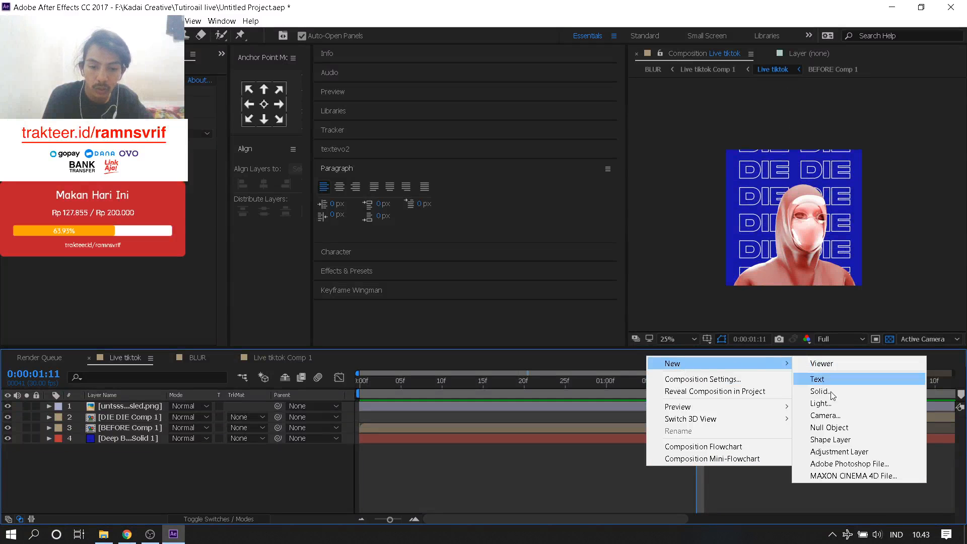
{"action": "left_click", "coordinate": [834, 452]}
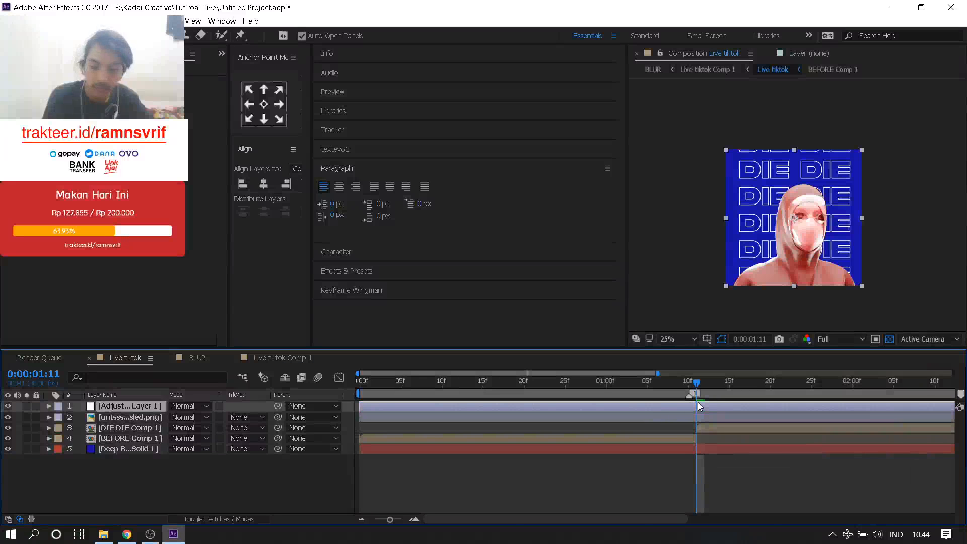
{"action": "key", "text": "alt+bracketleft"}
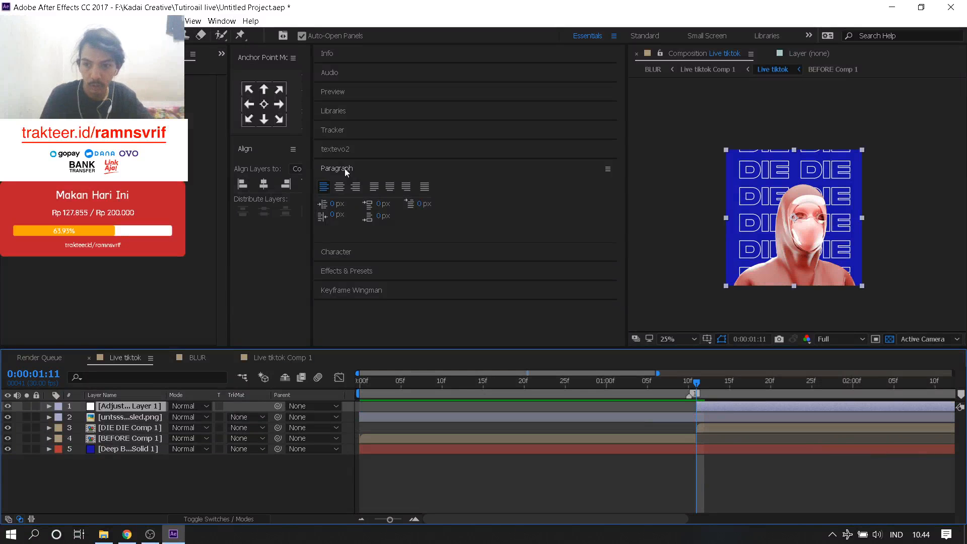
- Search the effects for "black" and apply Black & White to the adjustment layer
{"action": "left_click", "coordinate": [343, 257]}
{"action": "left_click", "coordinate": [355, 184]}
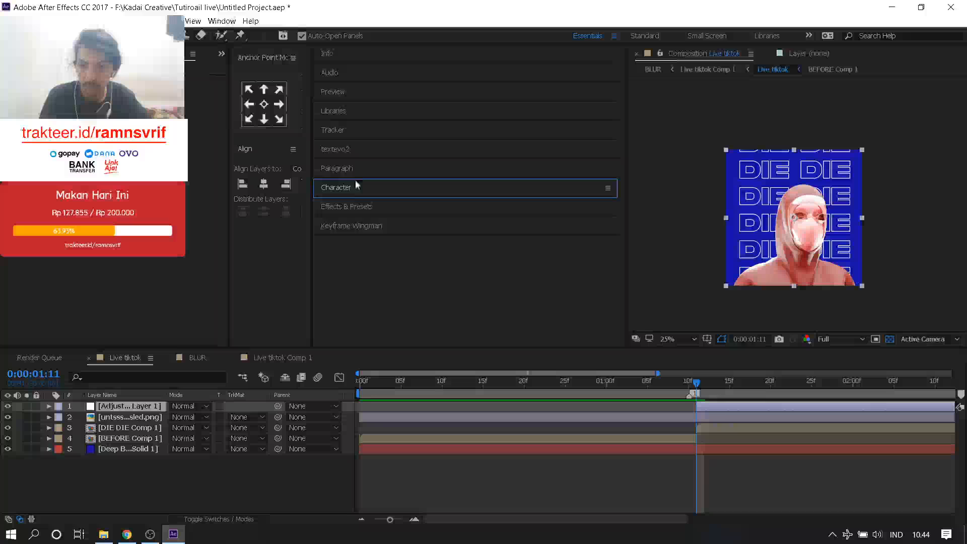
{"action": "left_click", "coordinate": [346, 208]}
{"action": "left_click", "coordinate": [354, 222]}
{"action": "type", "text": "b"}
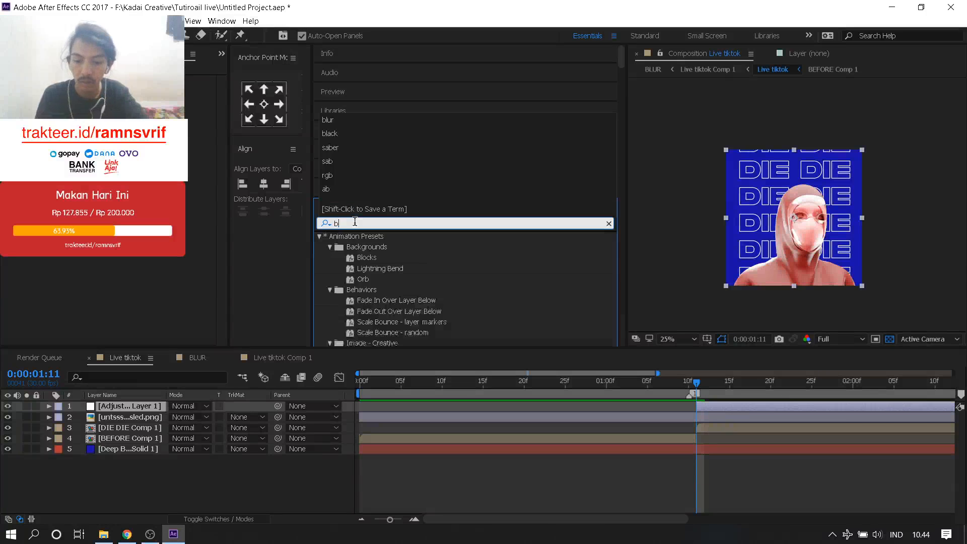
{"action": "type", "text": "lack and"}
{"action": "key", "text": "BackSpace"}
{"action": "key", "text": "BackSpace"}
{"action": "key", "text": "BackSpace"}
{"action": "key", "text": "BackSpace"}
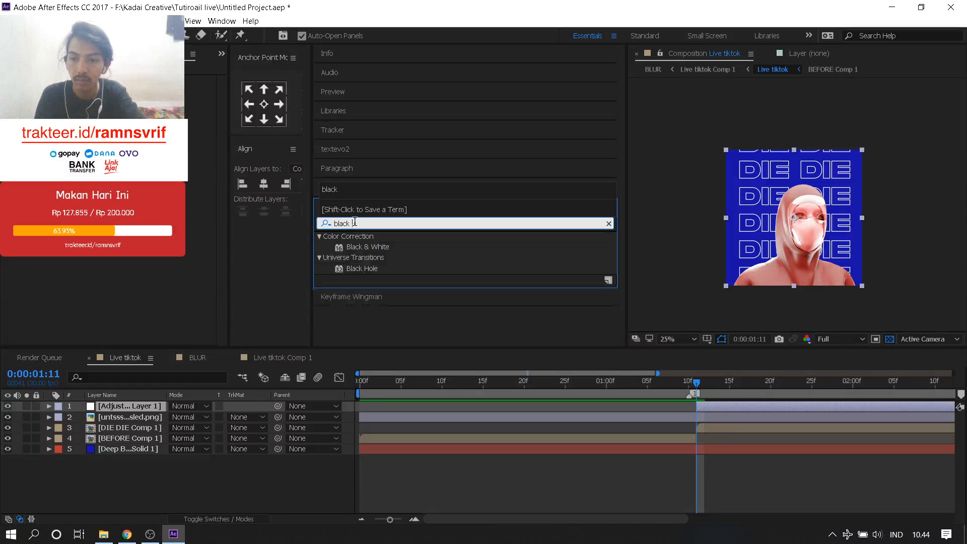
{"action": "double_click", "coordinate": [360, 245]}
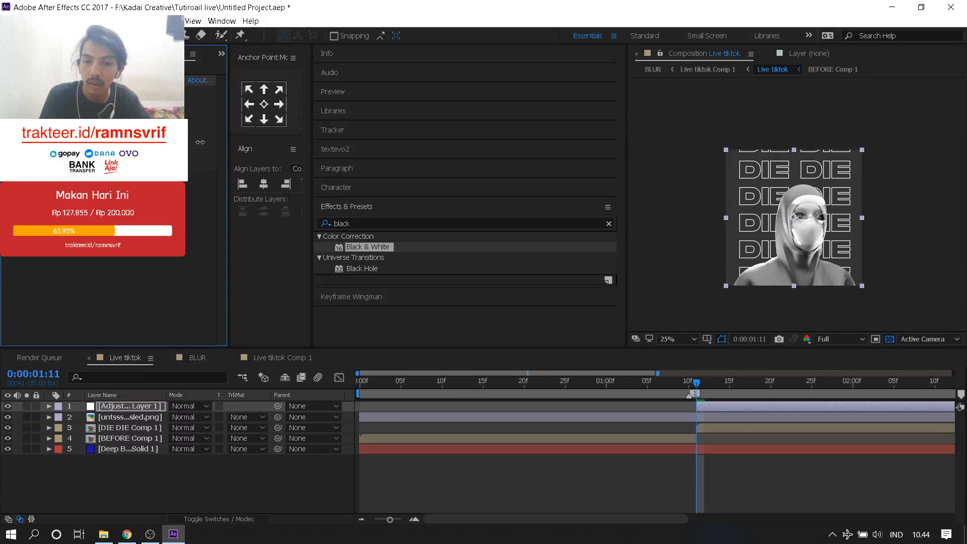
- Set the Black & White effect's tint color to black (000000)
{"action": "left_click", "coordinate": [137, 165]}
{"action": "left_click_drag", "start_coordinate": [101, 199], "coordinate": [107, 342]}
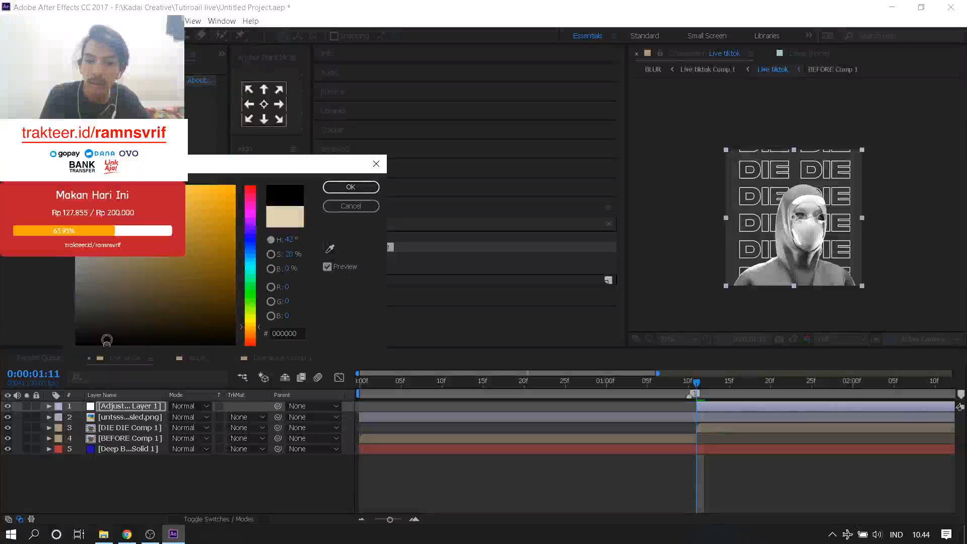
{"action": "left_click", "coordinate": [330, 190]}
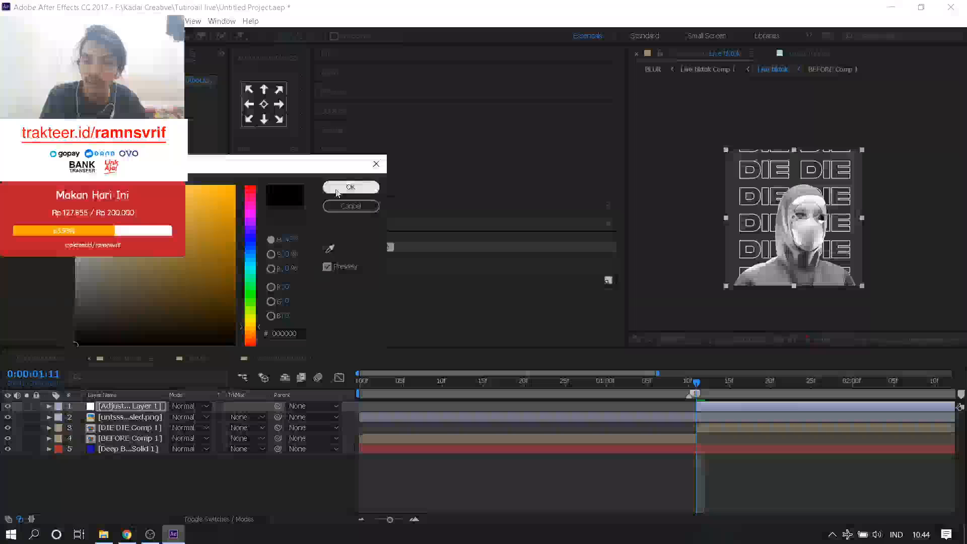
- Set the Black & White effect's tint color to white (FFFFFF)
{"action": "left_click", "coordinate": [337, 192]}
{"action": "left_click", "coordinate": [137, 165]}
{"action": "left_click_drag", "start_coordinate": [91, 196], "coordinate": [75, 185]}
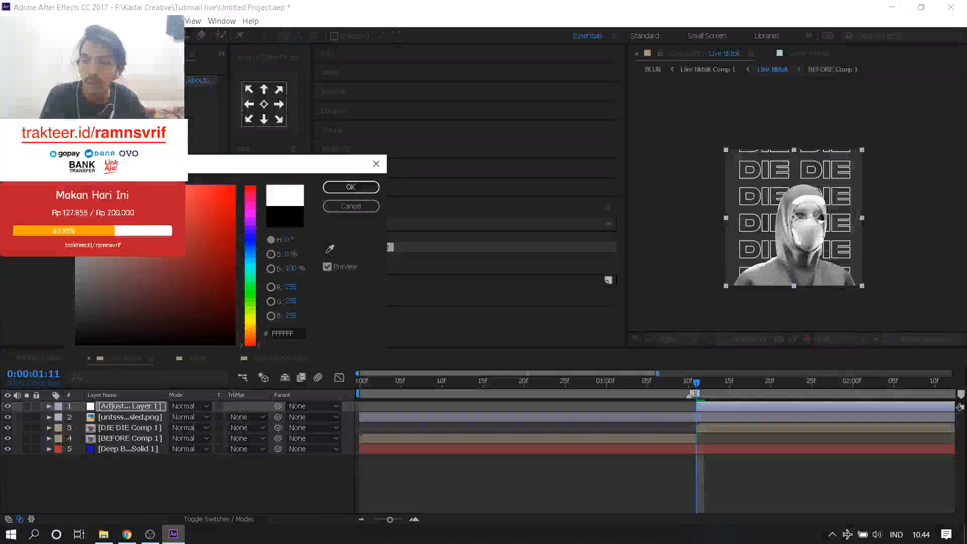
{"action": "left_click", "coordinate": [333, 188]}
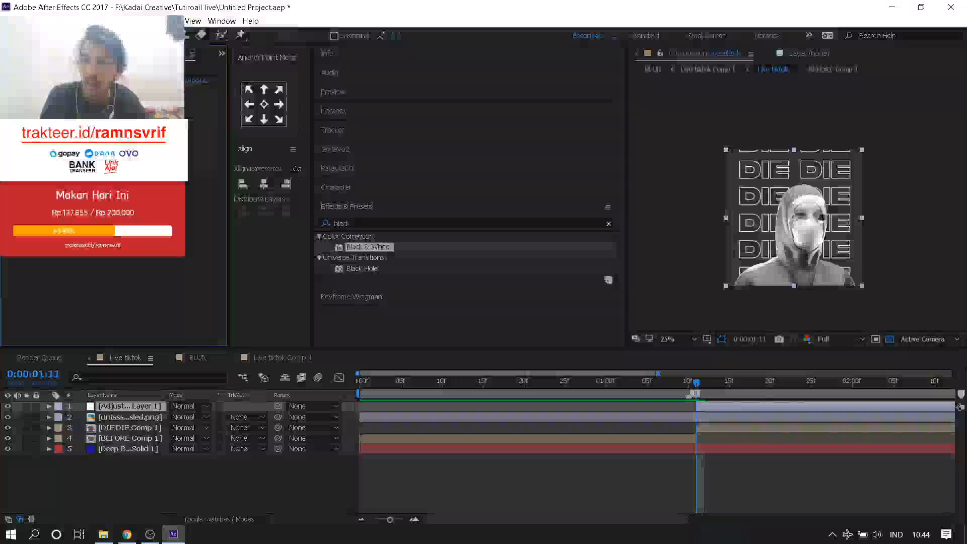
- Search the effects for "curve", apply Curves to the adjustment layer, and bend the curve downward to darken the DIE section
{"action": "left_click", "coordinate": [378, 221]}
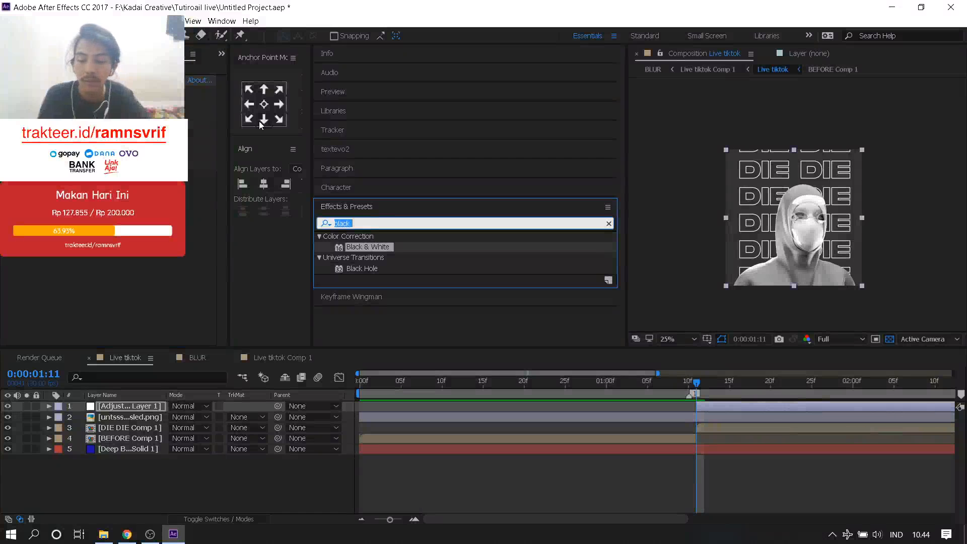
{"action": "type", "text": "blu"}
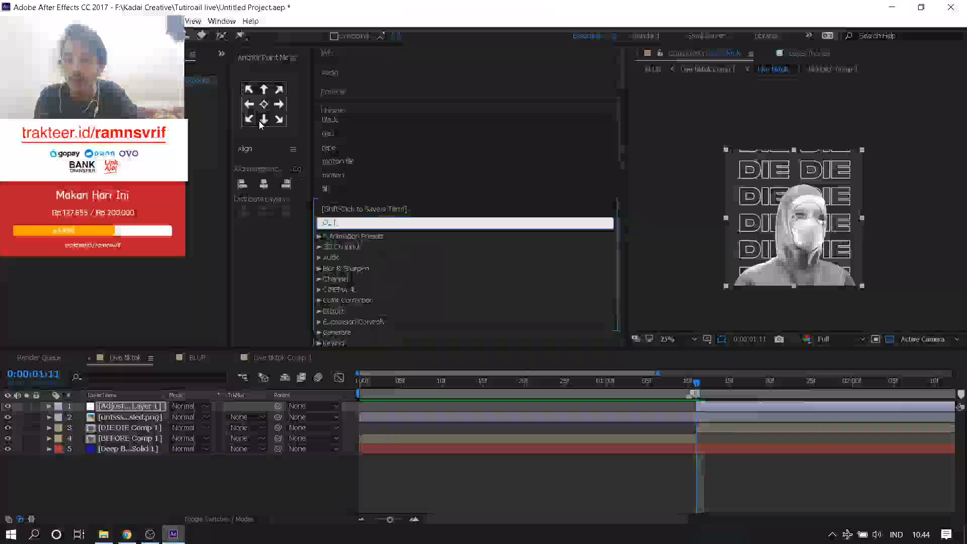
{"action": "type", "text": "curve"}
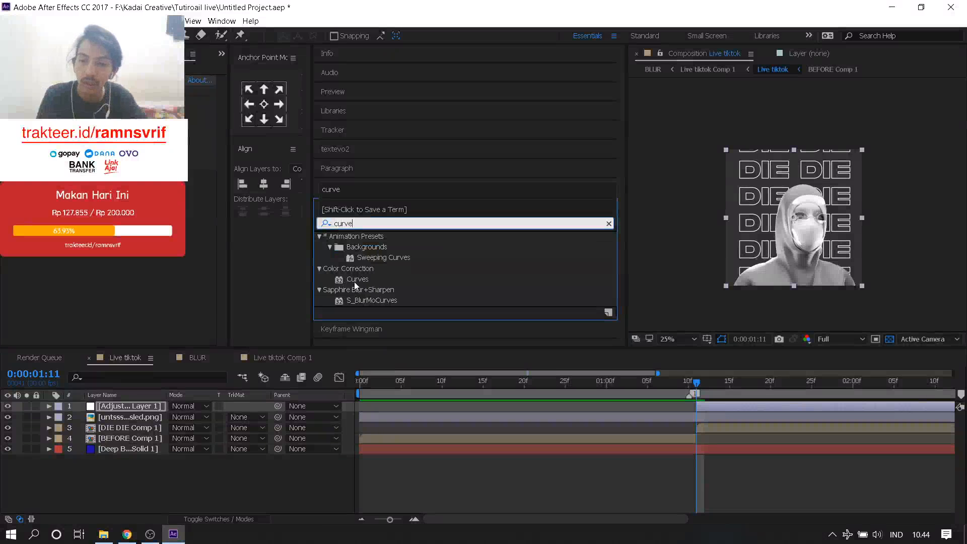
{"action": "double_click", "coordinate": [357, 279]}
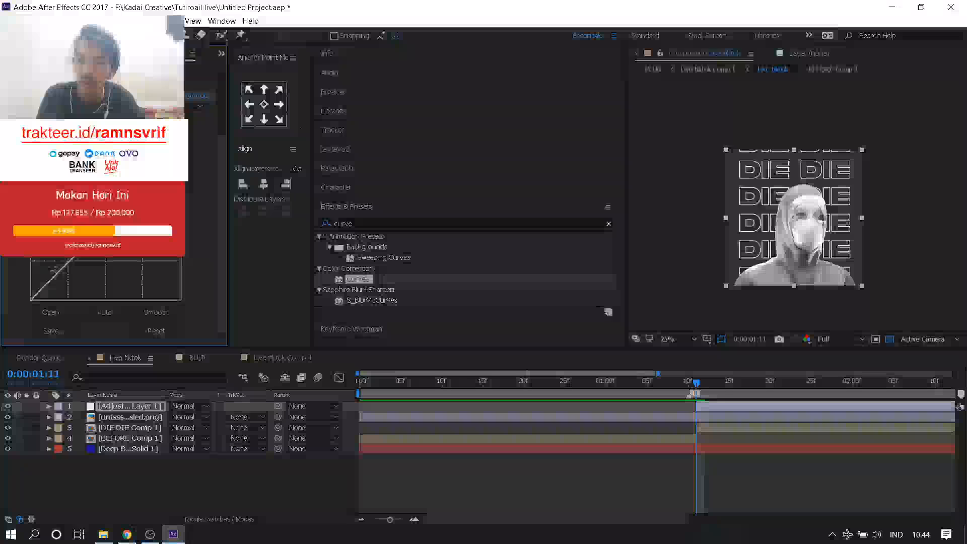
{"action": "left_click_drag", "start_coordinate": [57, 273], "coordinate": [105, 270]}
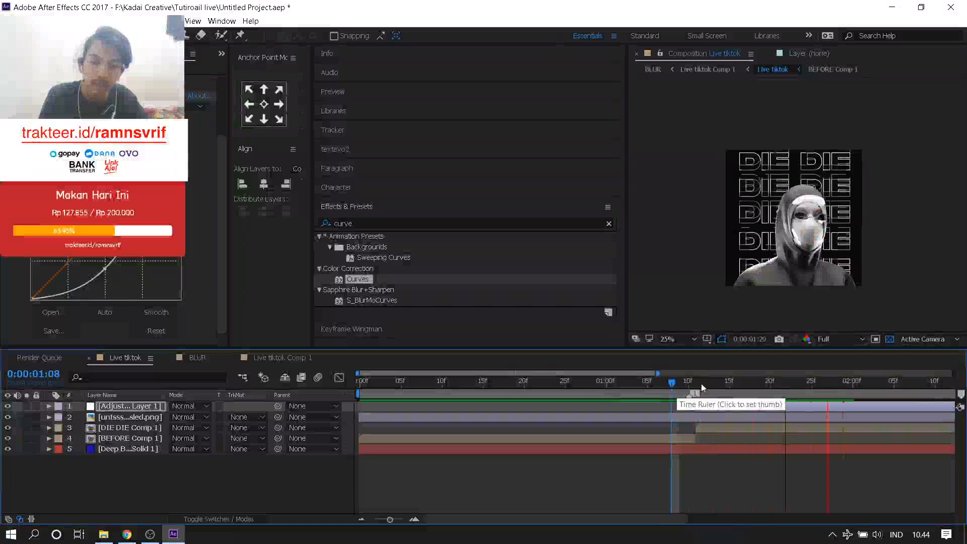
- Preview the transition from BEFORE to DIE, check it in the BLUR composition, and return to Live tiktok
{"action": "left_click_drag", "start_coordinate": [701, 383], "coordinate": [588, 394]}
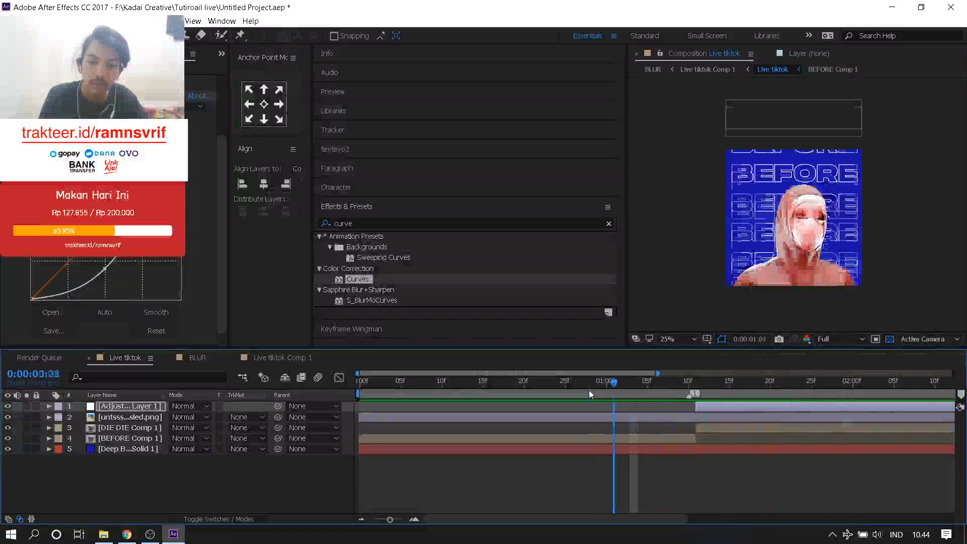
{"action": "key", "text": "space"}
{"action": "key", "text": "space"}
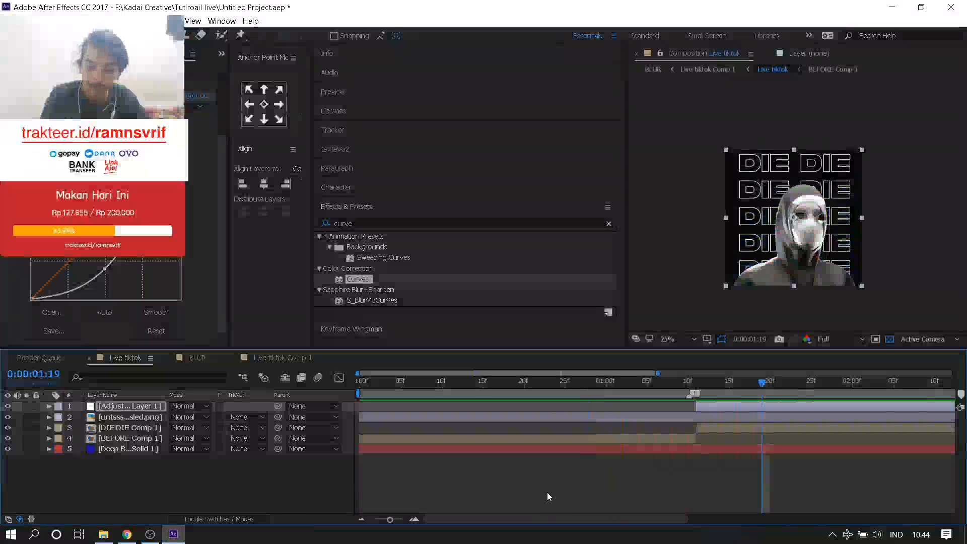
{"action": "left_click", "coordinate": [196, 358]}
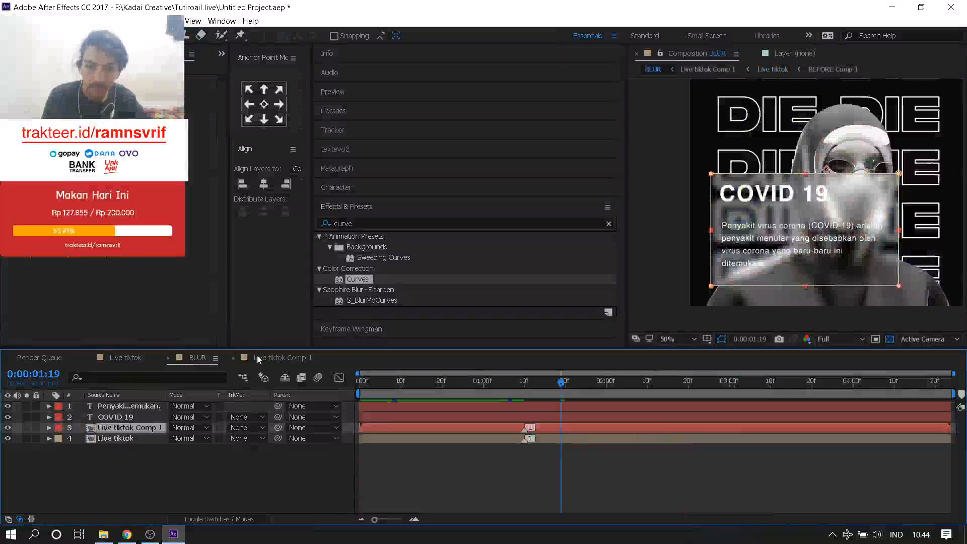
{"action": "left_click", "coordinate": [125, 357]}
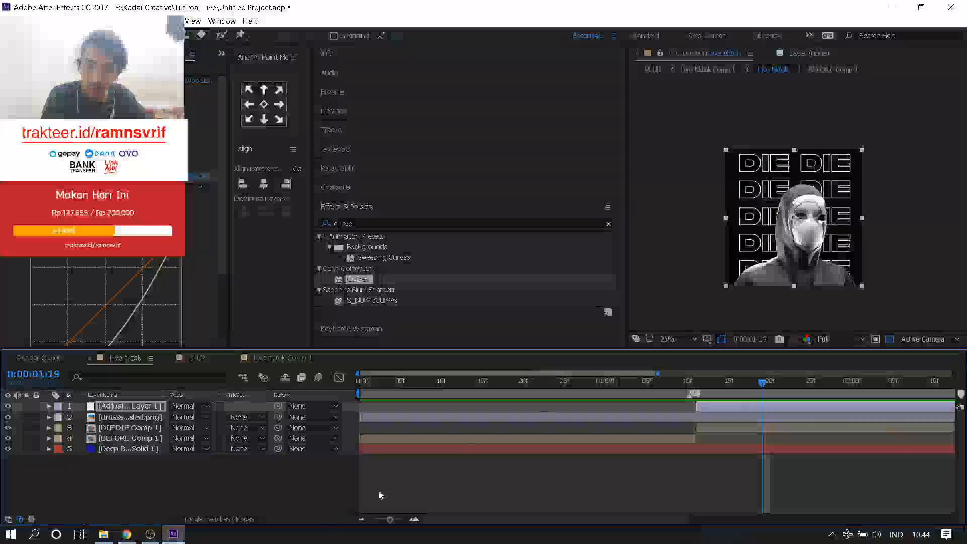
- Switch to the browser to look at the Instagram reference post, and return to After Effects
{"action": "left_click", "coordinate": [149, 534]}
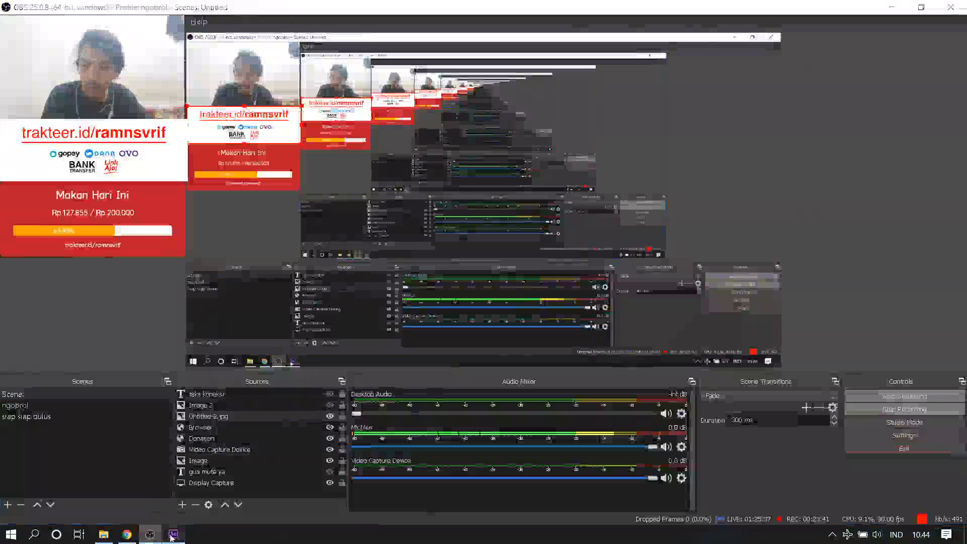
{"action": "left_click", "coordinate": [126, 535]}
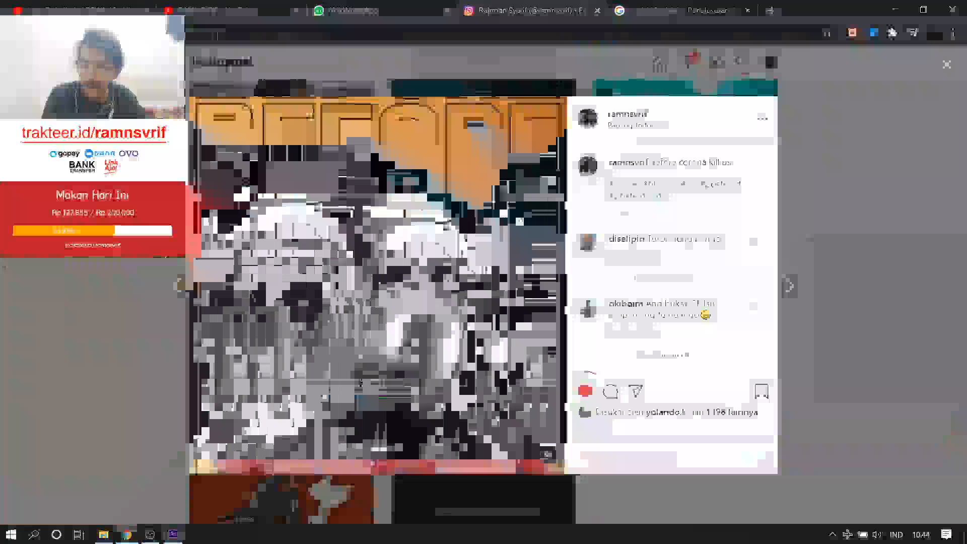
{"action": "key", "text": "alt+Tab"}
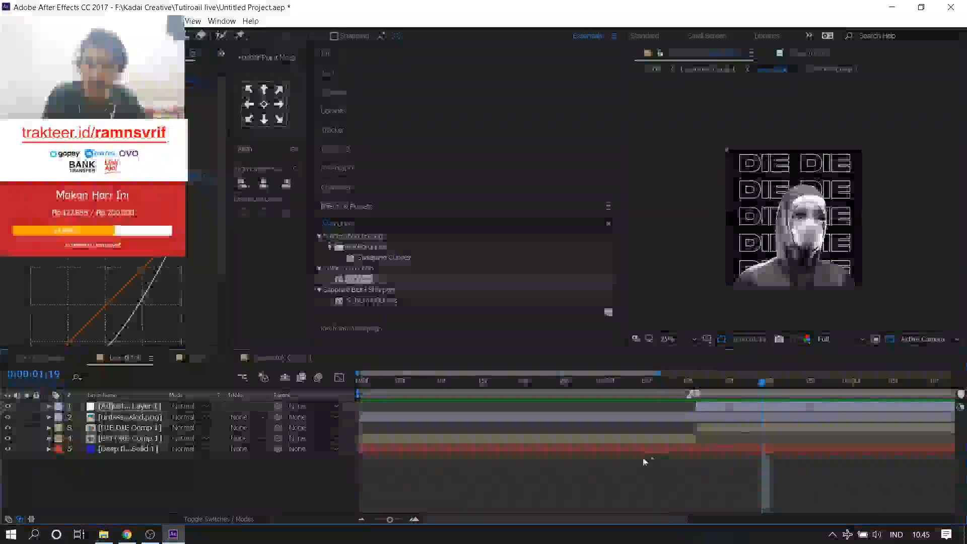
- Add a white (FFFFFF) solid layer on top of the Live tiktok composition
{"action": "right_click", "coordinate": [418, 498]}
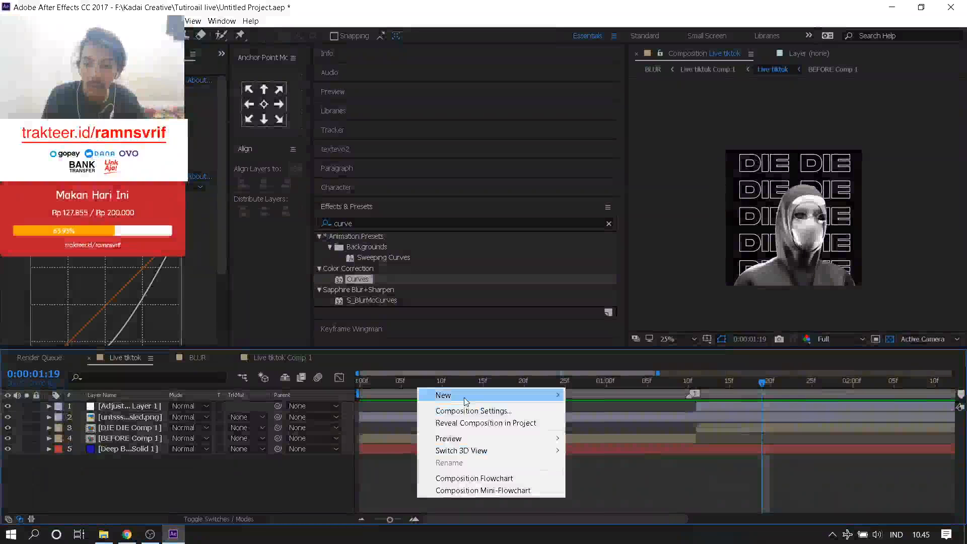
{"action": "mouse_move", "coordinate": [479, 395]}
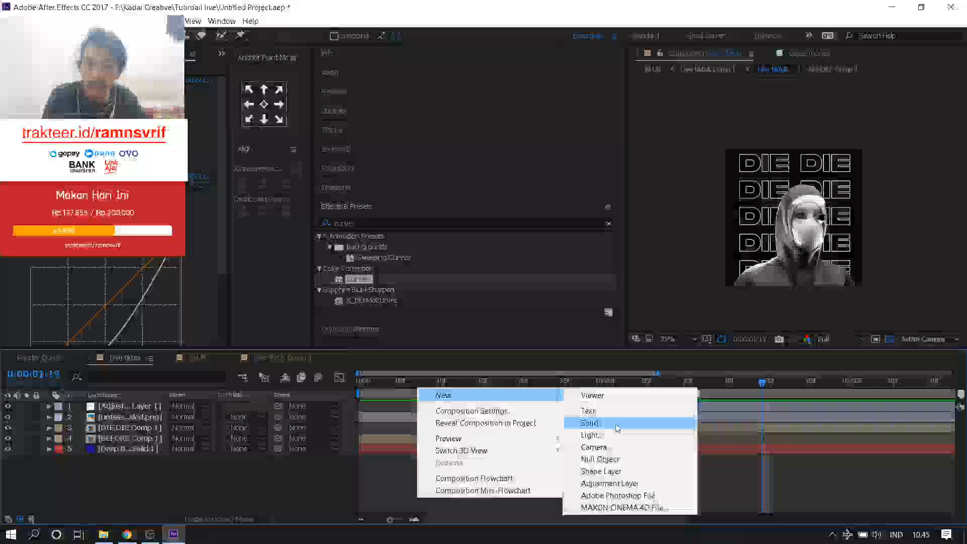
{"action": "left_click", "coordinate": [593, 423]}
{"action": "left_click", "coordinate": [476, 343]}
{"action": "type", "text": "ffffff"}
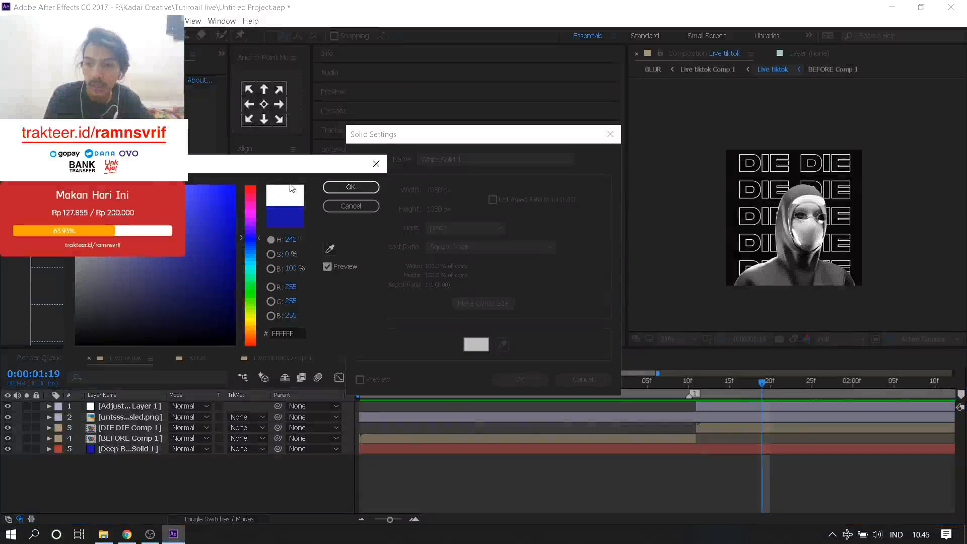
{"action": "left_click", "coordinate": [351, 186]}
{"action": "left_click", "coordinate": [539, 382]}
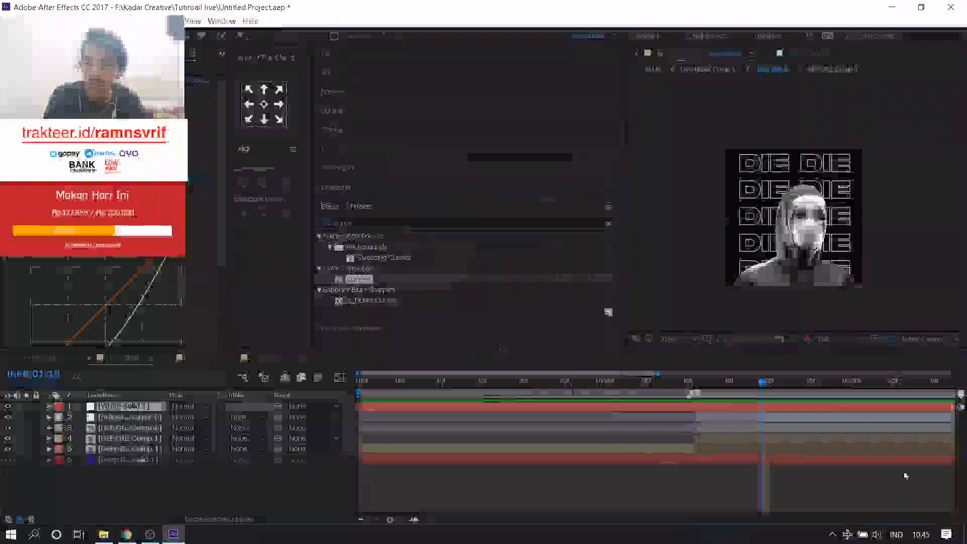
- Trim the white solid to start at 0:00:01:08 and end at 0:00:01:14
{"action": "left_click_drag", "start_coordinate": [676, 388], "coordinate": [674, 387]}
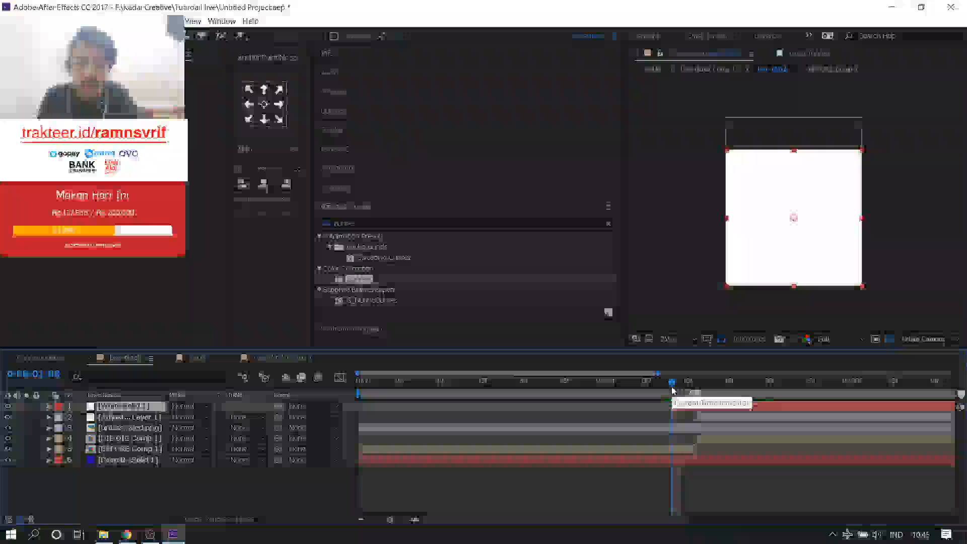
{"action": "left_click_drag", "start_coordinate": [673, 390], "coordinate": [720, 397]}
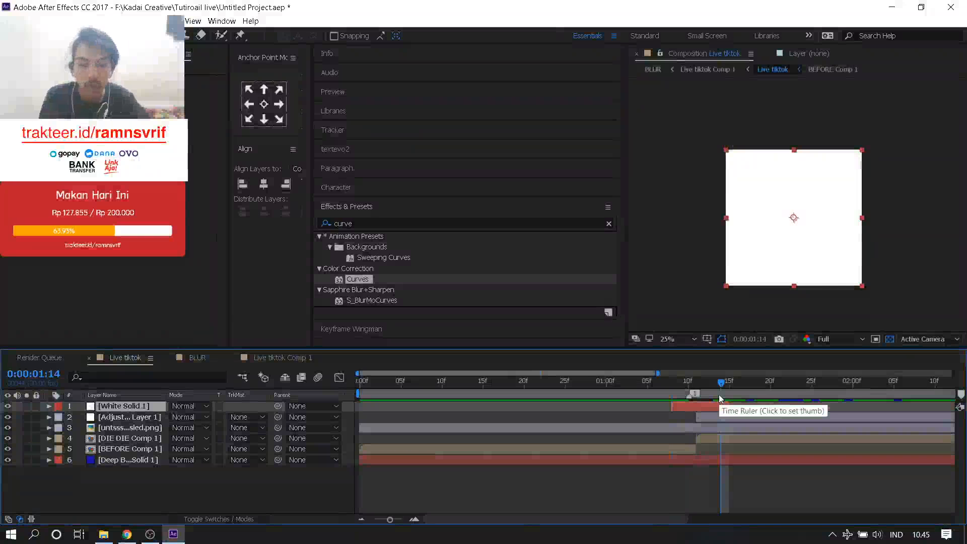
{"action": "left_click_drag", "start_coordinate": [719, 399], "coordinate": [672, 398]}
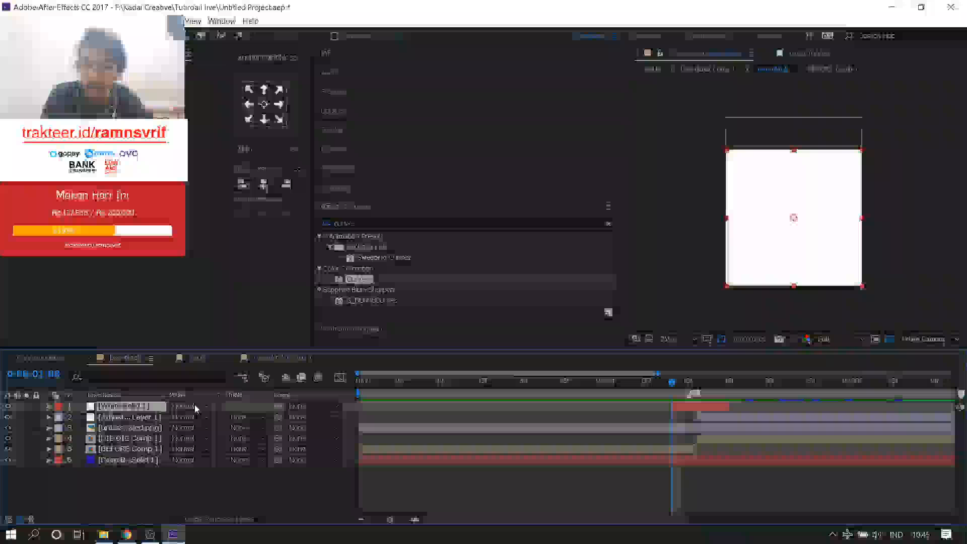
- Set the white solid's blending mode to Difference and preview it across the transition
{"action": "left_click", "coordinate": [194, 406]}
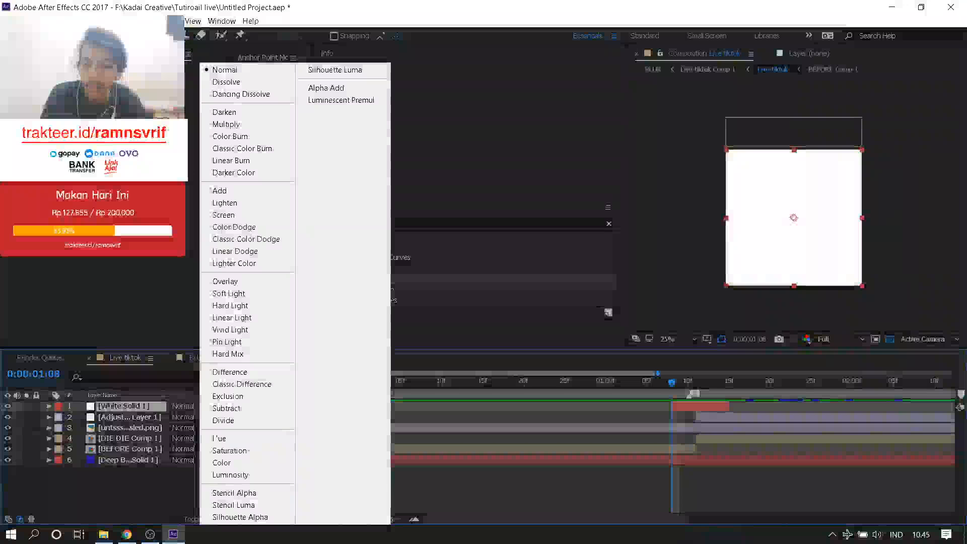
{"action": "left_click", "coordinate": [229, 372]}
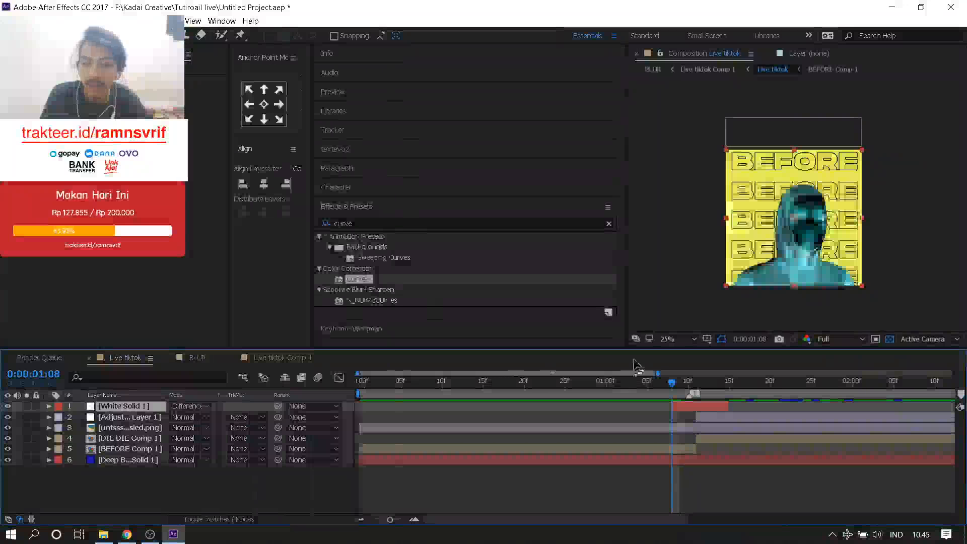
{"action": "left_click", "coordinate": [684, 384]}
{"action": "mouse_move", "coordinate": [684, 386]}
{"action": "left_mouse_down"}
{"action": "mouse_move", "coordinate": [664, 386]}
{"action": "mouse_move", "coordinate": [733, 401]}
{"action": "mouse_move", "coordinate": [689, 395]}
{"action": "left_mouse_up"}
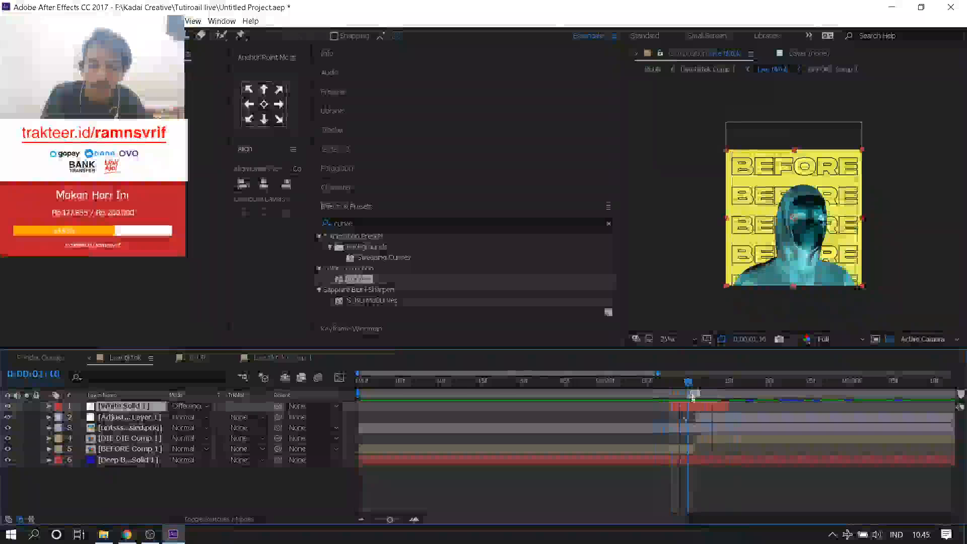
- Add a 100% Opacity keyframe at the start of the white solid, at 0:00:01:08
{"action": "left_click", "coordinate": [414, 519]}
{"action": "left_click", "coordinate": [414, 519]}
{"action": "key", "text": "i"}
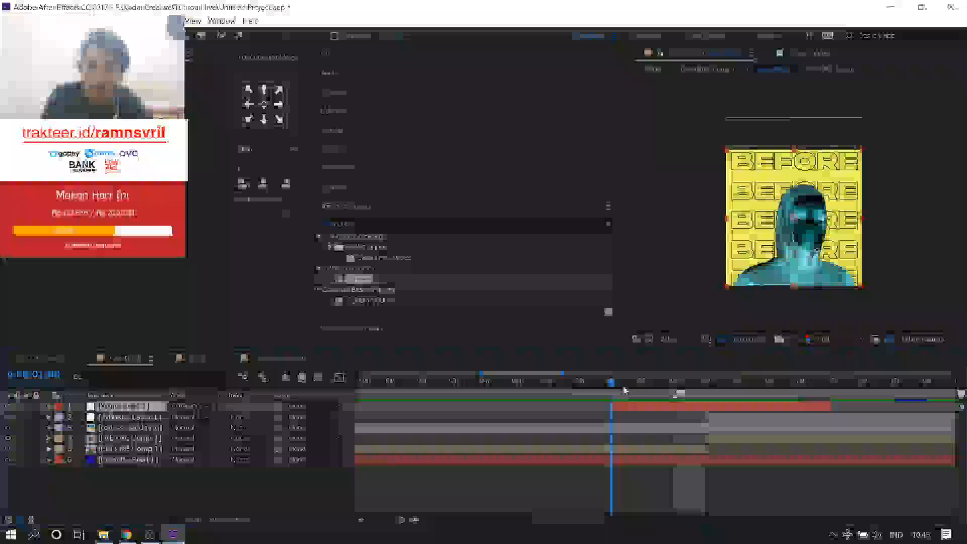
{"action": "key", "text": "t"}
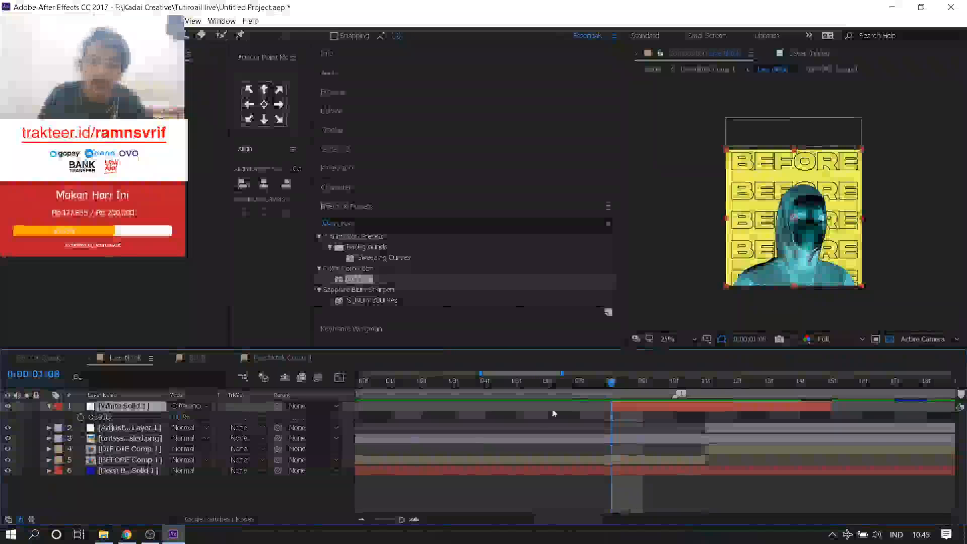
{"action": "left_click", "coordinate": [80, 417]}
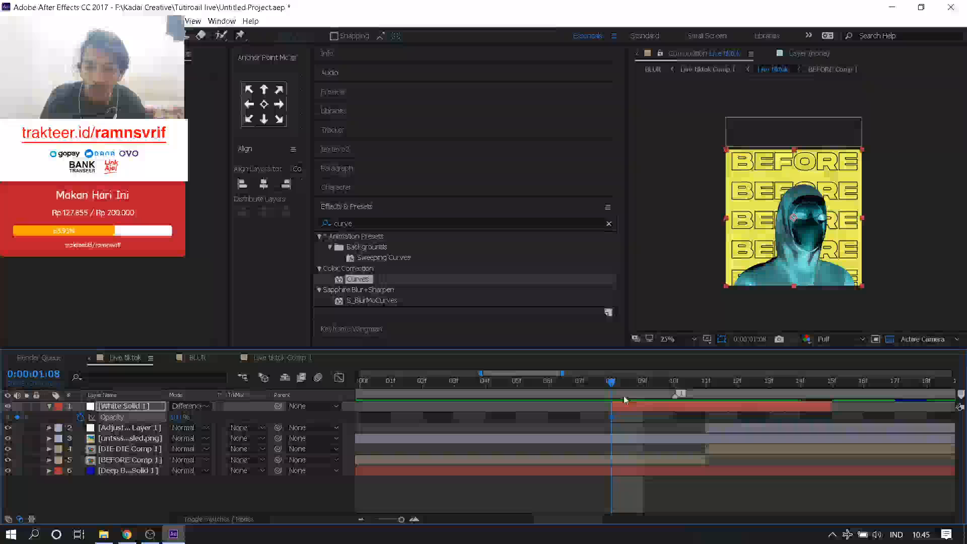
- Set the white solid's Opacity to 0% at 0:00:01:10
{"action": "left_click", "coordinate": [644, 393]}
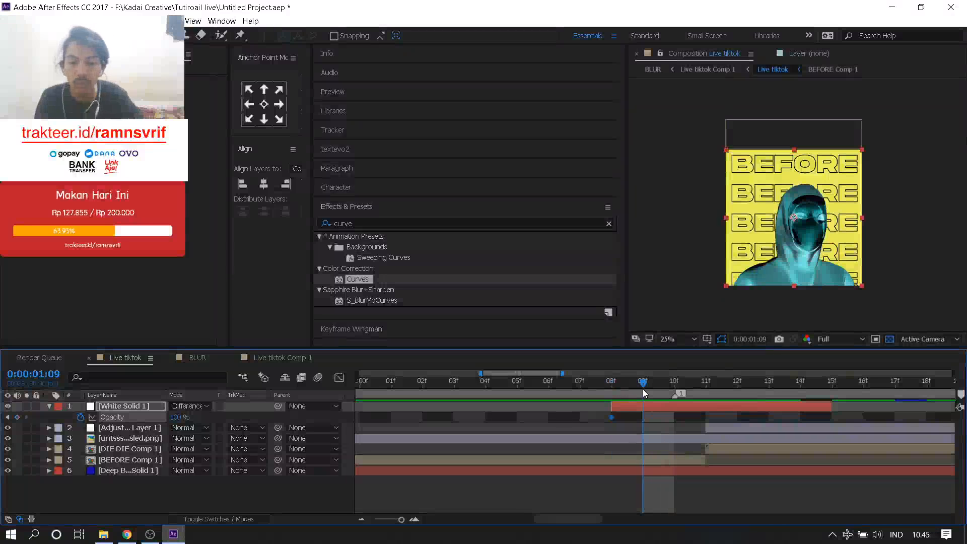
{"action": "key", "text": "Page_Down"}
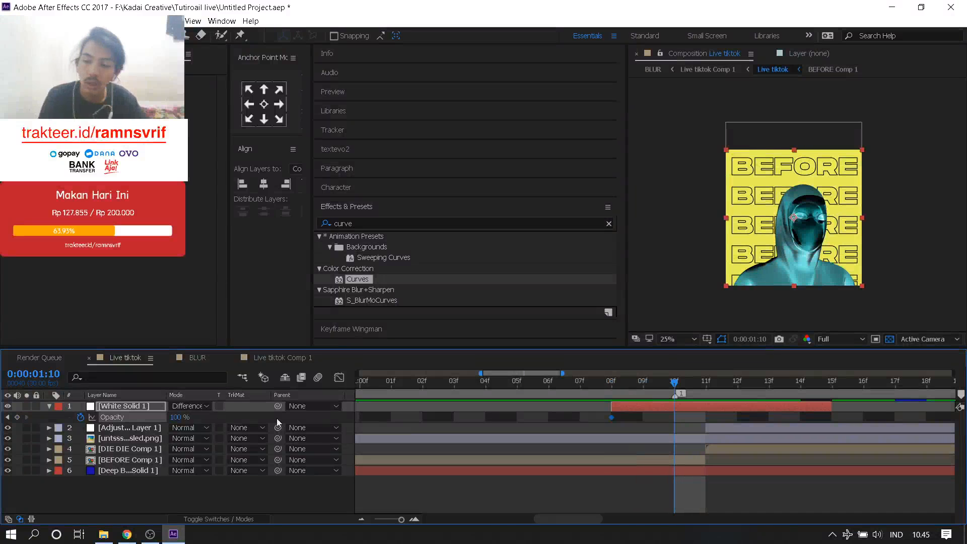
{"action": "left_click", "coordinate": [176, 418]}
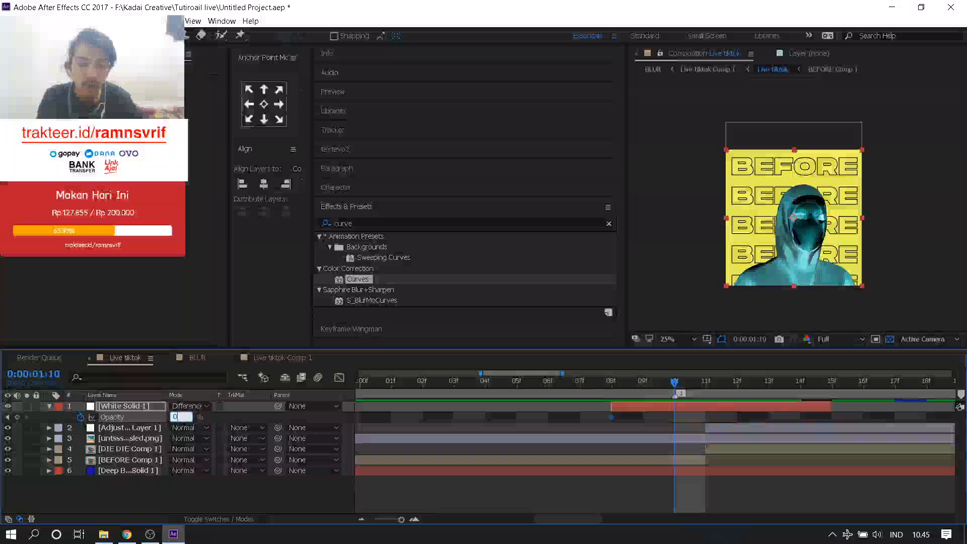
{"action": "type", "text": "0"}
{"action": "key", "text": "Return"}
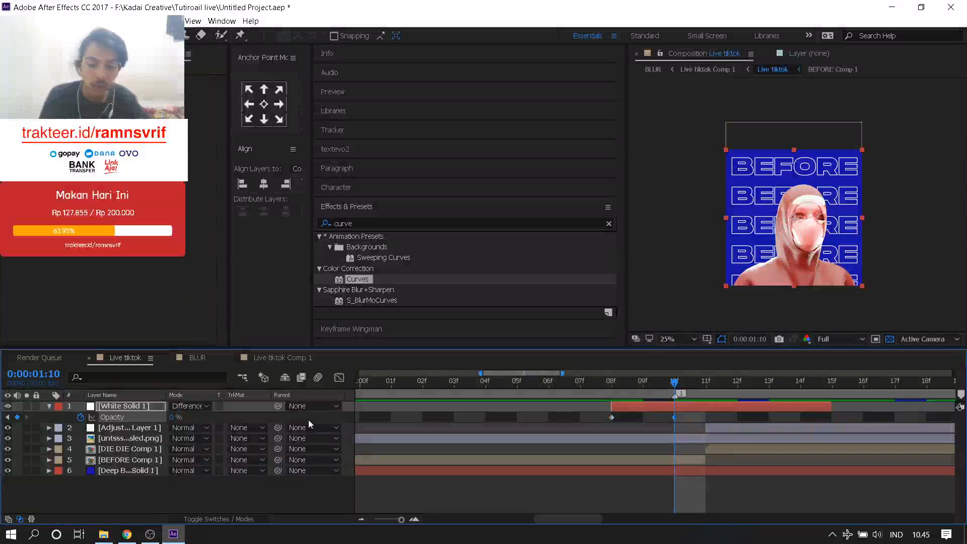
- Set the white solid's Opacity to 100% at 0:00:01:12 and select its last two Opacity keyframes
{"action": "key", "text": "Page_Down"}
{"action": "key", "text": "Page_Down"}
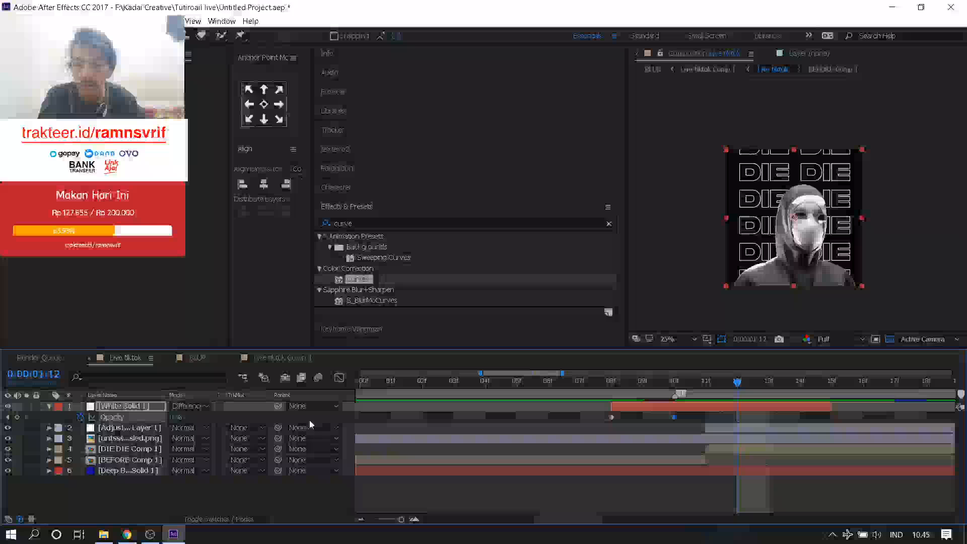
{"action": "left_click", "coordinate": [176, 418]}
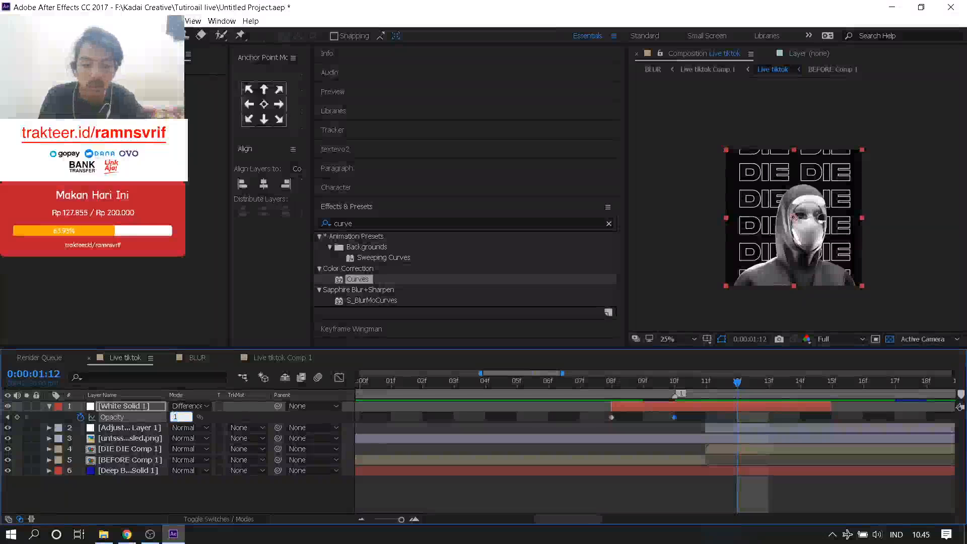
{"action": "type", "text": "100"}
{"action": "key", "text": "Return"}
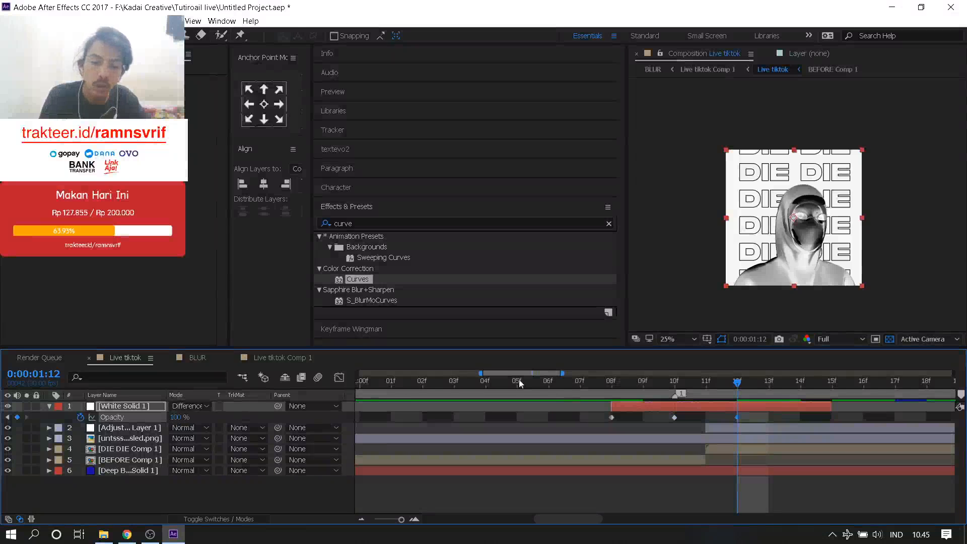
{"action": "left_click_drag", "start_coordinate": [758, 419], "coordinate": [759, 419]}
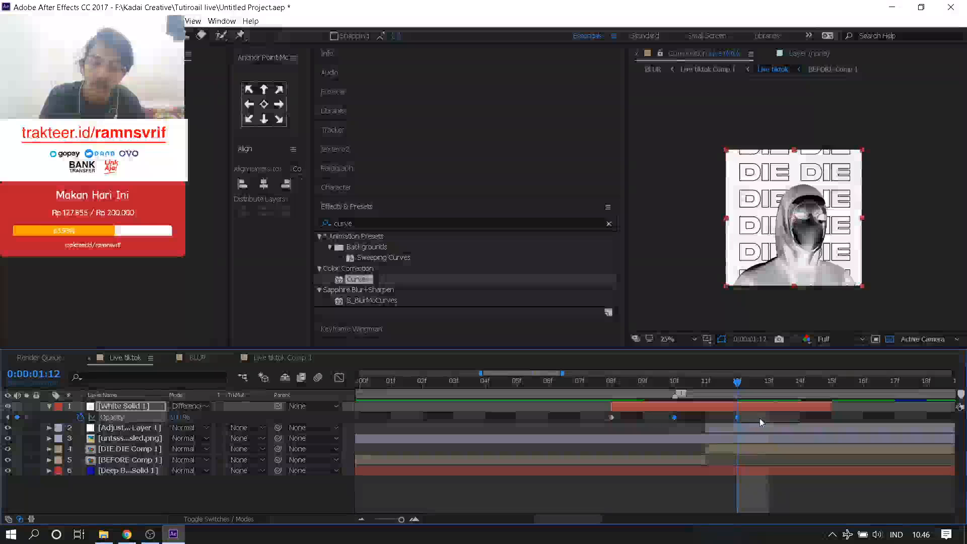
- Paste the copied Opacity keyframes at 0:00:01:14 and extend the white solid's end to the last keyframe at 0:00:01:16
{"action": "left_click", "coordinate": [808, 385]}
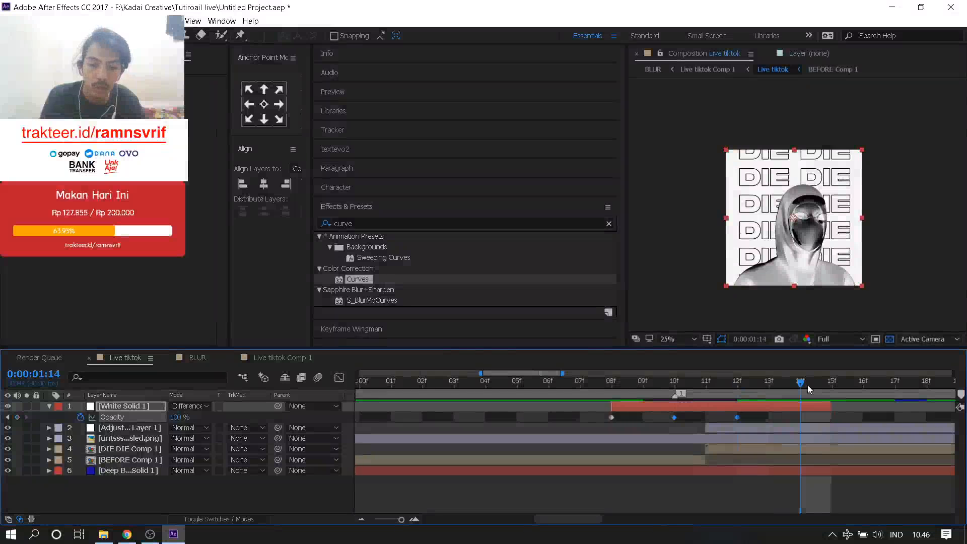
{"action": "key", "text": "ctrl+v"}
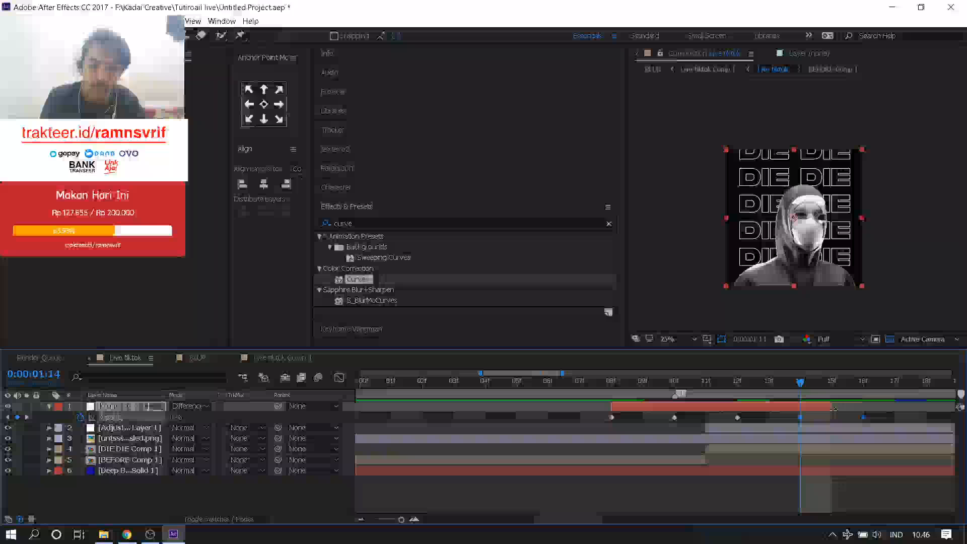
{"action": "left_click_drag", "start_coordinate": [832, 406], "coordinate": [594, 427]}
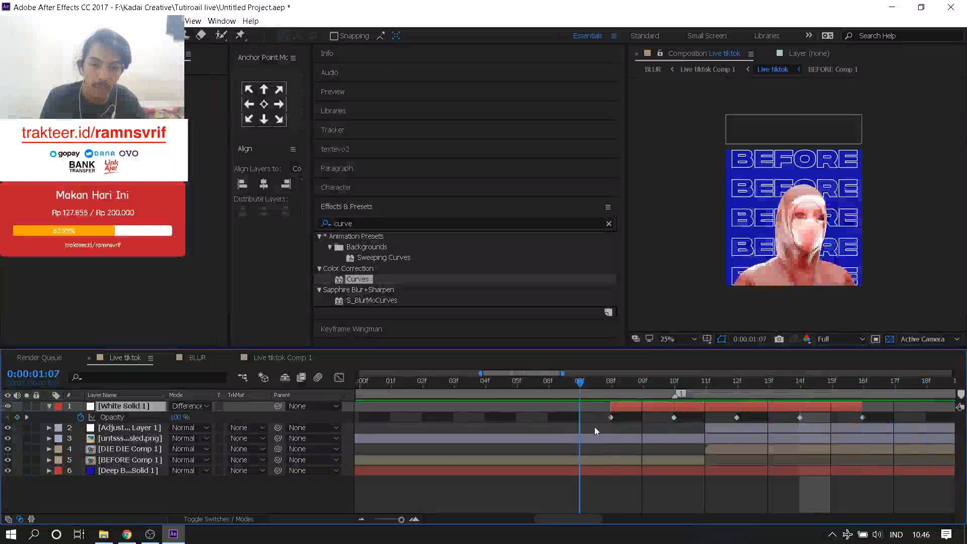
- Play back and scrub the BEFORE-to-DIE transition to check the pasted opacity flicker
{"action": "key", "text": "space"}
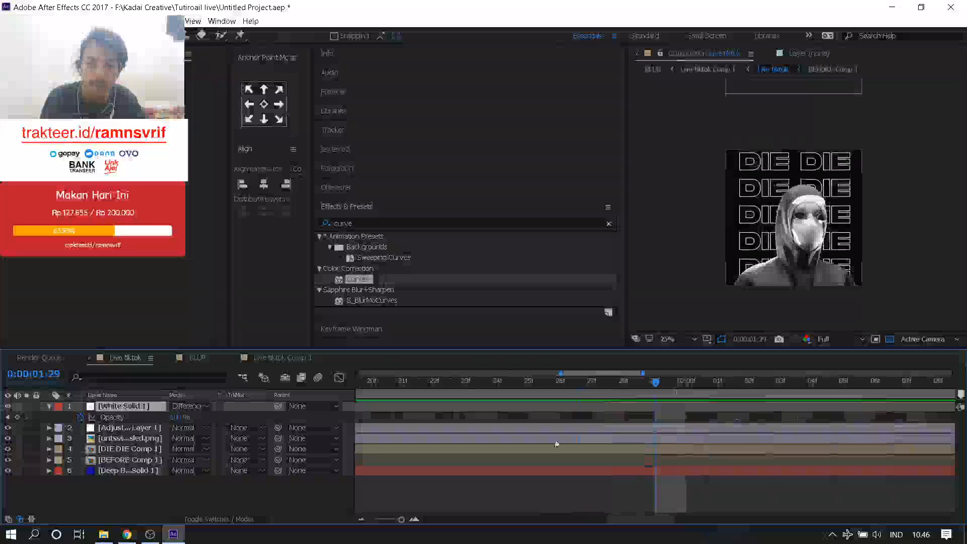
{"action": "left_click", "coordinate": [362, 520]}
{"action": "left_click", "coordinate": [362, 520]}
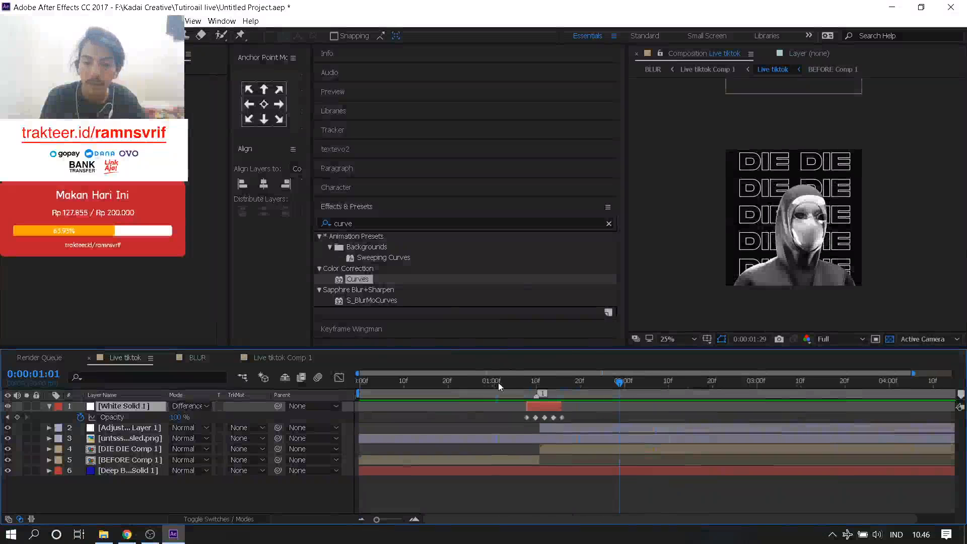
{"action": "left_click_drag", "start_coordinate": [497, 382], "coordinate": [510, 504]}
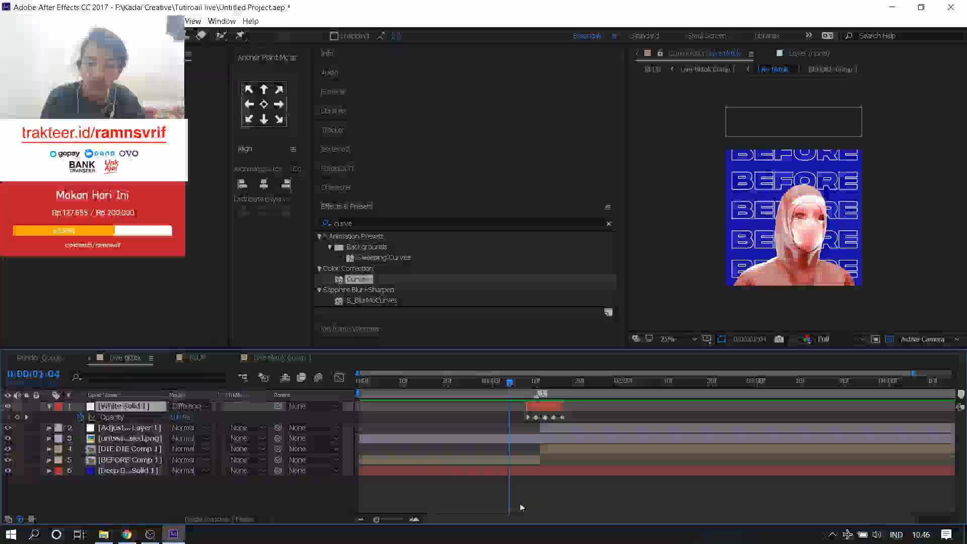
- Convert all of the white solid's Opacity keyframes to hold keyframes
{"action": "left_click", "coordinate": [415, 521]}
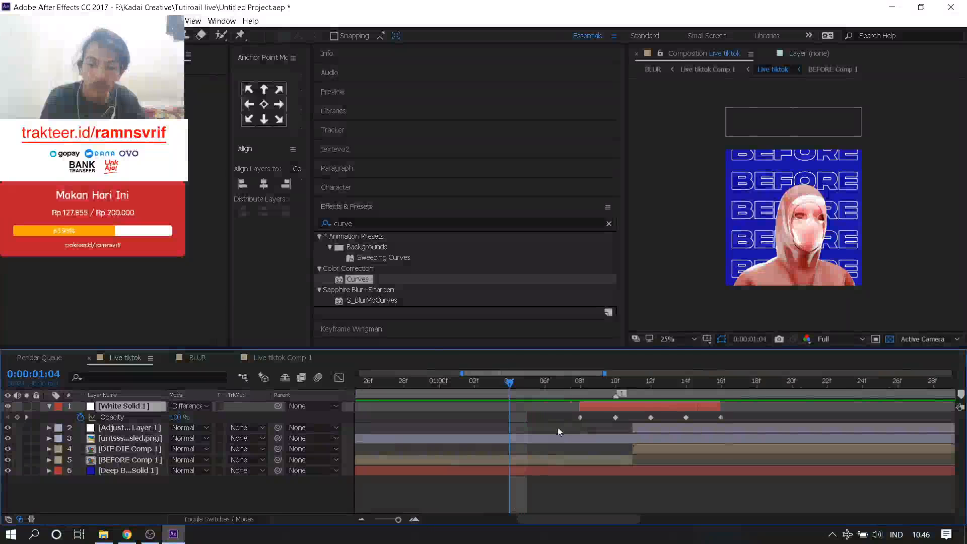
{"action": "left_click_drag", "start_coordinate": [557, 427], "coordinate": [740, 414]}
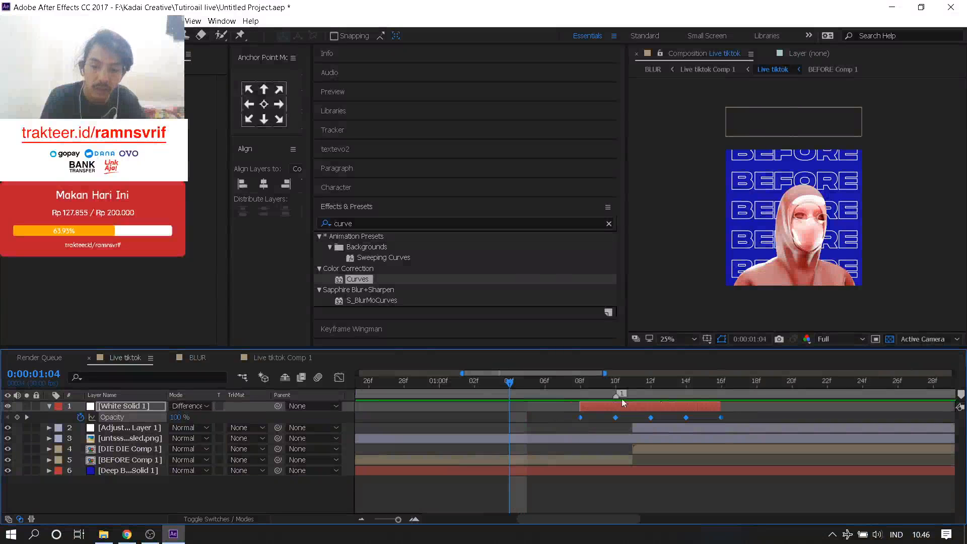
{"action": "mouse_move", "coordinate": [584, 385]}
{"action": "left_mouse_down"}
{"action": "mouse_move", "coordinate": [597, 392]}
{"action": "mouse_move", "coordinate": [586, 390]}
{"action": "left_mouse_up"}
{"action": "right_click", "coordinate": [581, 418]}
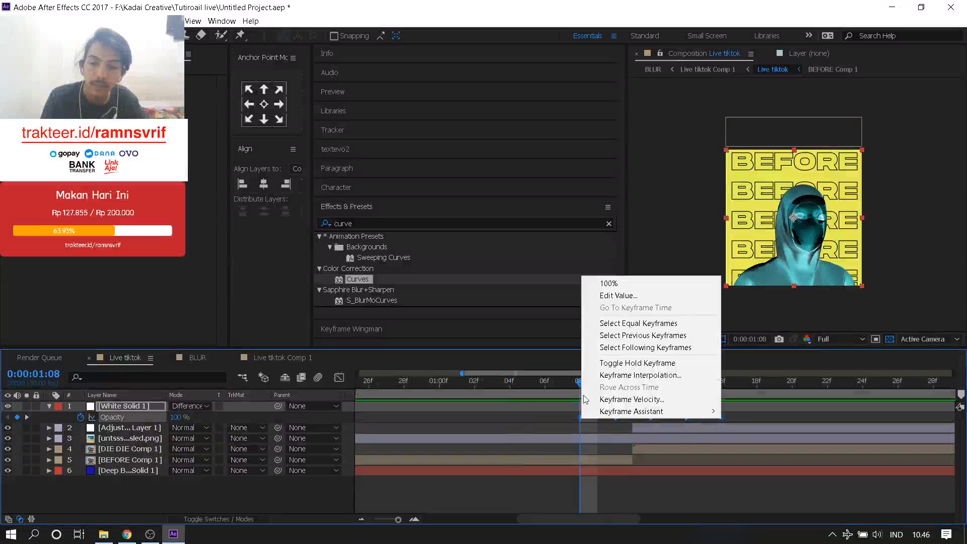
{"action": "left_click", "coordinate": [555, 419]}
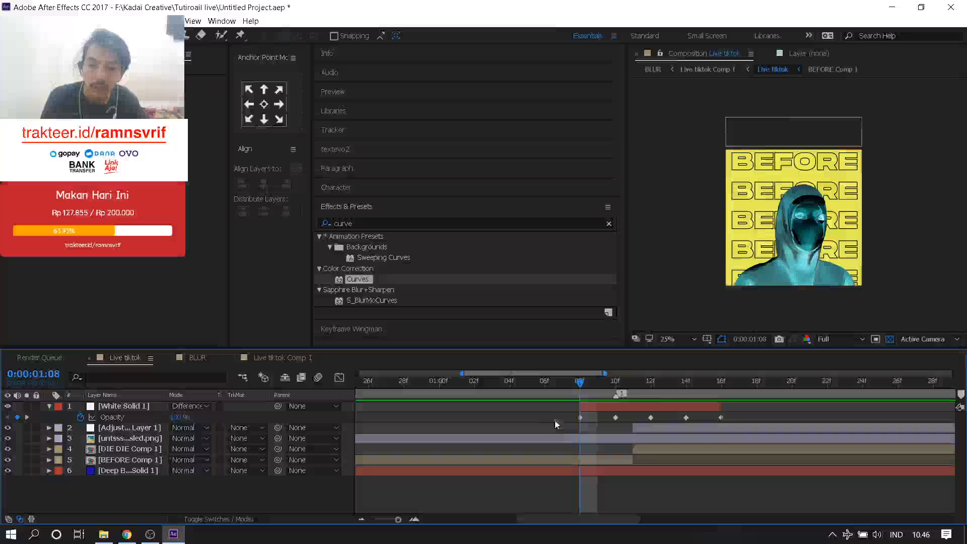
{"action": "left_click_drag", "start_coordinate": [726, 422], "coordinate": [728, 421]}
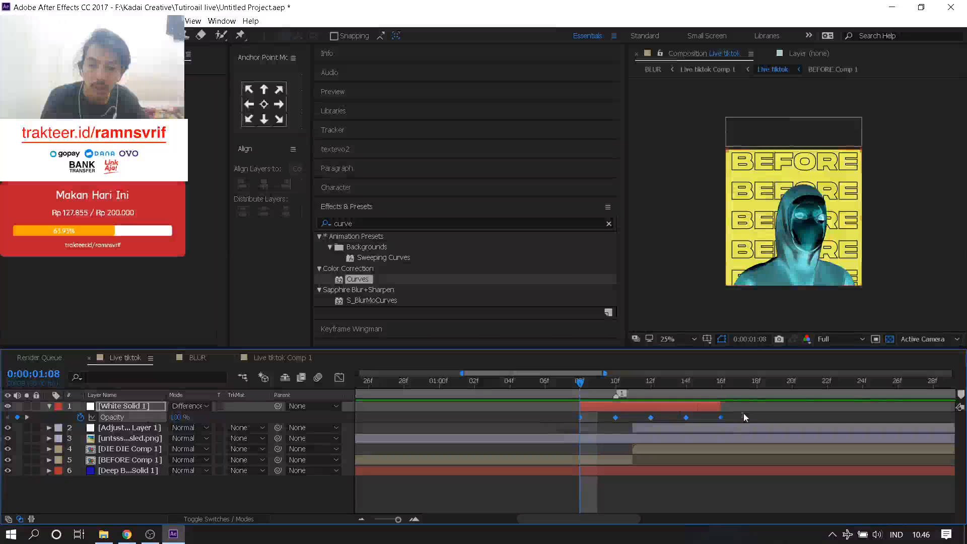
{"action": "right_click", "coordinate": [581, 418]}
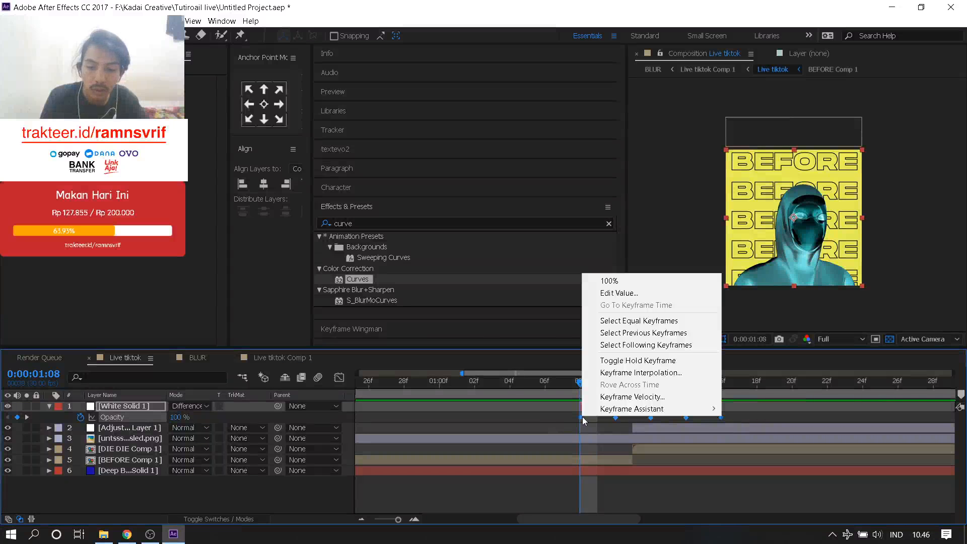
{"action": "left_click", "coordinate": [615, 360]}
- Scrub the white solid's hold keyframes frame by frame, and play back the Live tiktok composition to check the abrupt flicker
{"action": "left_click", "coordinate": [588, 381]}
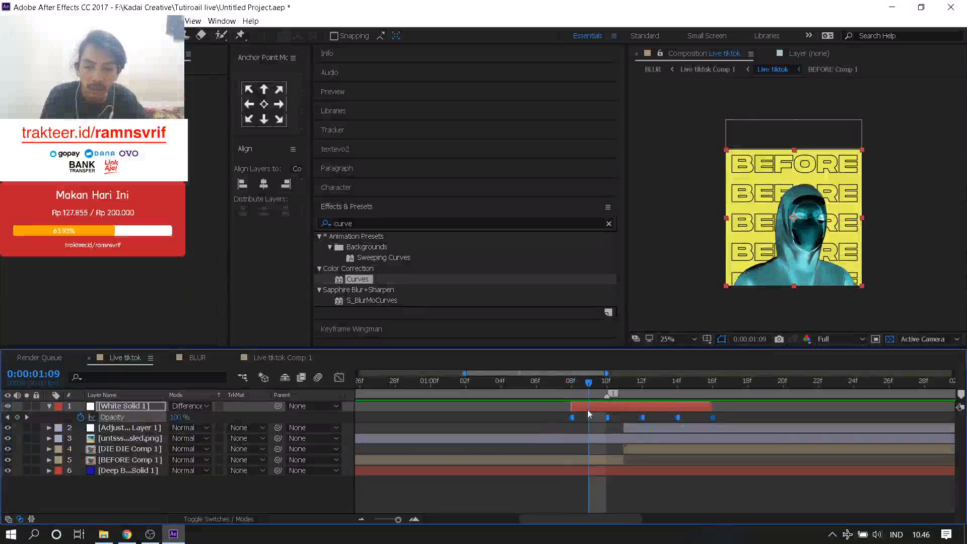
{"action": "left_click", "coordinate": [415, 519]}
{"action": "left_click", "coordinate": [546, 392]}
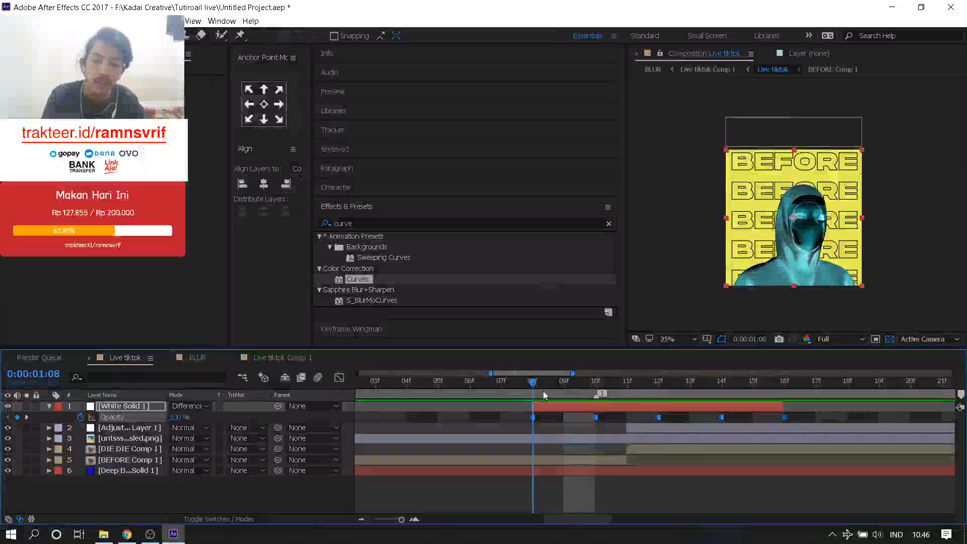
{"action": "left_click", "coordinate": [558, 395]}
{"action": "left_click", "coordinate": [595, 398]}
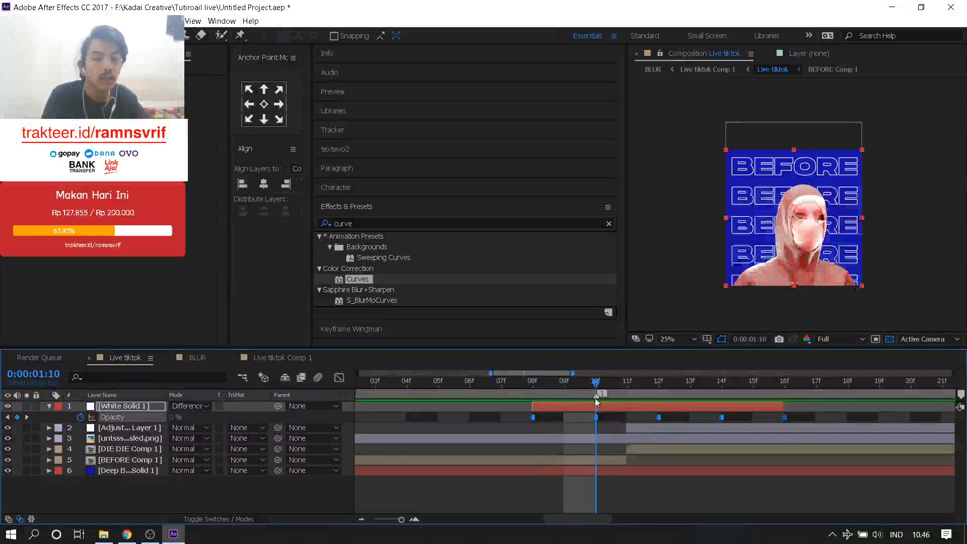
{"action": "left_click_drag", "start_coordinate": [612, 399], "coordinate": [691, 406]}
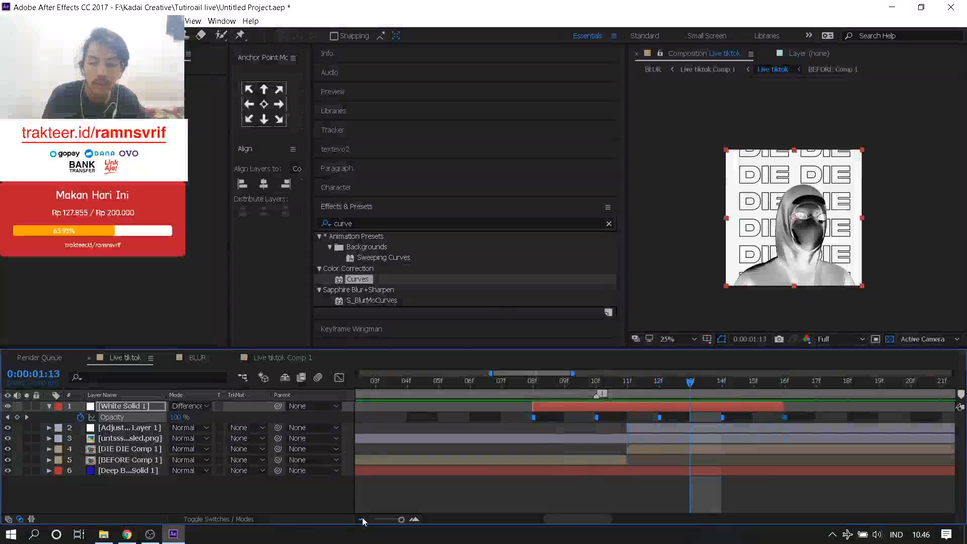
{"action": "left_click", "coordinate": [362, 518]}
{"action": "left_click", "coordinate": [362, 518]}
{"action": "left_click_drag", "start_coordinate": [463, 383], "coordinate": [253, 389]}
{"action": "key", "text": "space"}
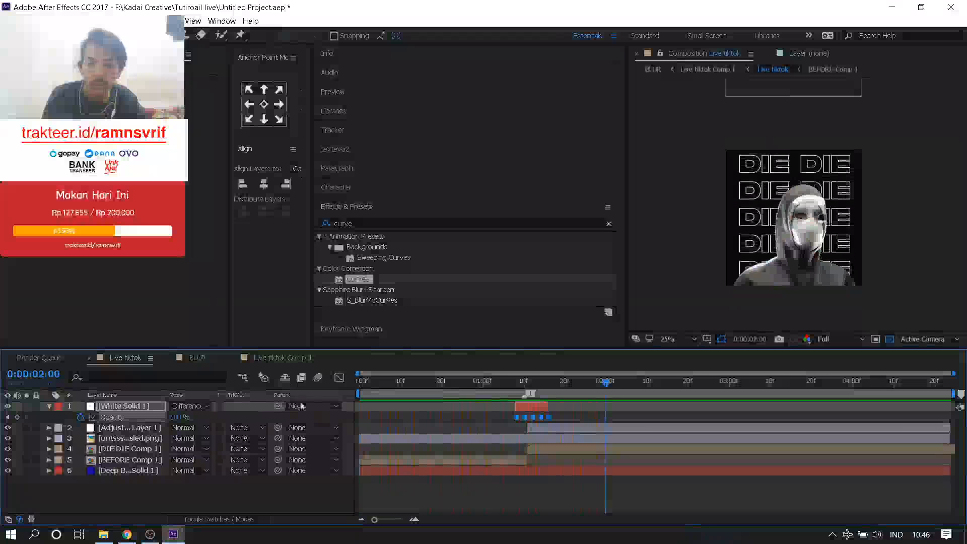
- Open the BLUR composition and play it from the start to check how the flicker looks behind the COVID 19 text box
{"action": "left_click", "coordinate": [196, 356]}
{"action": "left_click_drag", "start_coordinate": [541, 382], "coordinate": [297, 413]}
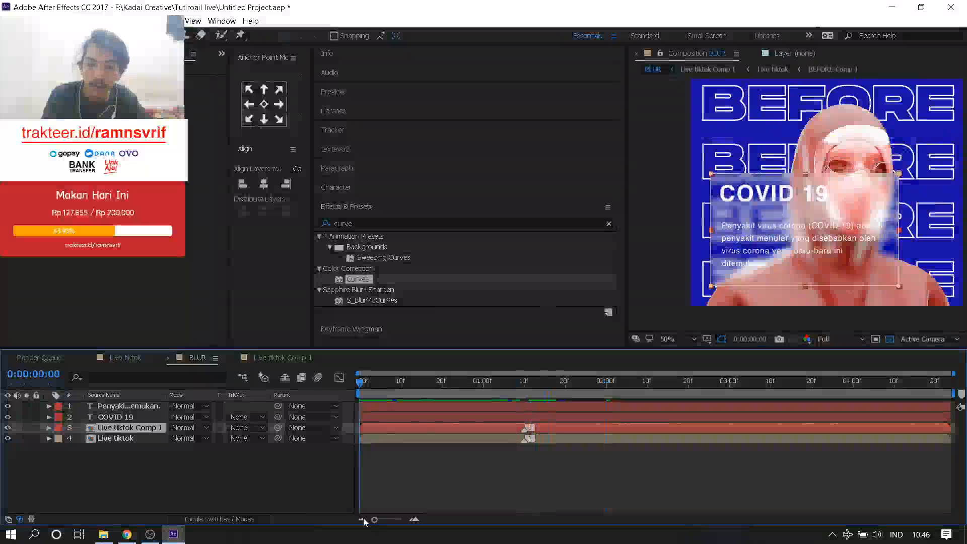
{"action": "key", "text": "space"}
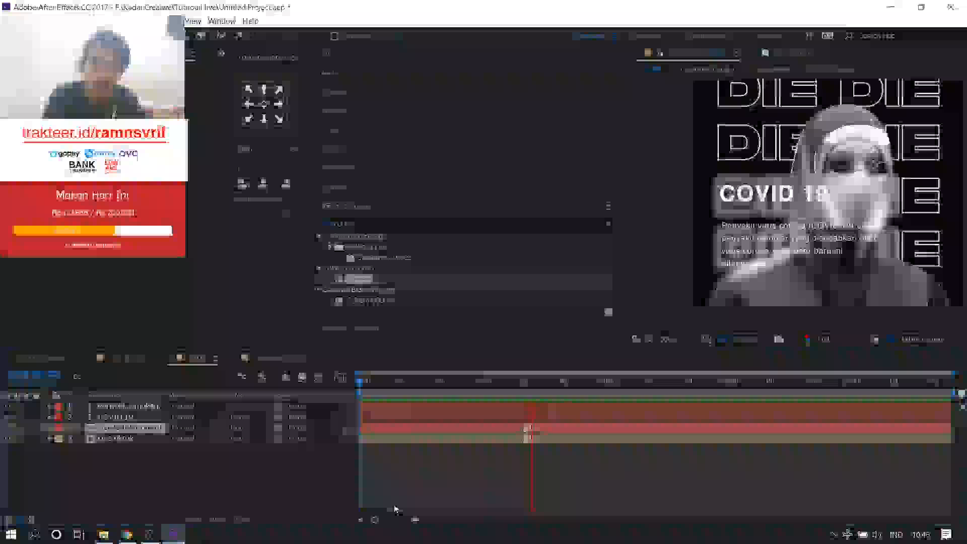
{"action": "key", "text": "space"}
{"action": "scroll", "coordinate": [790, 272], "scroll_direction": "down", "scroll_amount": 2}
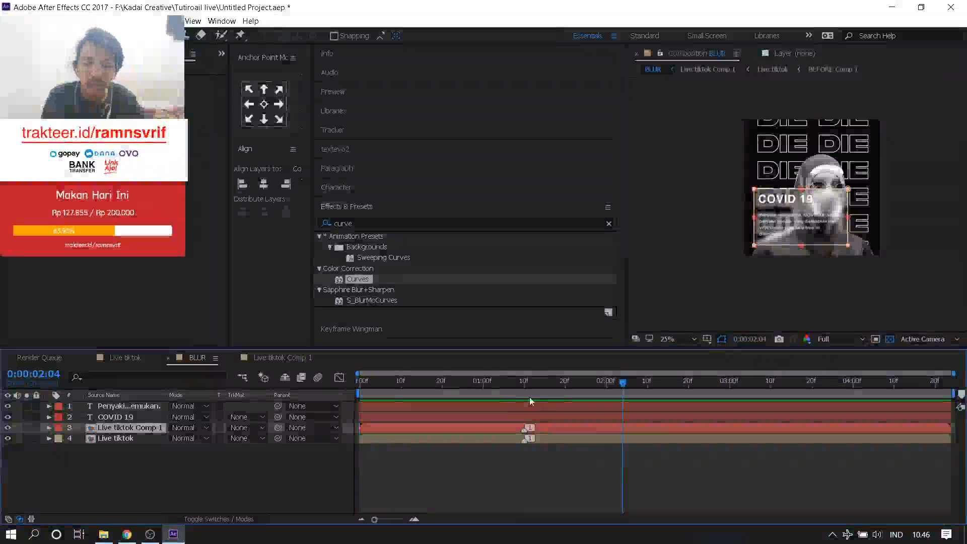
{"action": "key", "text": "space"}
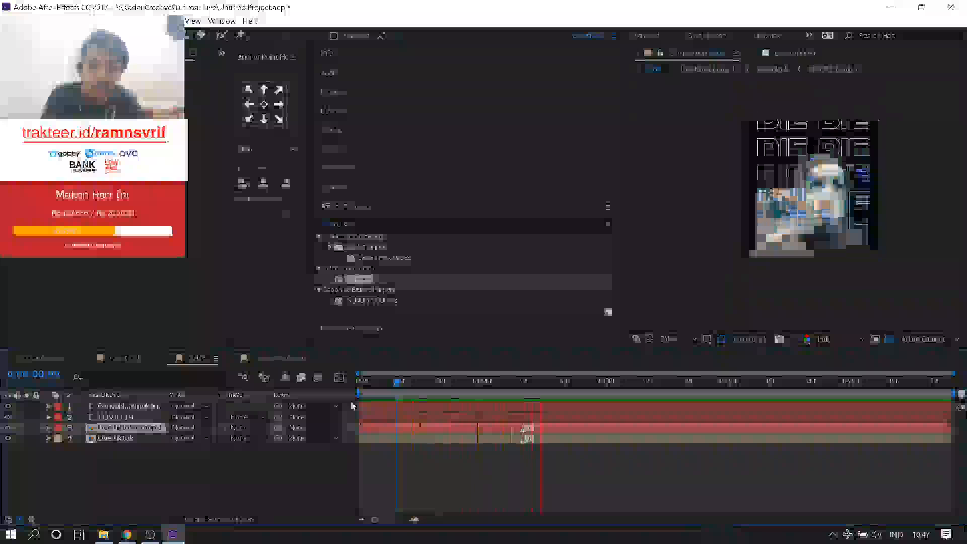
{"action": "key", "text": "space"}
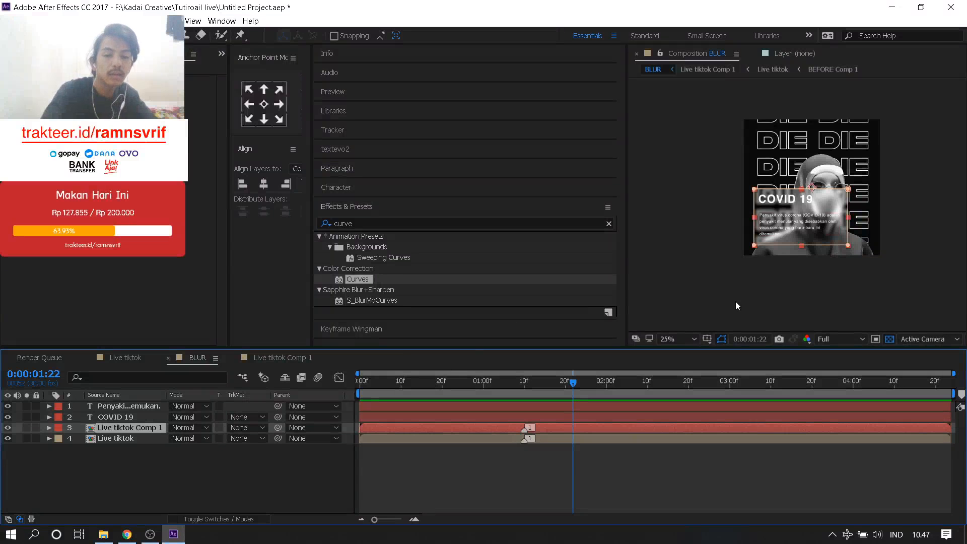
{"action": "scroll", "coordinate": [741, 280], "scroll_direction": "up", "scroll_amount": 2}
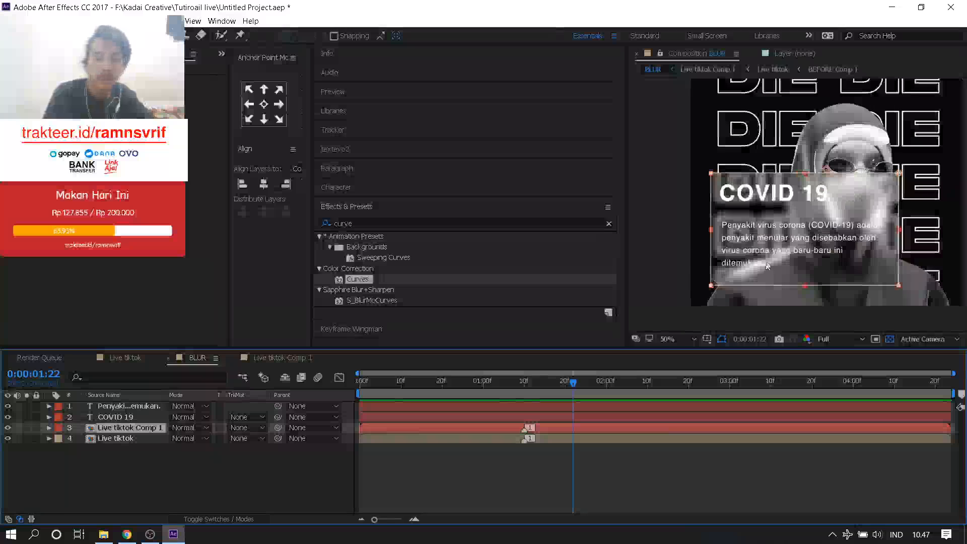
- Look through the BLUR and Live tiktok Comp 1 compositions, and return to Live tiktok at 0:00:01:11
{"action": "left_click", "coordinate": [36, 358]}
{"action": "left_click", "coordinate": [191, 357]}
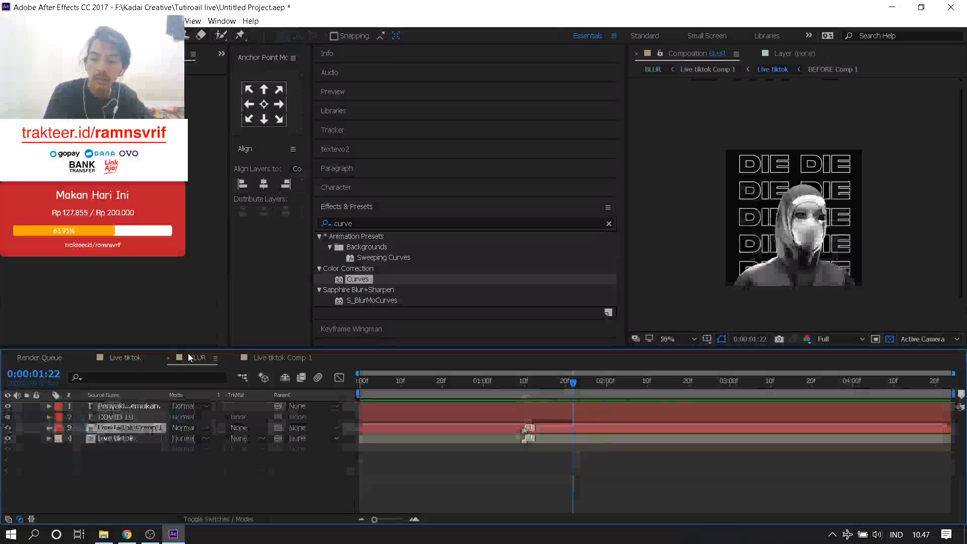
{"action": "left_click", "coordinate": [282, 358]}
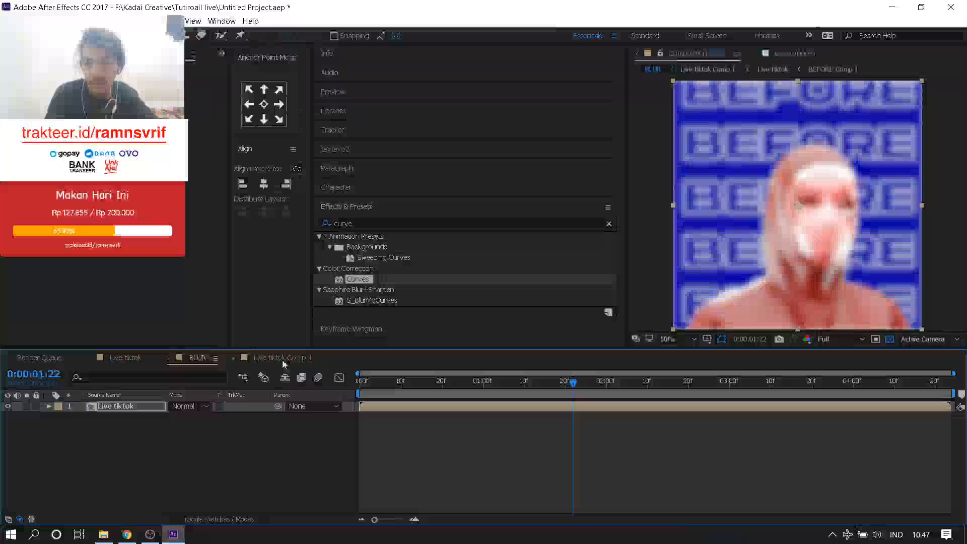
{"action": "left_click", "coordinate": [125, 357]}
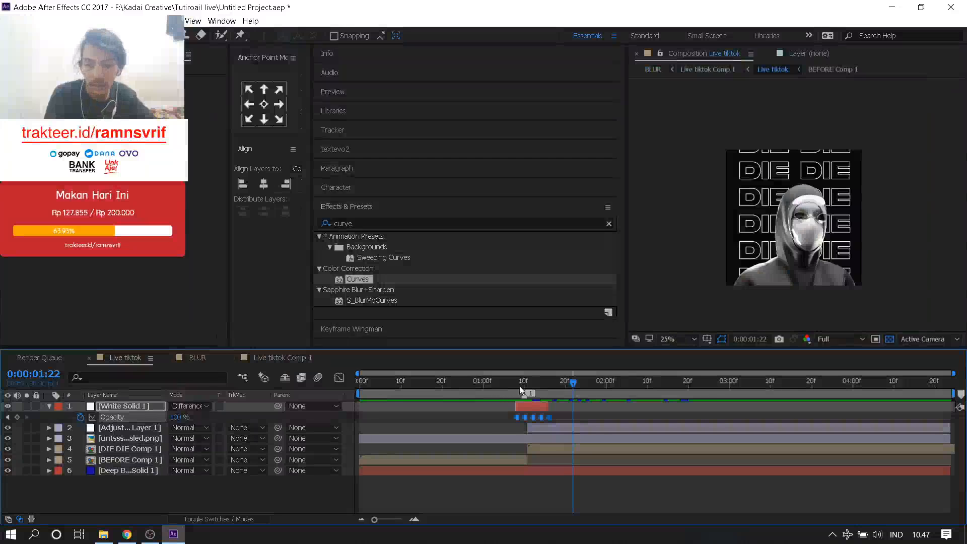
{"action": "left_click_drag", "start_coordinate": [521, 390], "coordinate": [531, 388]}
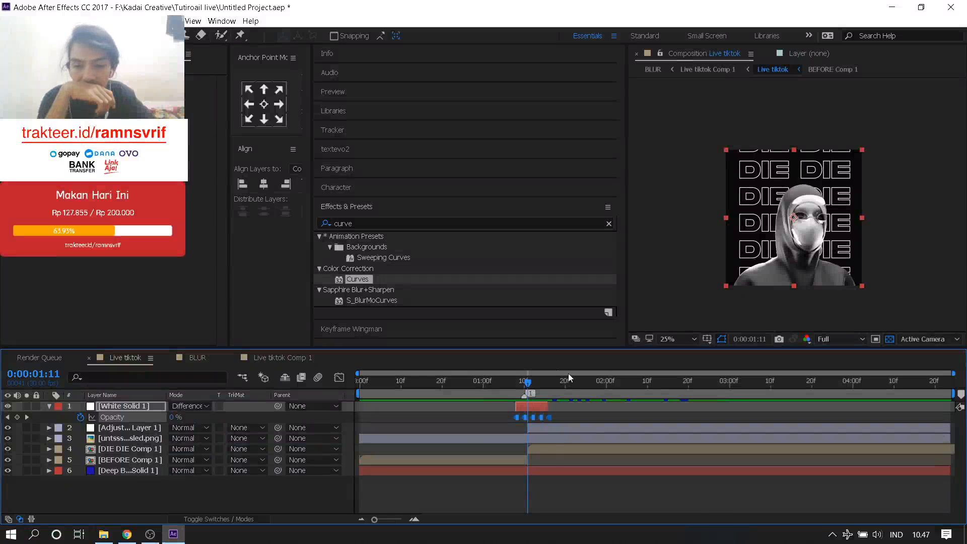
- Hide the white solid, collapse its properties and move it below all other layers
{"action": "left_click", "coordinate": [546, 430]}
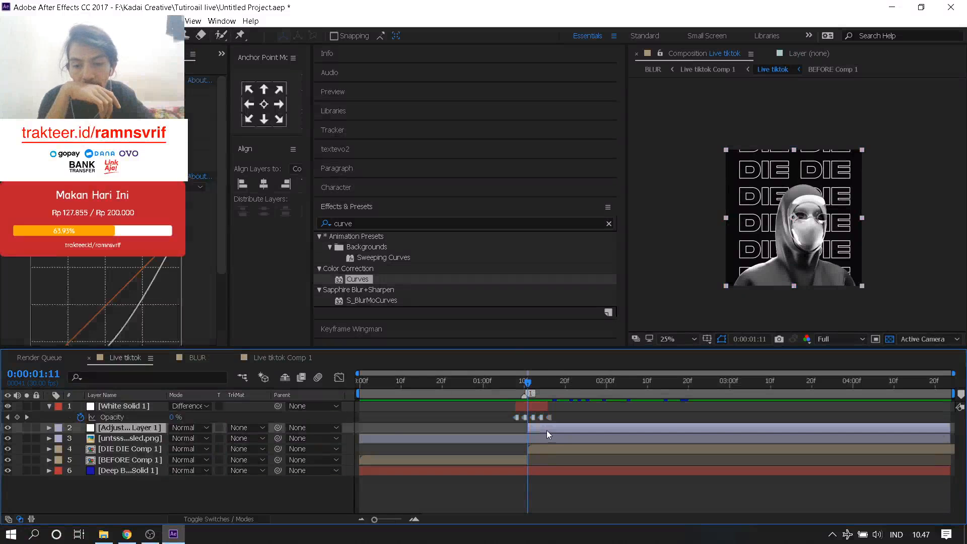
{"action": "left_click", "coordinate": [529, 409]}
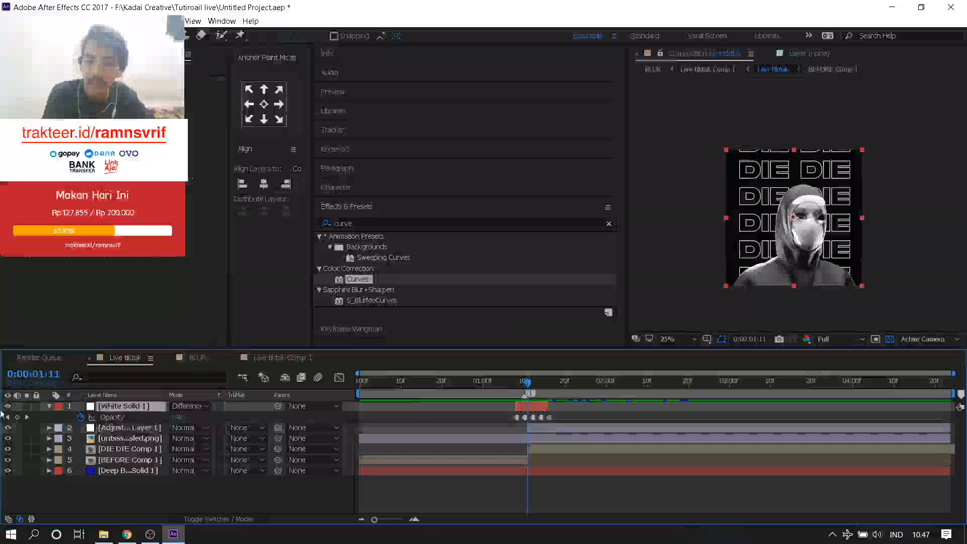
{"action": "left_click", "coordinate": [557, 427]}
{"action": "left_click", "coordinate": [515, 408]}
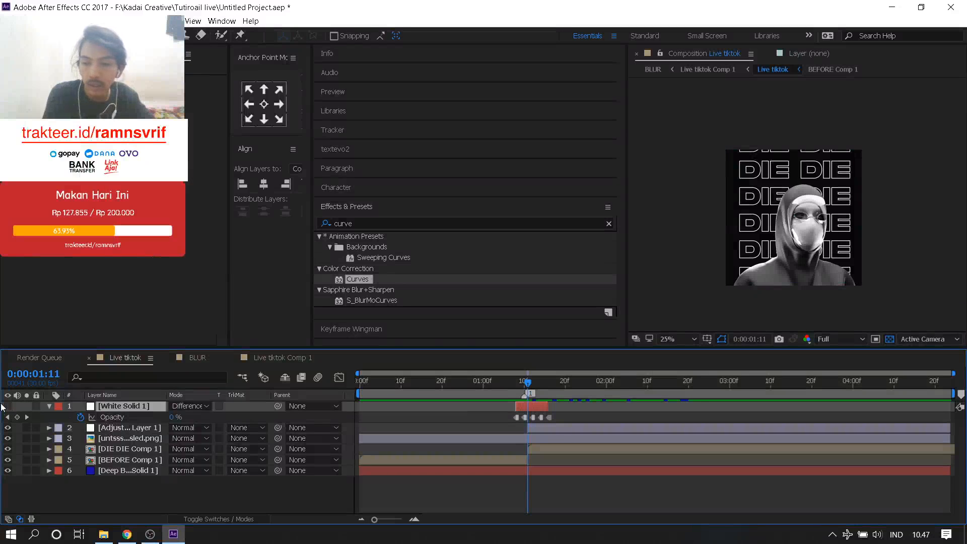
{"action": "left_click", "coordinate": [49, 406]}
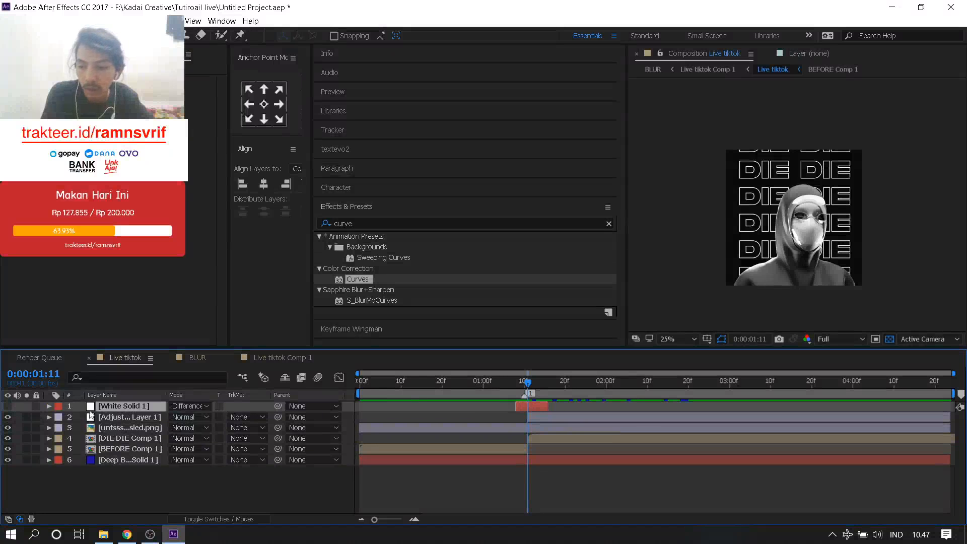
{"action": "left_click_drag", "start_coordinate": [120, 416], "coordinate": [125, 462]}
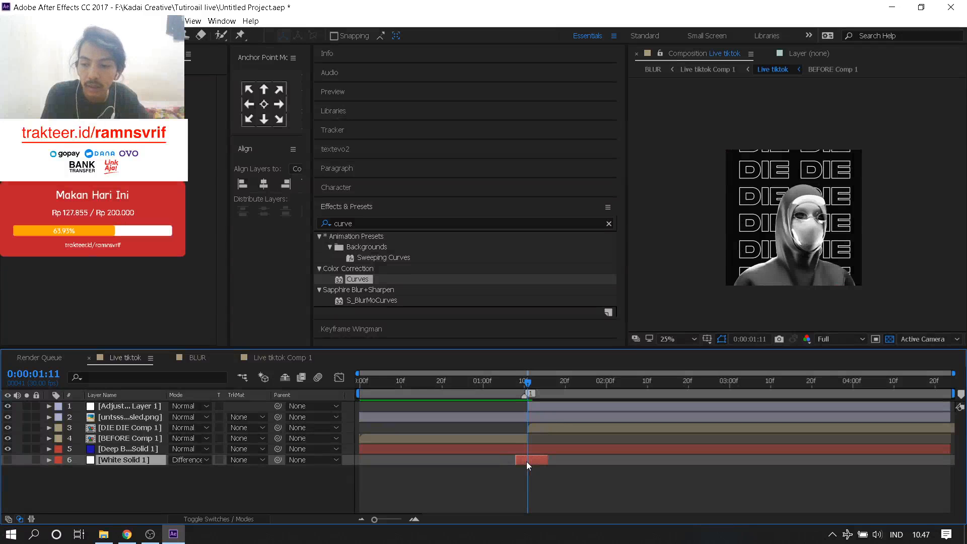
- Add a new adjustment layer at the top of the layer stack and go to the white solid's start at 0:00:01:08
{"action": "left_click", "coordinate": [309, 468]}
{"action": "right_click", "coordinate": [173, 484]}
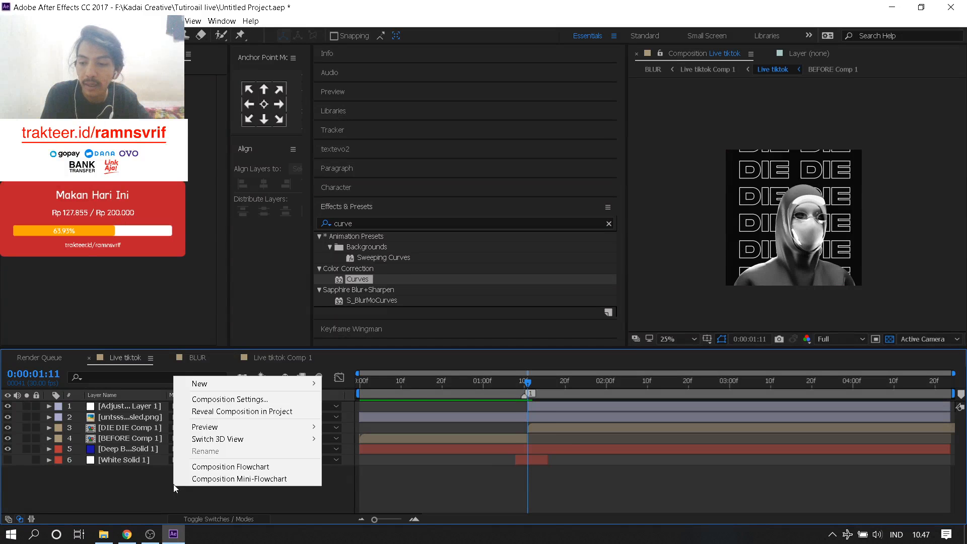
{"action": "mouse_move", "coordinate": [239, 387]}
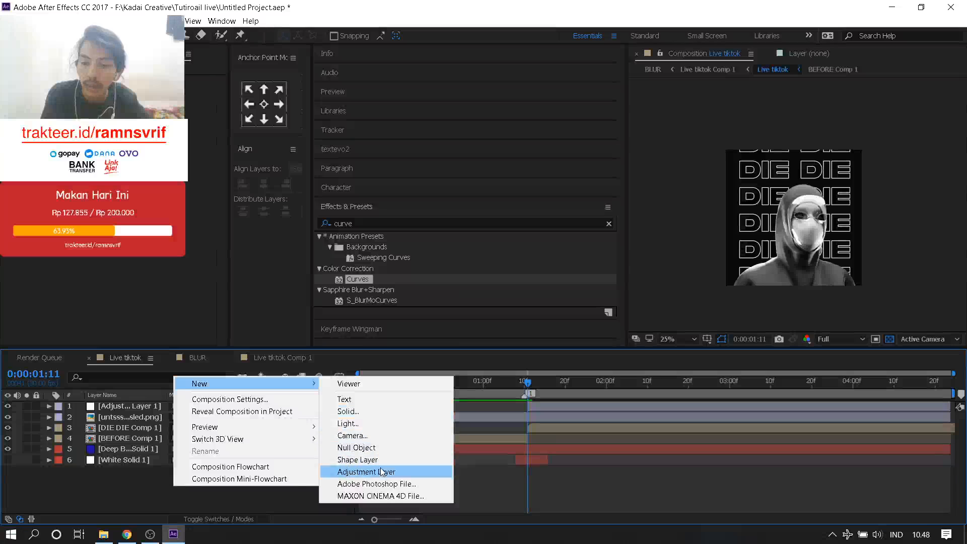
{"action": "left_click", "coordinate": [364, 466]}
{"action": "left_click", "coordinate": [515, 385]}
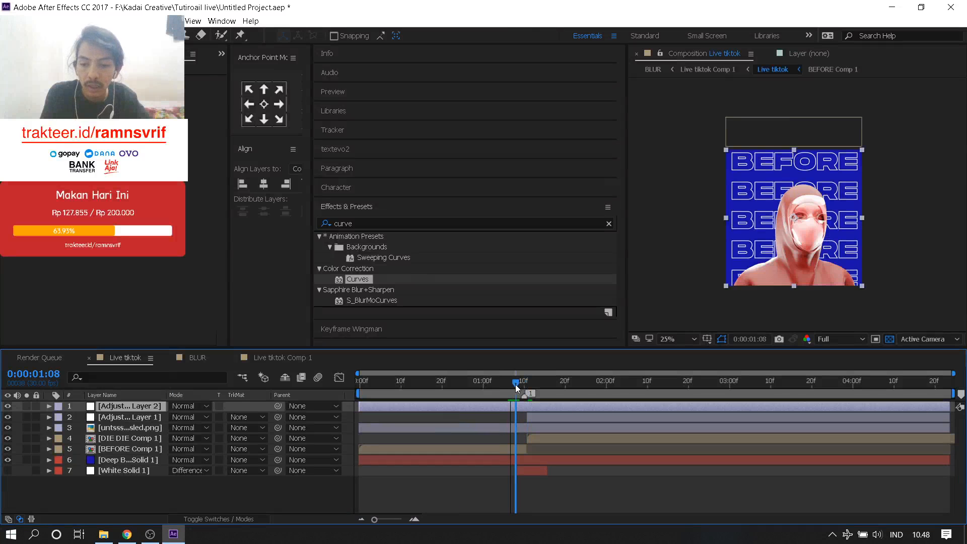
- Trim the new adjustment layer so it runs from 0:00:01:08 to about 0:00:01:17
{"action": "key", "text": "alt+bracketleft"}
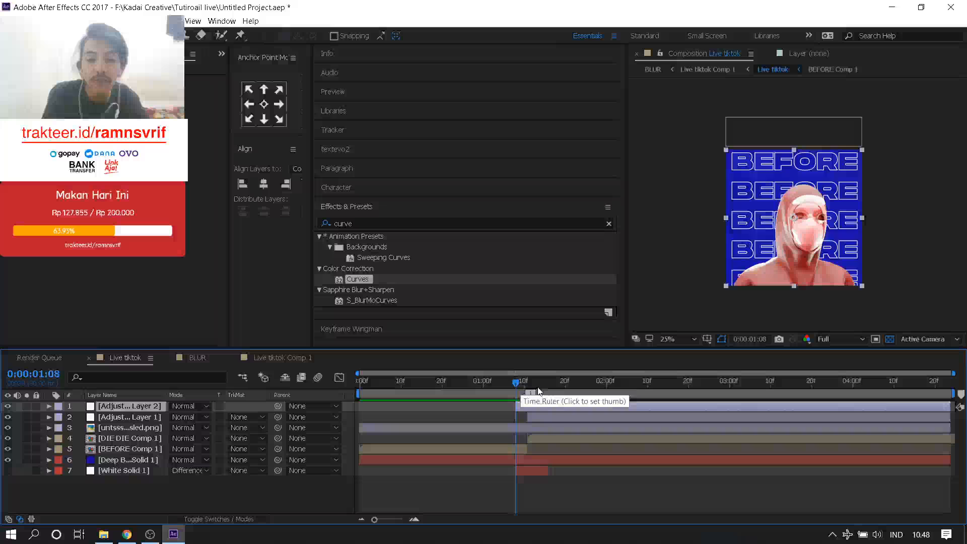
{"action": "left_click", "coordinate": [550, 389]}
{"action": "left_click_drag", "start_coordinate": [552, 388], "coordinate": [518, 392]}
{"action": "key", "text": "alt+bracketright"}
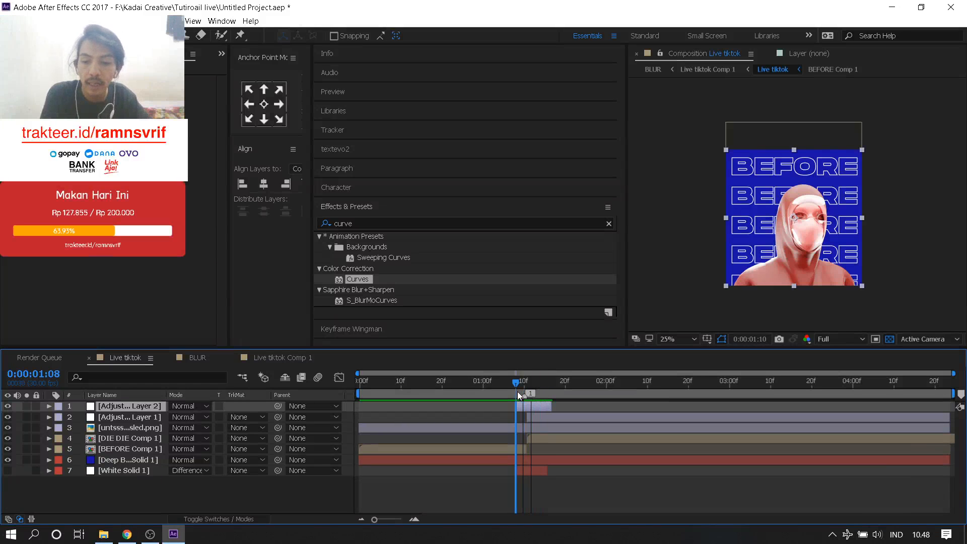
{"action": "left_click", "coordinate": [415, 520]}
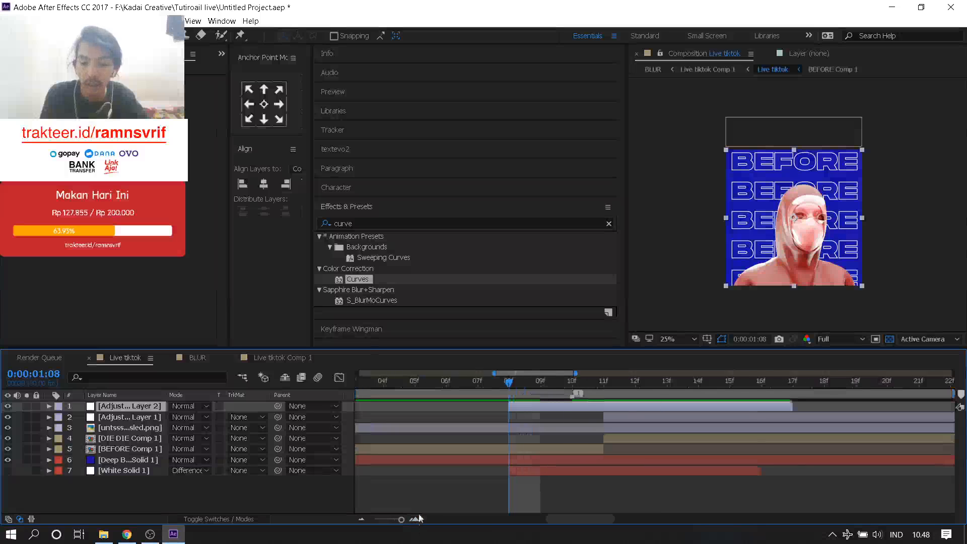
{"action": "left_click", "coordinate": [350, 223]}
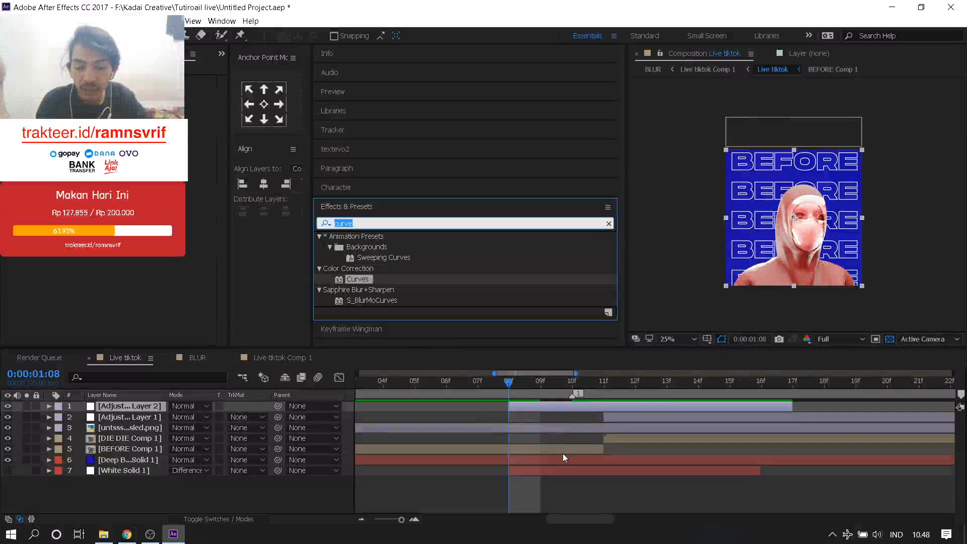
{"action": "left_click", "coordinate": [557, 468]}
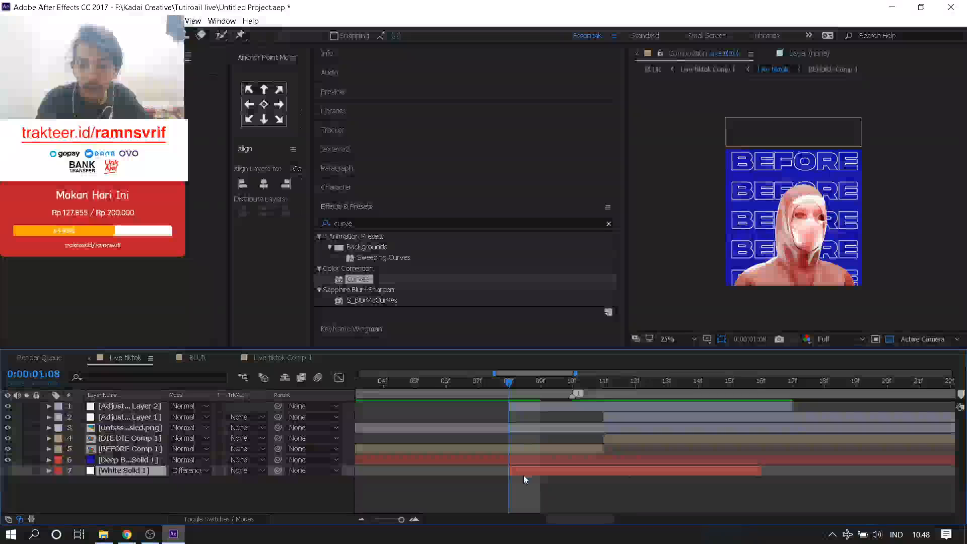
{"action": "left_click", "coordinate": [188, 470]}
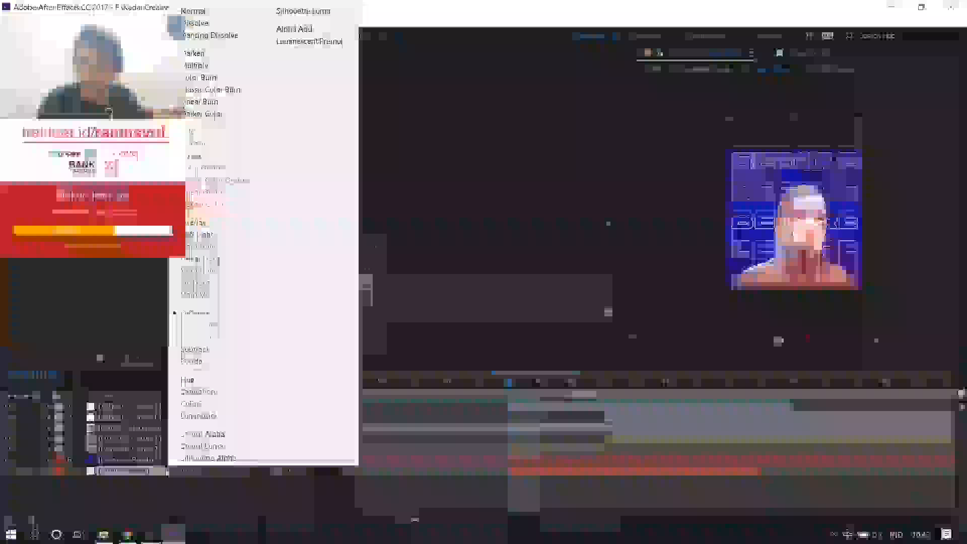
{"action": "left_click", "coordinate": [147, 490]}
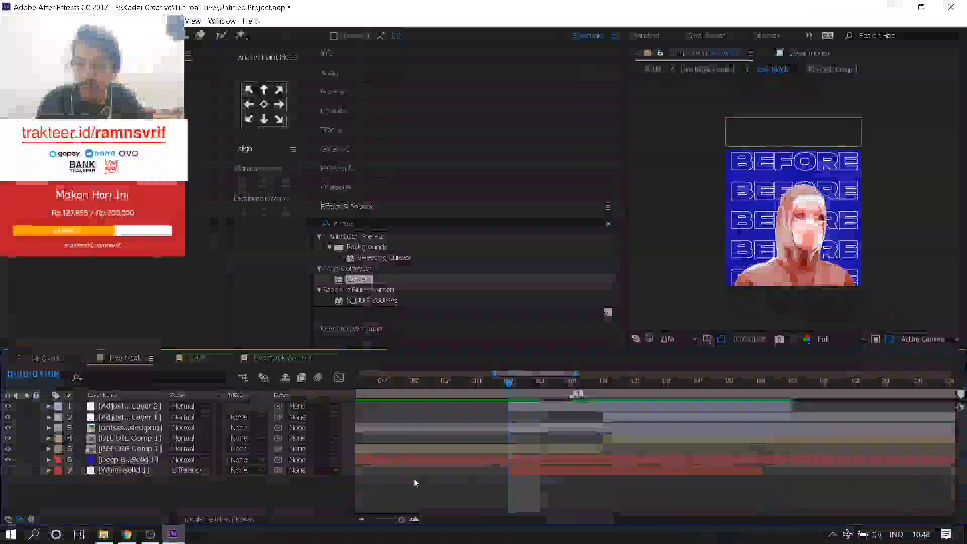
{"action": "left_click", "coordinate": [562, 406]}
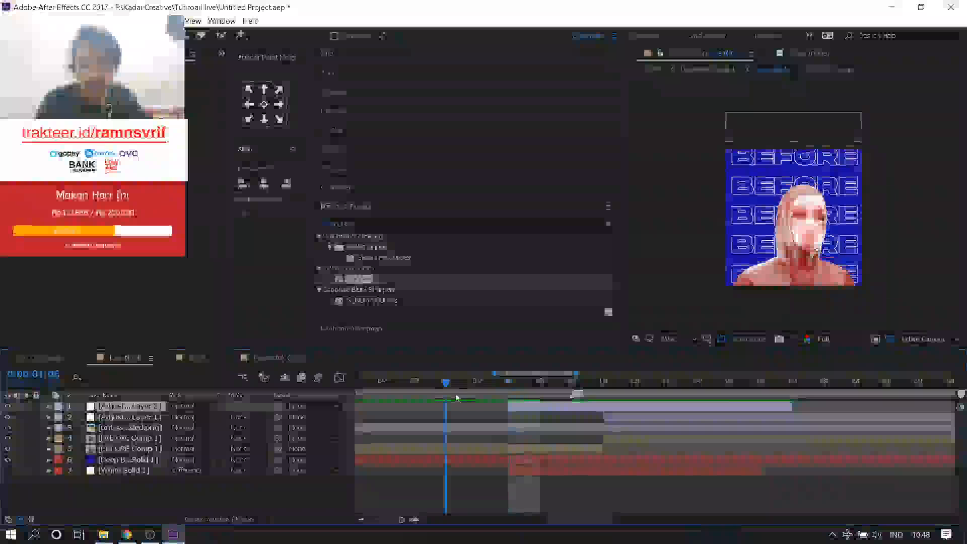
{"action": "left_click", "coordinate": [647, 391]}
{"action": "left_click_drag", "start_coordinate": [647, 392], "coordinate": [439, 398]}
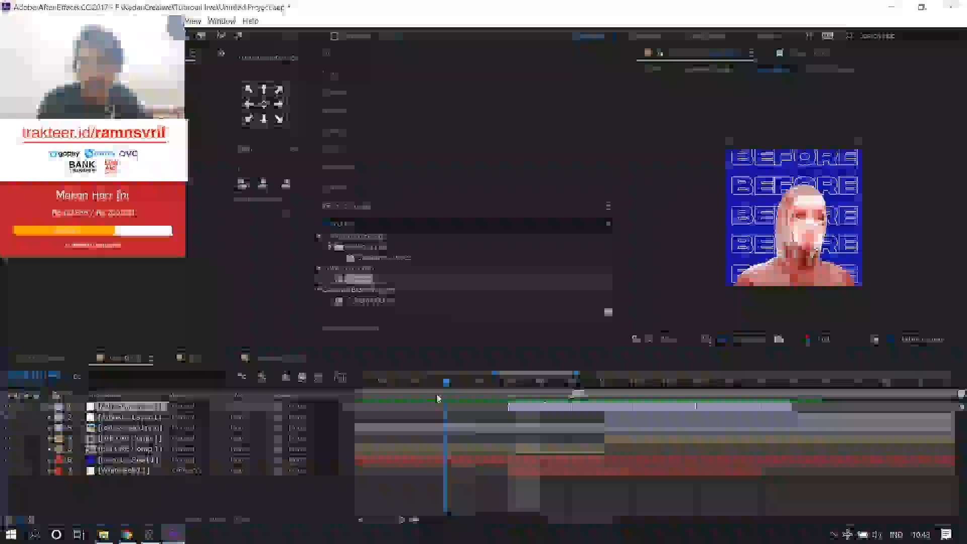
{"action": "left_click", "coordinate": [259, 498]}
{"action": "right_click", "coordinate": [257, 496]}
{"action": "left_click", "coordinate": [222, 489]}
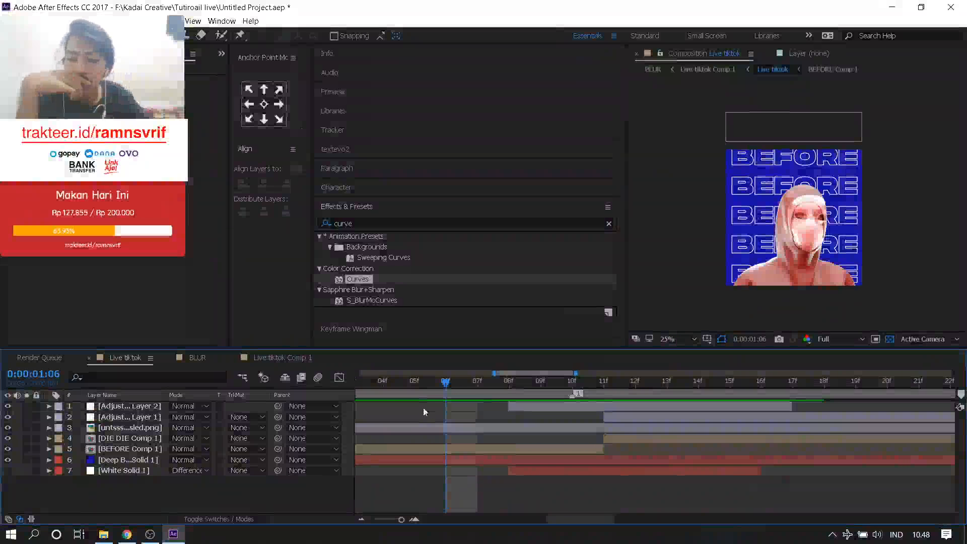
{"action": "right_click", "coordinate": [184, 496]}
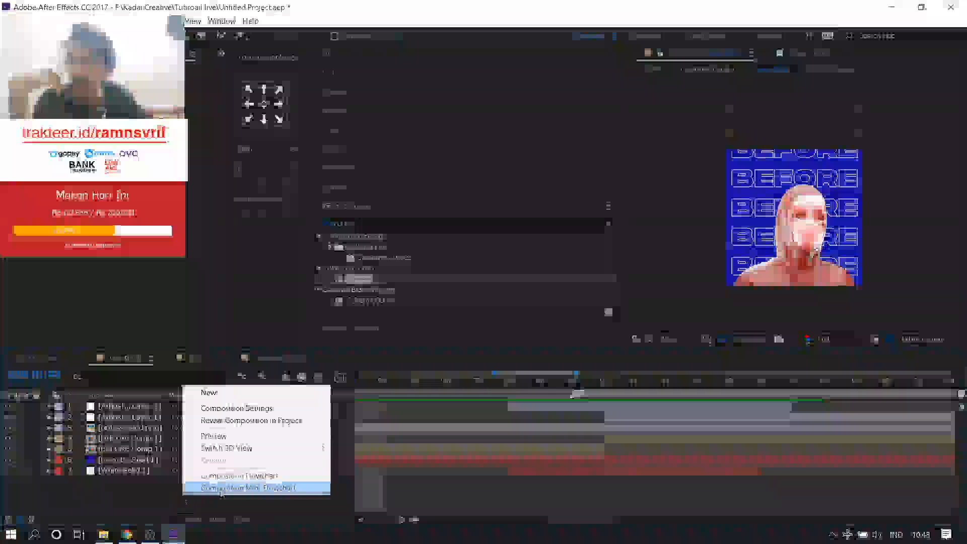
{"action": "left_click", "coordinate": [366, 497]}
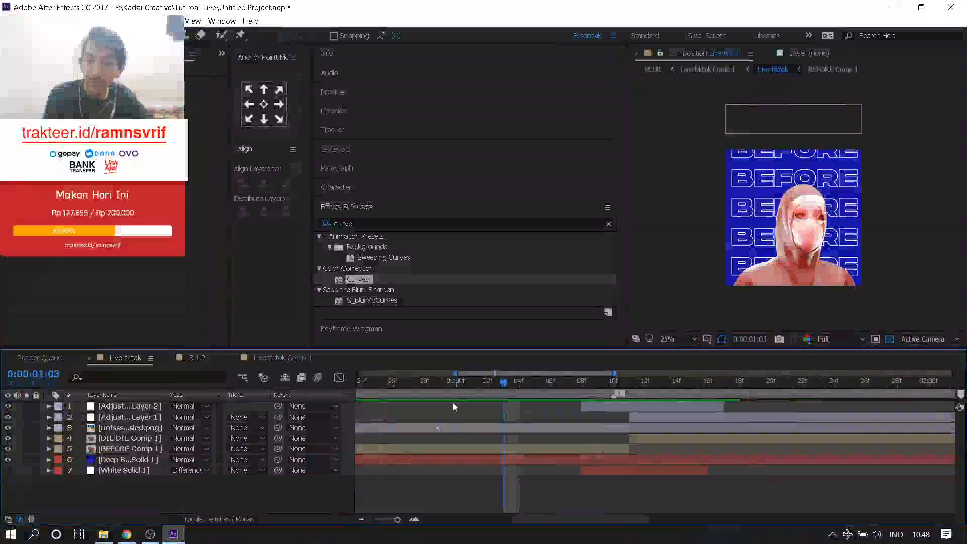
{"action": "left_click", "coordinate": [448, 427]}
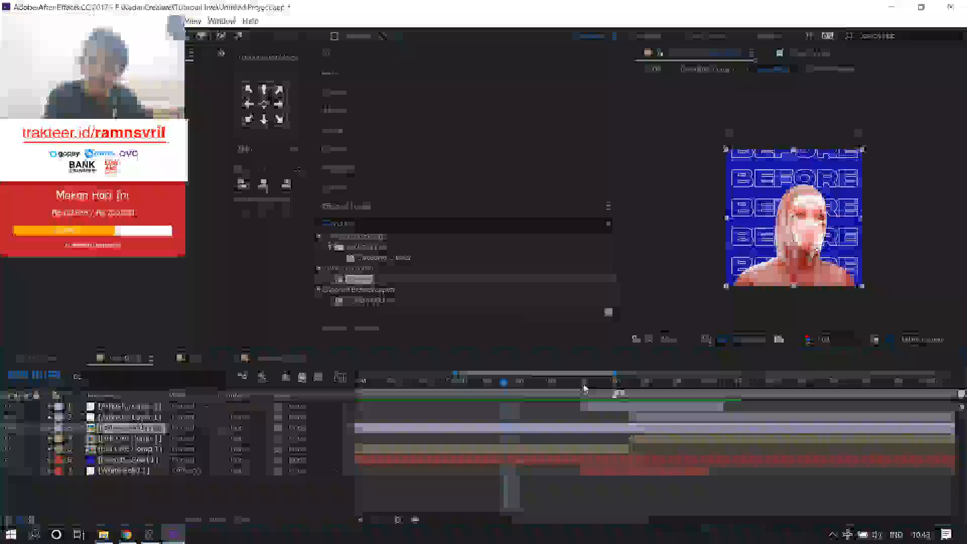
- Try the white solid visible just above the deep blue solid, starting at 0:00:01:05, and scrub through the result
{"action": "left_click", "coordinate": [600, 471]}
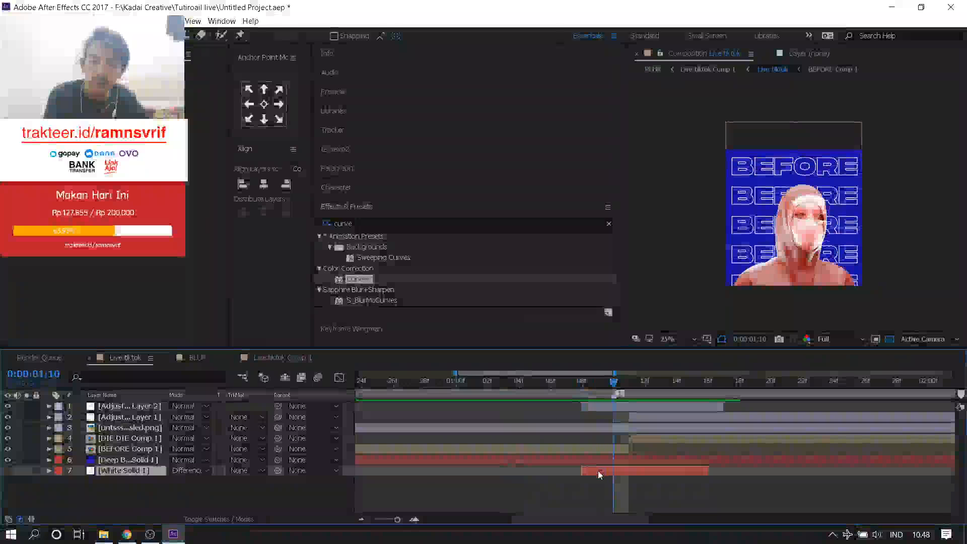
{"action": "left_click_drag", "start_coordinate": [109, 474], "coordinate": [109, 461]}
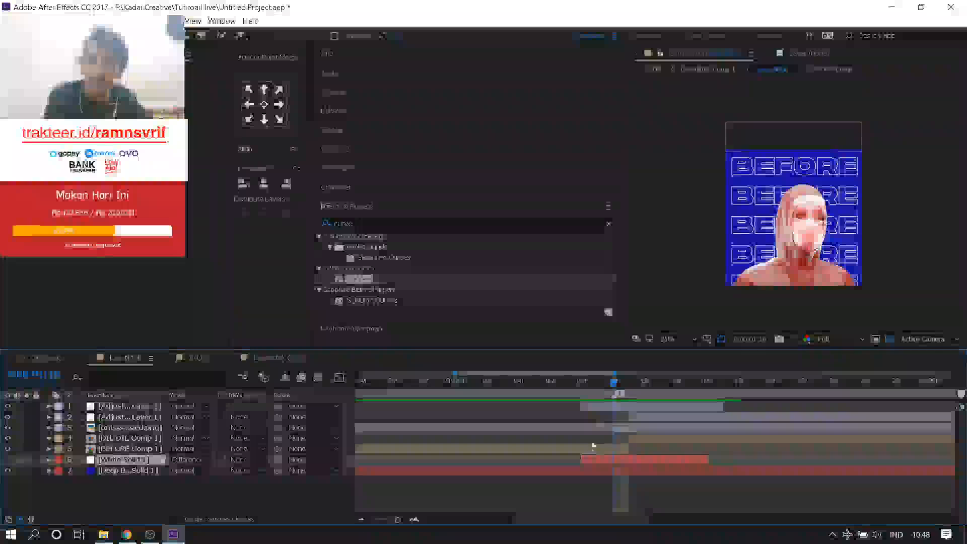
{"action": "mouse_move", "coordinate": [592, 460]}
{"action": "left_mouse_down"}
{"action": "mouse_move", "coordinate": [559, 458]}
{"action": "mouse_move", "coordinate": [596, 460]}
{"action": "left_mouse_up"}
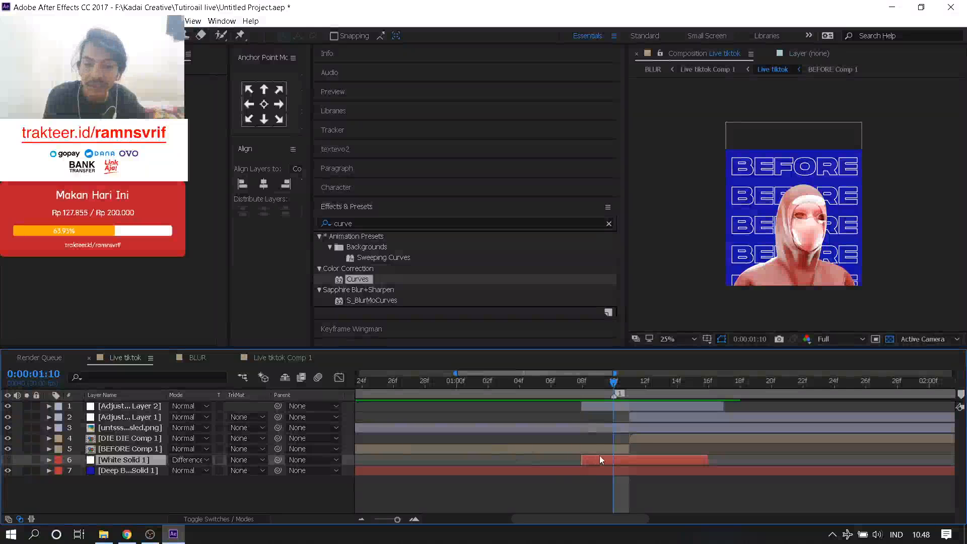
{"action": "left_click_drag", "start_coordinate": [598, 458], "coordinate": [552, 459]}
{"action": "left_click", "coordinate": [7, 460]}
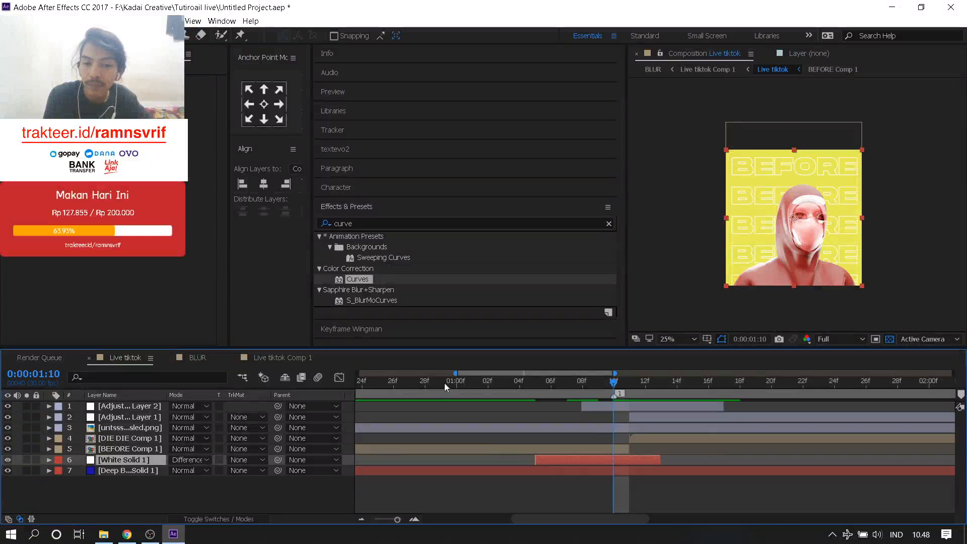
{"action": "left_click_drag", "start_coordinate": [550, 382], "coordinate": [604, 393]}
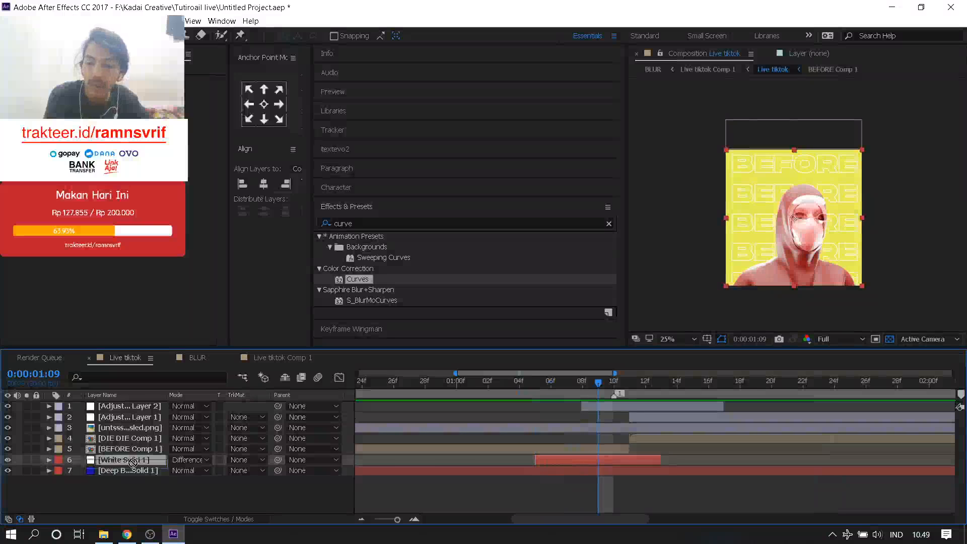
- Return the white solid hidden to the bottom of the stack, starting at 0:00:01:08 and ending with the new adjustment layer
{"action": "left_click_drag", "start_coordinate": [125, 460], "coordinate": [83, 479]}
{"action": "left_click", "coordinate": [7, 470]}
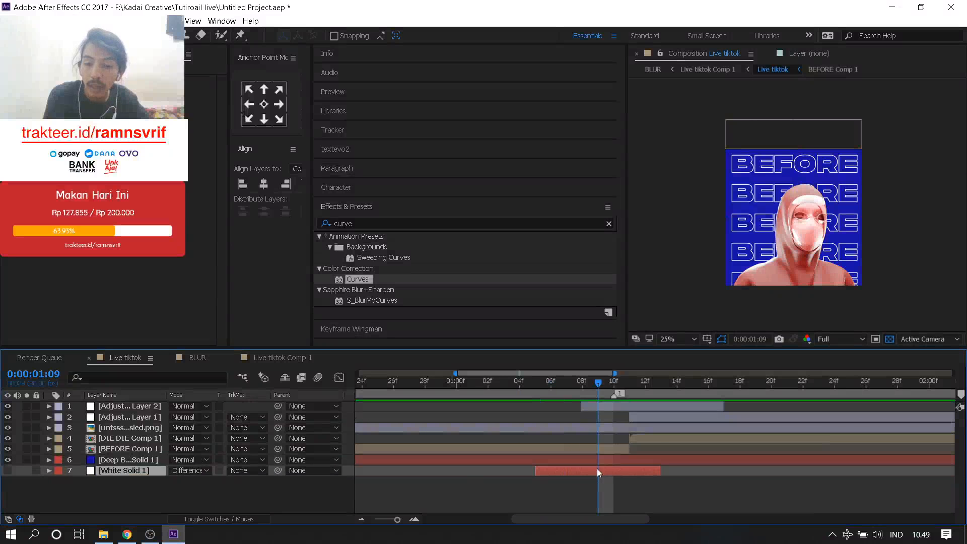
{"action": "left_click_drag", "start_coordinate": [599, 471], "coordinate": [647, 474]}
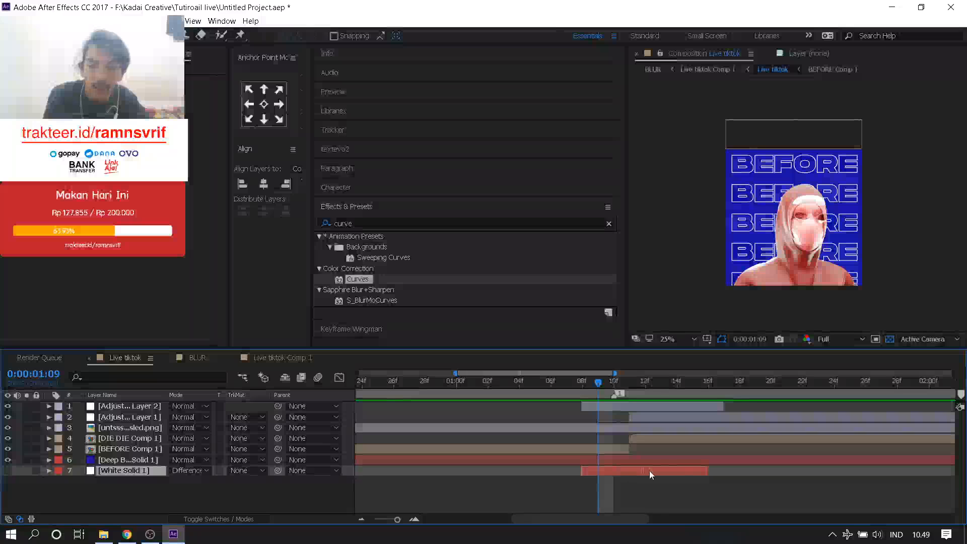
{"action": "left_click_drag", "start_coordinate": [708, 471], "coordinate": [723, 469]}
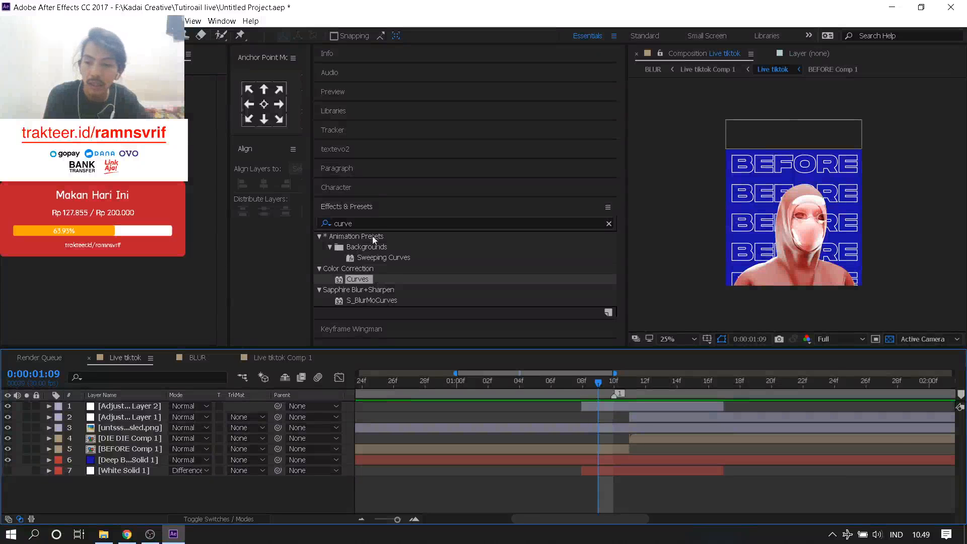
- Search the effects for "inver" and look through the Sapphire effect categories for the new adjustment layer
{"action": "left_click", "coordinate": [371, 222]}
{"action": "type", "text": "inver"}
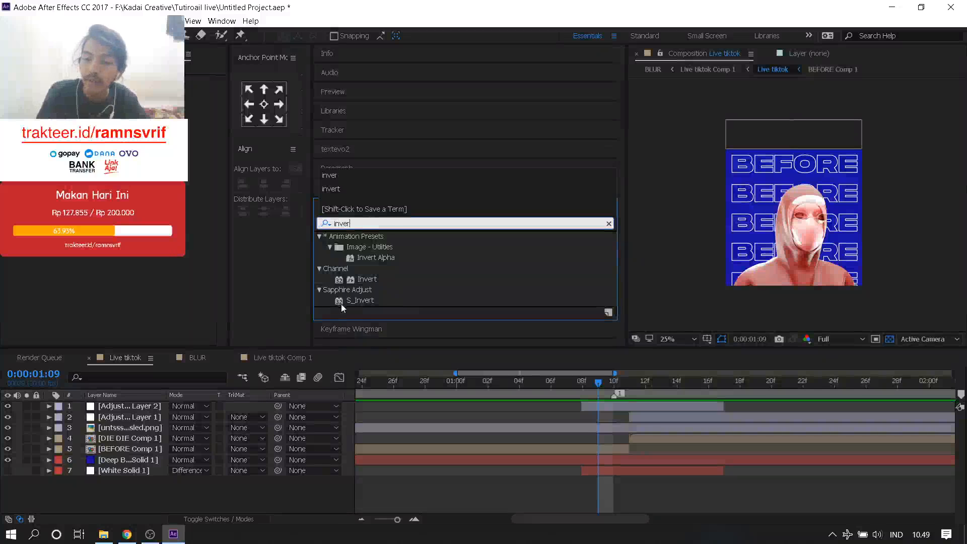
{"action": "left_click", "coordinate": [356, 300]}
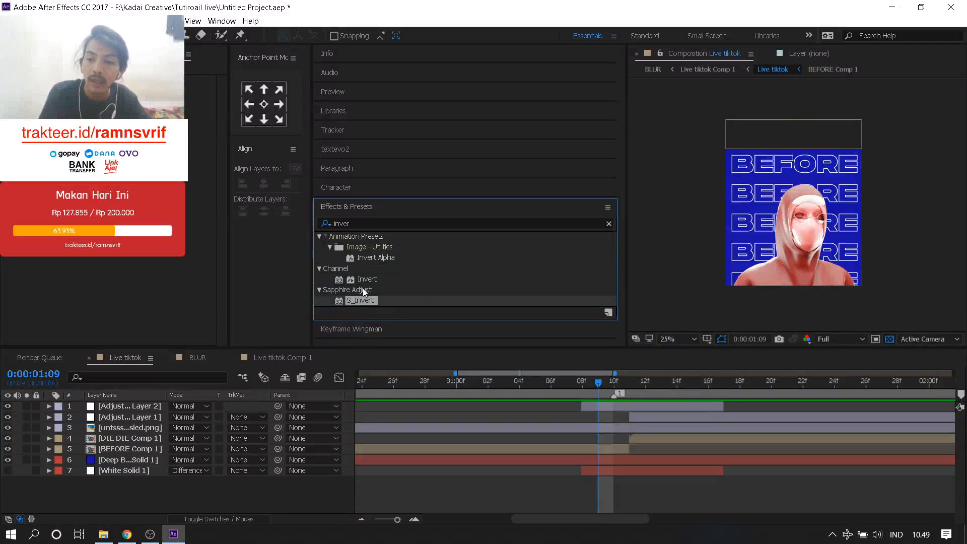
{"action": "left_click", "coordinate": [659, 409]}
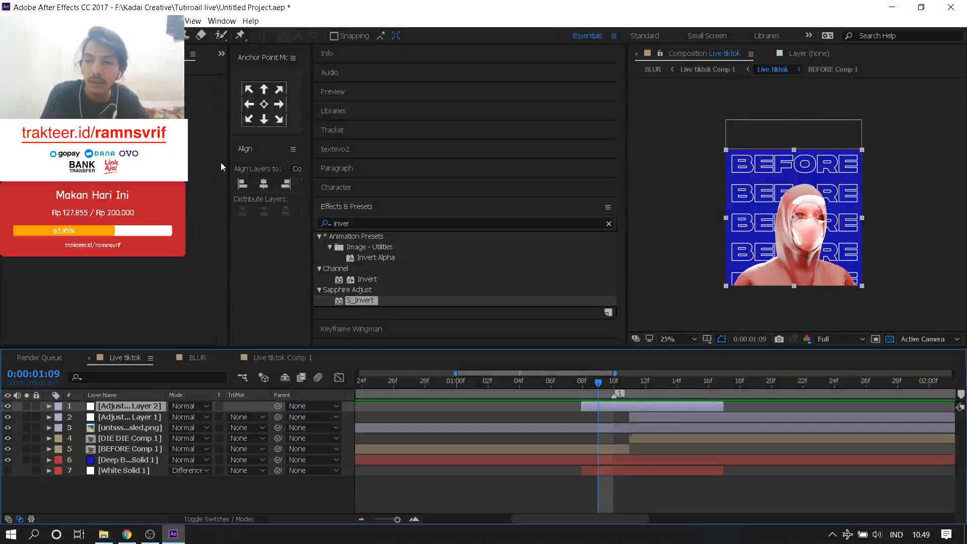
{"action": "left_click", "coordinate": [126, 22]}
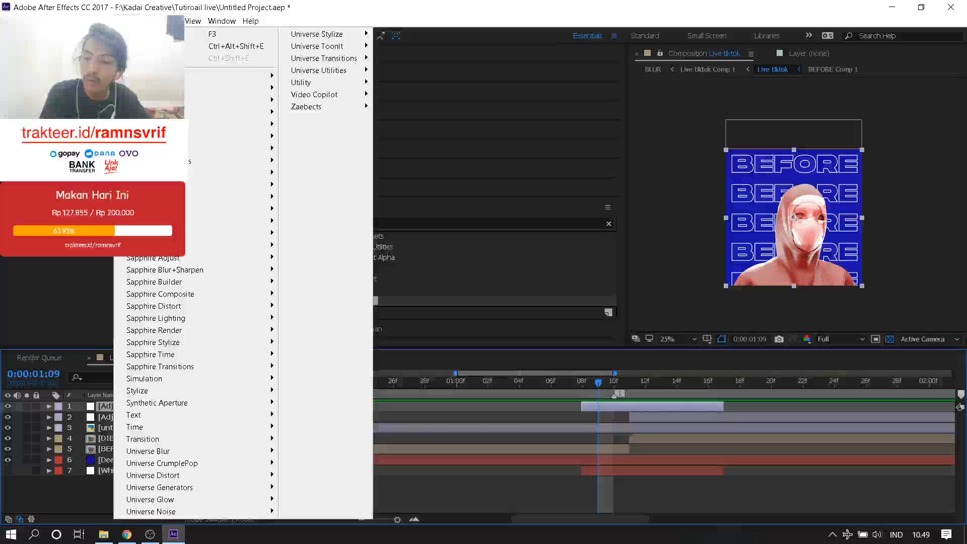
{"action": "mouse_move", "coordinate": [174, 282]}
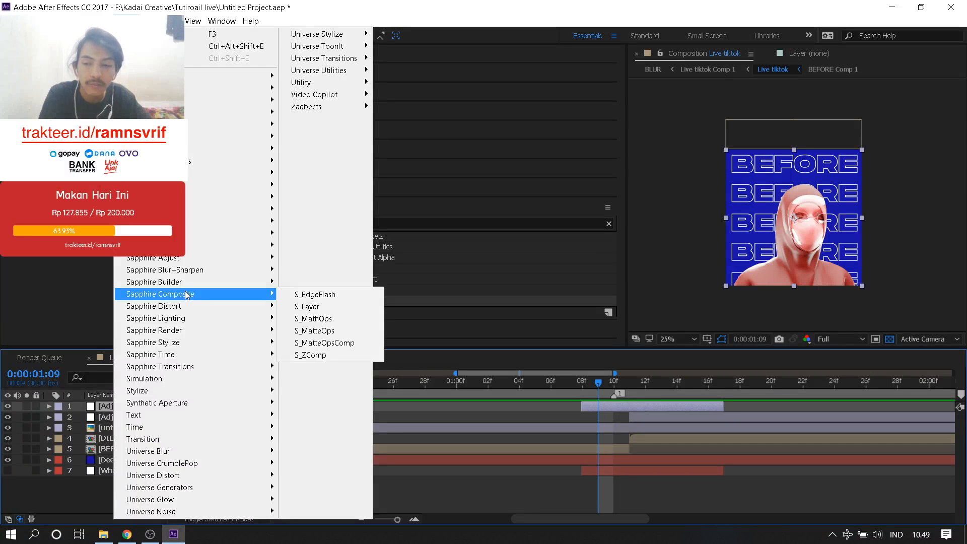
{"action": "left_click", "coordinate": [2, 259]}
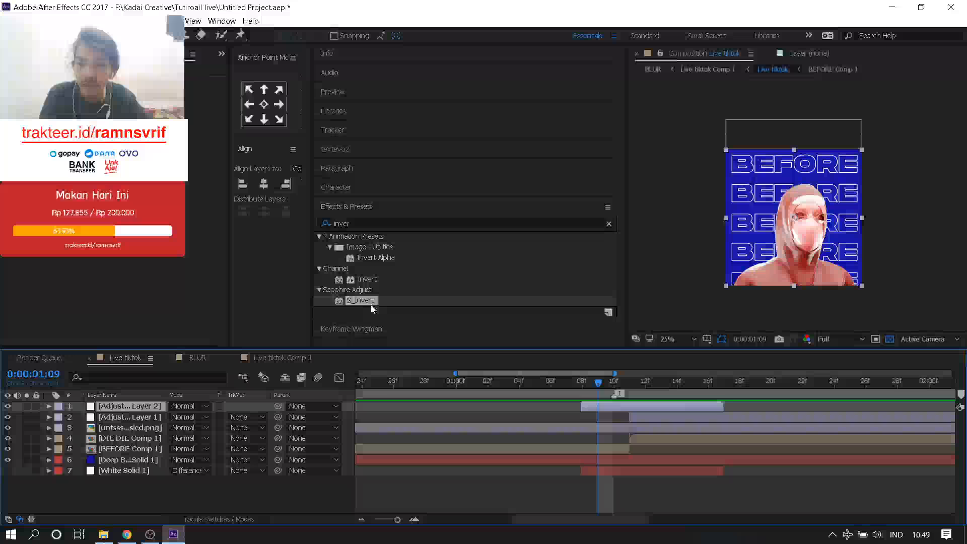
- Search the effects for "glow"
{"action": "left_click", "coordinate": [366, 223]}
{"action": "type", "text": "gl"}
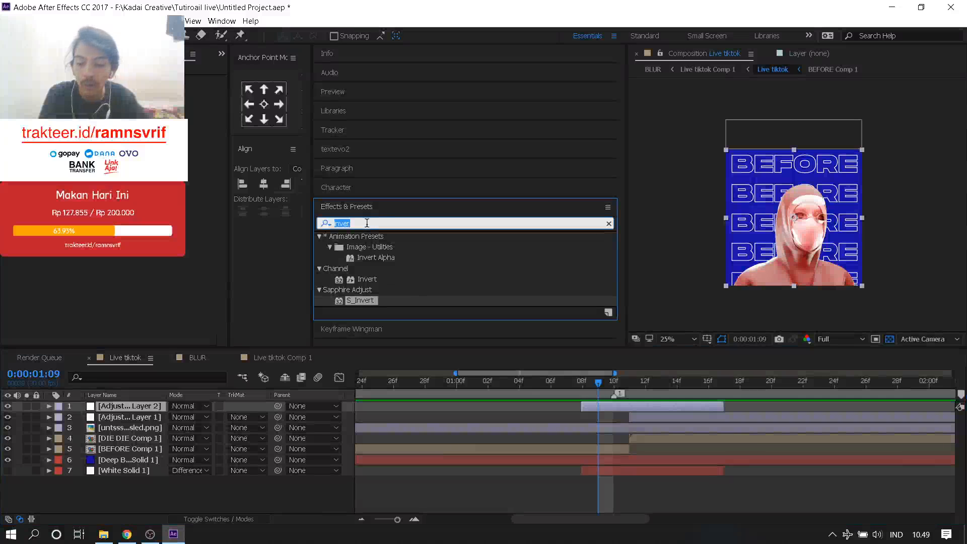
{"action": "type", "text": "ow"}
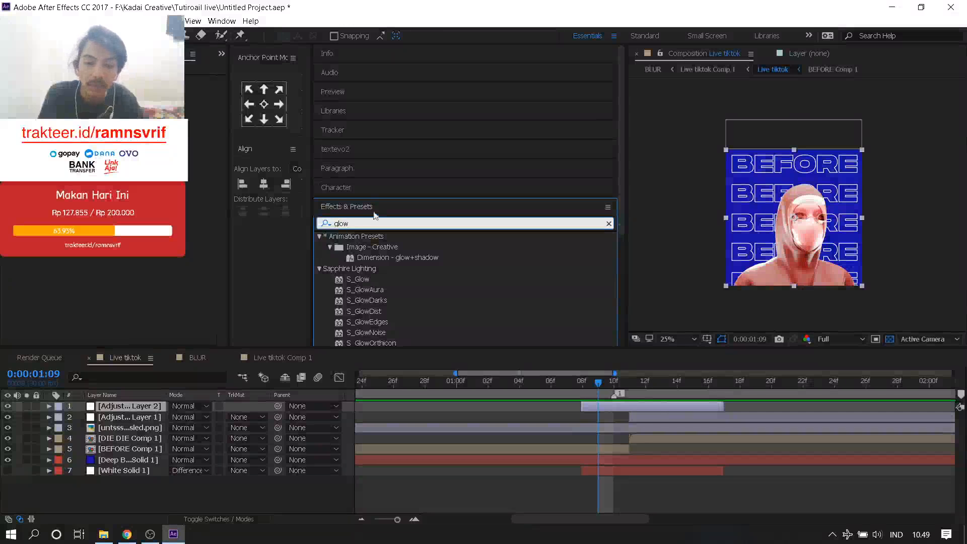
- Find the S_Invert effect with the search "inver" and apply it to the new adjustment layer, leaving its colour unchanged
{"action": "left_click", "coordinate": [368, 220]}
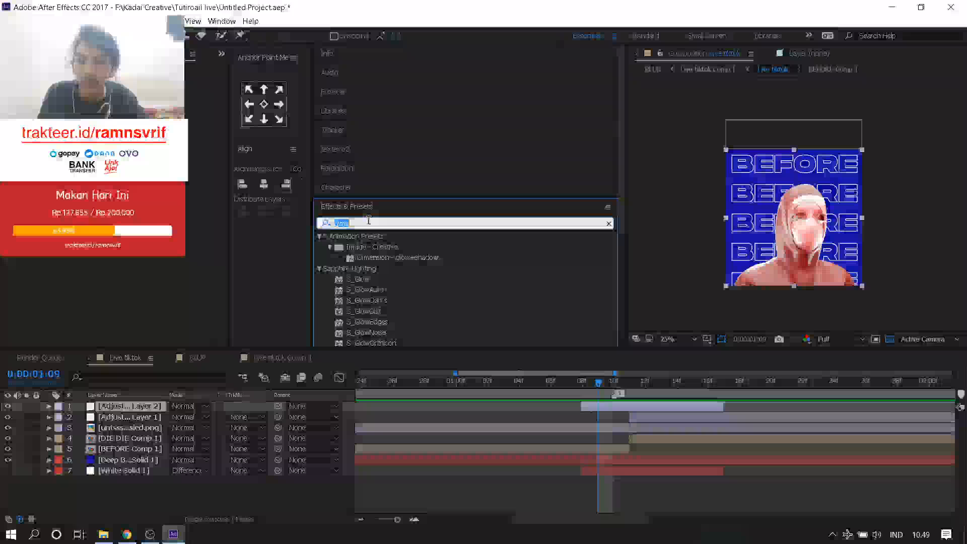
{"action": "type", "text": "i"}
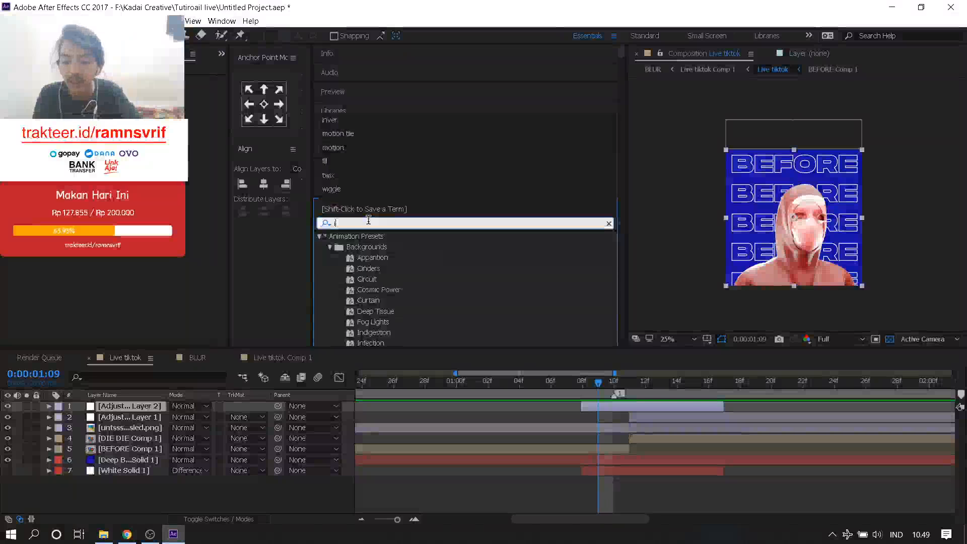
{"action": "type", "text": "nver"}
{"action": "double_click", "coordinate": [360, 300]}
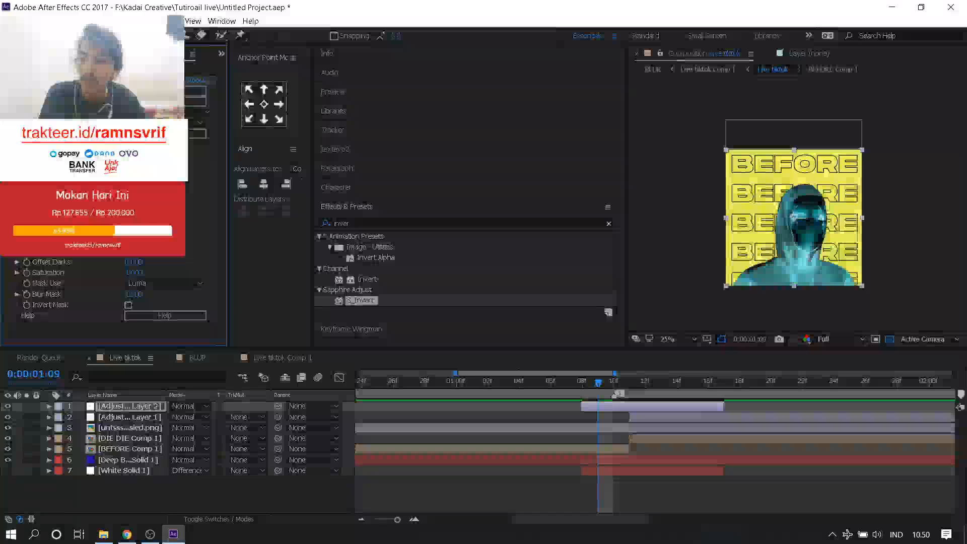
{"action": "left_click", "coordinate": [134, 241]}
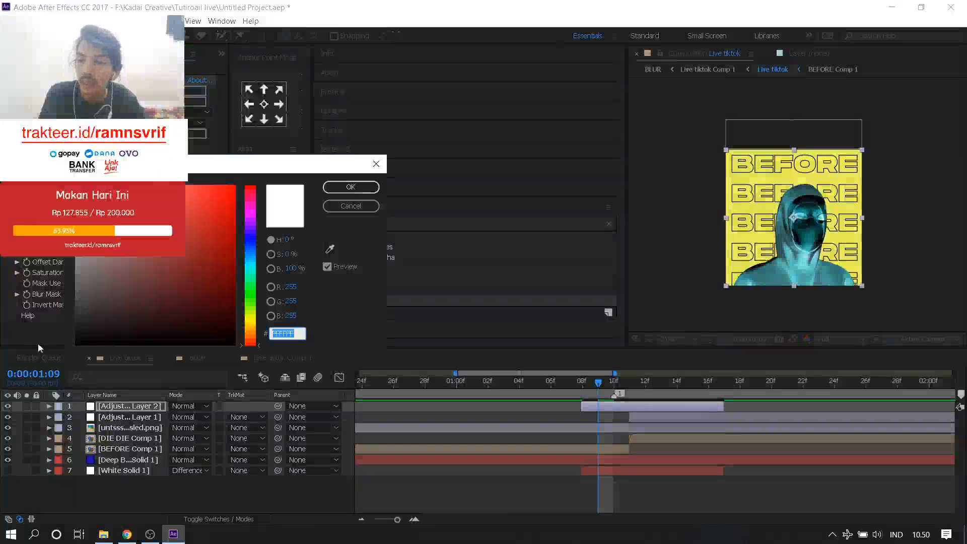
{"action": "left_click", "coordinate": [354, 205]}
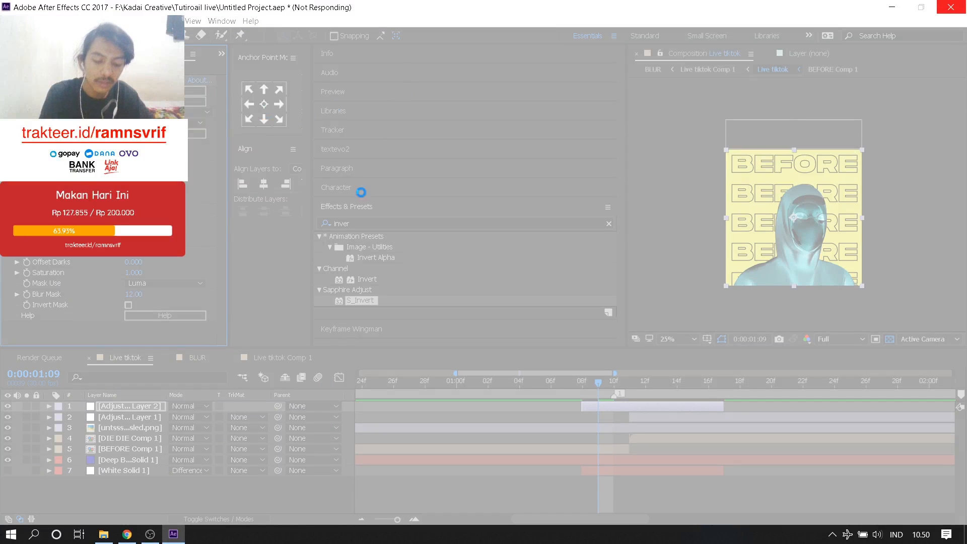
- Switch to OBS and make ngobrol the active scene
{"action": "left_click", "coordinate": [150, 534]}
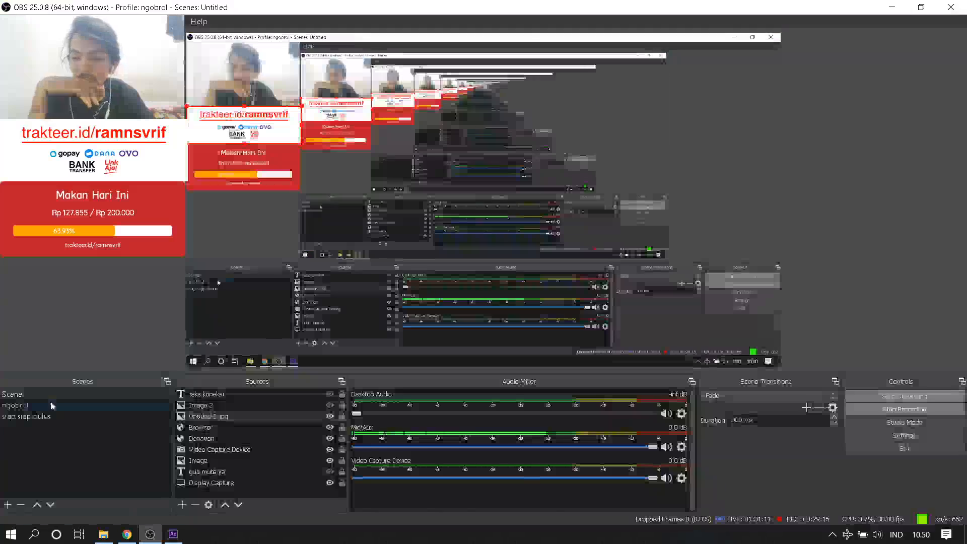
{"action": "left_click", "coordinate": [53, 406]}
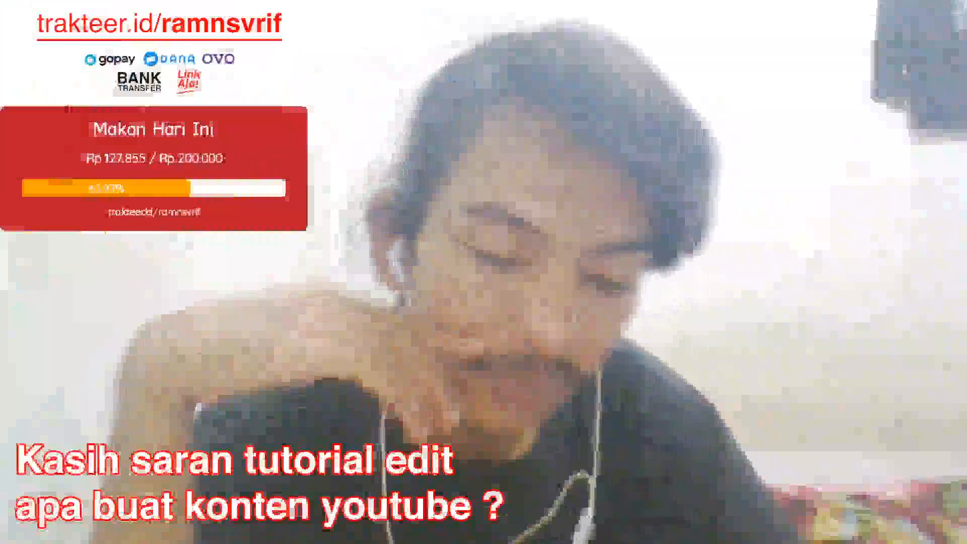